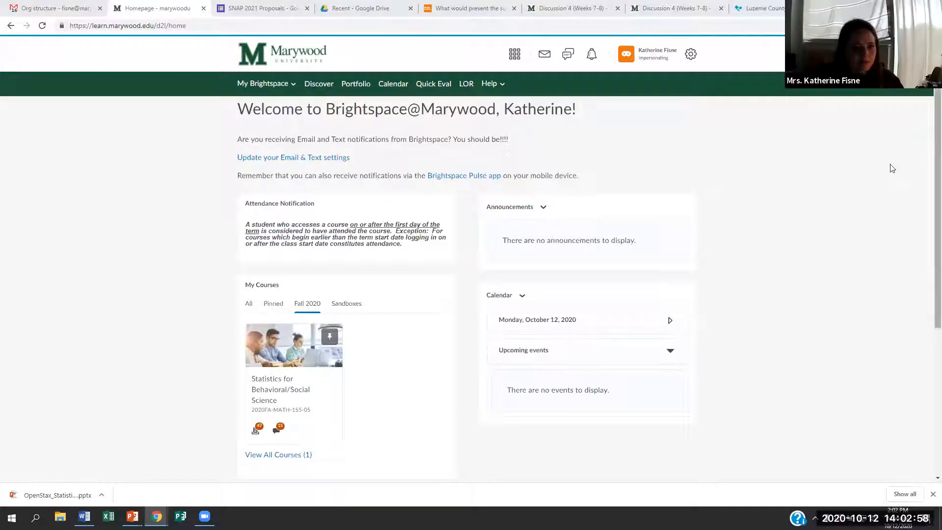
Step: Enlarge the Brightspace homepage and open the sandbox course from the course list
key(ctrl+plus)
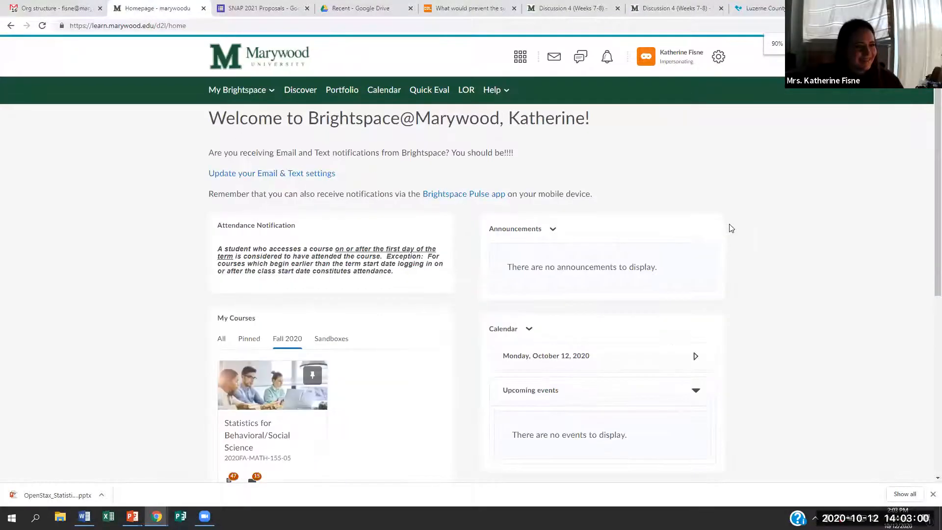
key(ctrl+plus)
key(ctrl+plus)
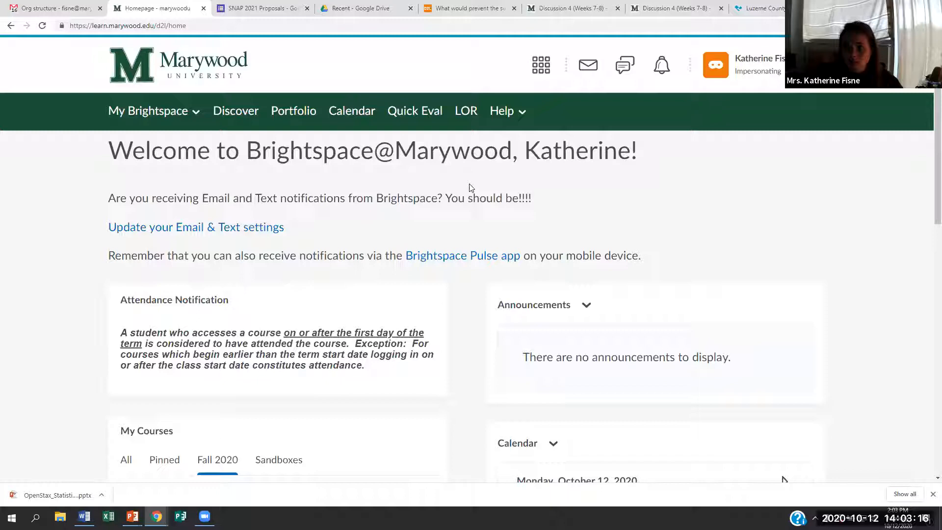
click(548, 72)
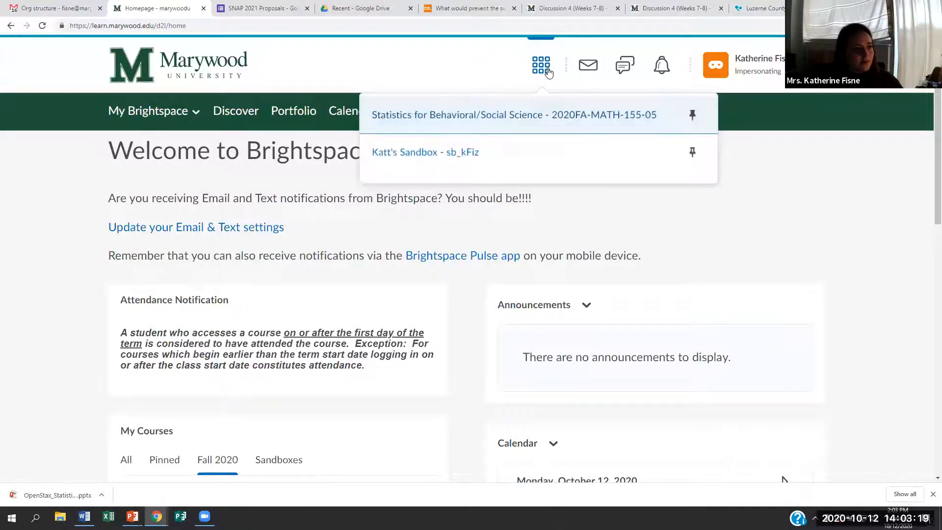
click(450, 152)
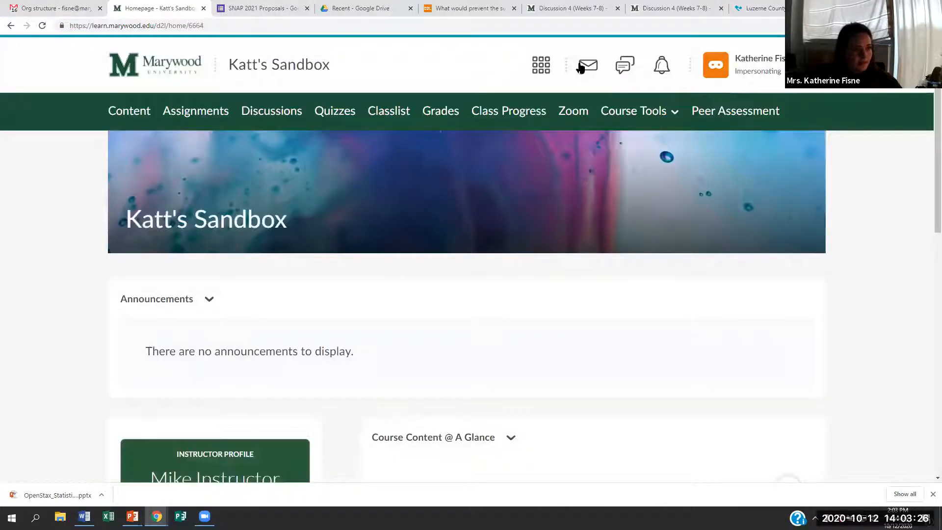
Step: Open the Statistics for Behavioral/Social Science course in a new browser tab and switch to that tab
right_click(539, 72)
click(490, 72)
click(537, 73)
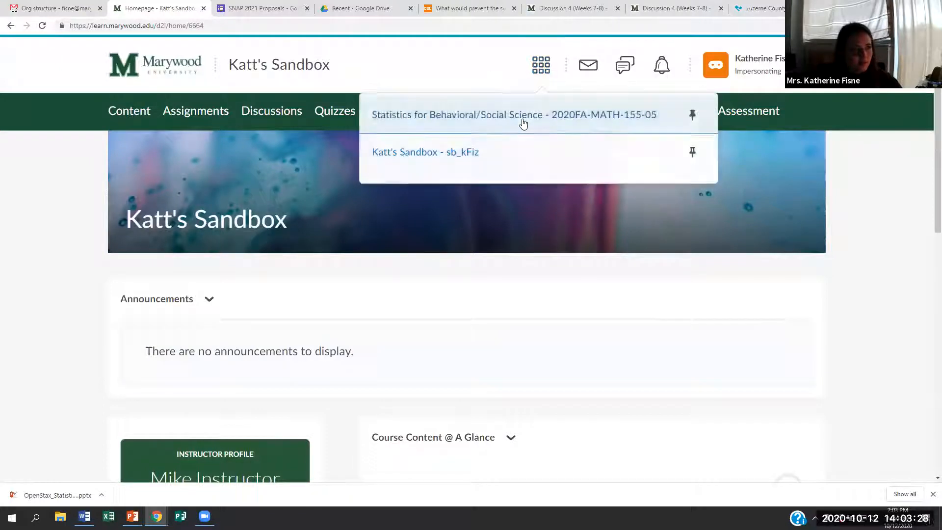
right_click(522, 121)
click(546, 127)
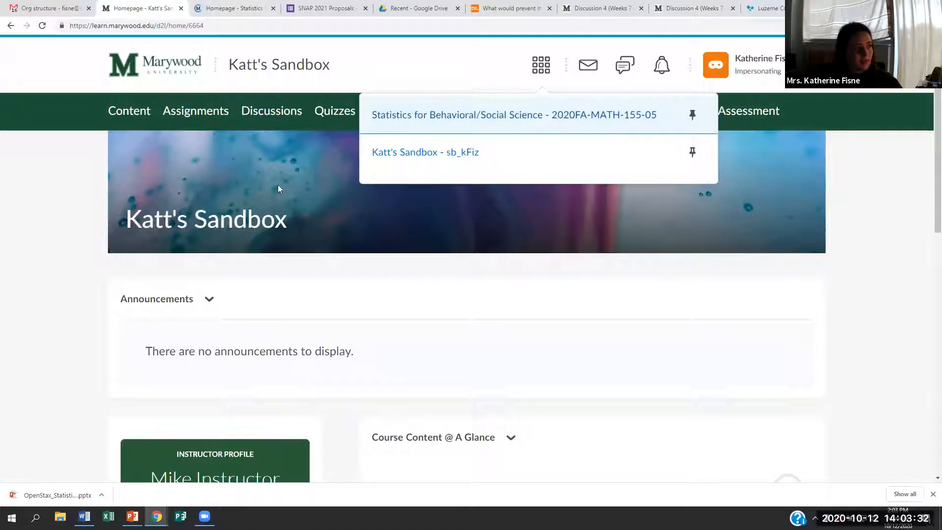
click(250, 9)
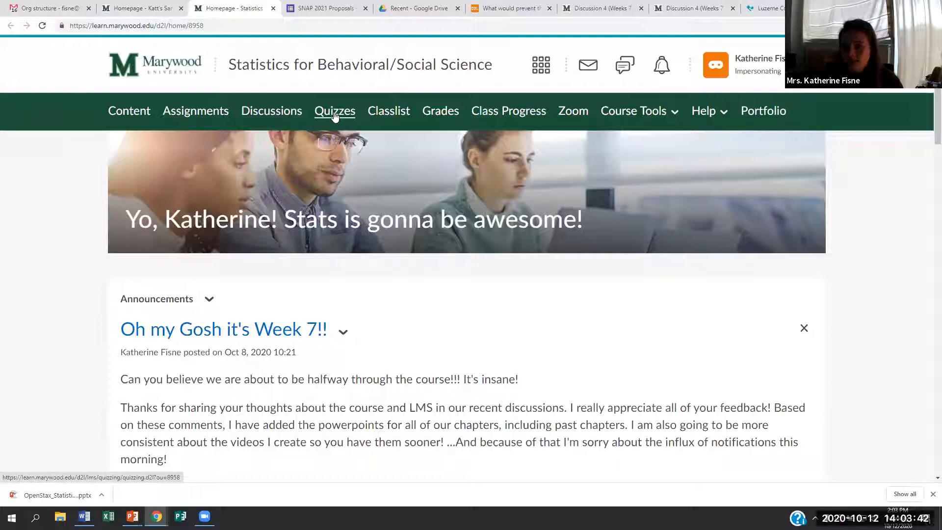
Step: Open the discussions list of the Statistics for Behavioral/Social Science course
click(275, 118)
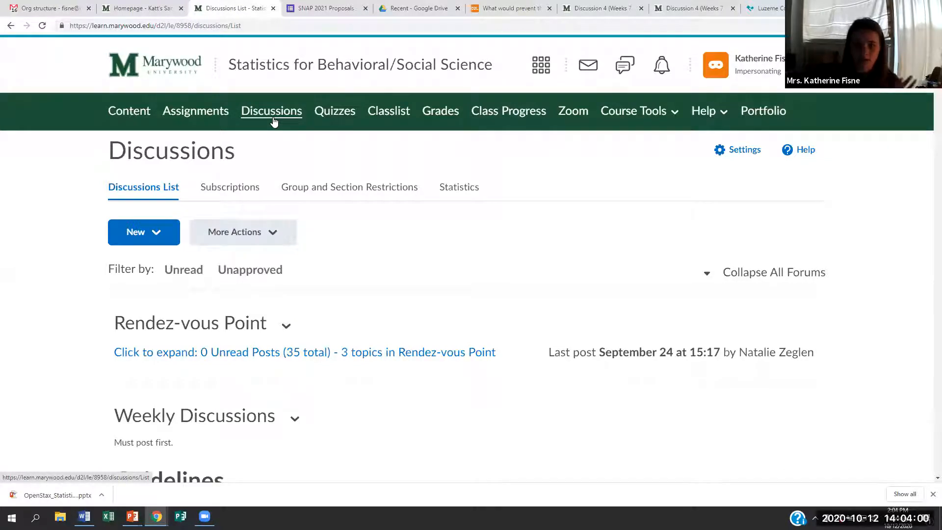
scroll(320, 152, down, 1)
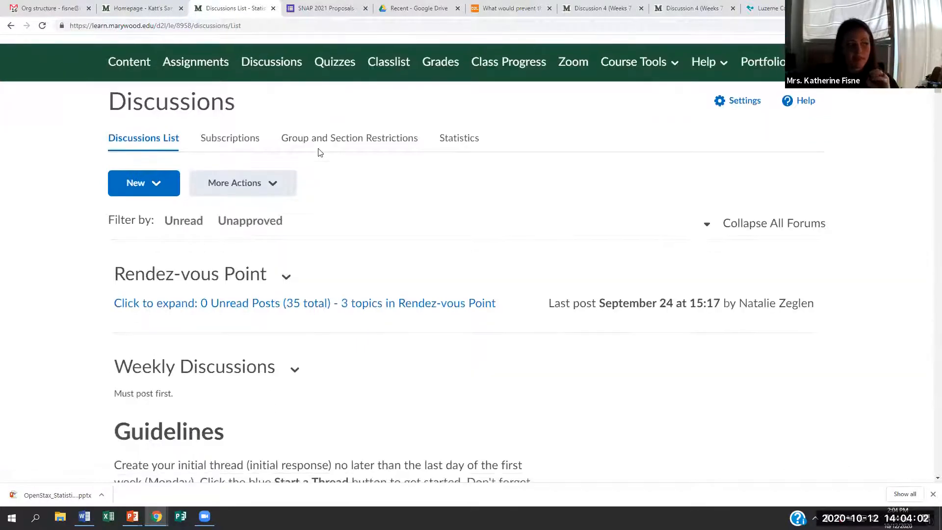
scroll(320, 152, down, 1)
click(283, 225)
click(282, 226)
scroll(144, 235, down, 1)
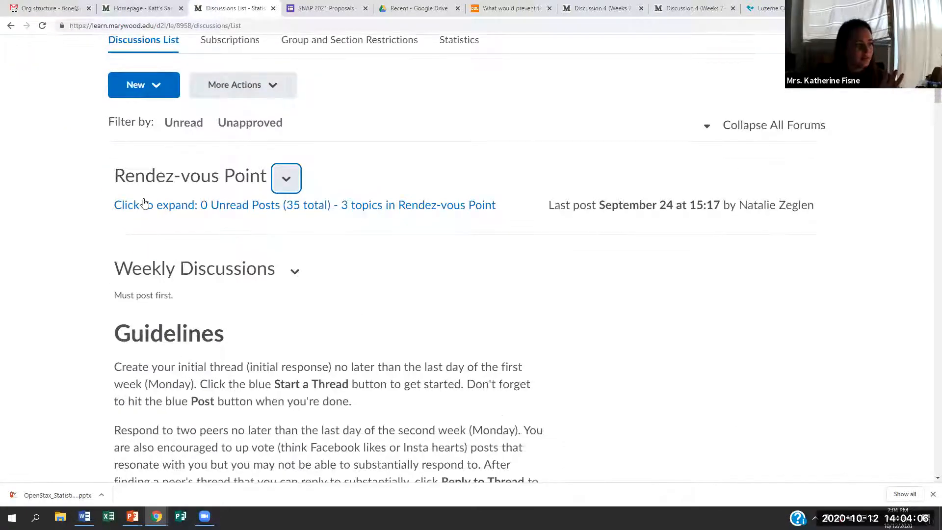
Step: Collapse the Weekly Discussions forum in the discussions list
click(290, 272)
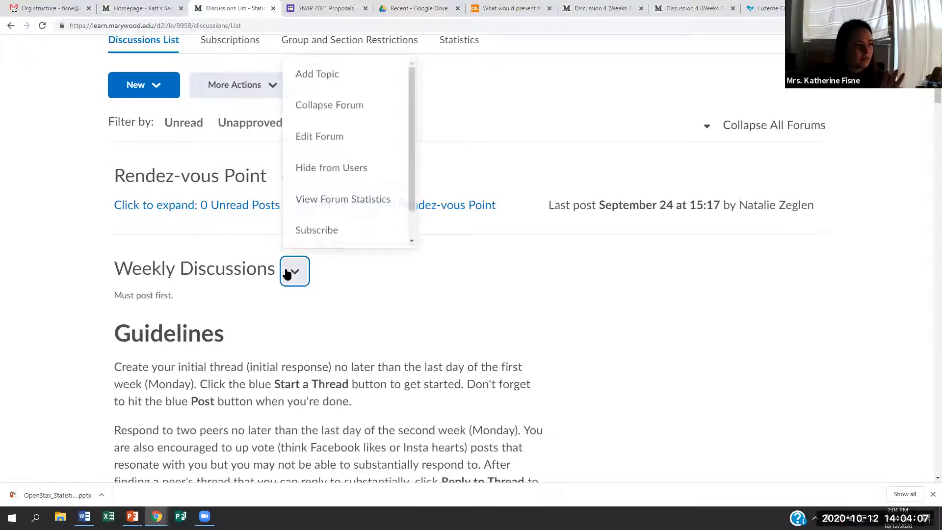
click(344, 104)
scroll(294, 271, down, 1)
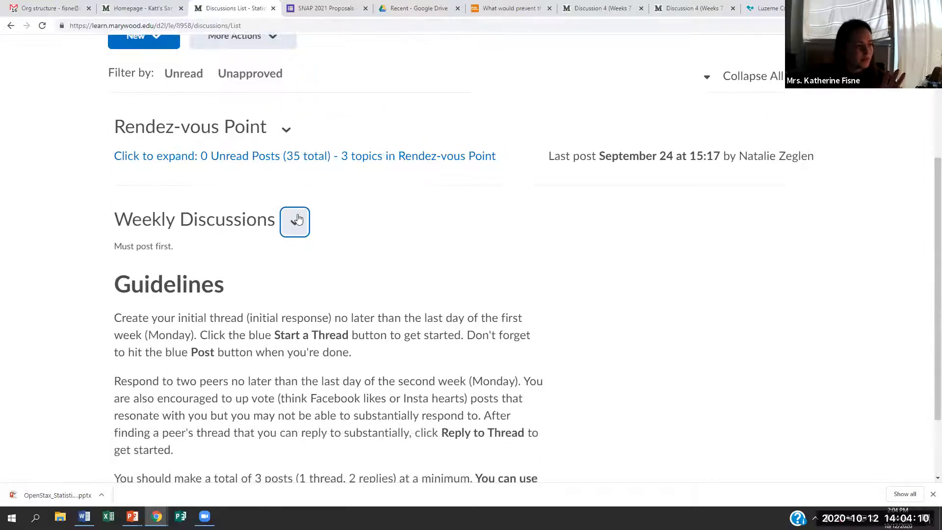
click(297, 220)
click(352, 293)
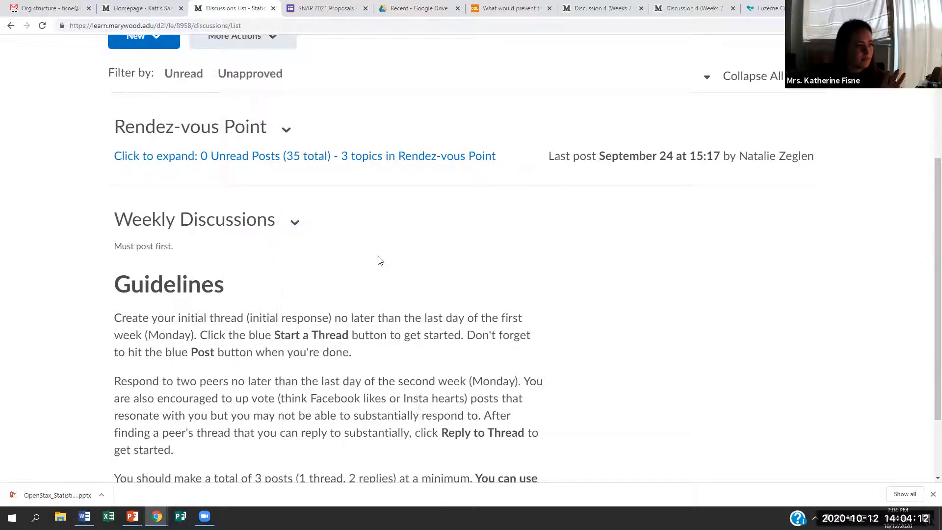
scroll(380, 259, down, 2)
scroll(277, 335, up, 1)
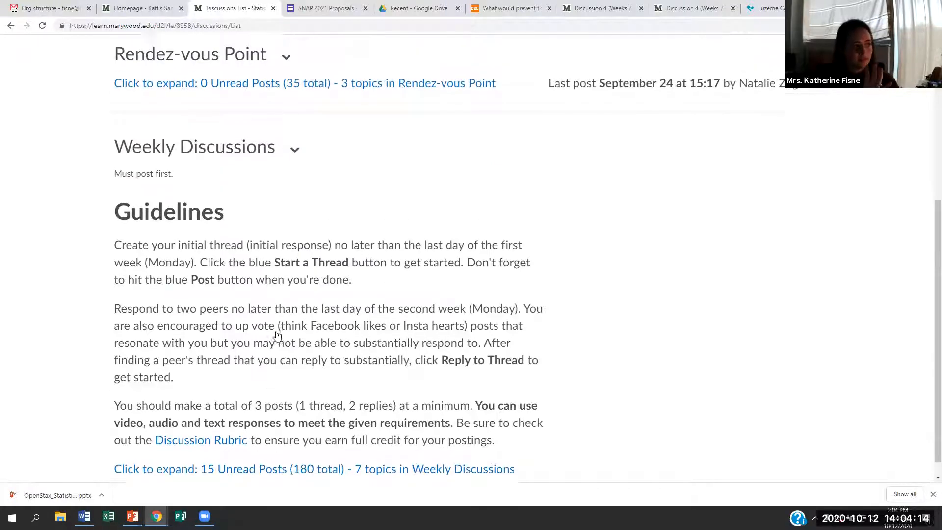
Step: Expand the Rendez-vous Point forum to list its topics
scroll(277, 335, up, 5)
scroll(149, 265, down, 1)
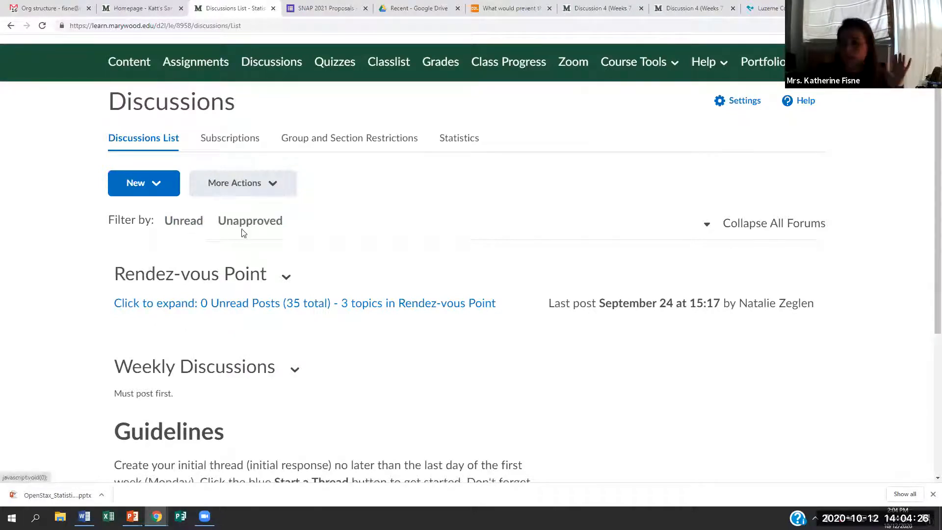
scroll(248, 234, down, 1)
scroll(248, 234, down, 1)
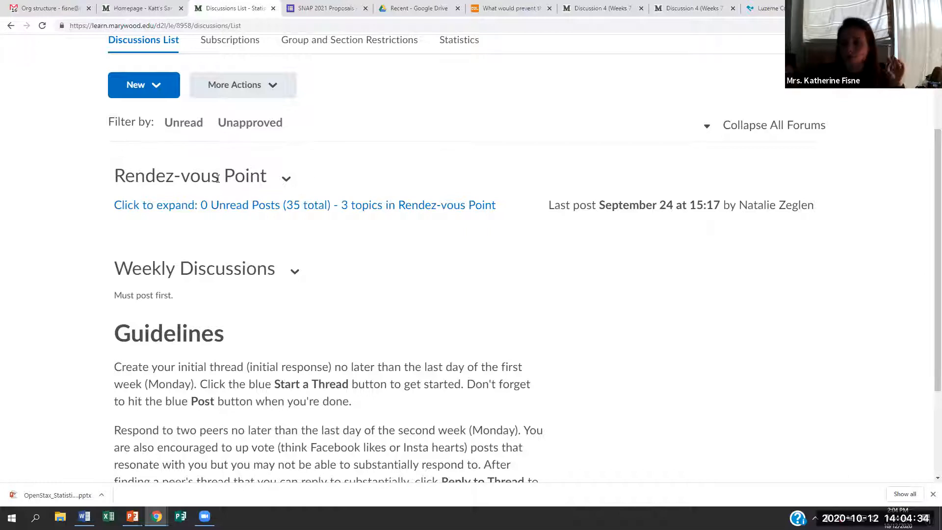
click(286, 185)
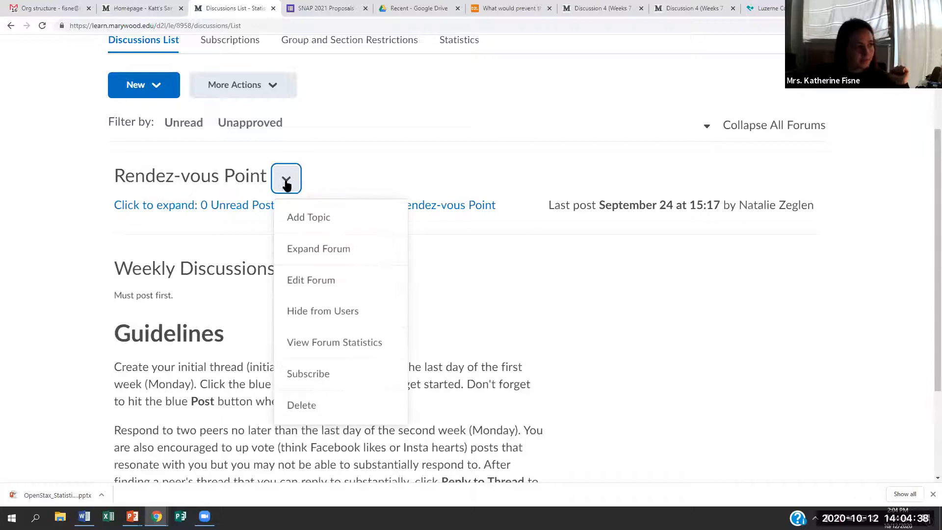
click(301, 248)
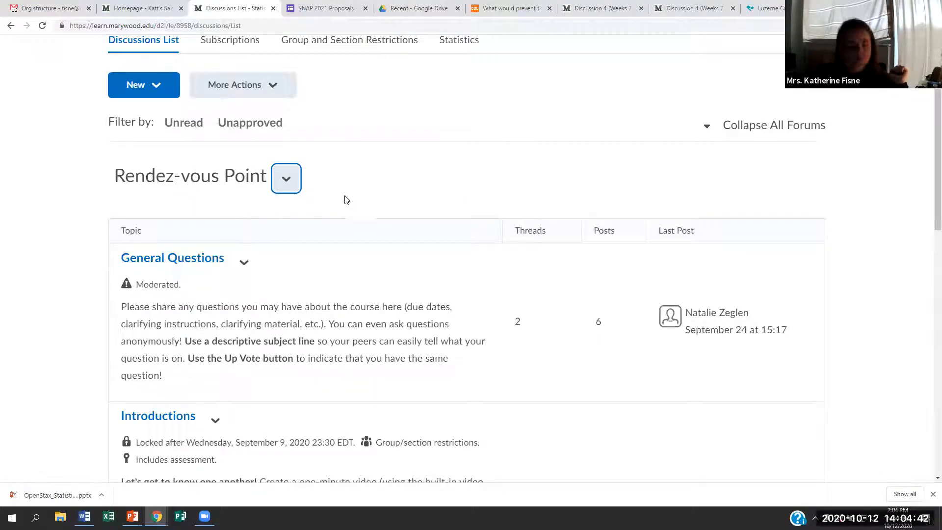
Step: Examine the General Questions, Introductions and Fab Final Crew Discussion Space topics in the Rendez-vous Point forum
scroll(345, 200, down, 1)
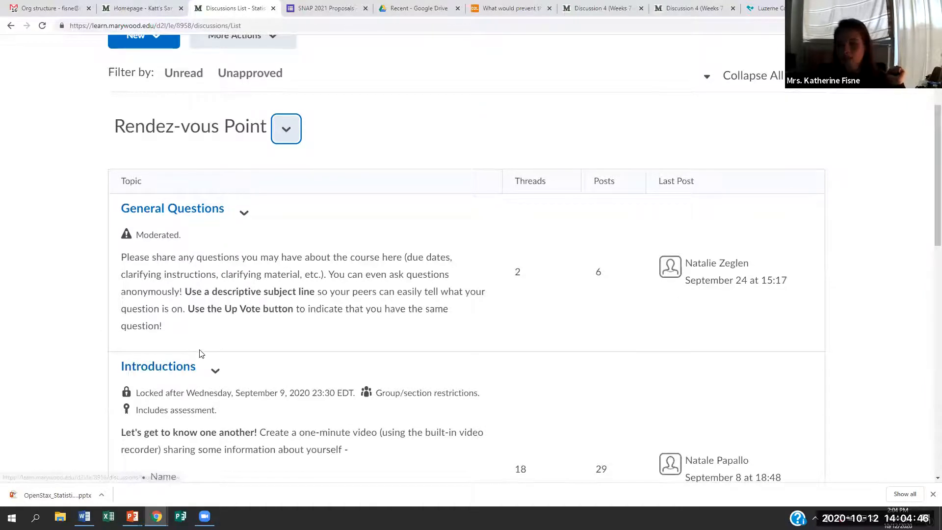
scroll(199, 355, down, 1)
scroll(199, 354, down, 4)
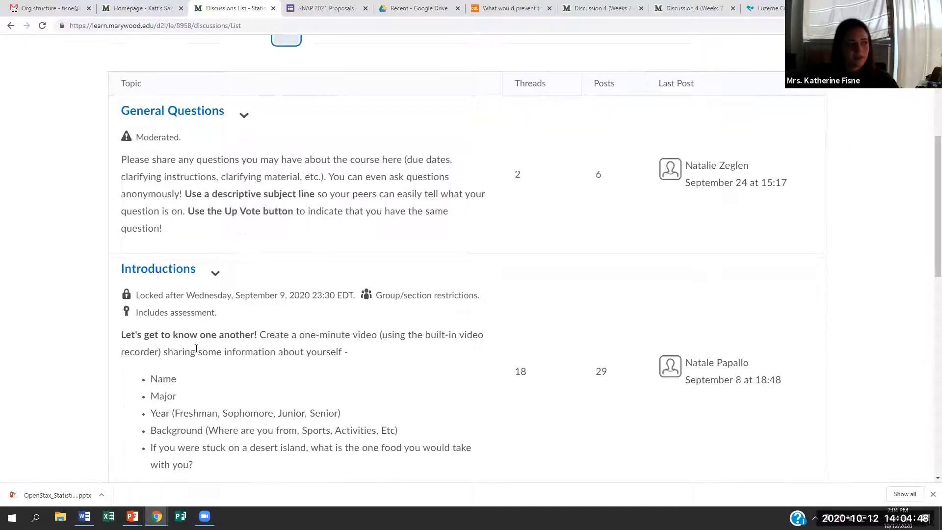
scroll(219, 373, up, 3)
scroll(220, 373, up, 2)
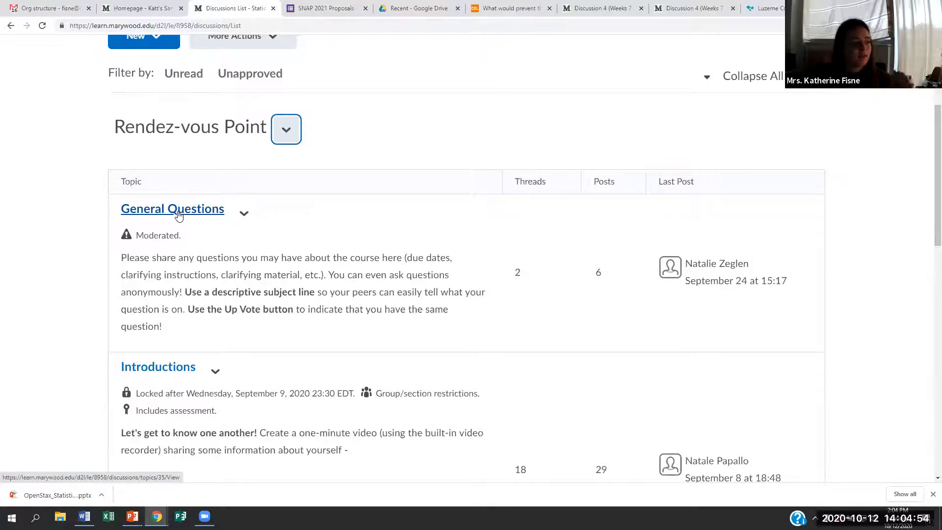
scroll(178, 216, down, 1)
scroll(175, 325, down, 5)
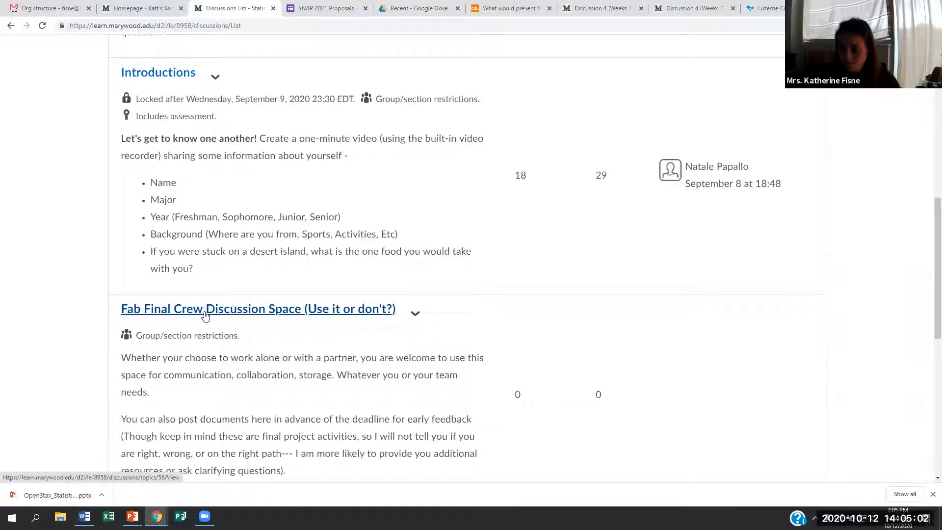
scroll(203, 309, up, 6)
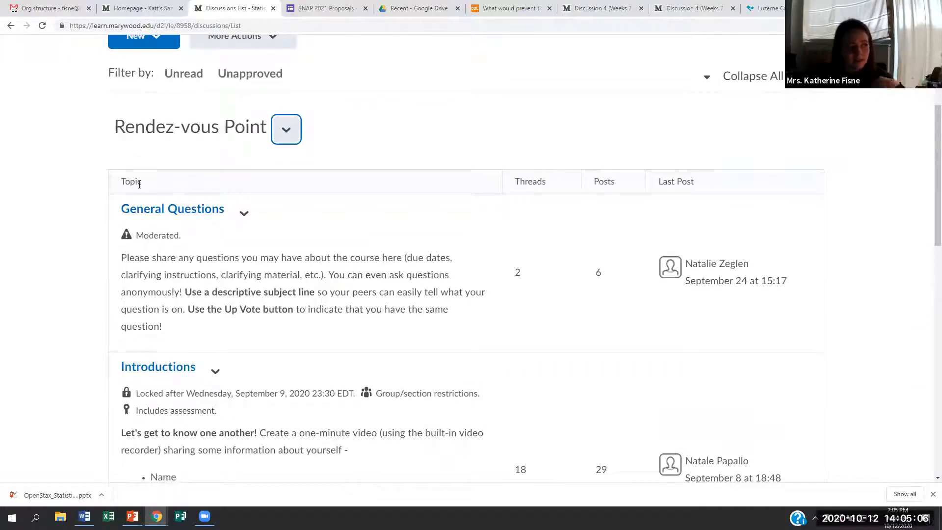
Step: Open the General Questions topic and review its description and student threads
click(156, 212)
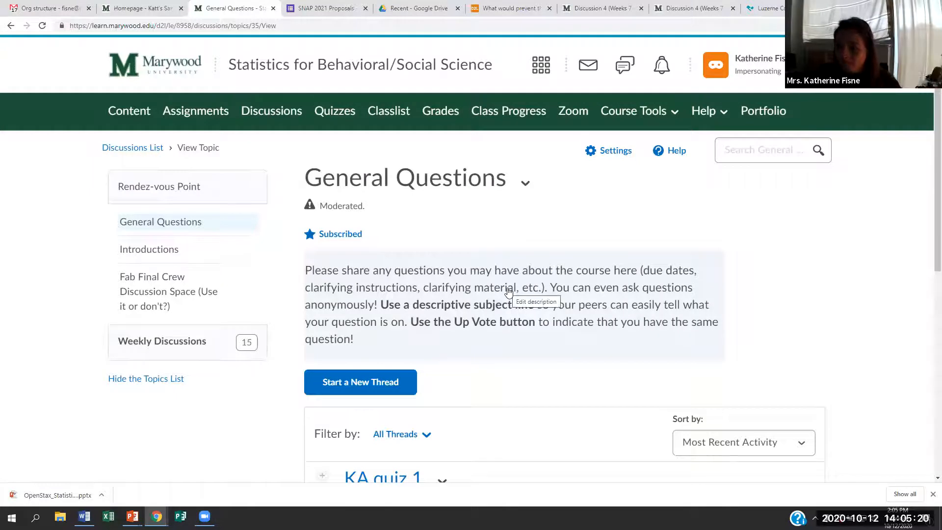
scroll(508, 291, down, 1)
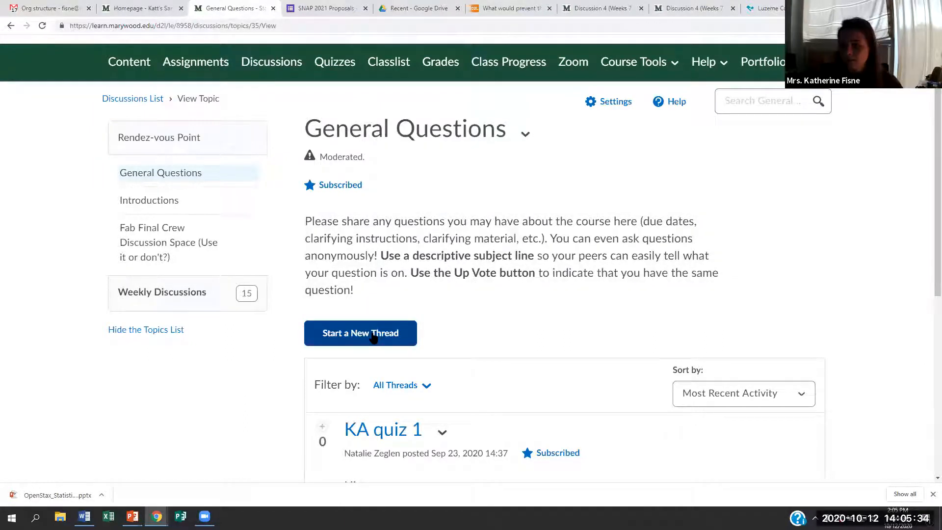
scroll(373, 337, down, 3)
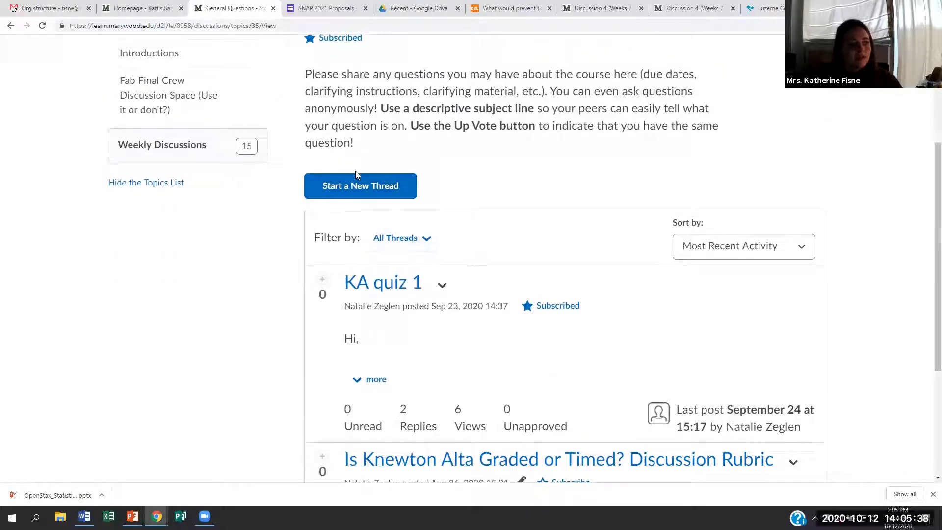
scroll(360, 181, down, 1)
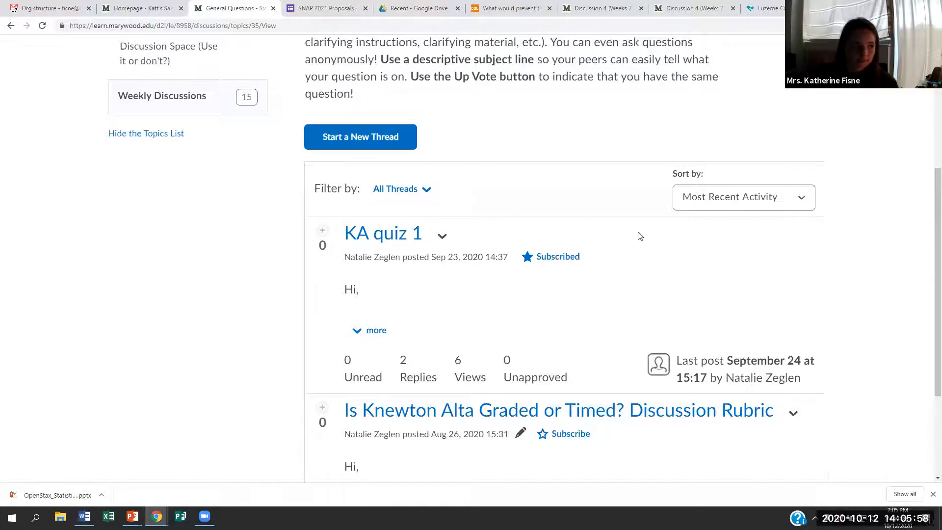
scroll(638, 235, up, 2)
scroll(638, 235, up, 3)
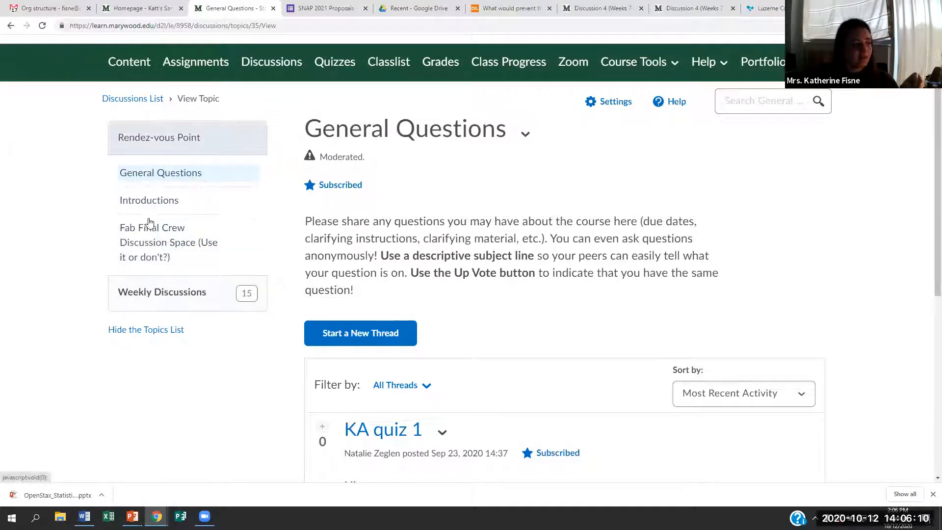
Step: Expand the Weekly Discussions forum in the topics list and look over its biweekly discussion topics
click(173, 299)
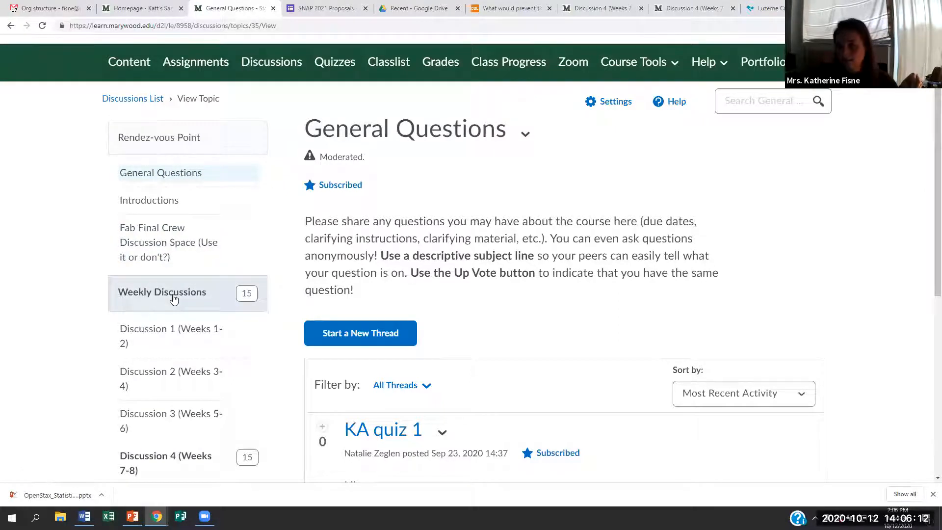
scroll(169, 245, down, 1)
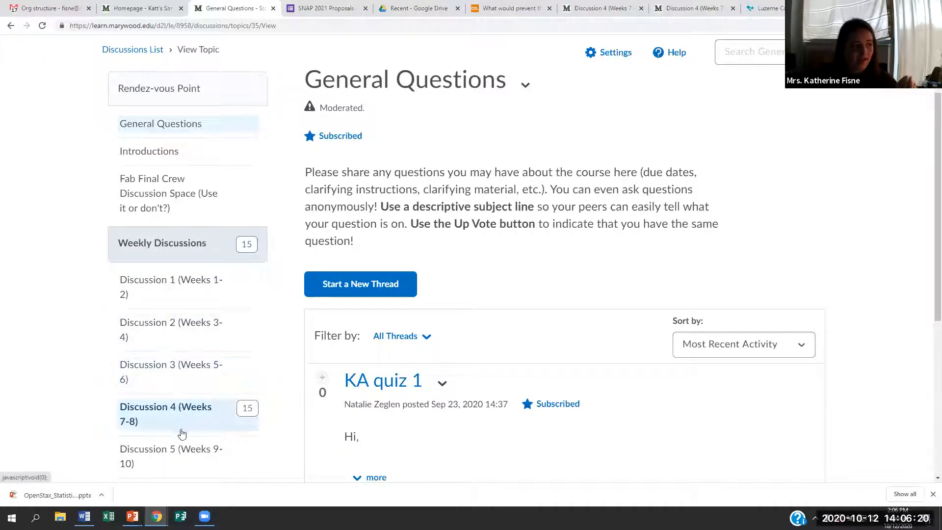
scroll(165, 122, down, 1)
scroll(165, 122, down, 1)
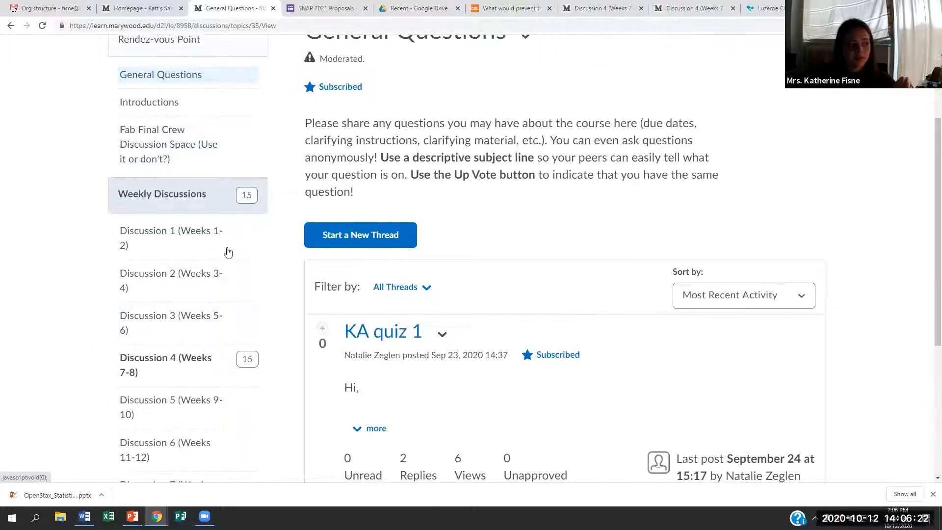
drag(118, 192, 209, 202)
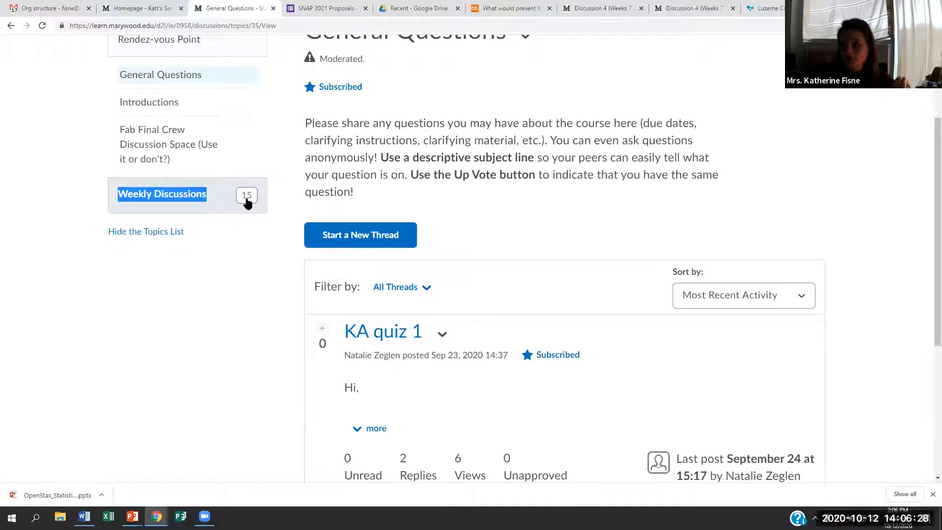
click(190, 198)
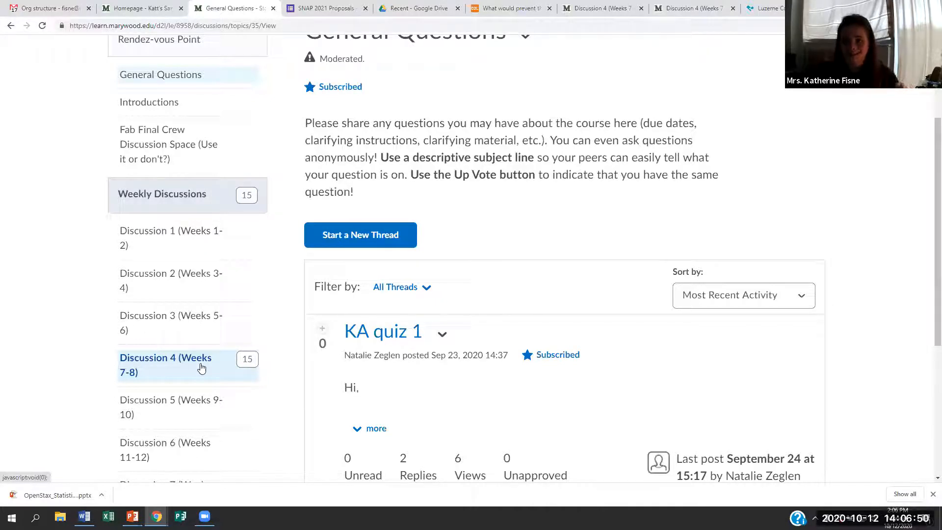
scroll(200, 370, down, 1)
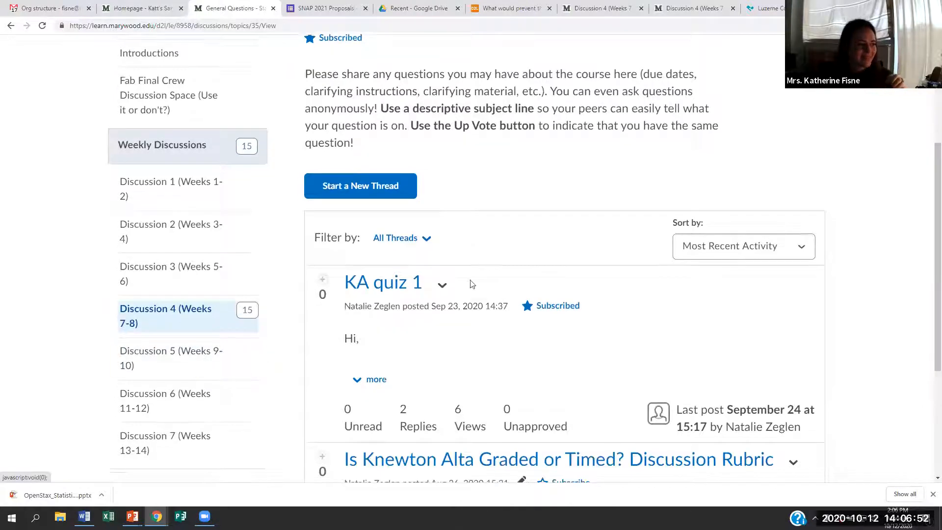
scroll(417, 152, up, 2)
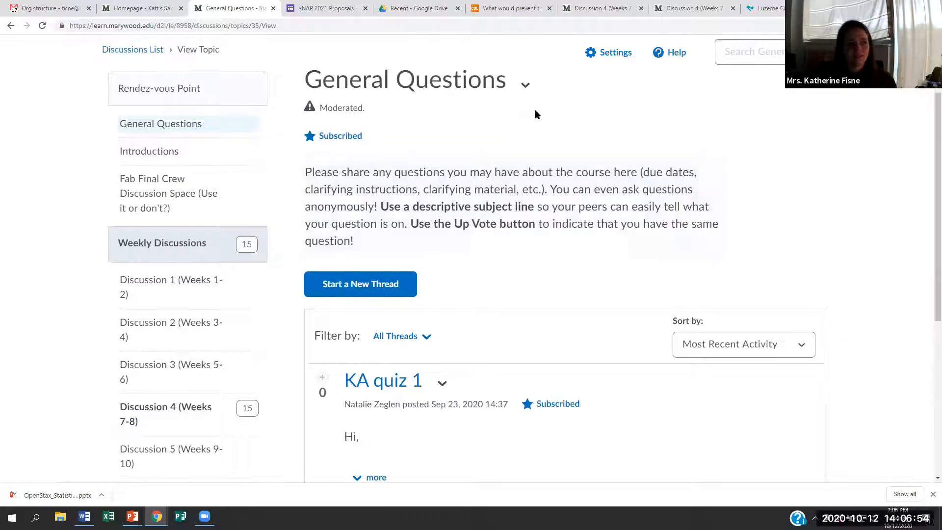
drag(344, 56, 592, 121)
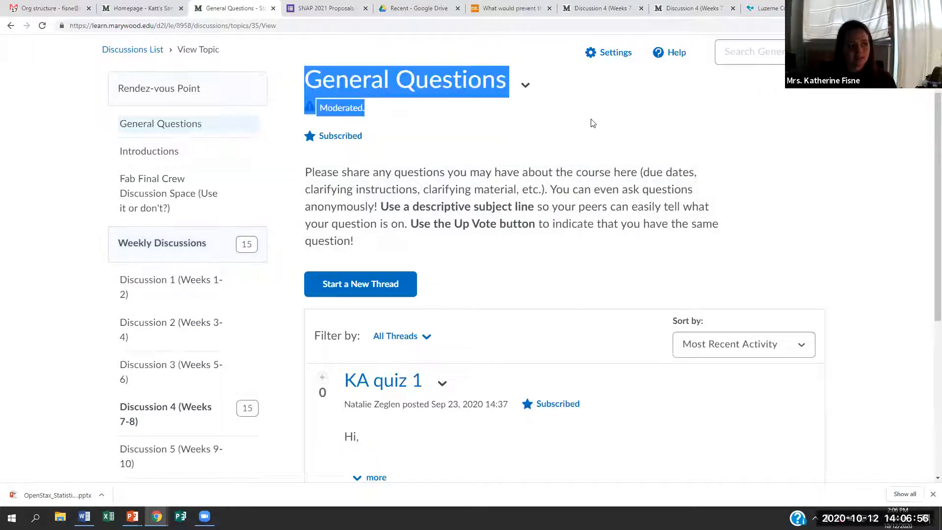
click(642, 193)
scroll(420, 118, down, 1)
scroll(463, 115, up, 3)
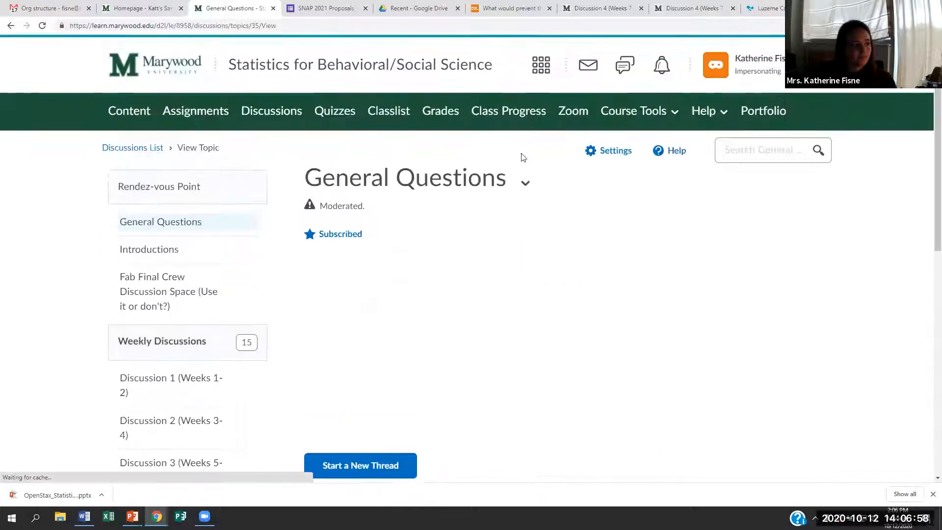
scroll(519, 158, down, 2)
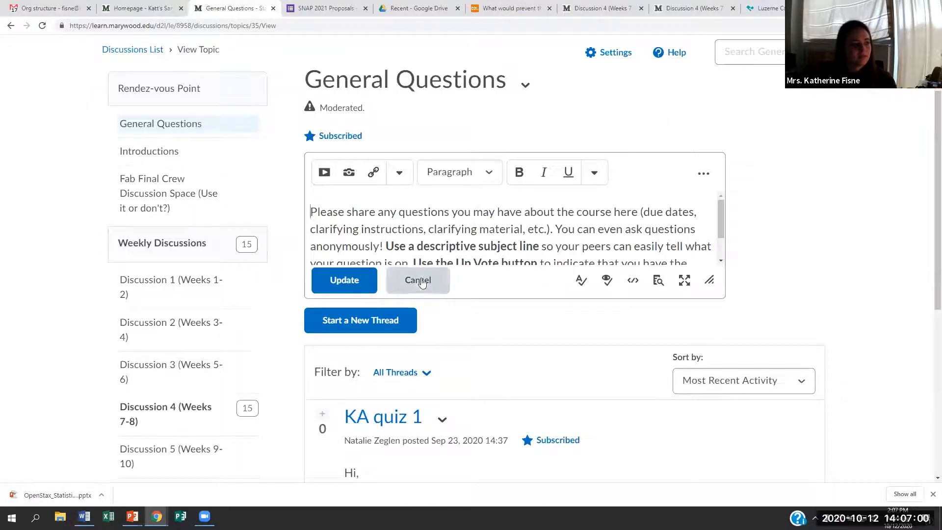
click(423, 281)
Step: Expand the full posts of the "KA quiz 1" and "Is Knewton Alta Graded or Timed? Discussion Rubric" threads and read them
scroll(423, 281, down, 4)
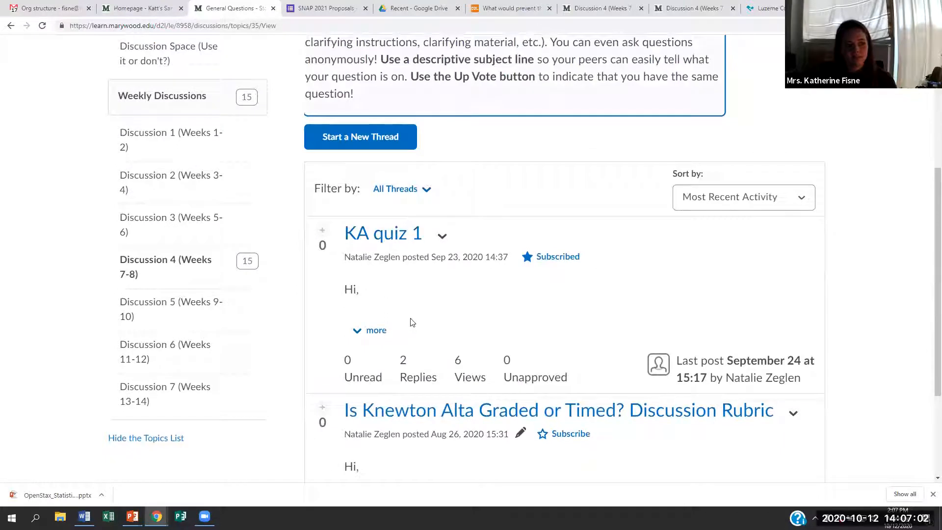
scroll(427, 359, down, 2)
scroll(428, 353, up, 5)
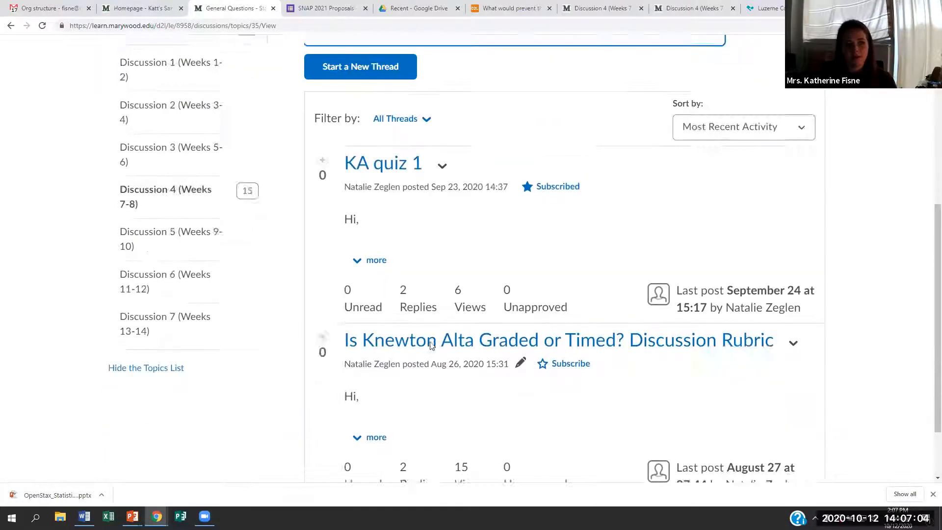
scroll(428, 337, down, 3)
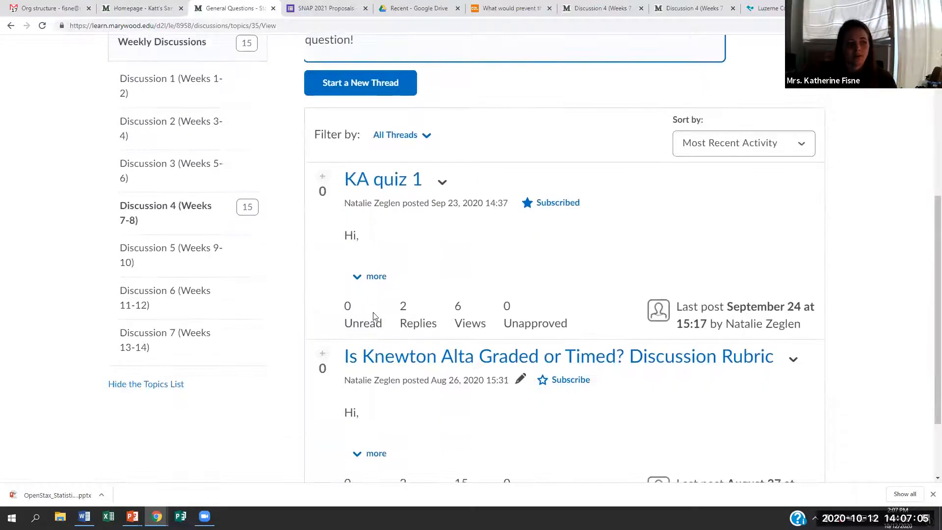
click(362, 288)
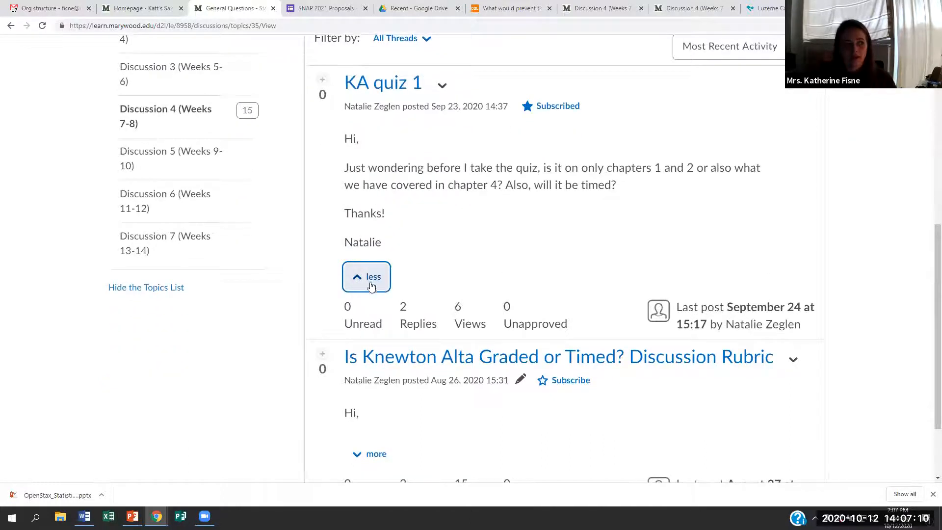
scroll(371, 273, down, 2)
click(367, 355)
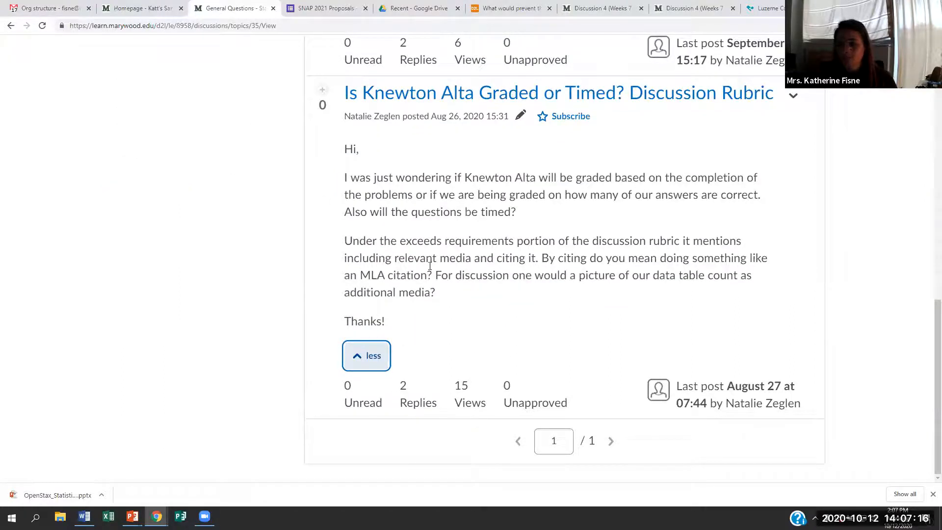
scroll(430, 266, up, 1)
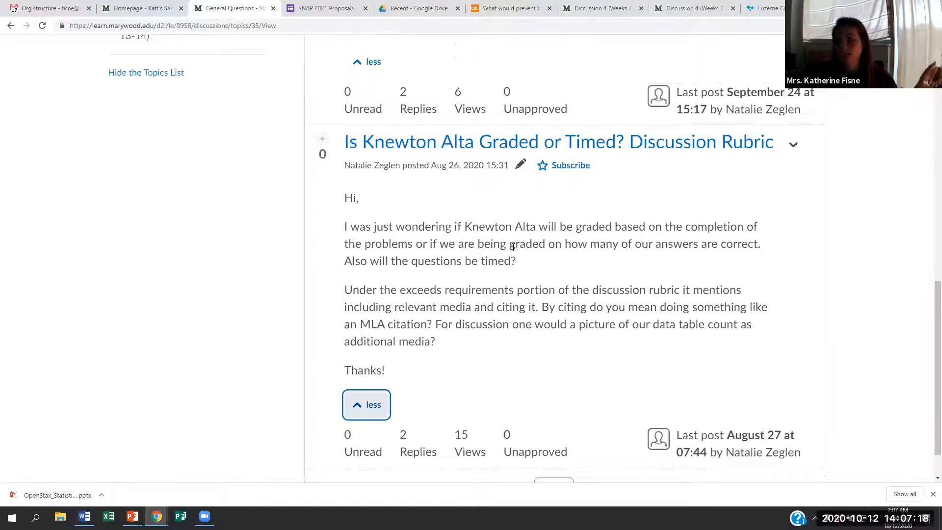
Step: Open the "Is Knewton Alta Graded or Timed? Discussion Rubric" thread and look over its question and reply area
click(492, 148)
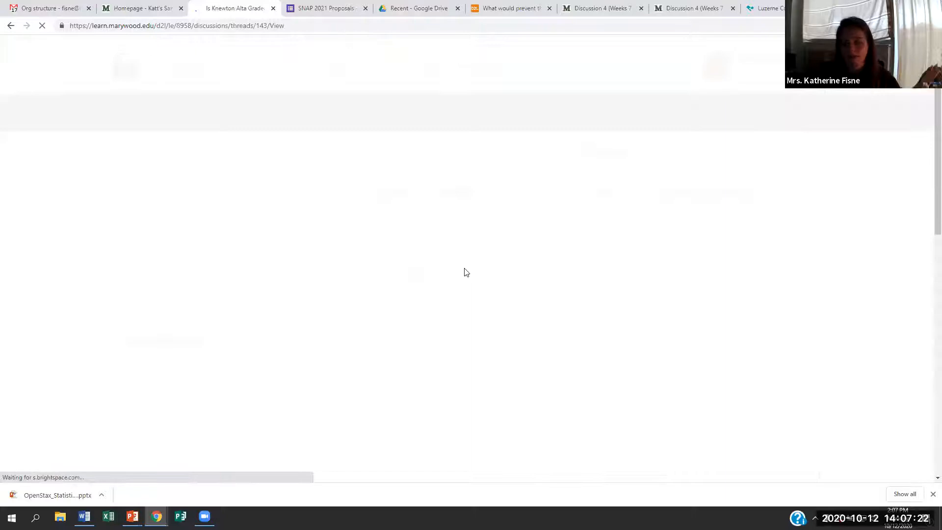
scroll(415, 283, down, 3)
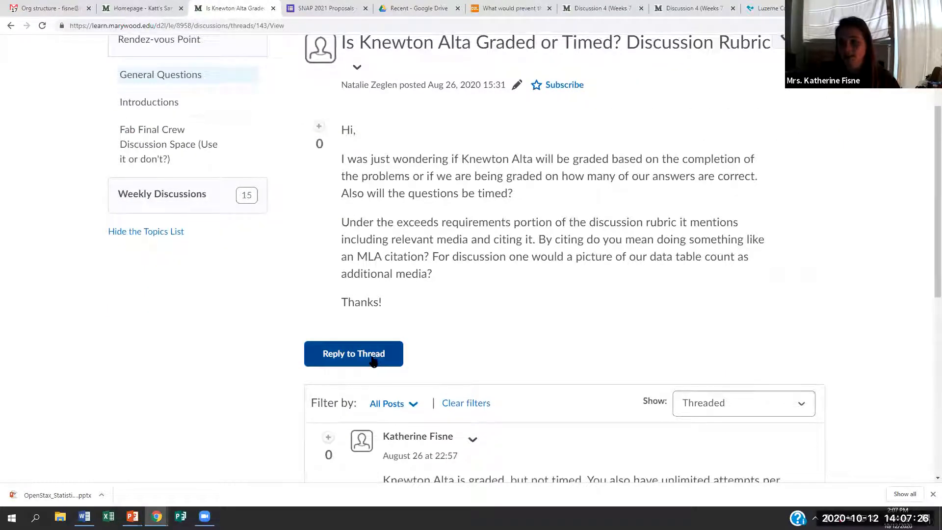
scroll(375, 363, up, 2)
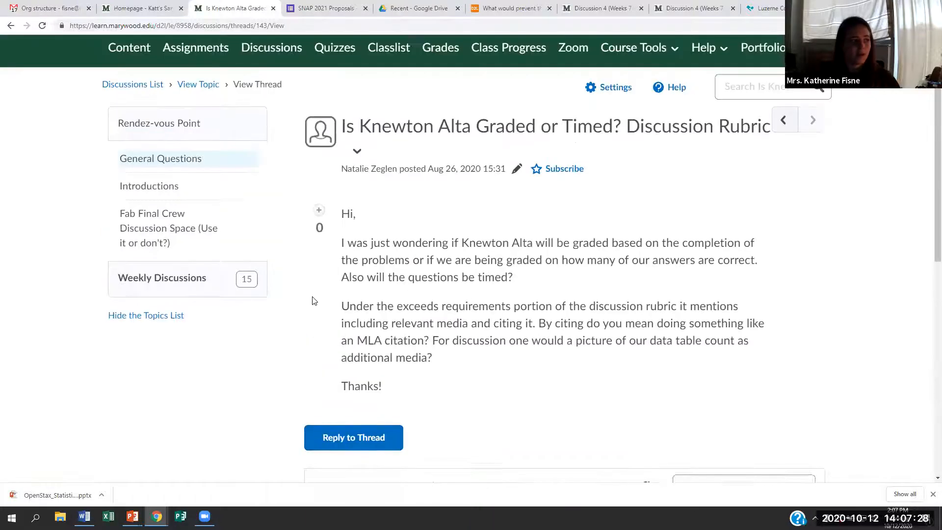
Step: Open the Discussion 4 (Weeks 7-8) topic from the Weekly Discussions forum and look through its guidelines down to the student threads
click(166, 294)
scroll(181, 353, down, 2)
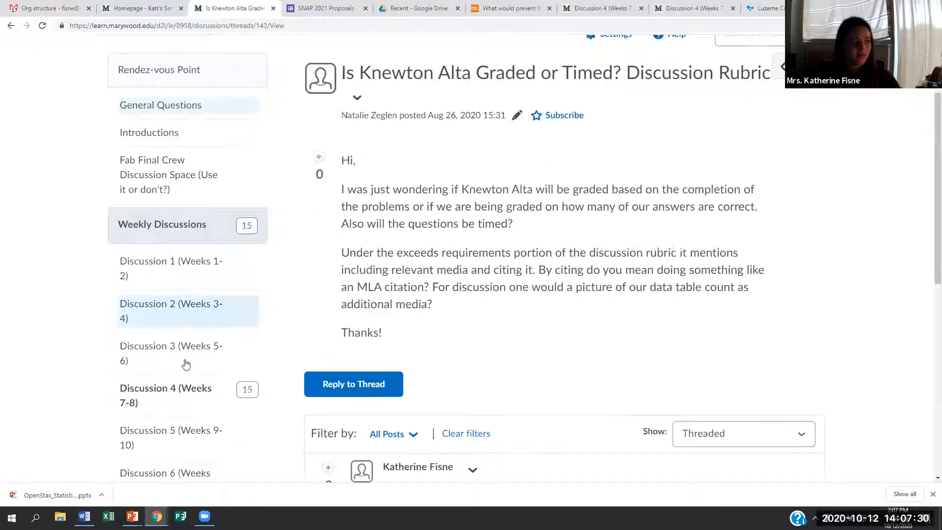
click(187, 363)
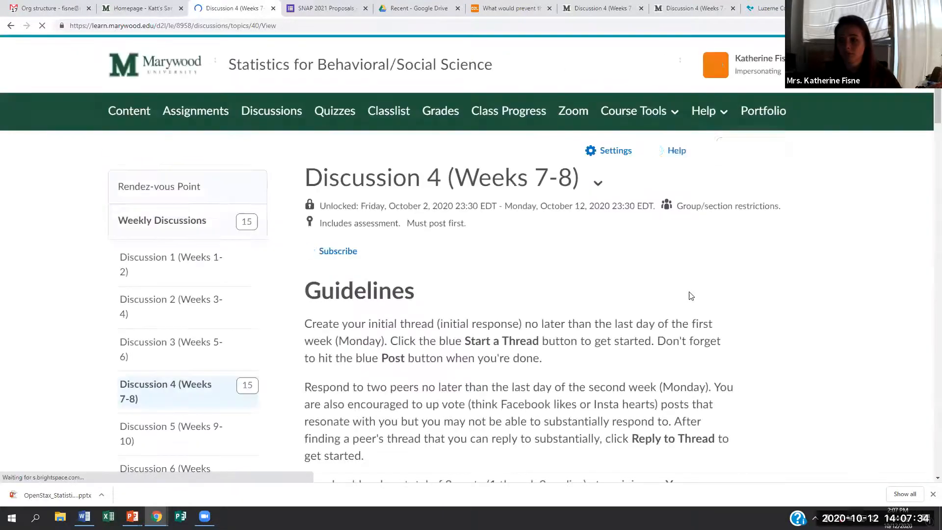
scroll(691, 295, down, 2)
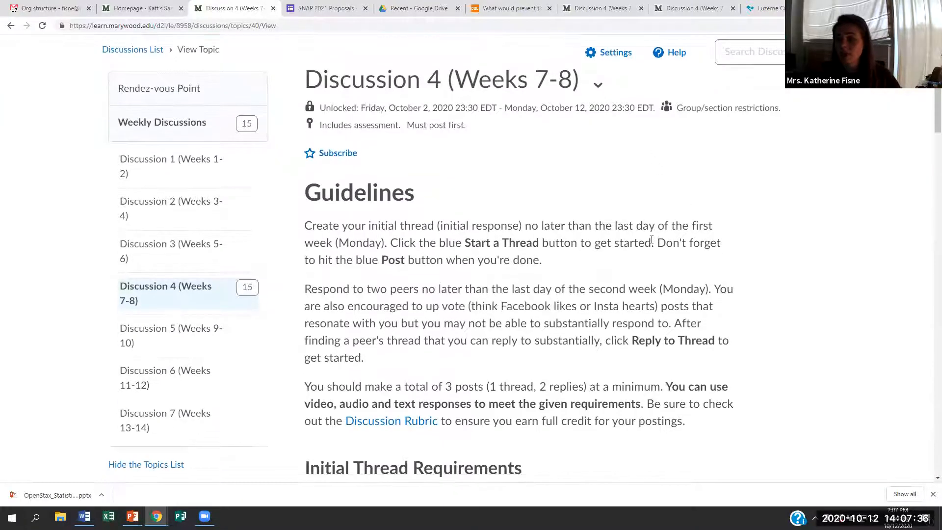
scroll(546, 257, down, 6)
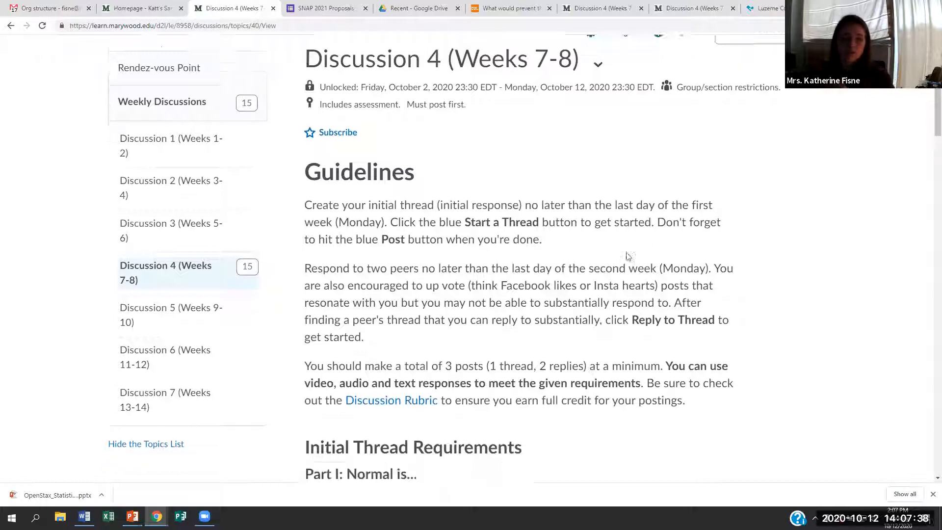
scroll(547, 256, down, 14)
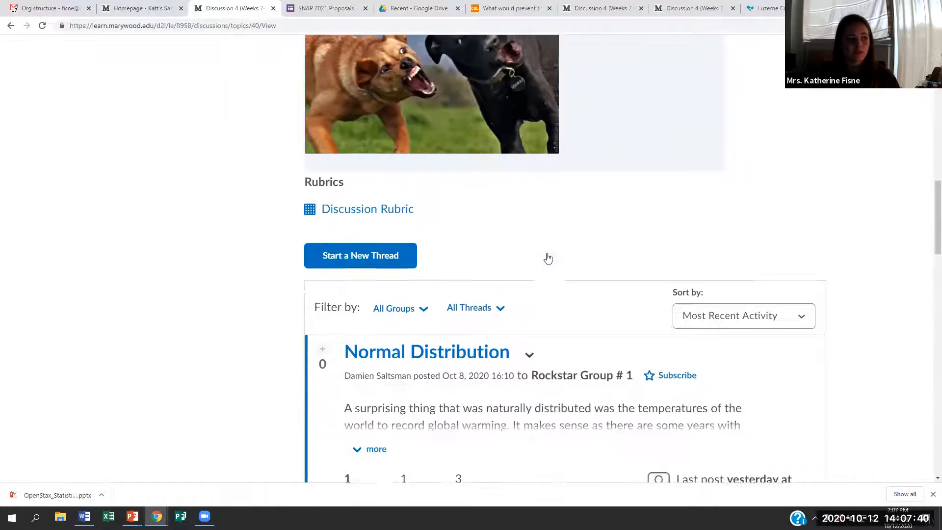
Step: Expand the full post of the Normal Distribution thread and read through it
click(372, 203)
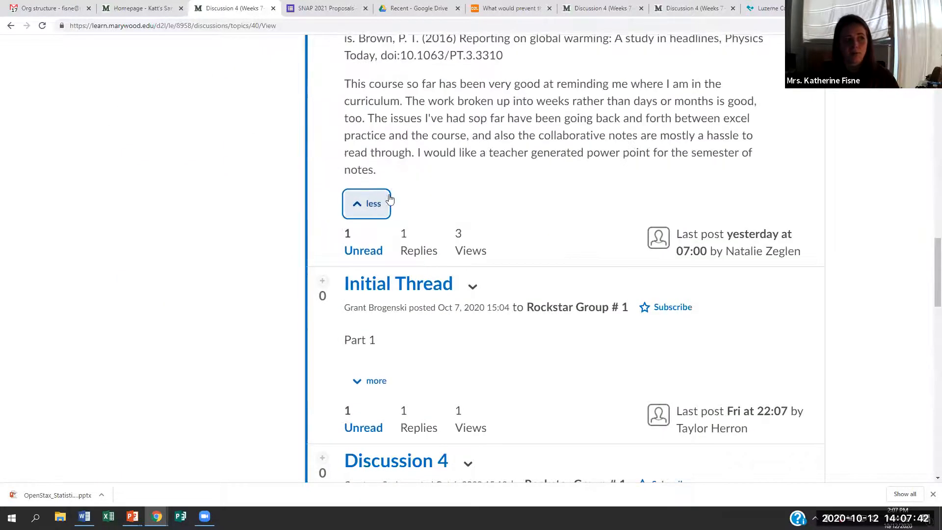
scroll(455, 103, up, 4)
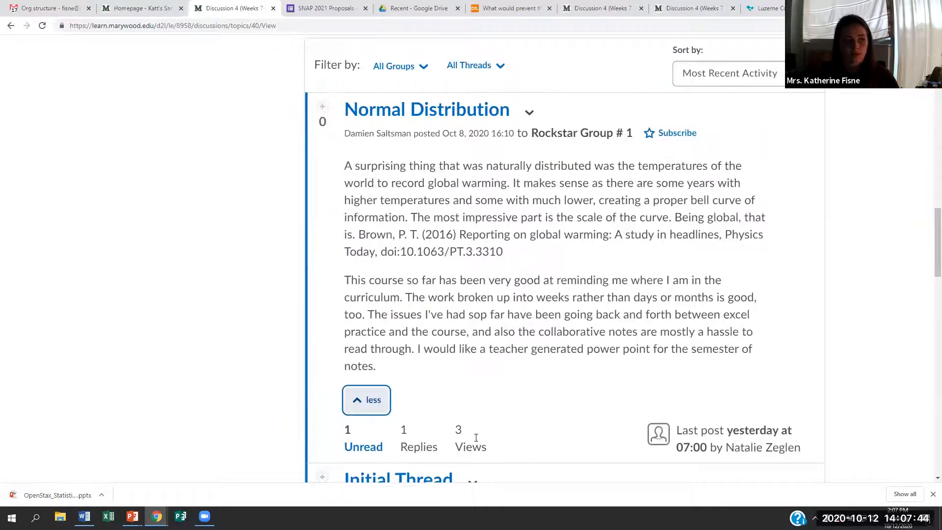
scroll(474, 431, down, 4)
scroll(373, 305, down, 2)
scroll(374, 292, up, 4)
scroll(429, 200, down, 1)
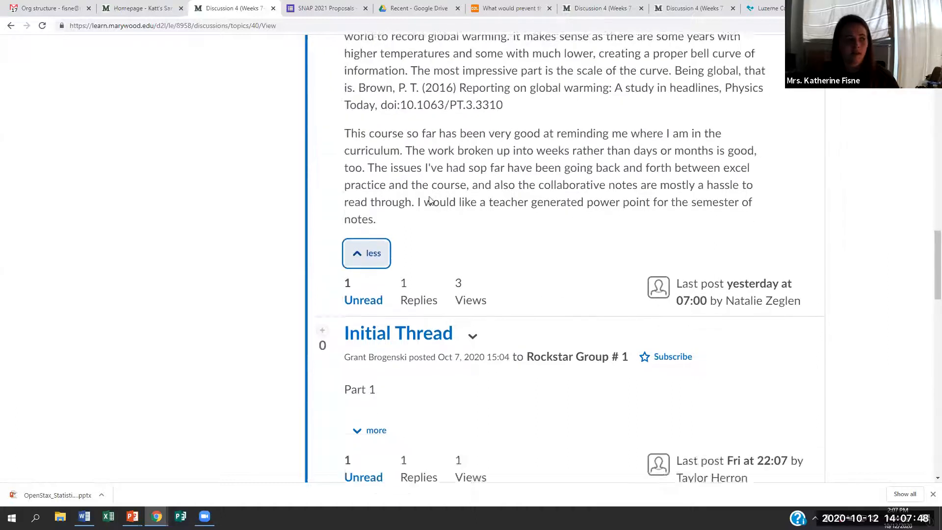
Step: Expand the full post of the Initial Thread in Discussion 4 and review its parts
scroll(374, 296, down, 3)
click(384, 283)
scroll(363, 221, up, 3)
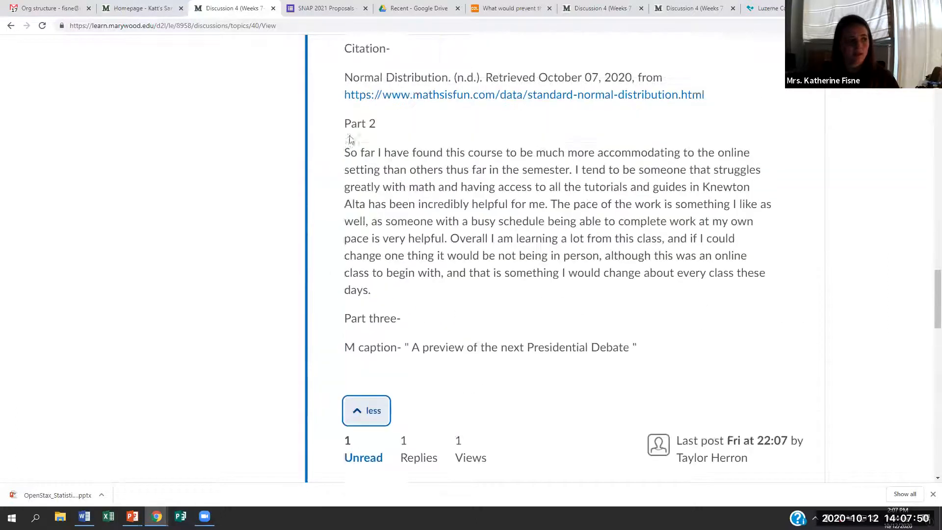
scroll(350, 140, up, 1)
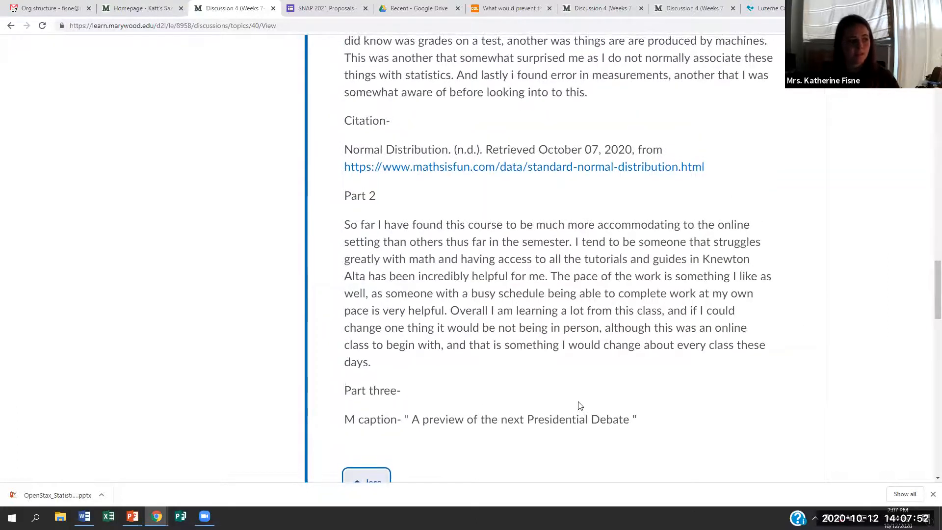
Step: Examine the thread filters and highlight the unread, replies and views counts beneath the Normal Distribution post
scroll(579, 405, up, 10)
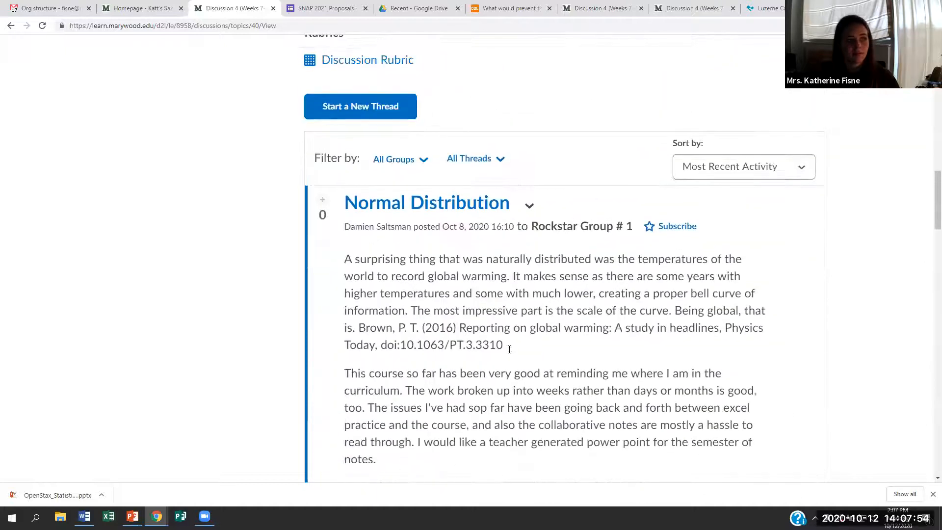
scroll(509, 349, up, 1)
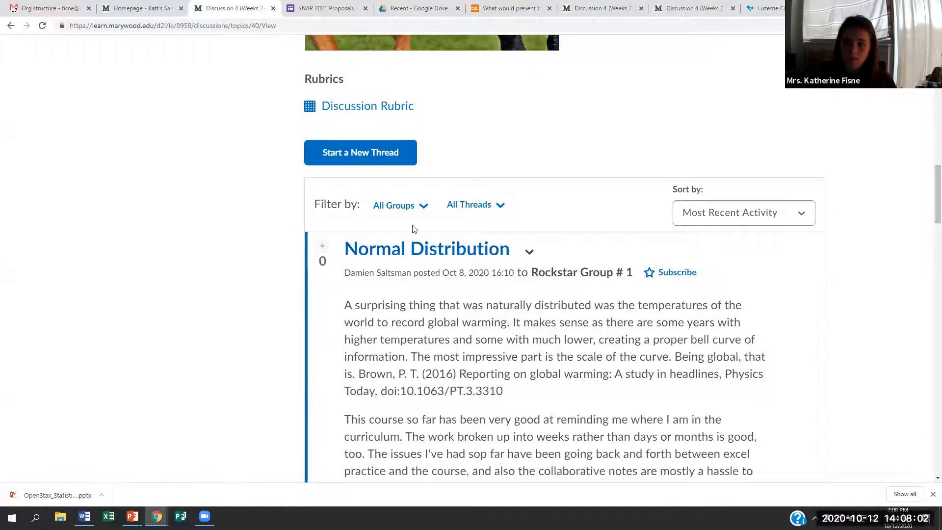
scroll(415, 226, down, 4)
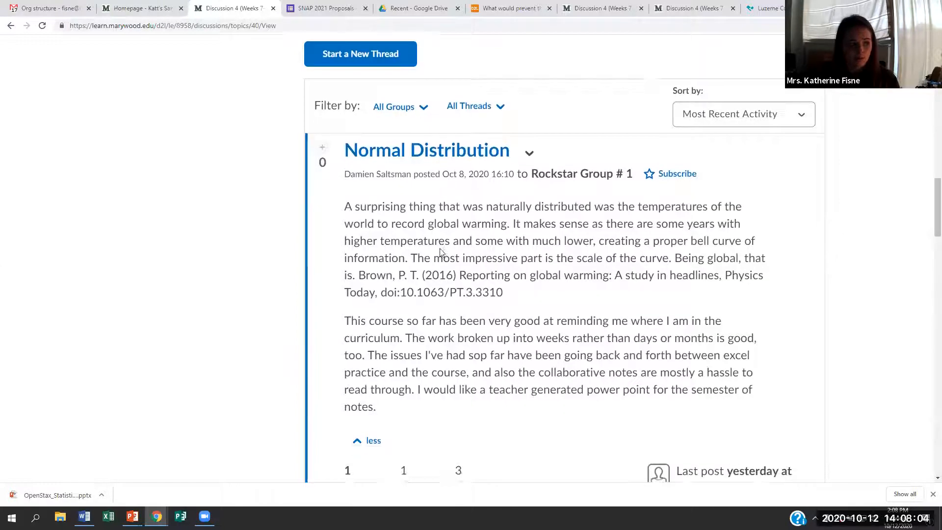
scroll(440, 247, down, 1)
scroll(440, 250, down, 1)
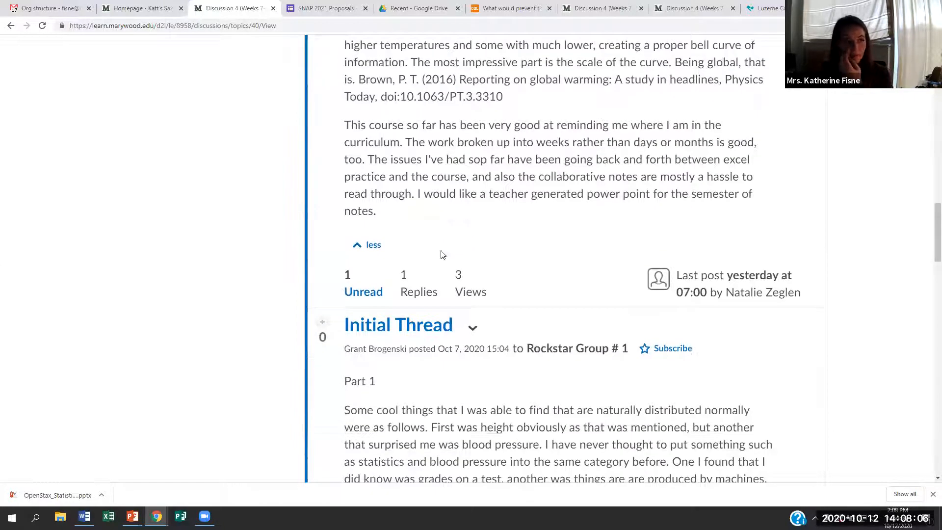
drag(347, 278, 493, 293)
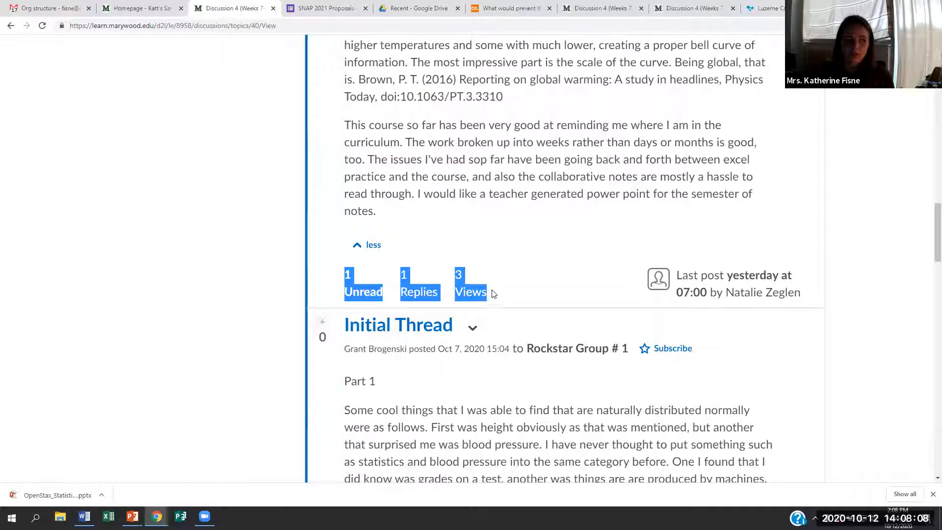
click(414, 300)
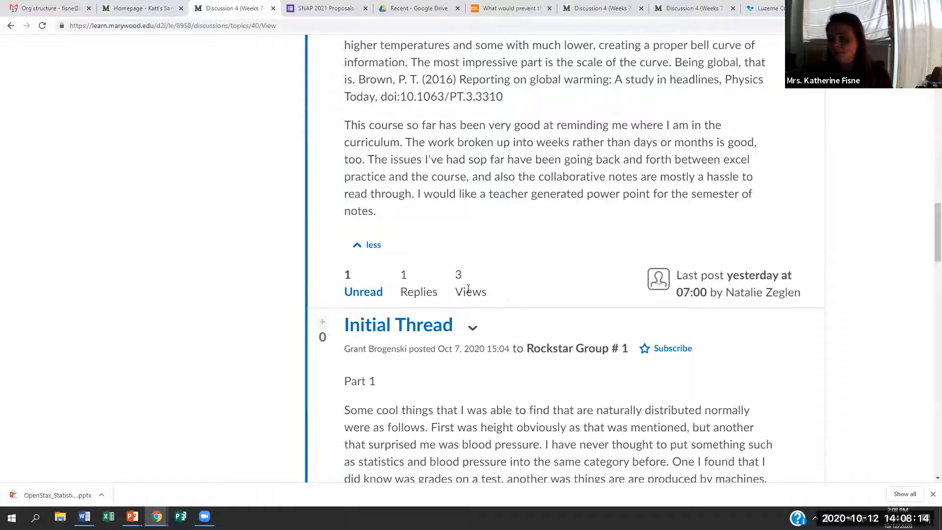
Step: Highlight Part 1 of the Initial Thread post and subscribe to the thread with the "Send me an instant notification" method
scroll(479, 296, down, 4)
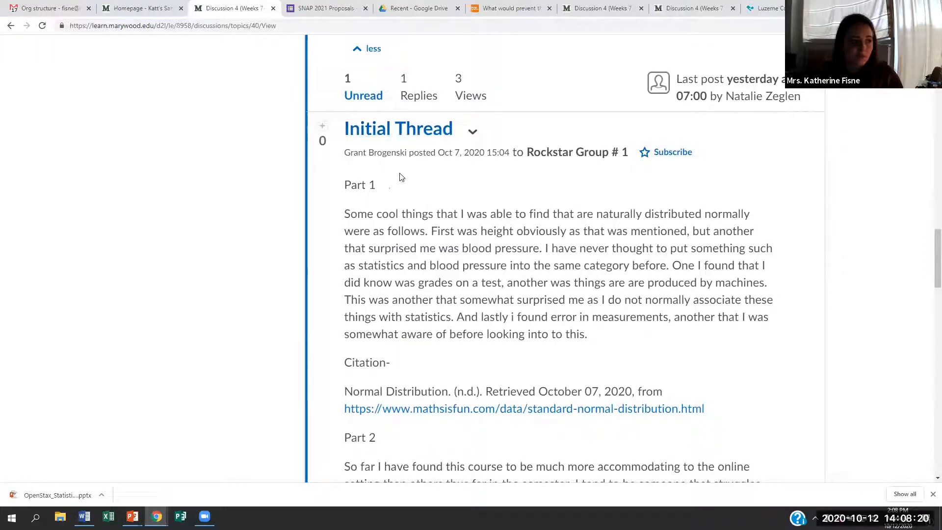
drag(342, 196, 705, 351)
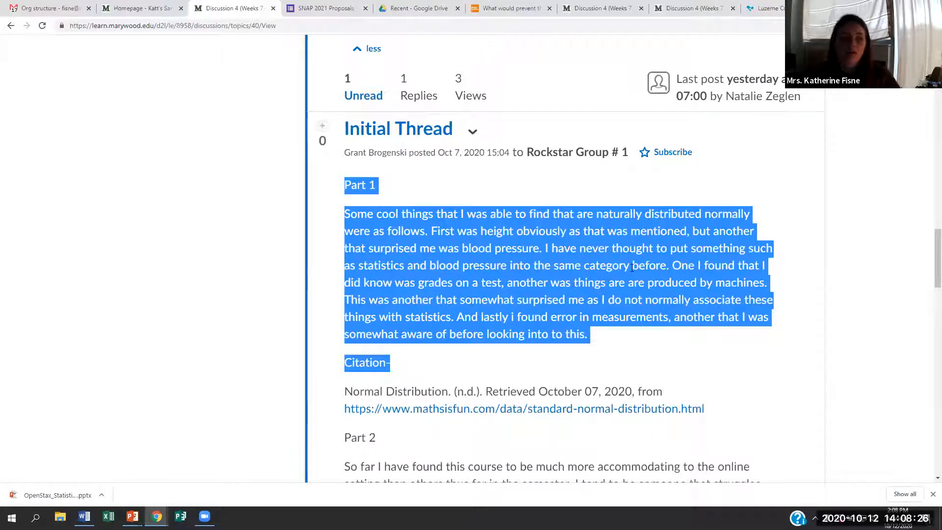
click(648, 150)
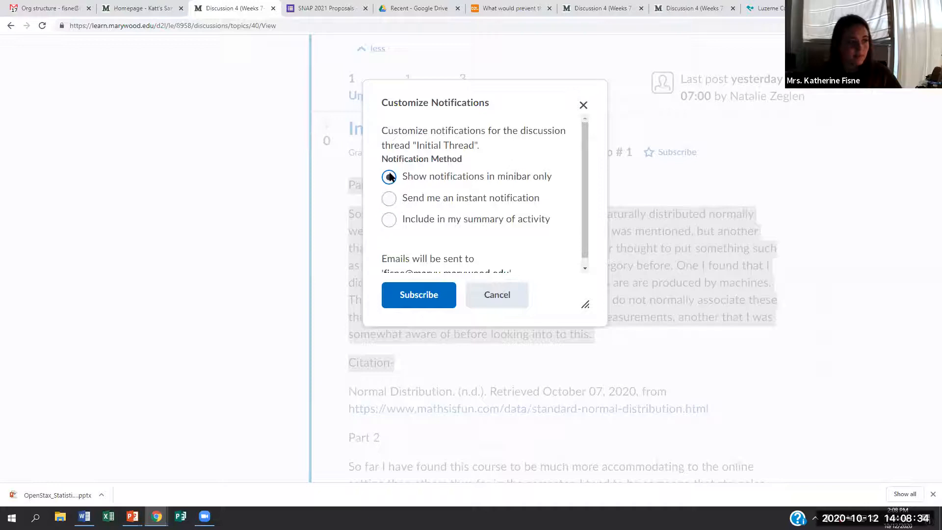
click(389, 197)
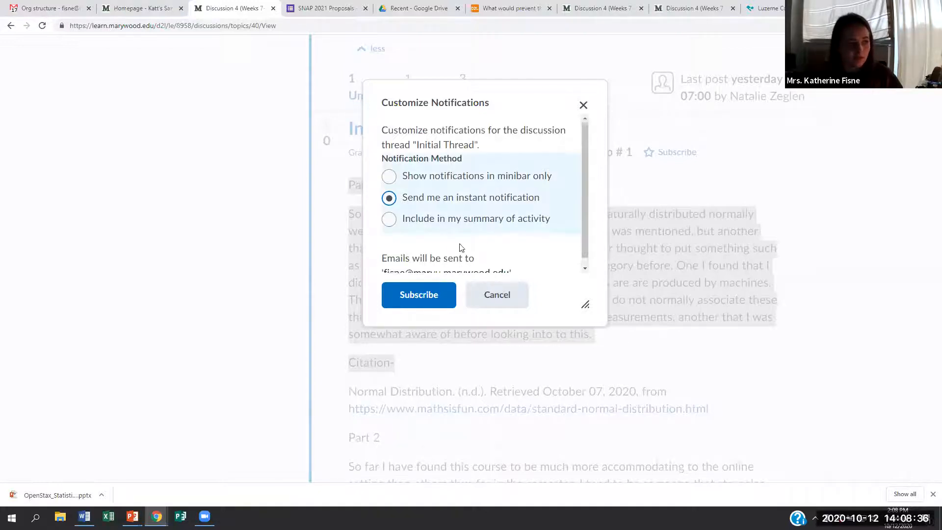
scroll(460, 248, down, 1)
click(437, 293)
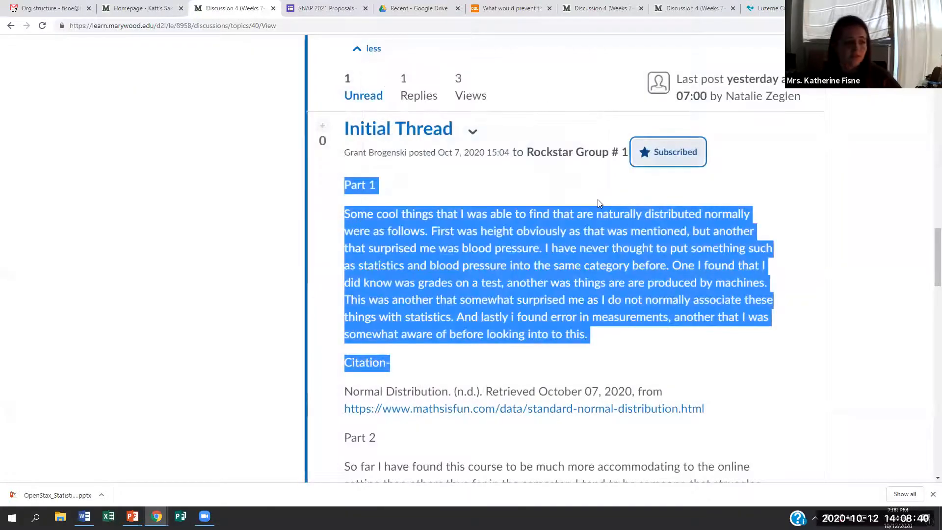
click(542, 200)
Step: Look through the Initial Thread post and return to its title and voting area
scroll(541, 199, down, 1)
scroll(574, 187, down, 7)
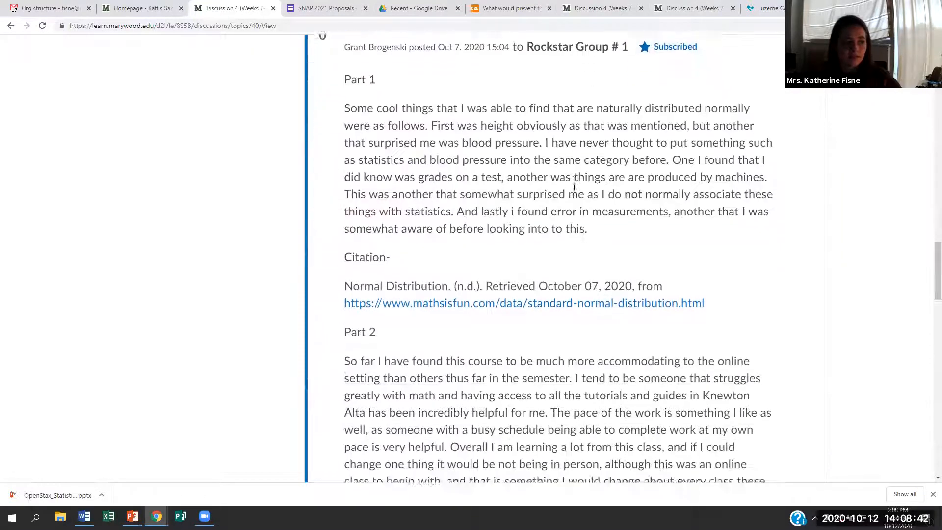
scroll(574, 192, up, 9)
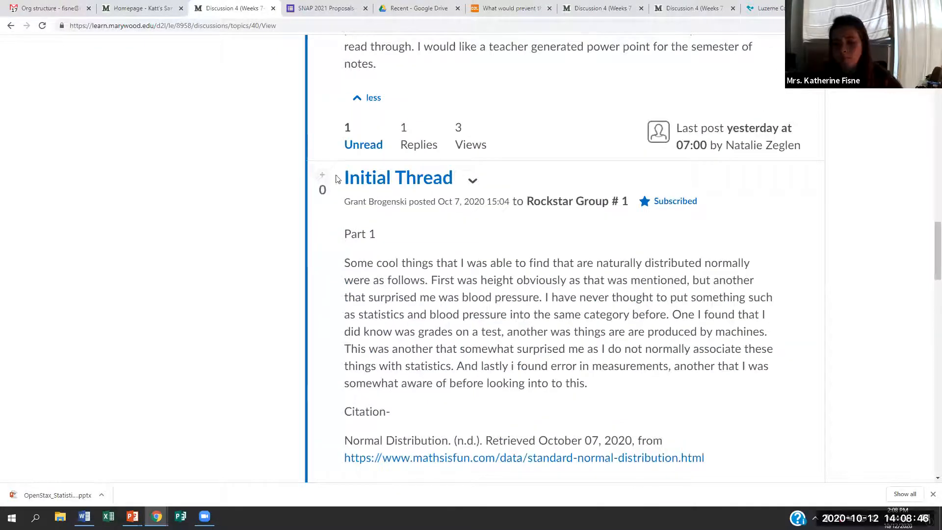
Step: Leave the Discussion 4 posts and open the Discussions list of the sandbox course
scroll(557, 223, up, 3)
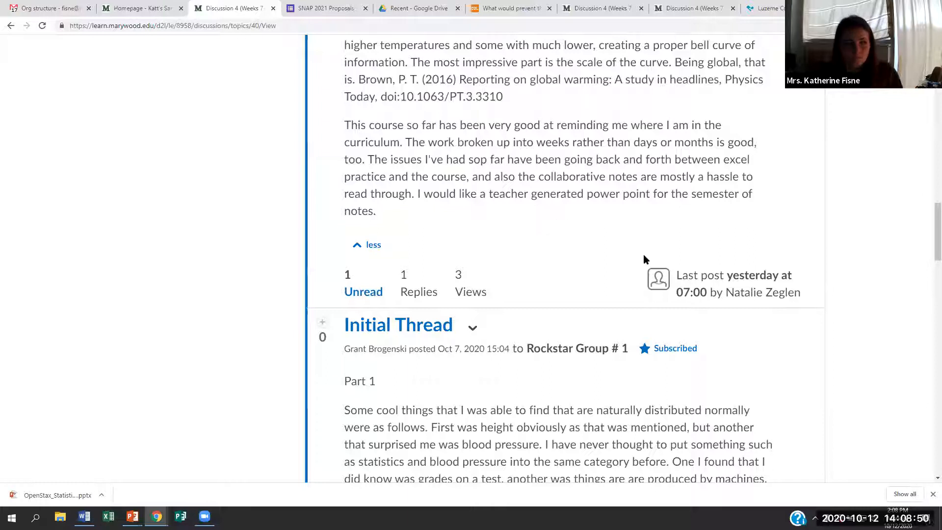
scroll(644, 259, up, 15)
scroll(644, 261, up, 10)
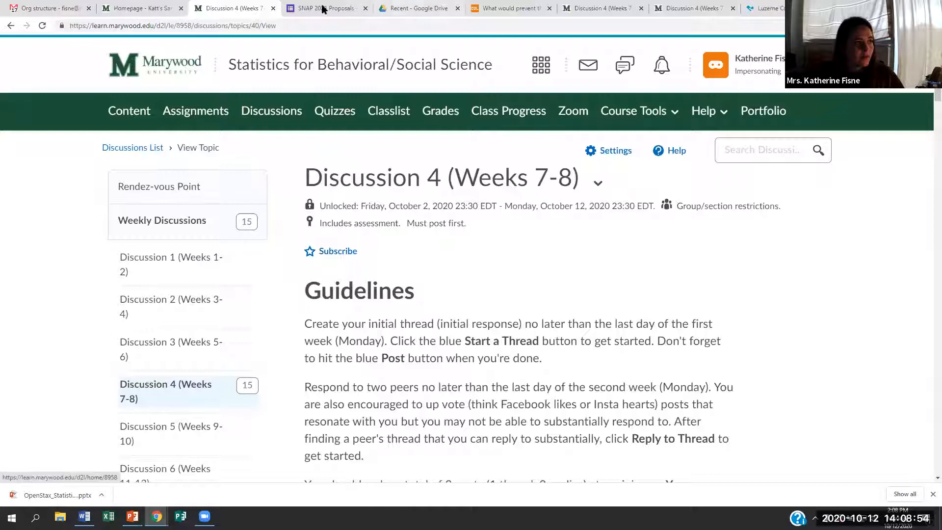
click(152, 7)
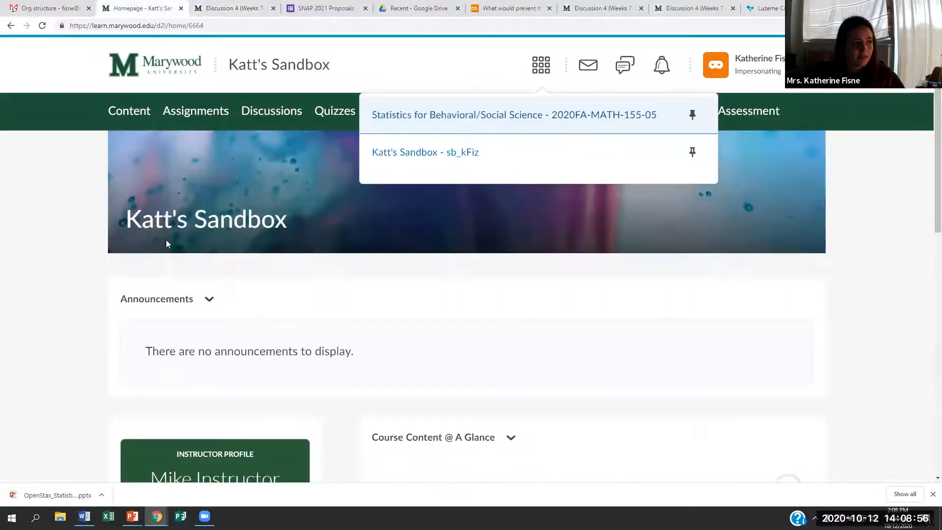
click(262, 111)
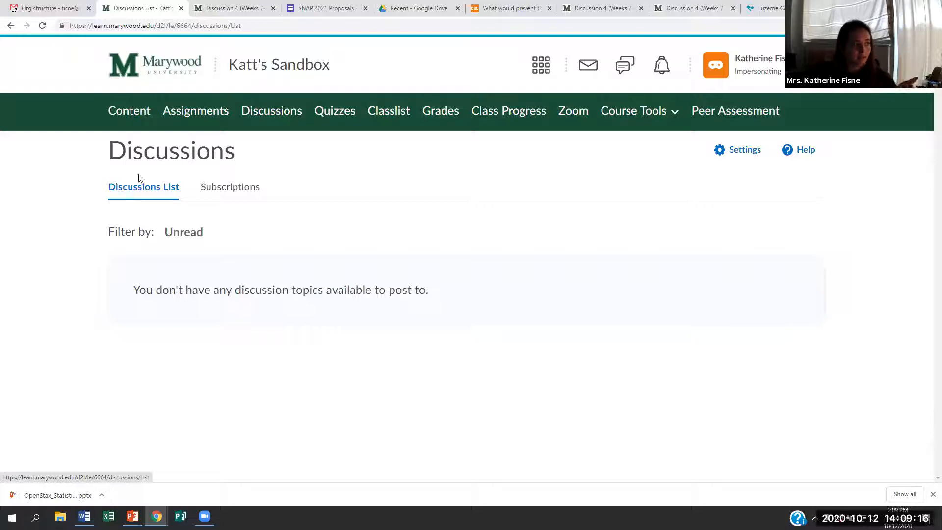
Step: Stop impersonating the student account and reopen the sandbox course's Discussions list as administrator
click(750, 71)
click(831, 117)
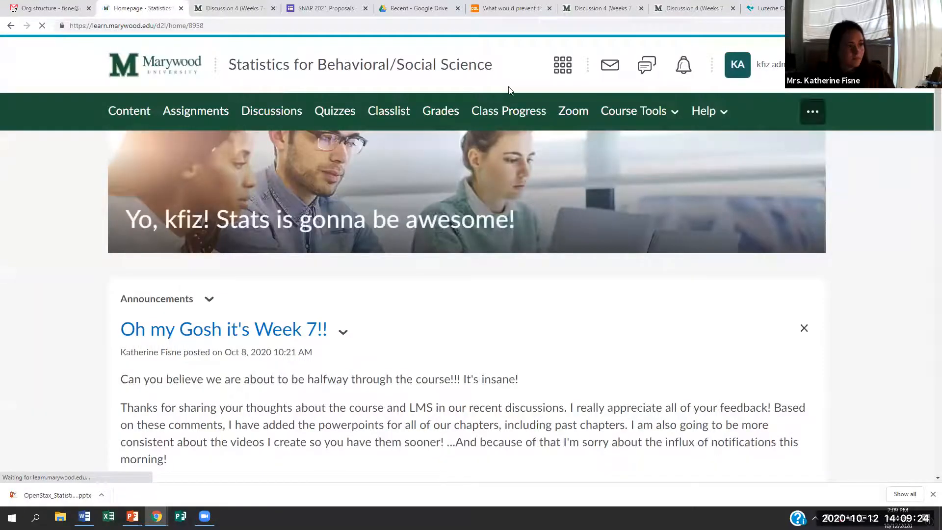
click(563, 67)
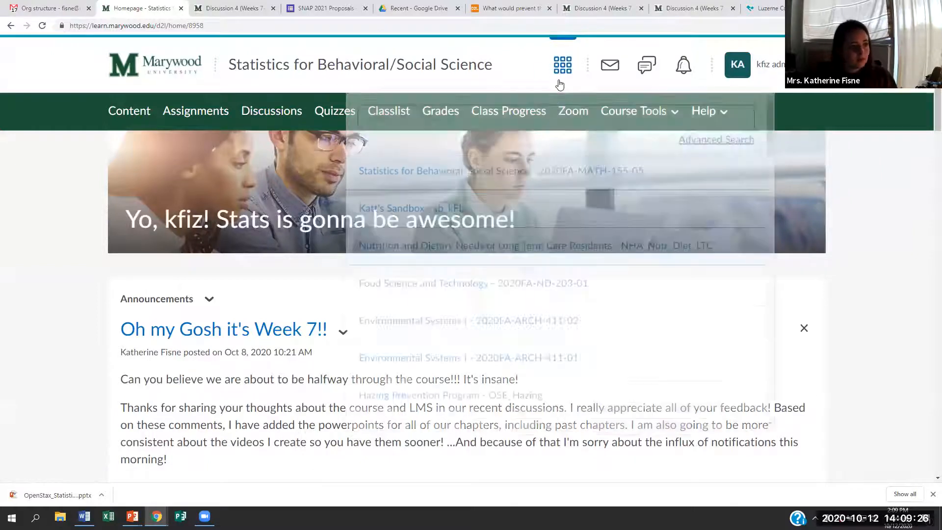
click(416, 212)
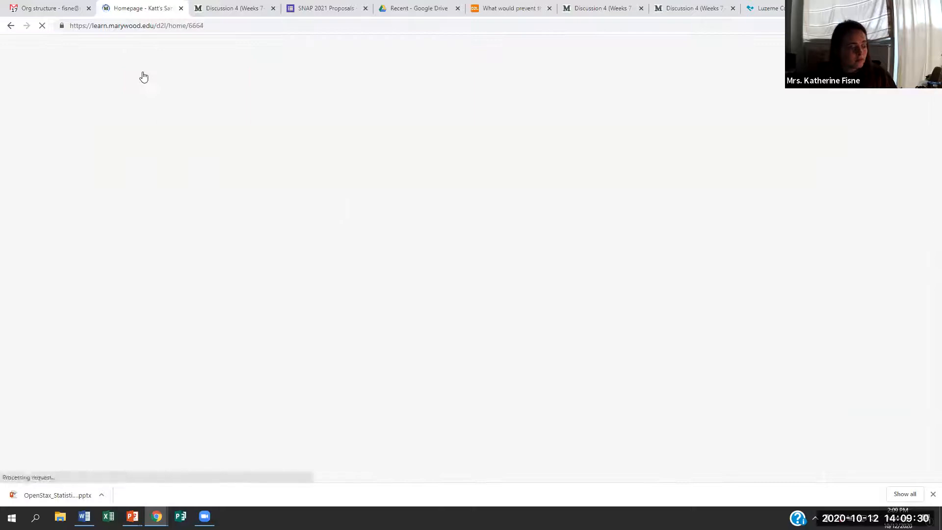
click(280, 116)
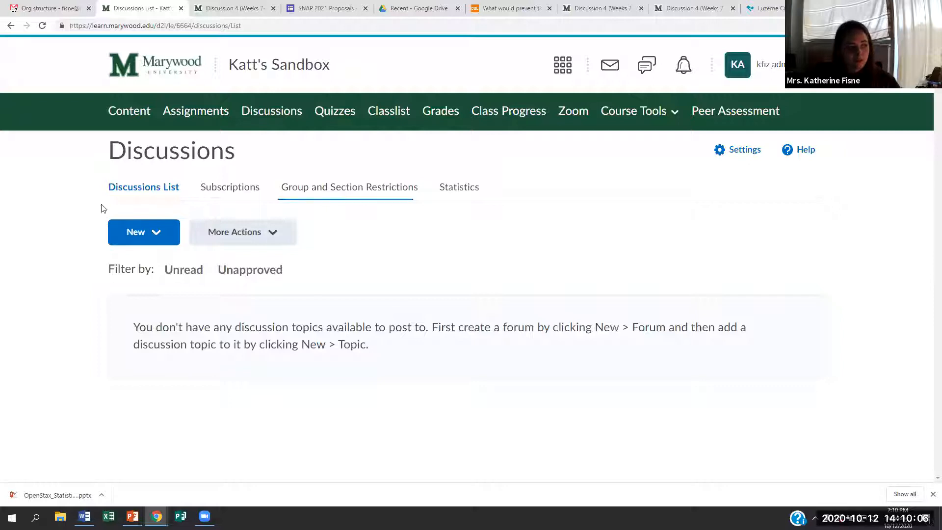
Step: Start a new discussion forum and title it "Chapter 1"
click(131, 230)
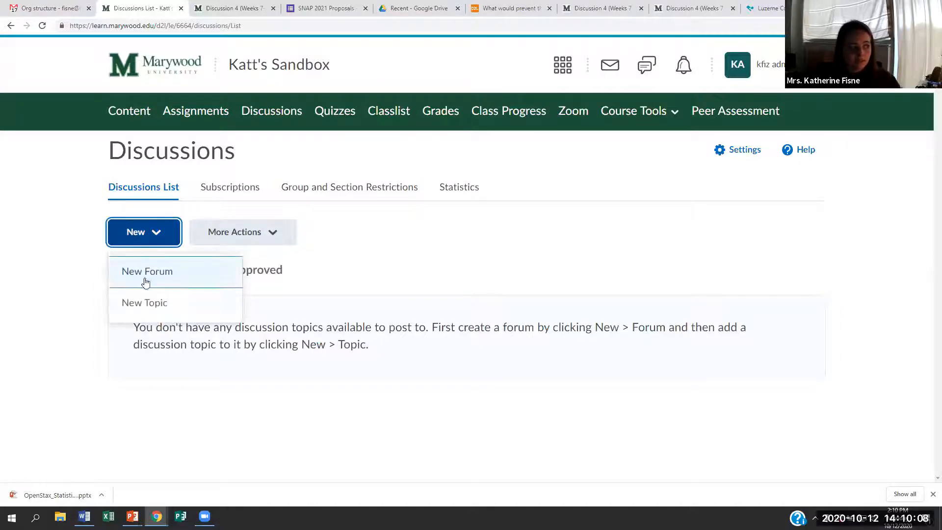
click(169, 274)
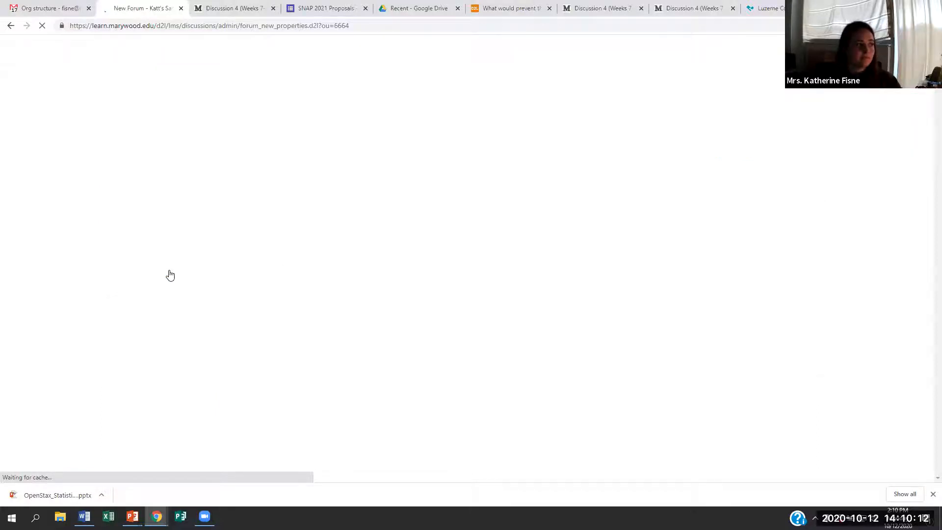
click(163, 315)
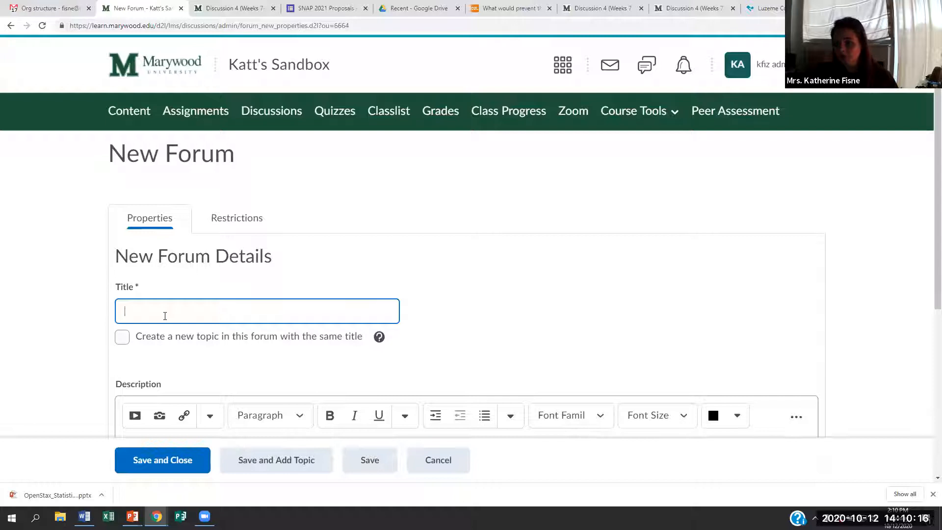
text(Chapter 1)
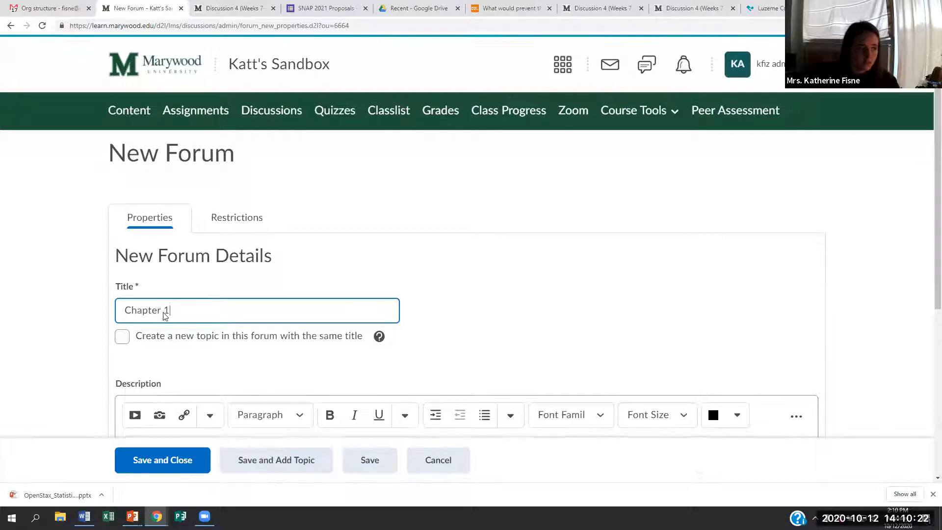
Step: Enter the forum description "All the forums for Chapter 1 are here."
scroll(174, 254, down, 2)
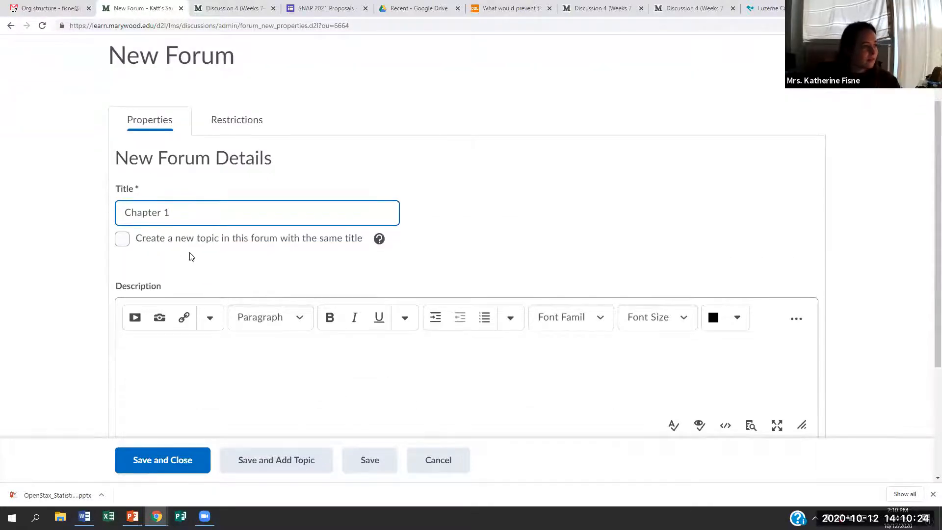
scroll(191, 257, down, 1)
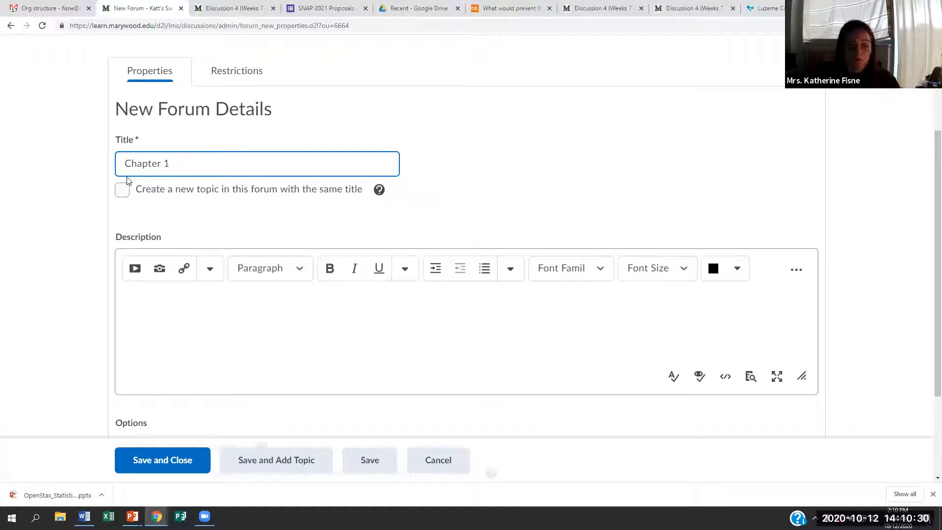
scroll(118, 187, down, 1)
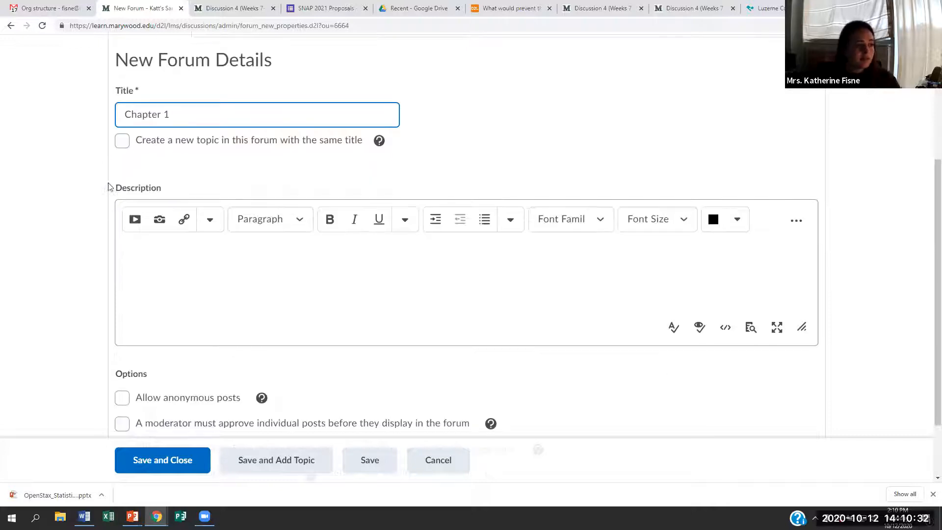
scroll(187, 254, down, 1)
click(177, 217)
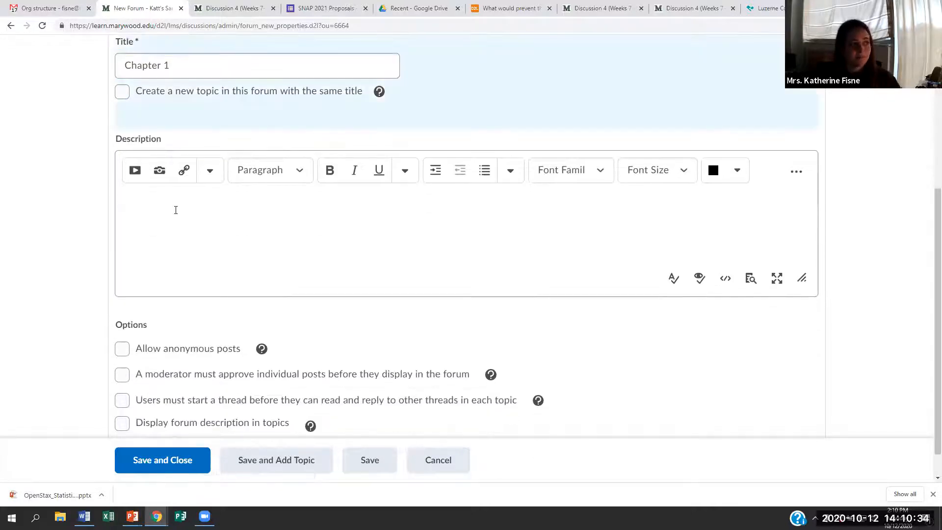
scroll(176, 210, up, 1)
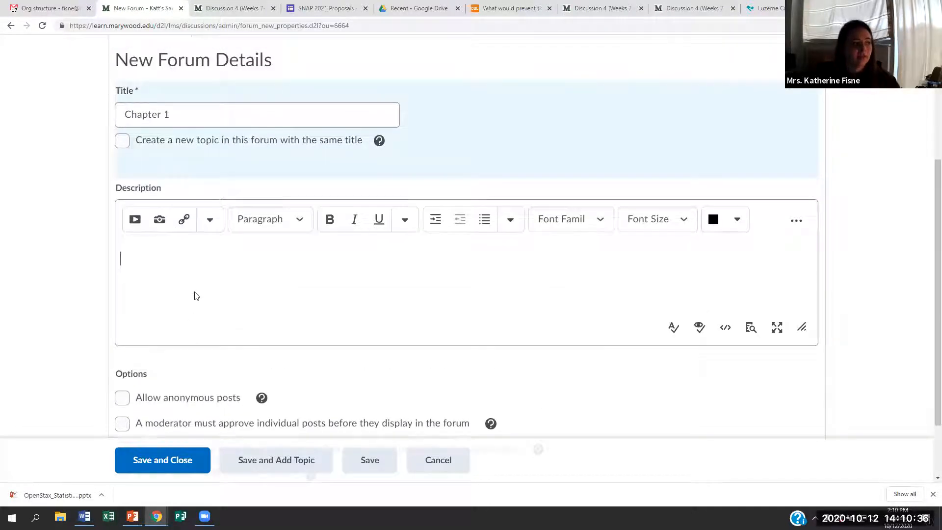
text(A)
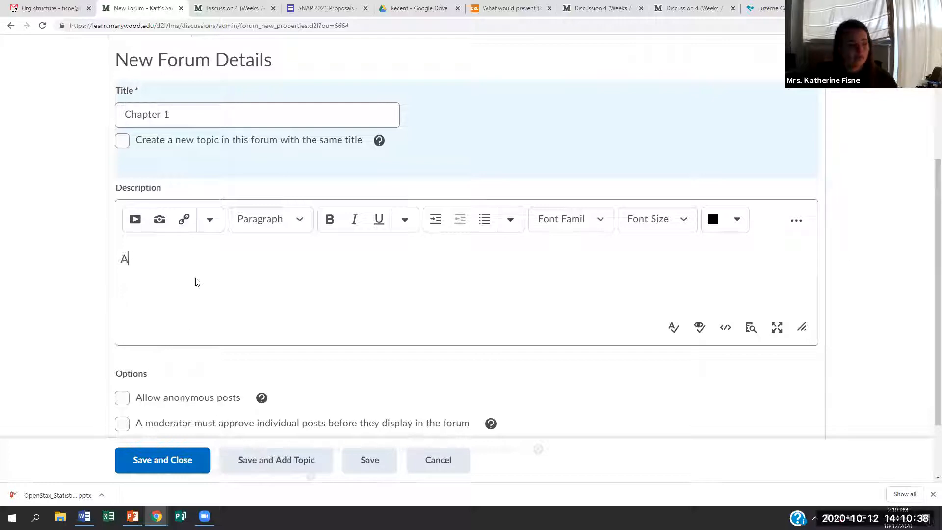
text(ll the forums for )
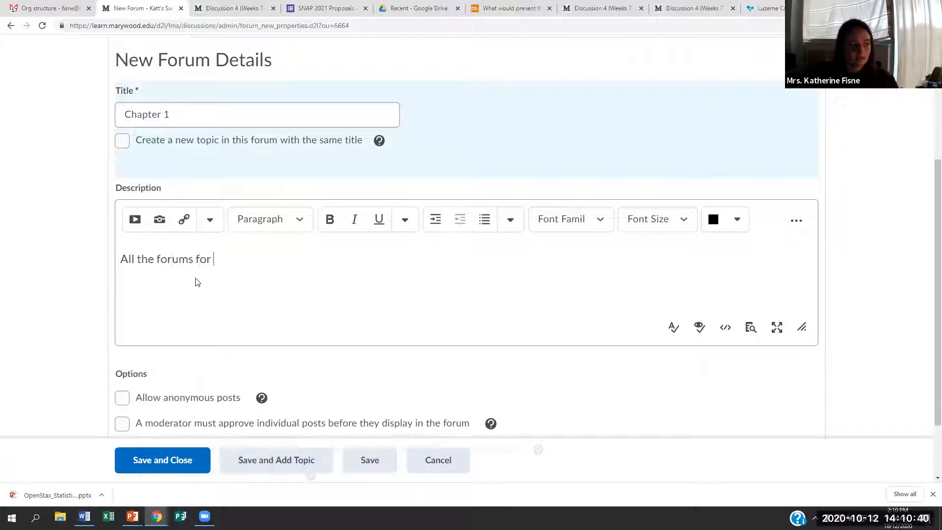
text(Chapter 1 are here.)
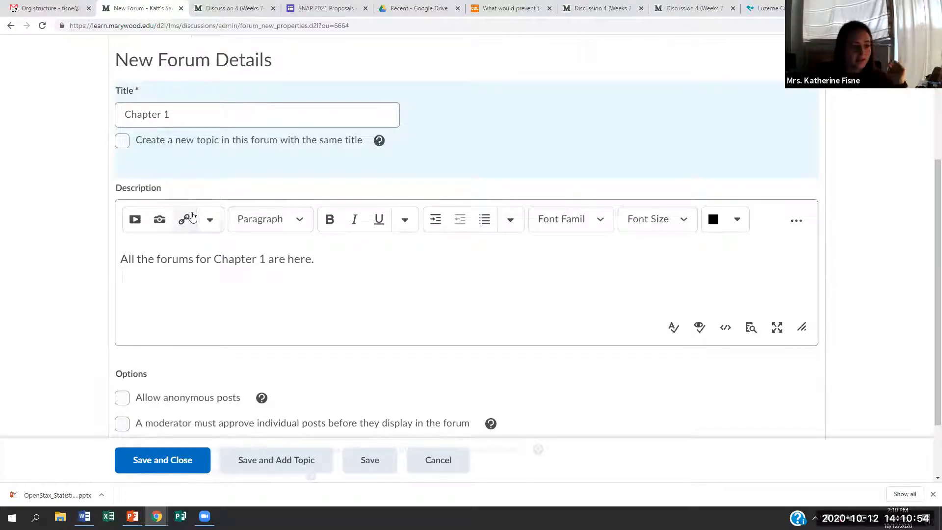
Step: Allow anonymous posts in the forum, require moderator approval of individual posts, and highlight the word "moderator"
scroll(201, 220, down, 1)
scroll(201, 221, down, 1)
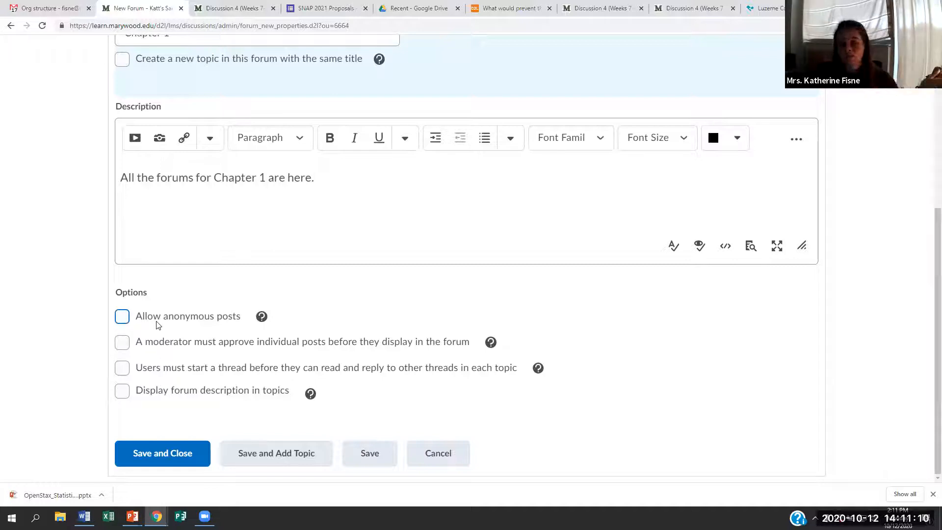
click(123, 317)
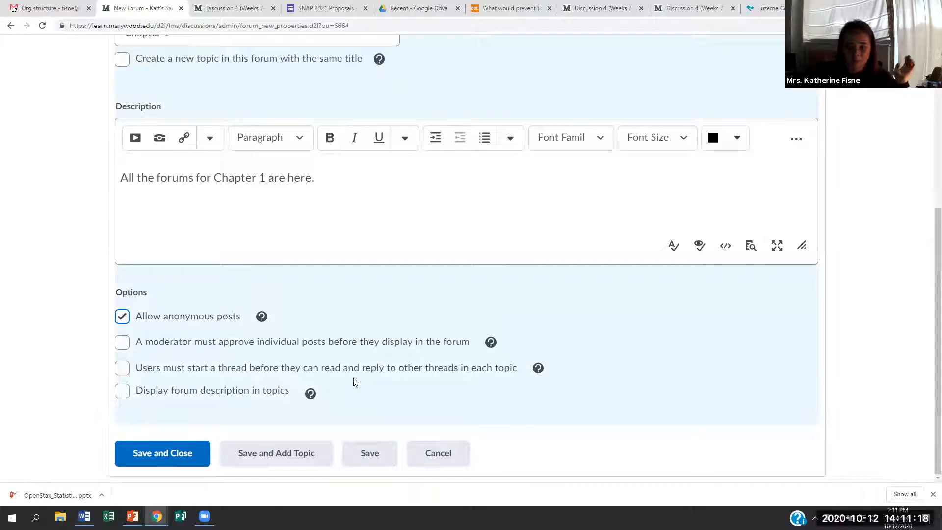
click(123, 343)
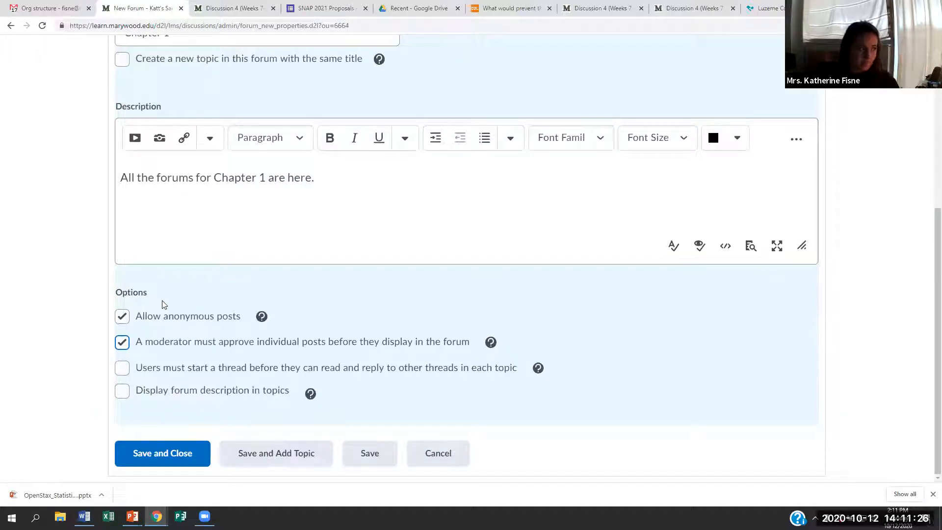
drag(145, 342, 192, 341)
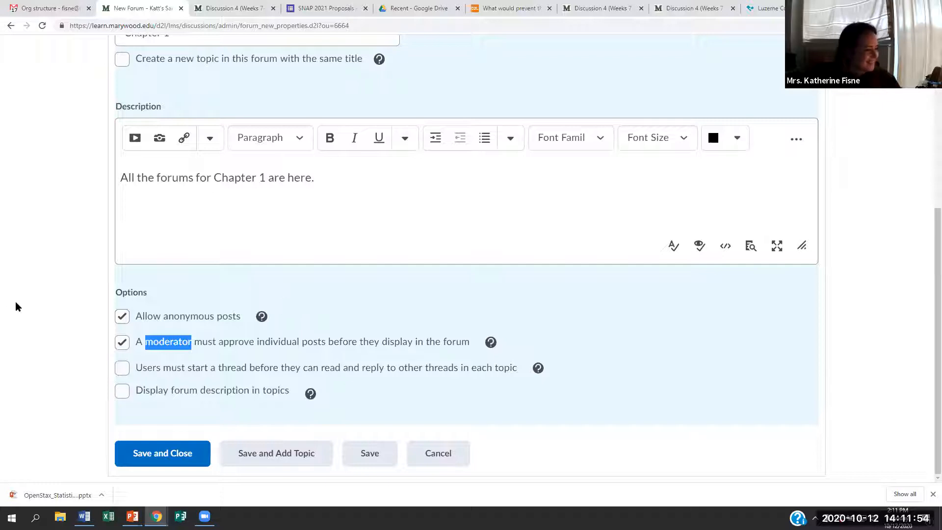
Step: Remove the moderator approval requirement and require users to start a thread before reading and replying to other threads in each topic
click(121, 342)
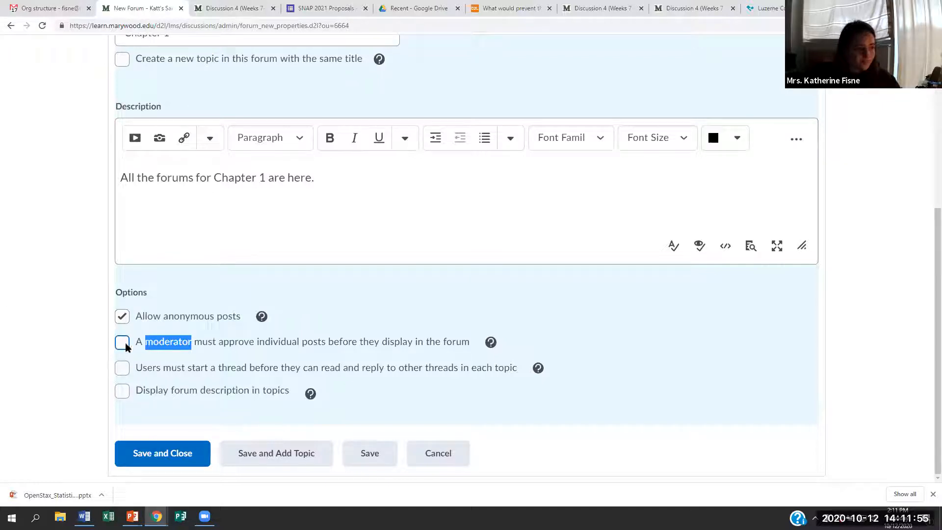
click(122, 368)
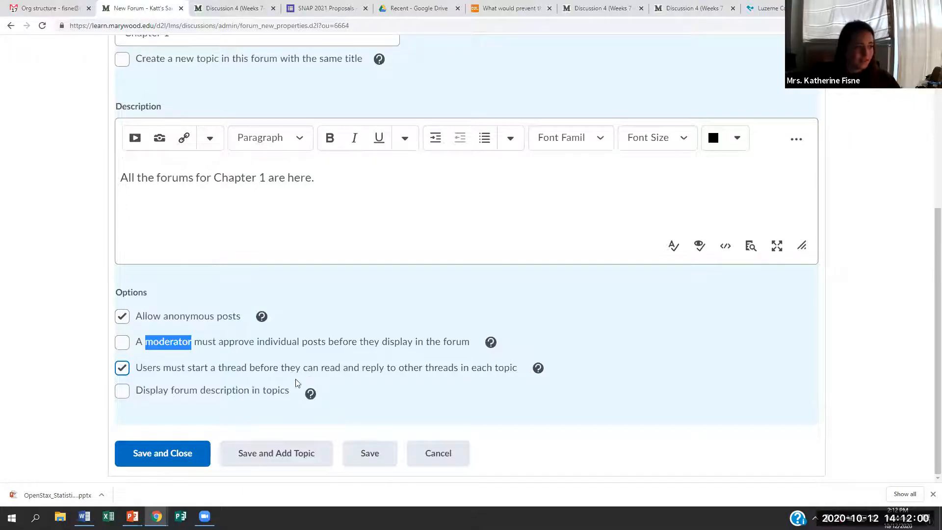
click(302, 376)
click(324, 368)
drag(324, 367, 352, 368)
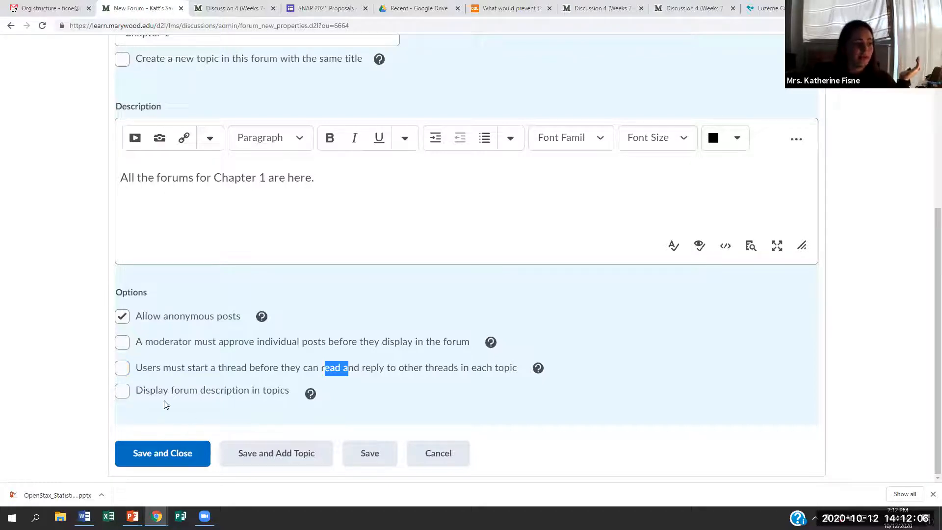
click(122, 369)
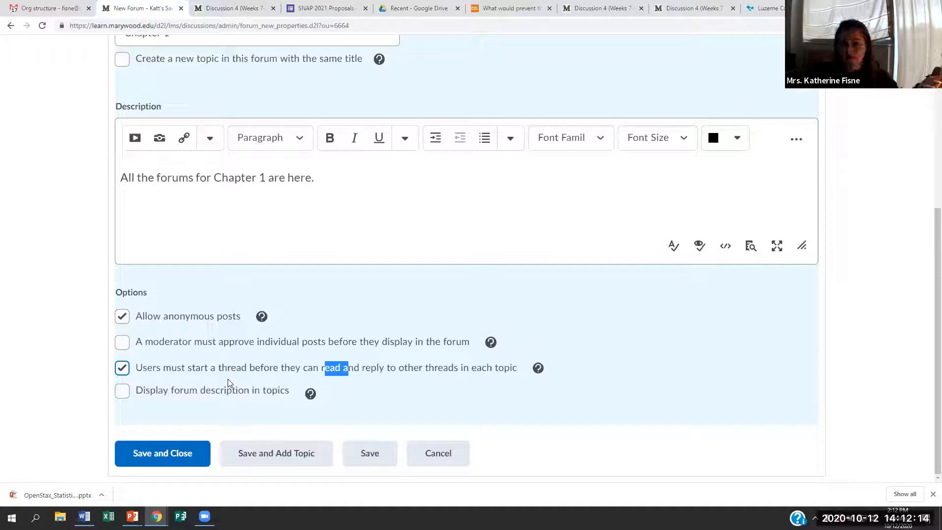
Step: Require moderator approval of individual posts again, enable displaying the forum description in topics, and highlight that option's label
click(202, 343)
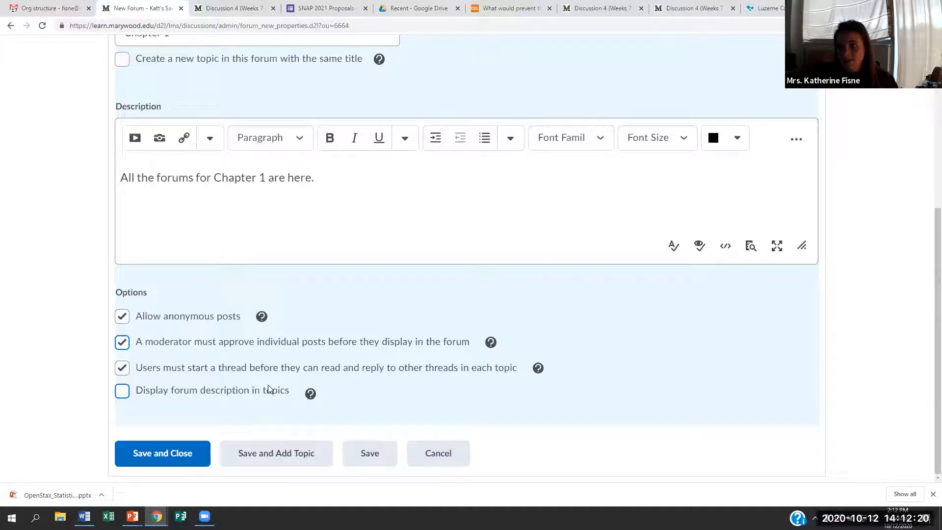
click(121, 392)
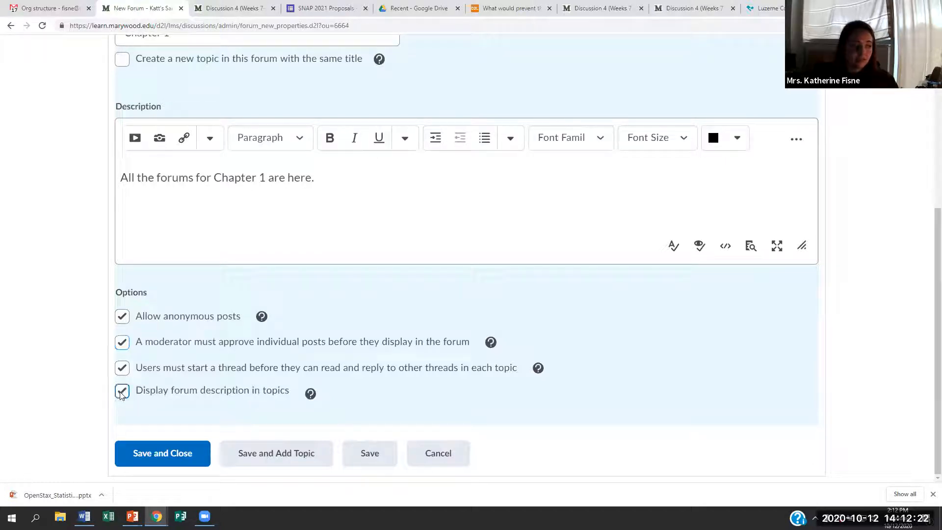
click(310, 393)
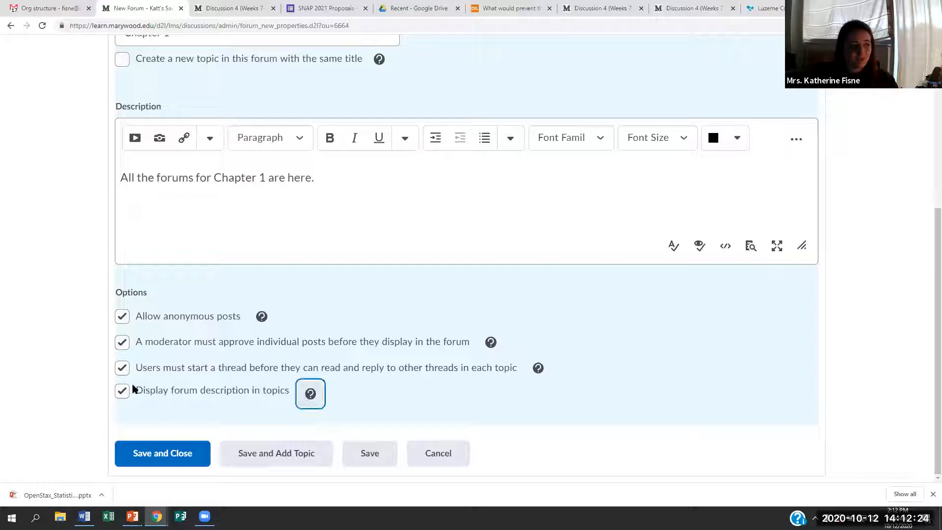
drag(168, 392, 305, 411)
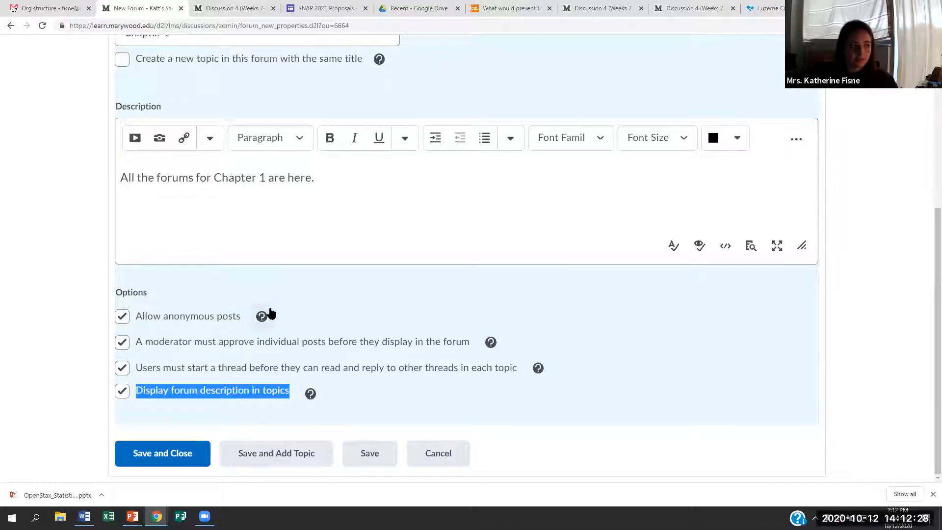
Step: Review the Guidelines section of Discussion 4 (Weeks 7-8) in the Statistics for Behavioral/Social Science course, highlighting its text from heading to rubric reference
click(242, 7)
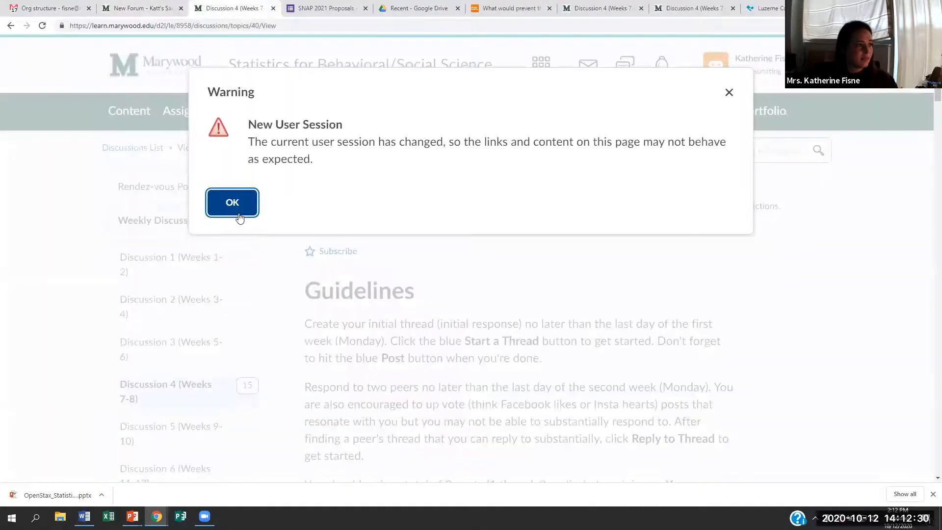
key(Return)
click(157, 222)
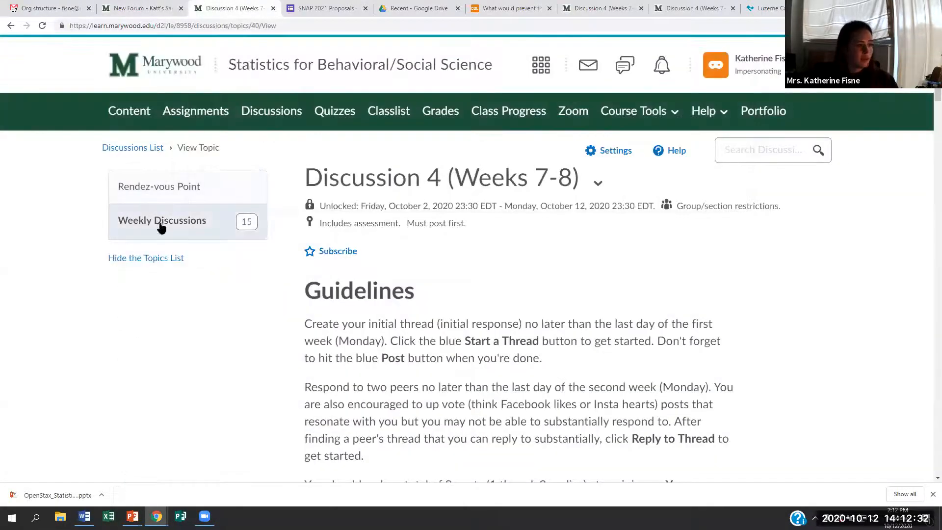
scroll(391, 261, down, 2)
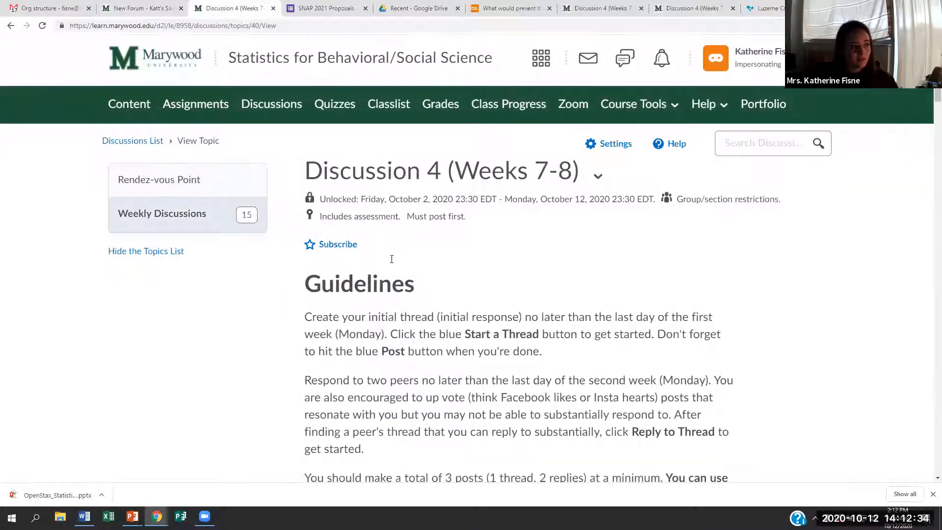
drag(301, 192, 714, 324)
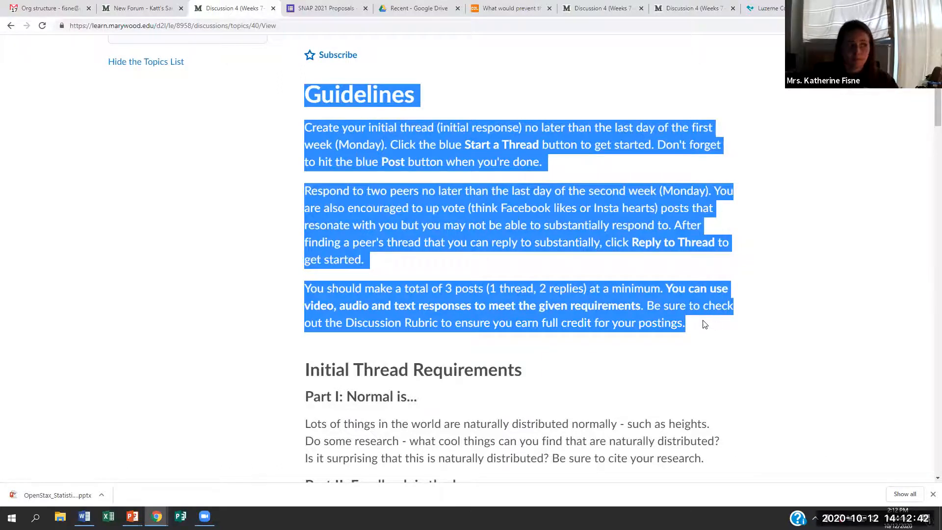
click(356, 118)
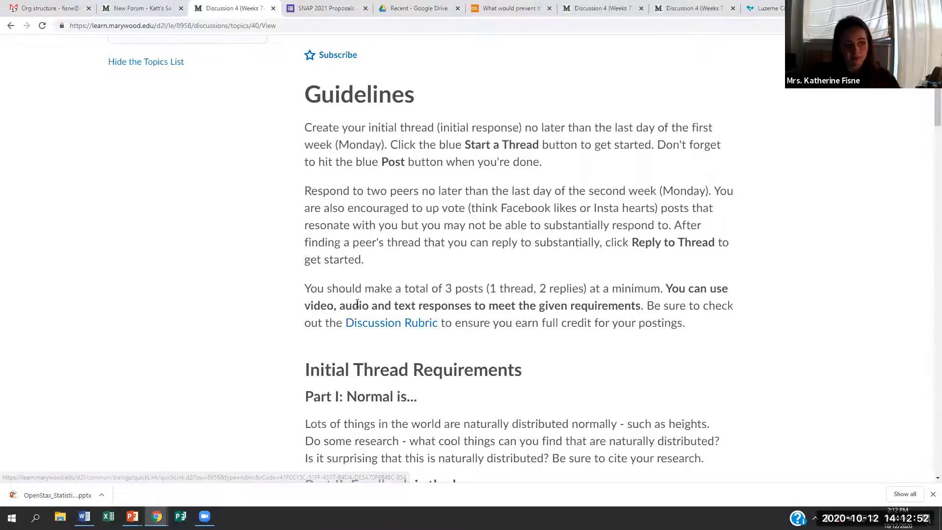
scroll(357, 302, up, 3)
Step: Add the line "Here are the rules for posting your threads and replies." below the existing text in the Chapter 1 forum description
click(118, 8)
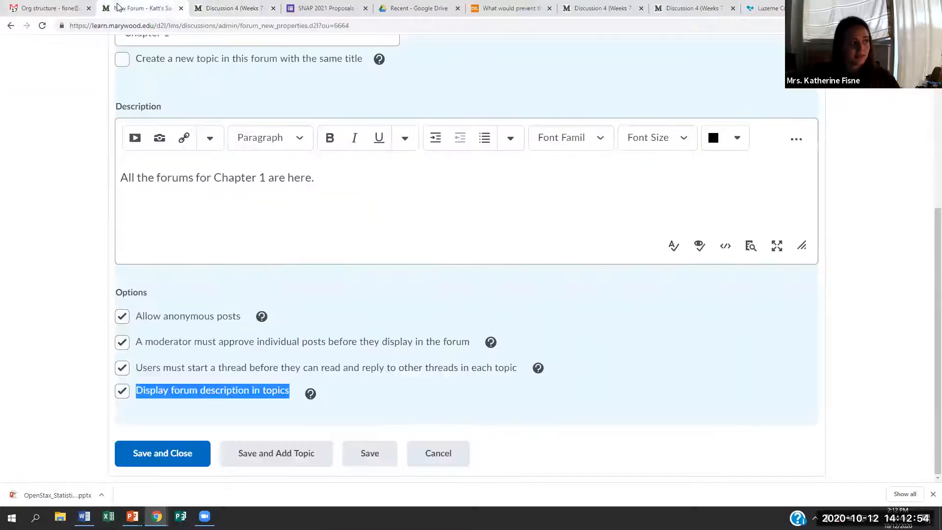
click(333, 180)
key(Return)
key(Return)
text(Here are the rules for posting.)
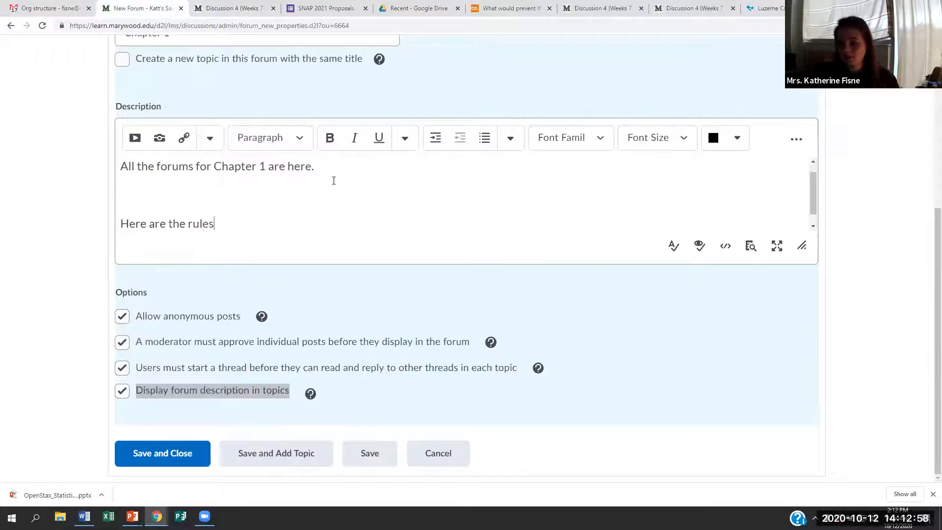
key(BackSpace)
key(BackSpace)
text(your threads and replies.)
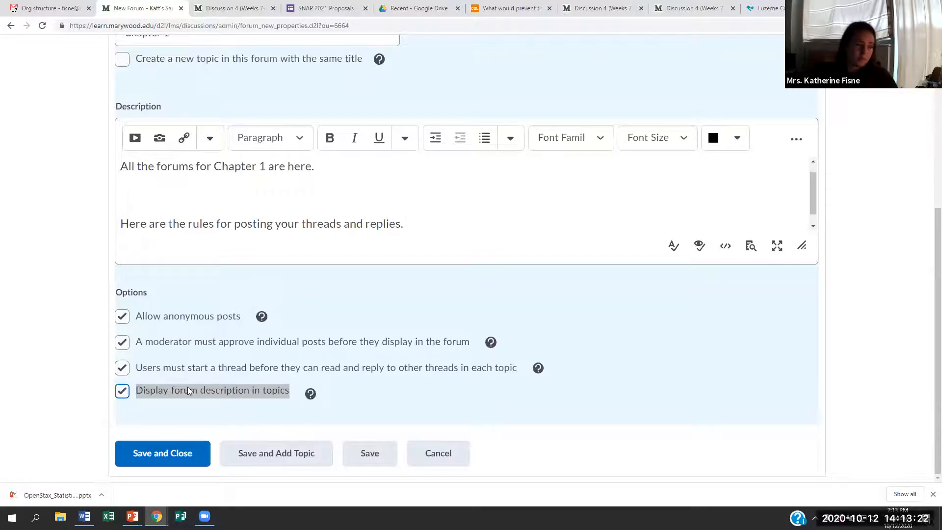
Step: Remove the moderator approval requirement from the forum, save it and start adding a topic to it
click(154, 393)
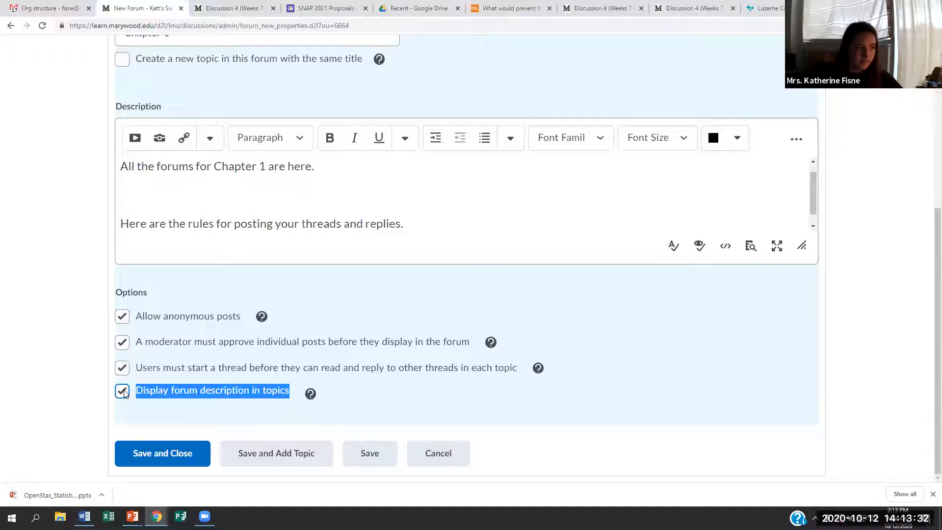
click(125, 318)
click(125, 318)
click(123, 342)
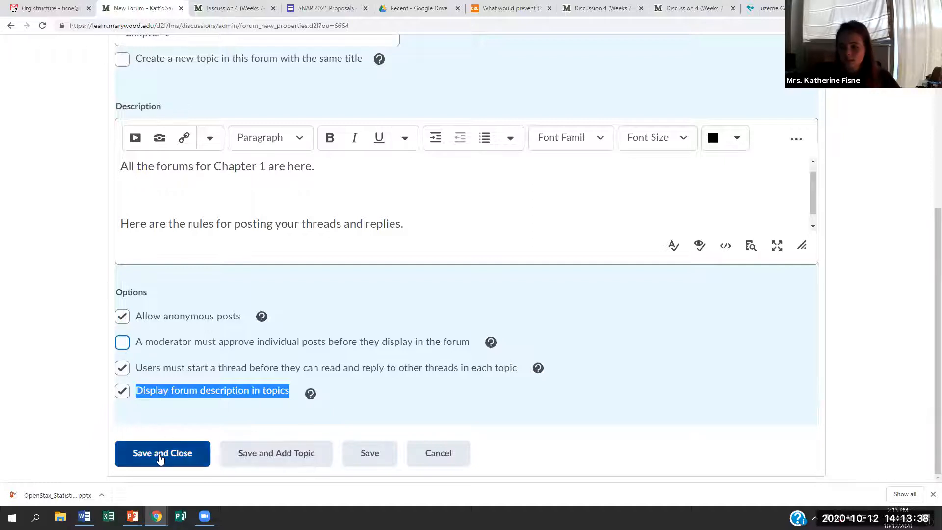
click(272, 456)
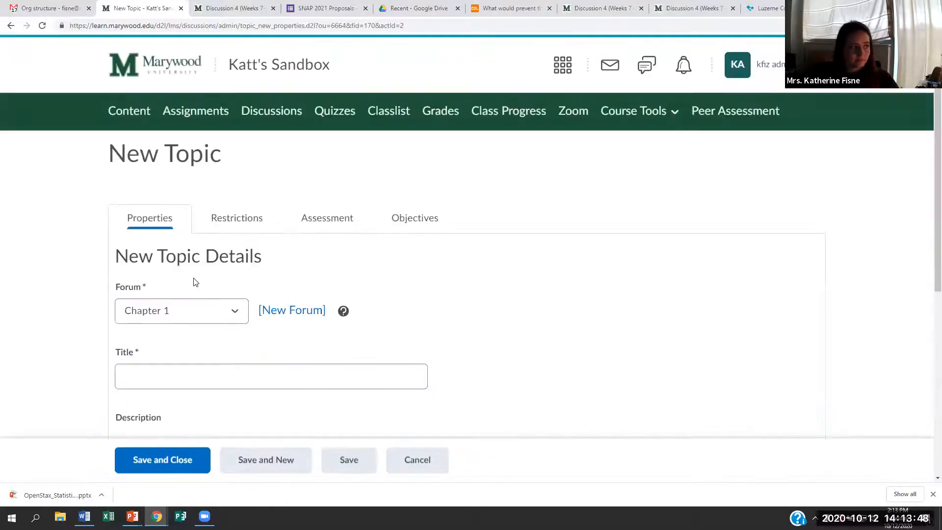
Step: Choose Chapter 1 as the forum for the new topic
scroll(186, 289, down, 1)
scroll(186, 288, down, 3)
click(175, 211)
click(178, 249)
click(189, 216)
click(189, 217)
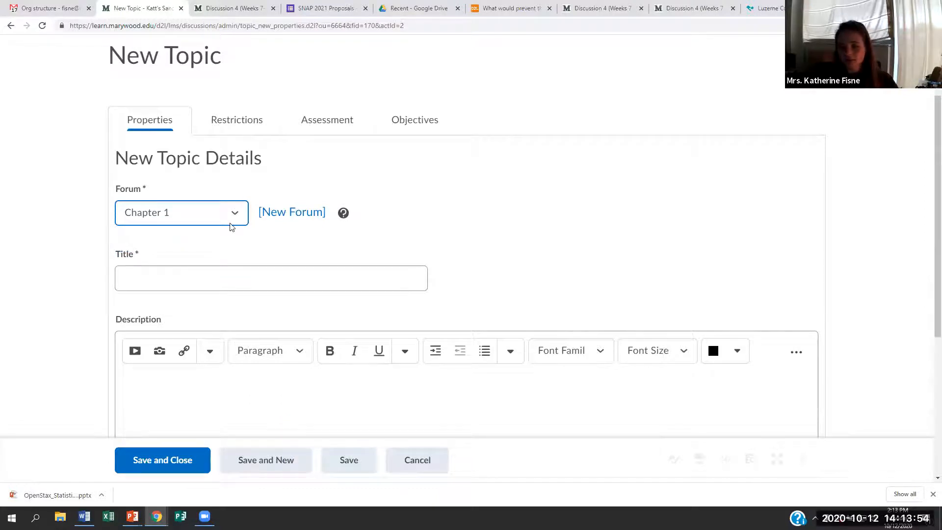
Step: Title the new topic "Topic: What is Chapter 1 About?"
click(181, 281)
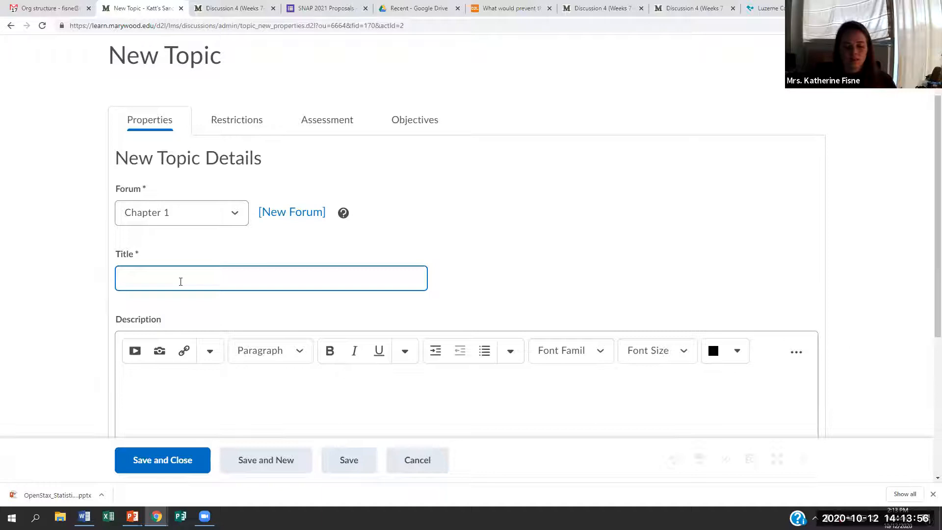
text(H)
key(BackSpace)
text(Topic: What is Chapter 1 About?)
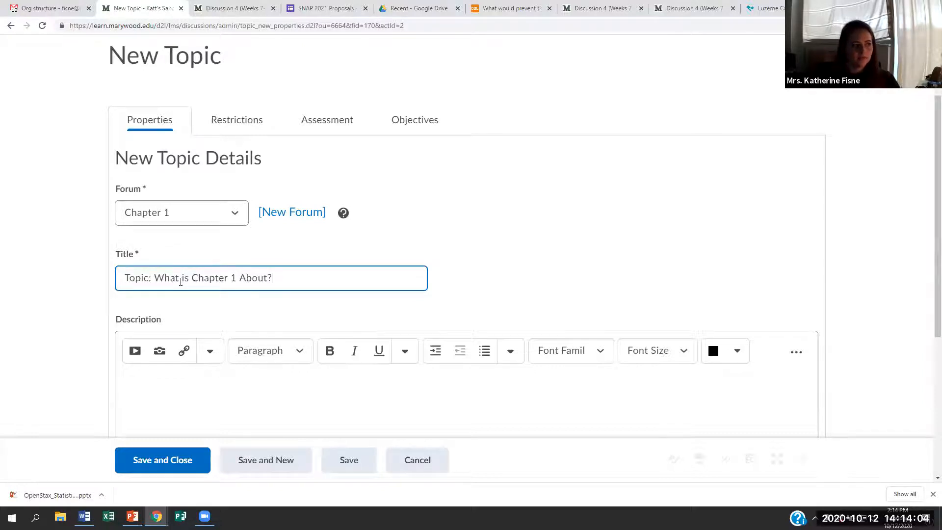
Step: Enable anonymous posts, moderator approval of individual posts, and the requirement to start a thread before reading and replying for the topic
scroll(206, 339, down, 1)
click(206, 339)
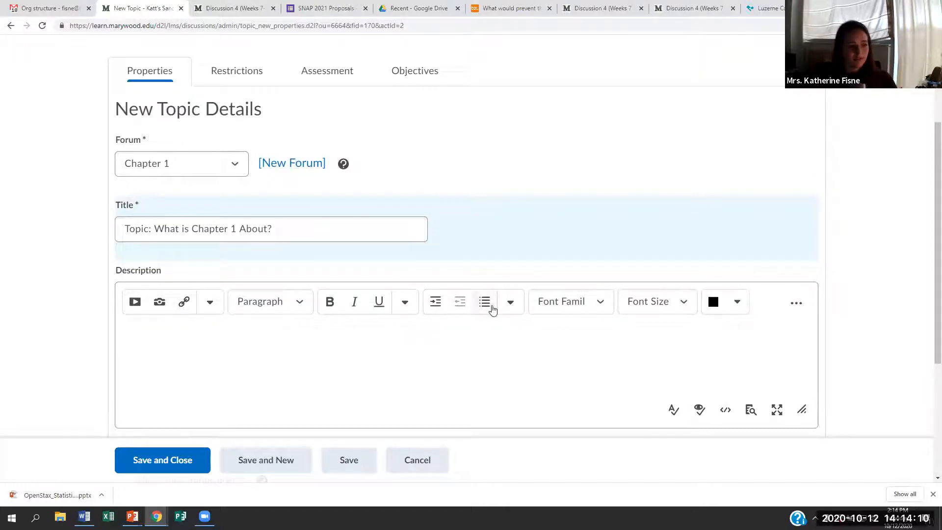
scroll(475, 335, down, 1)
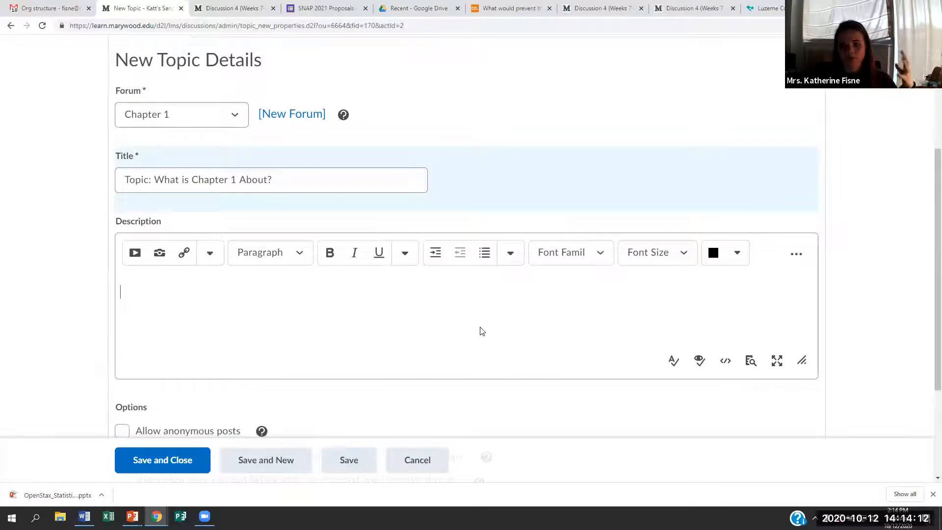
scroll(369, 322, down, 3)
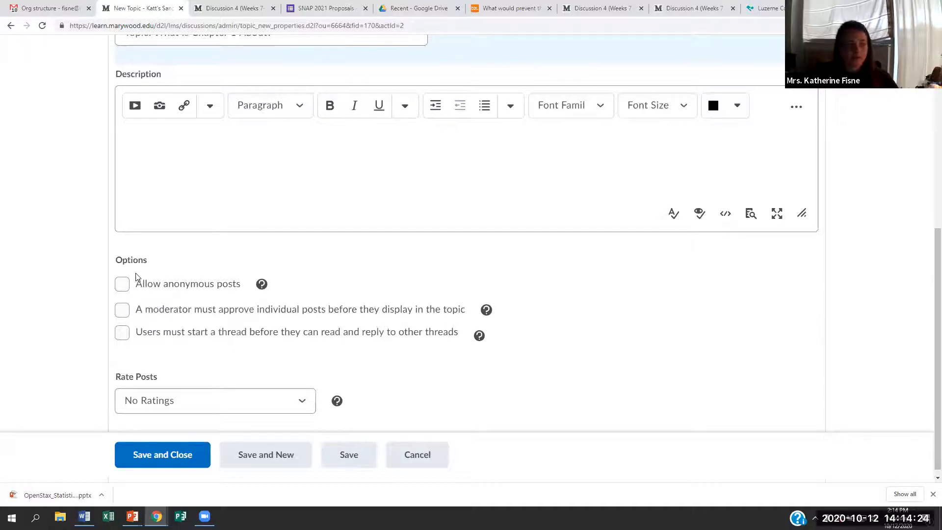
click(129, 332)
click(122, 283)
click(122, 310)
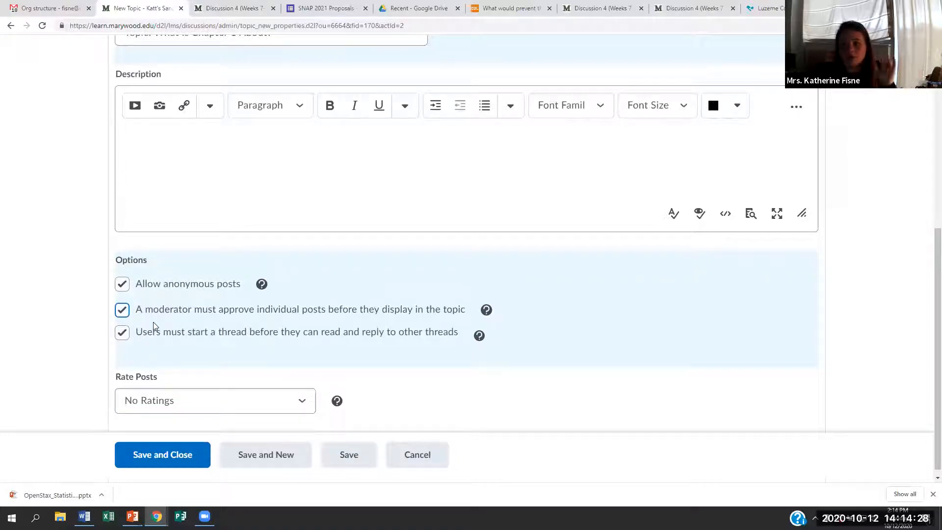
Step: Clear all three posting options of the new topic
click(122, 332)
click(122, 309)
click(122, 285)
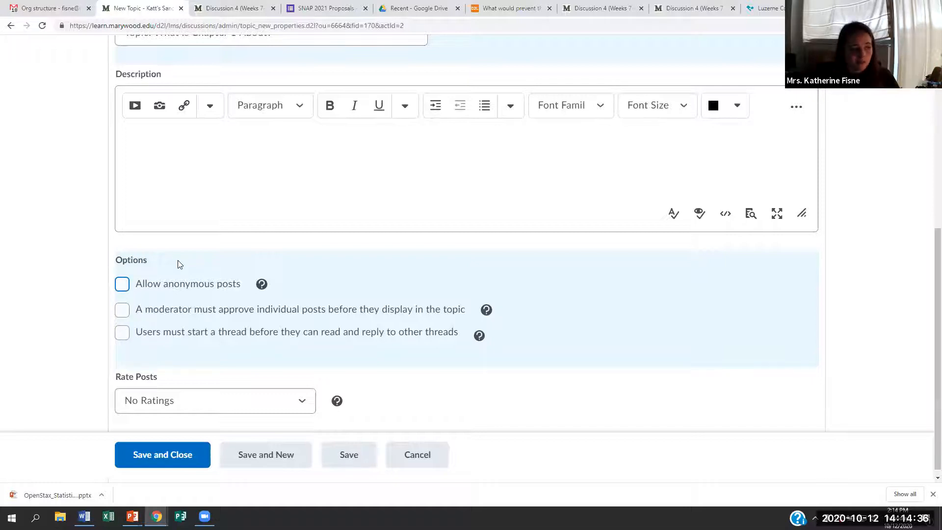
Step: Enter "Type things here.," as the new topic's description
scroll(177, 261, down, 1)
scroll(162, 258, up, 1)
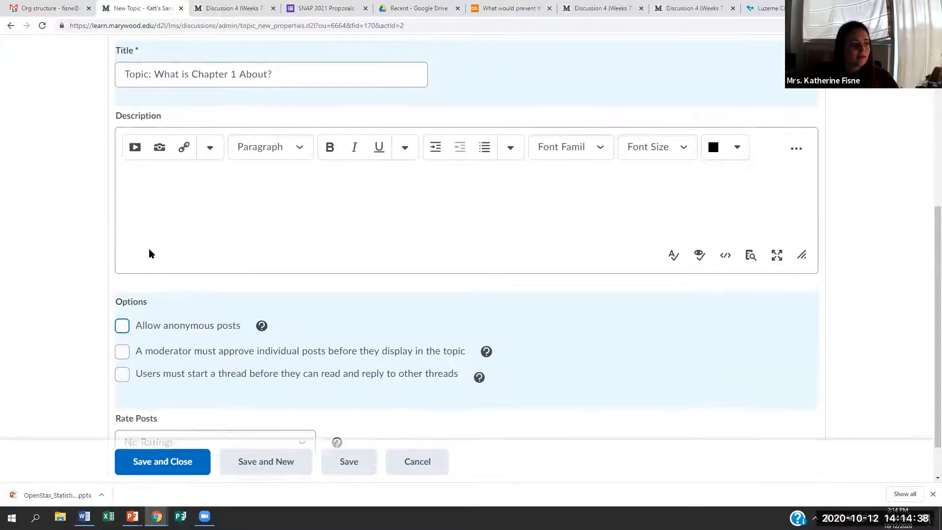
scroll(167, 309, up, 1)
scroll(165, 311, up, 1)
click(168, 305)
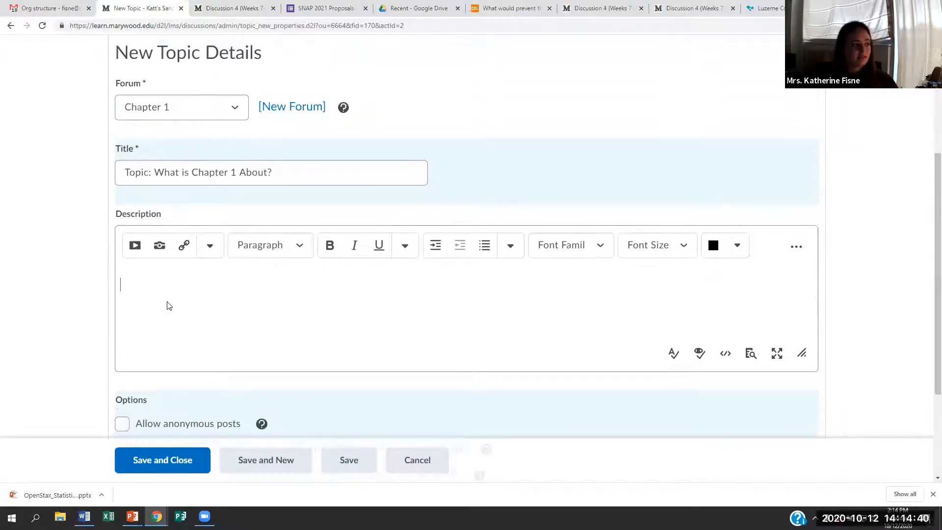
text(Type things)
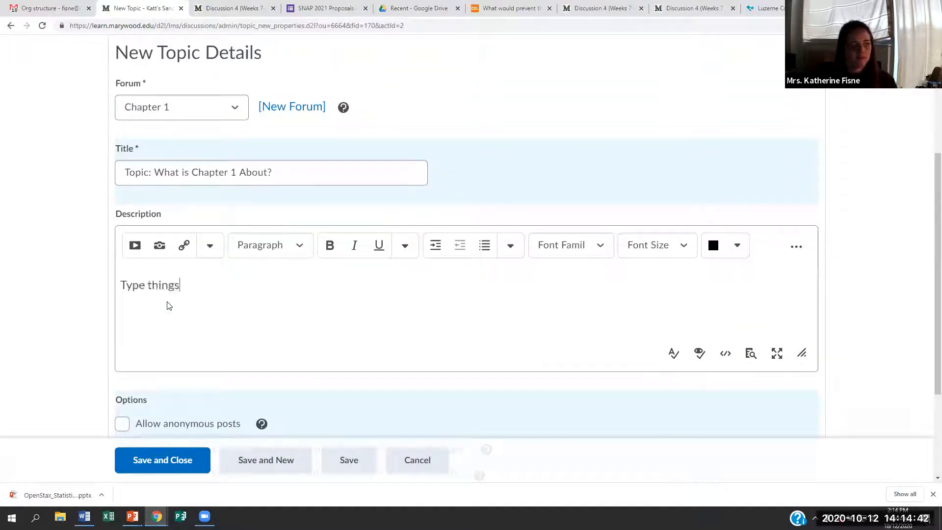
text( here.,)
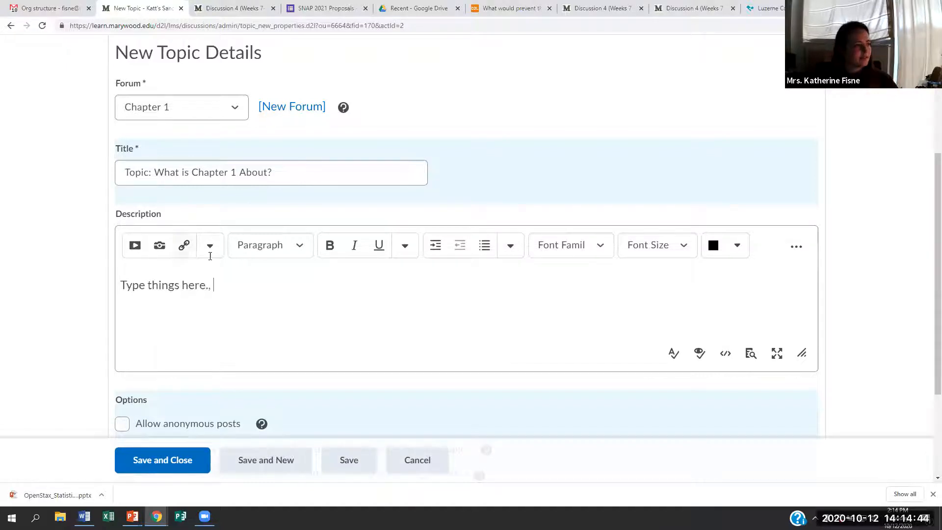
Step: Highlight the Rate Posts label and set the topic's post rating to Up Vote Only Rating Scheme
scroll(231, 281, down, 3)
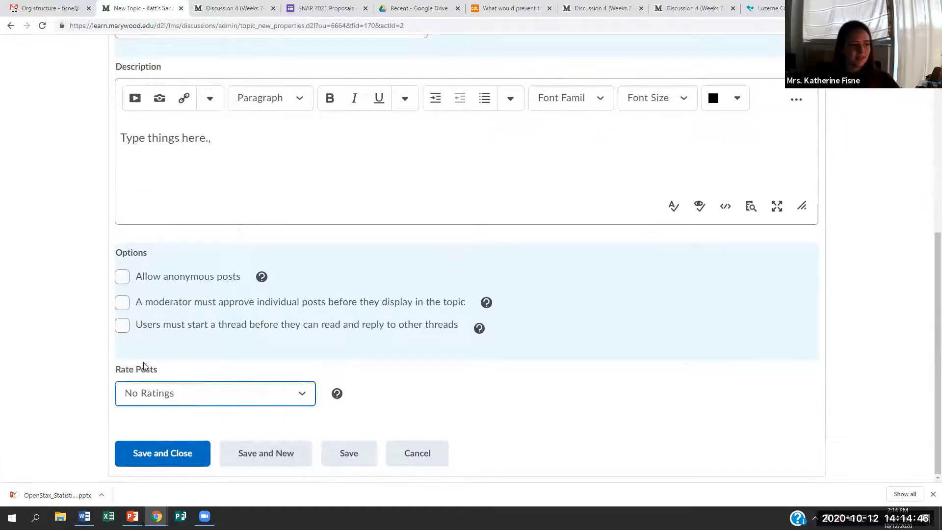
drag(116, 372, 158, 377)
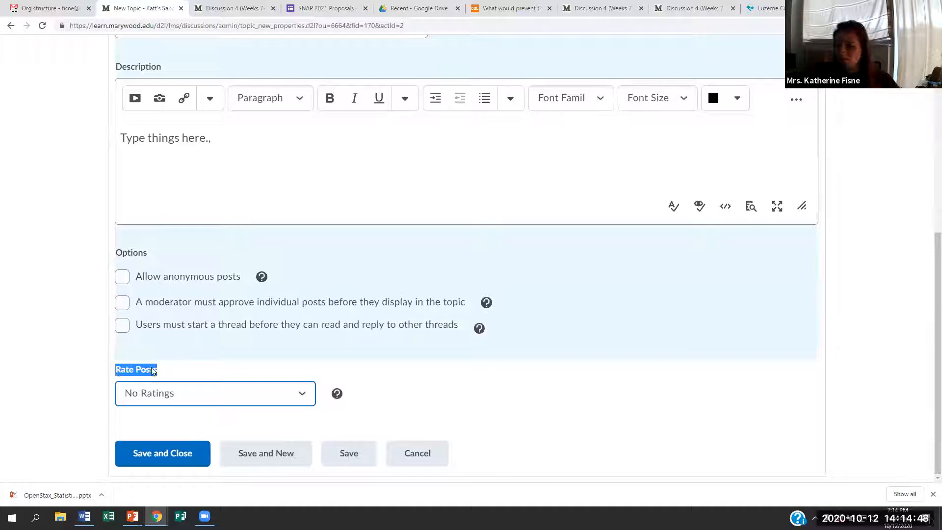
click(182, 392)
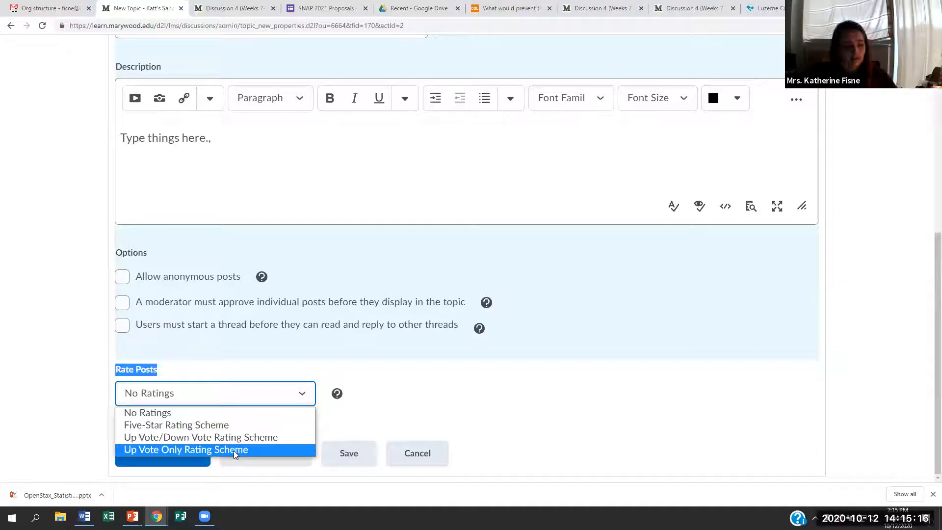
click(235, 449)
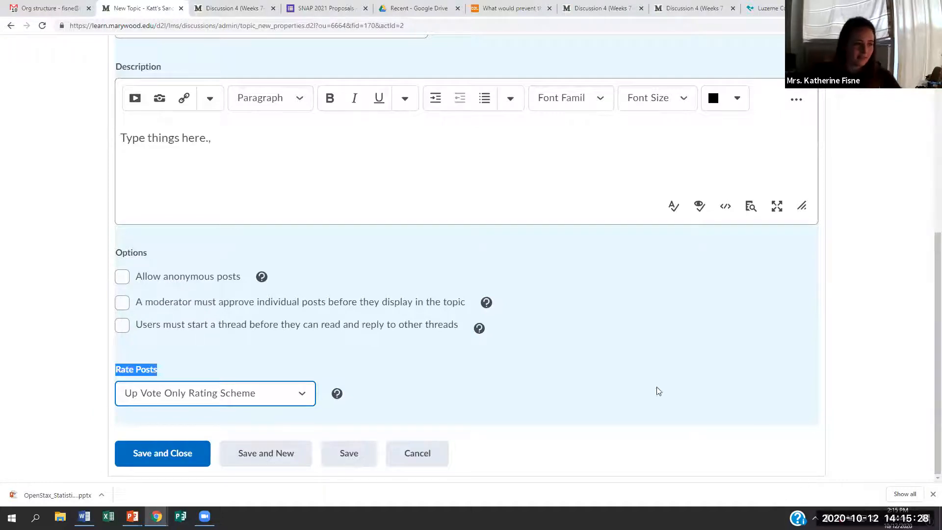
click(505, 367)
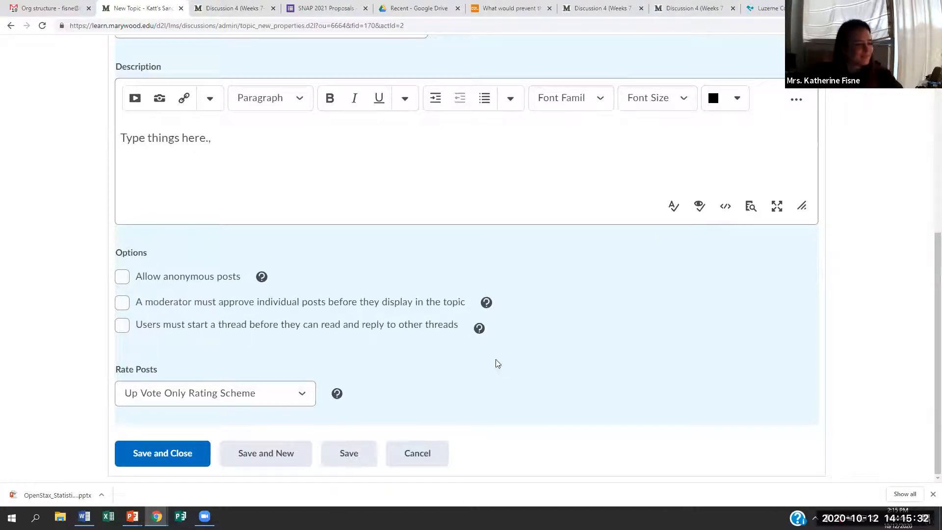
scroll(287, 297, up, 3)
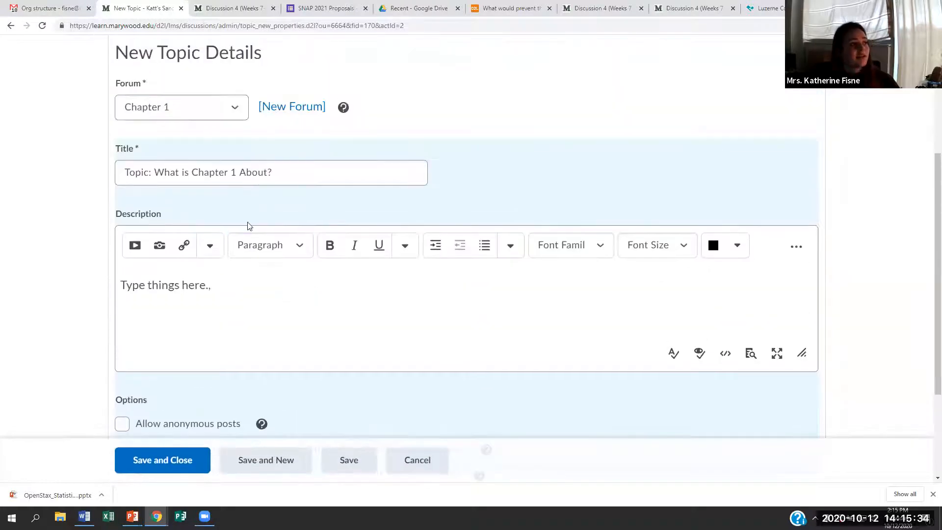
scroll(246, 225, down, 3)
scroll(299, 308, up, 1)
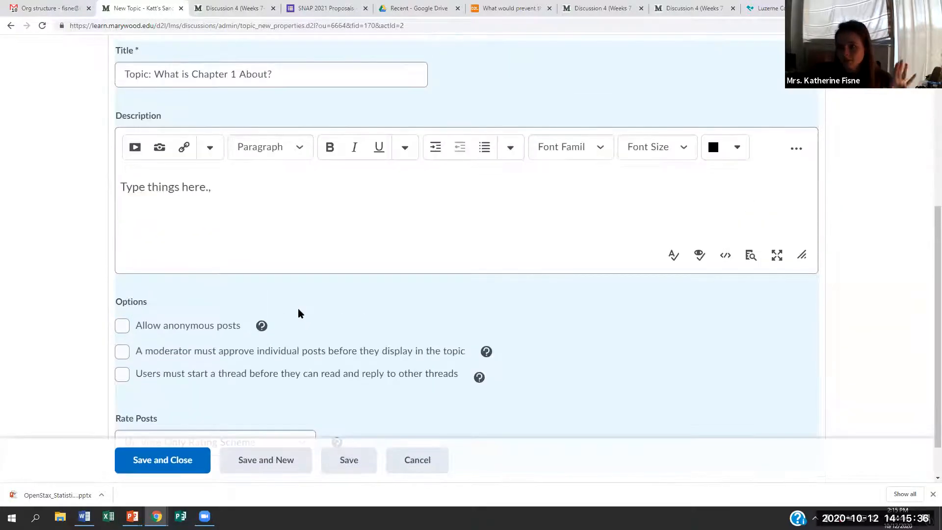
scroll(300, 313, down, 1)
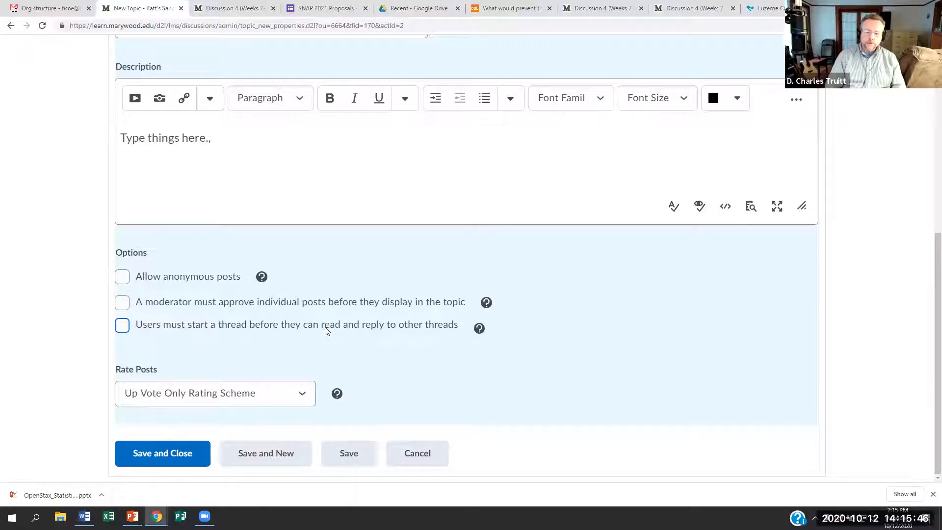
scroll(325, 328, up, 3)
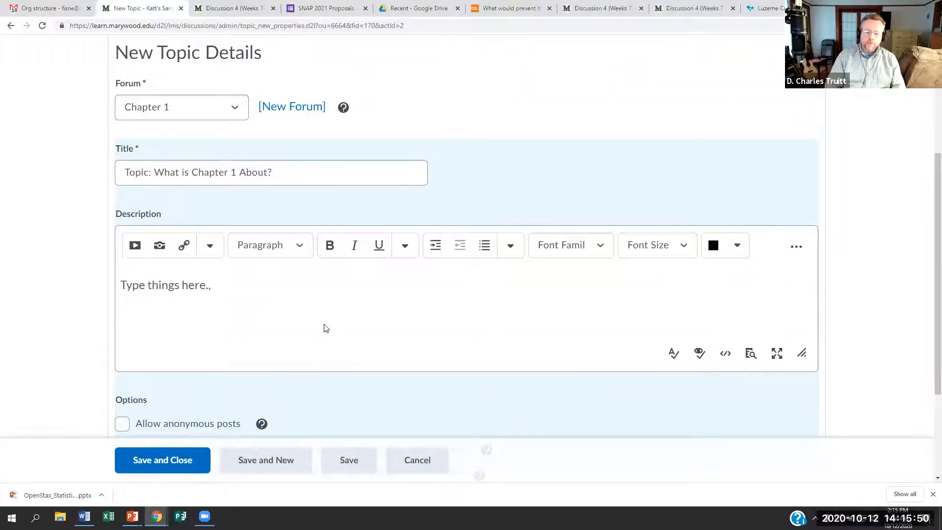
scroll(325, 329, up, 1)
scroll(324, 327, down, 2)
scroll(324, 327, up, 5)
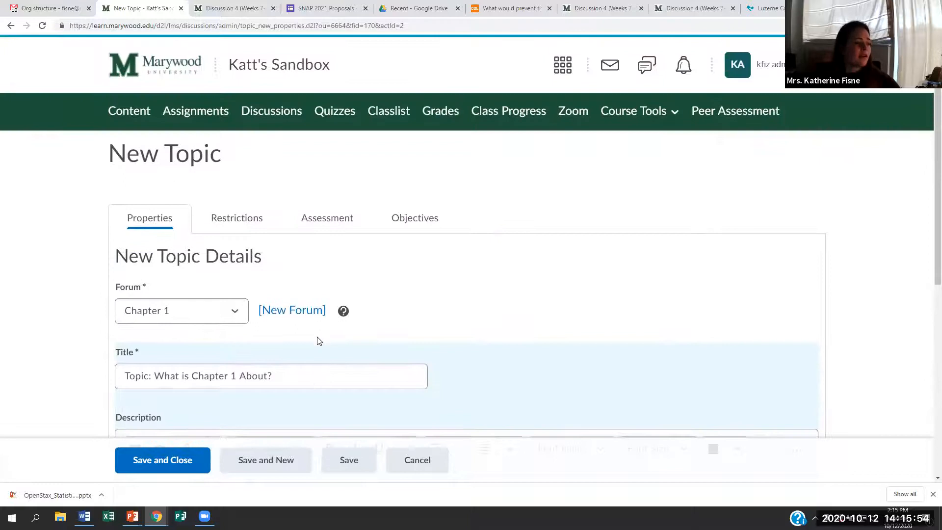
scroll(317, 340, down, 1)
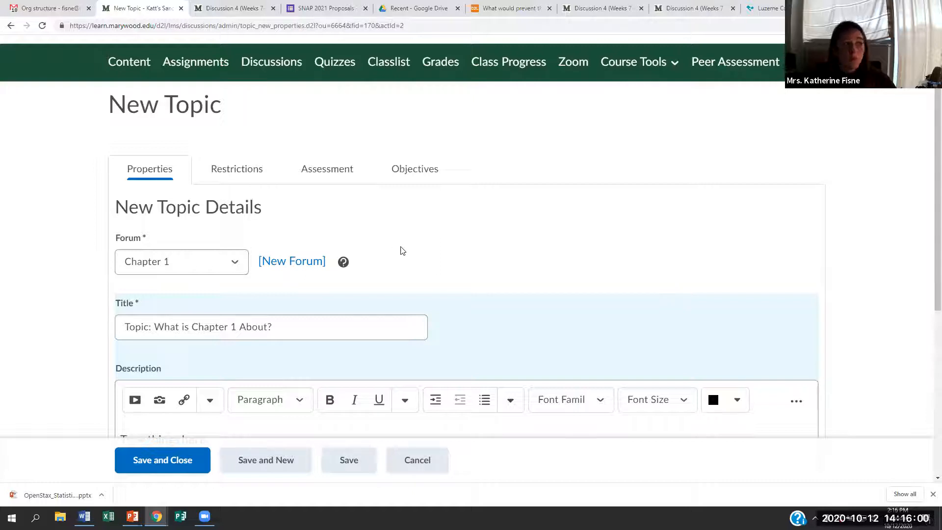
scroll(322, 216, down, 1)
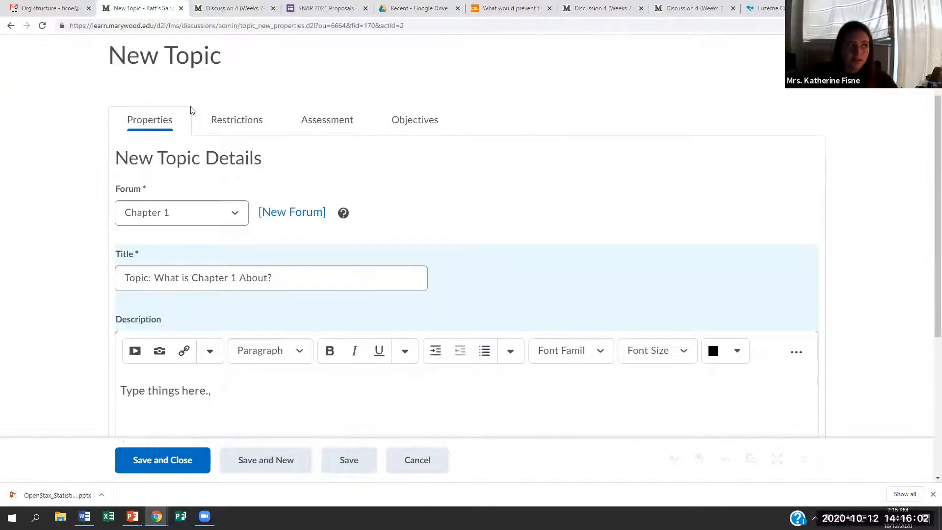
Step: Highlight the New Topic heading and check the available forum choices, keeping Chapter 1 as the topic's forum
drag(211, 53, 109, 57)
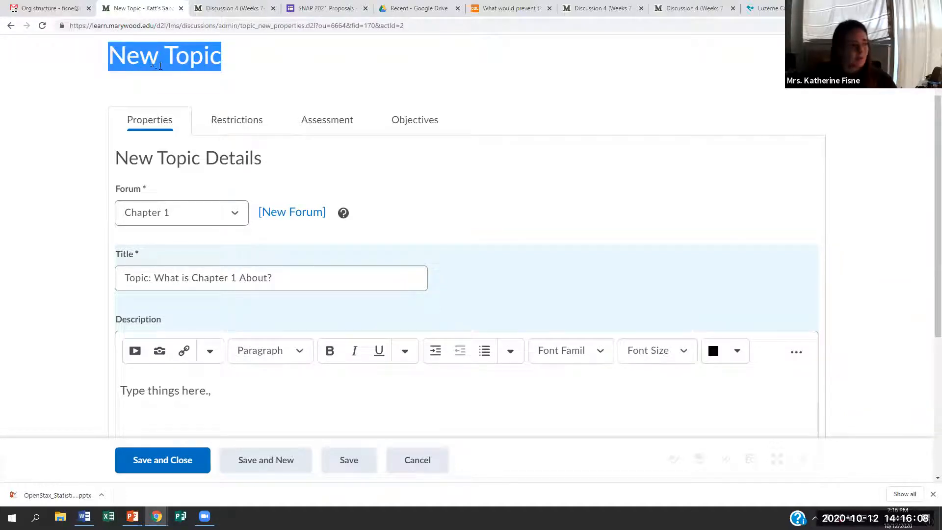
click(158, 64)
click(169, 205)
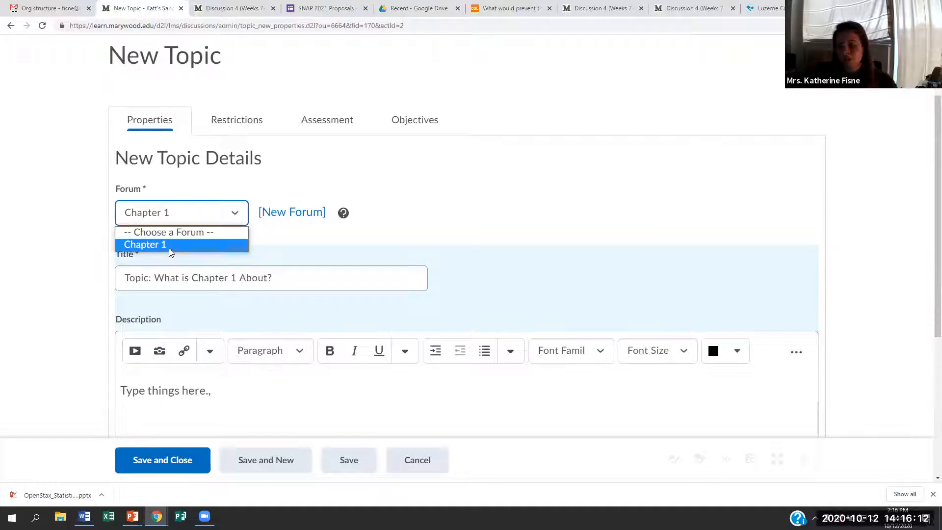
click(169, 245)
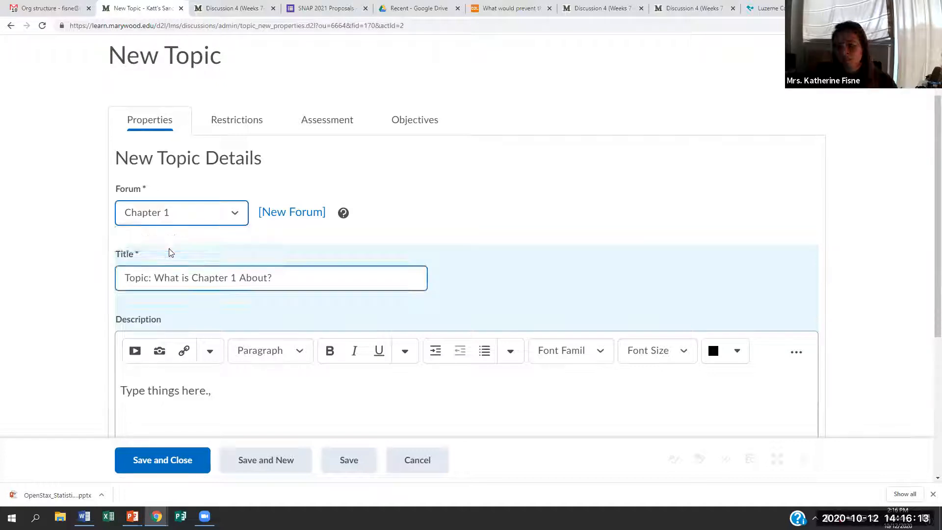
click(179, 219)
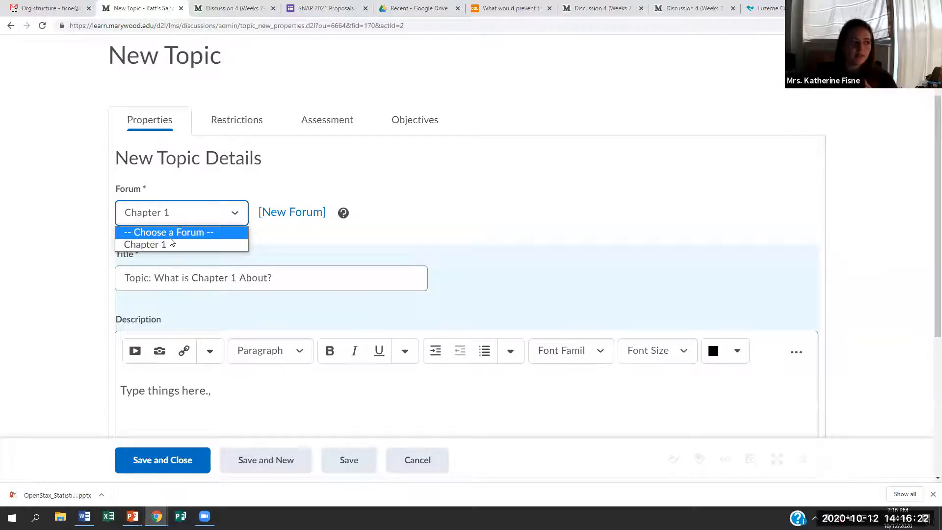
click(175, 216)
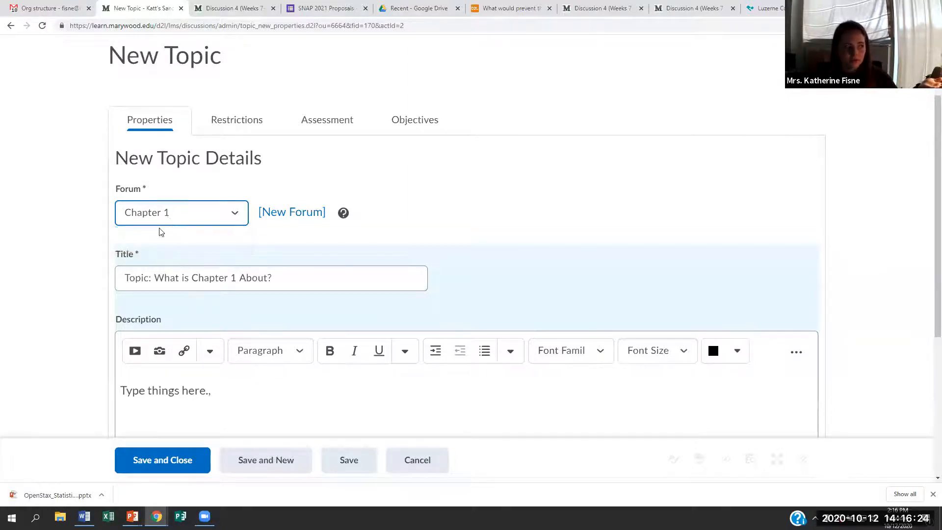
click(170, 220)
click(146, 245)
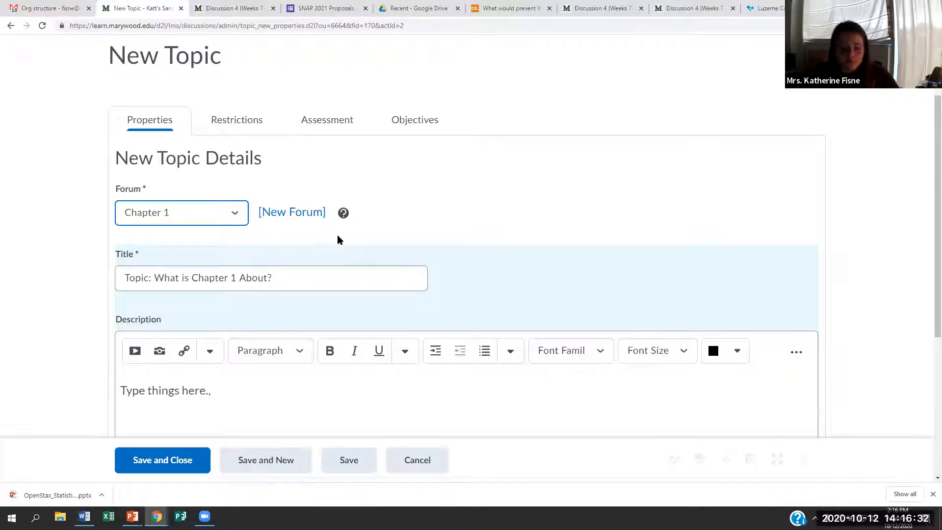
Step: Review the new topic's properties, and open its restrictions, keeping Hide from Users cleared
scroll(339, 241, down, 2)
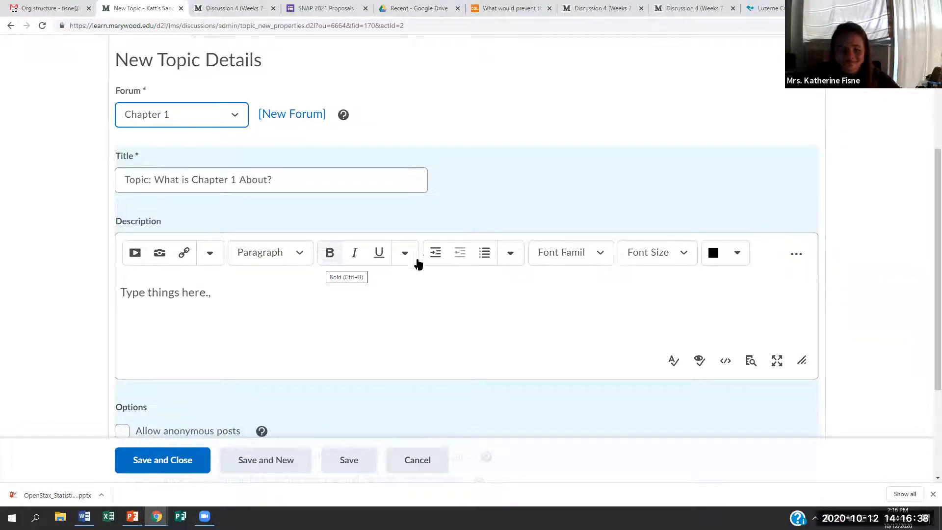
scroll(304, 334, down, 3)
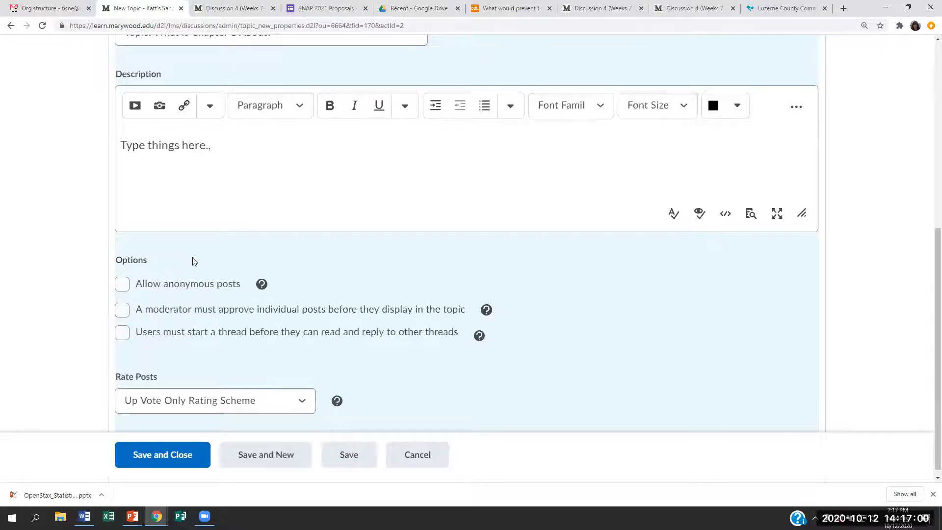
scroll(168, 161, up, 5)
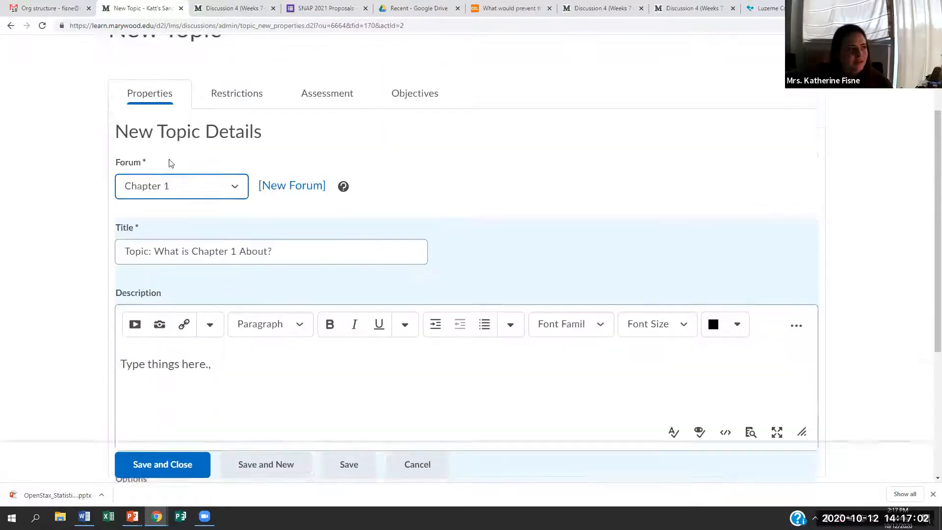
click(227, 113)
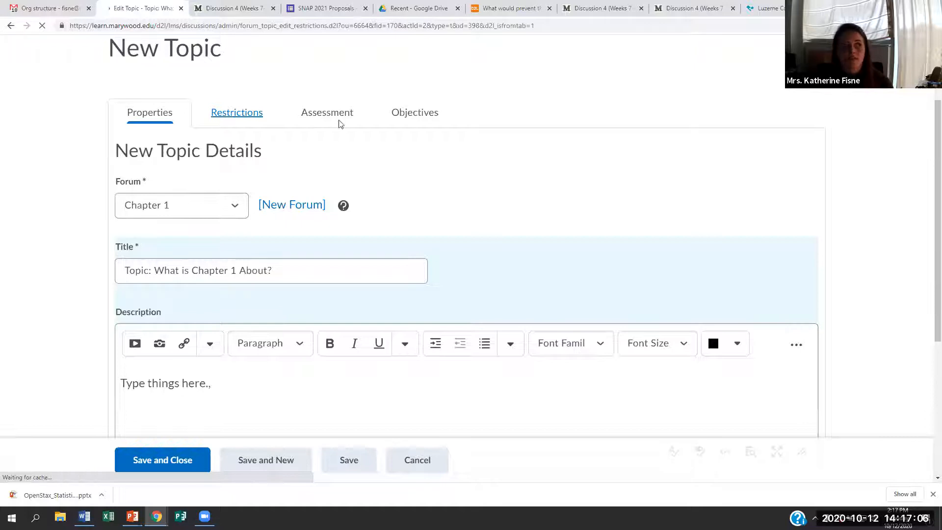
scroll(287, 199, down, 1)
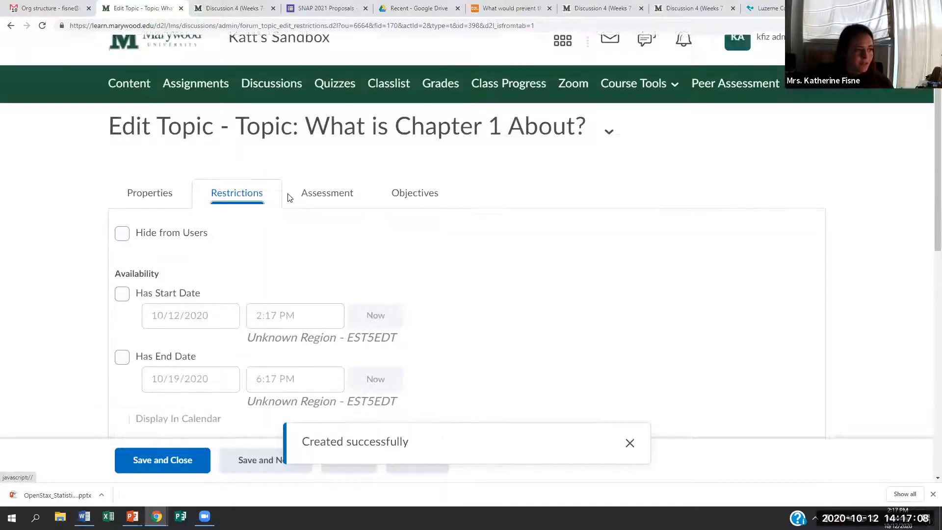
scroll(300, 216, down, 1)
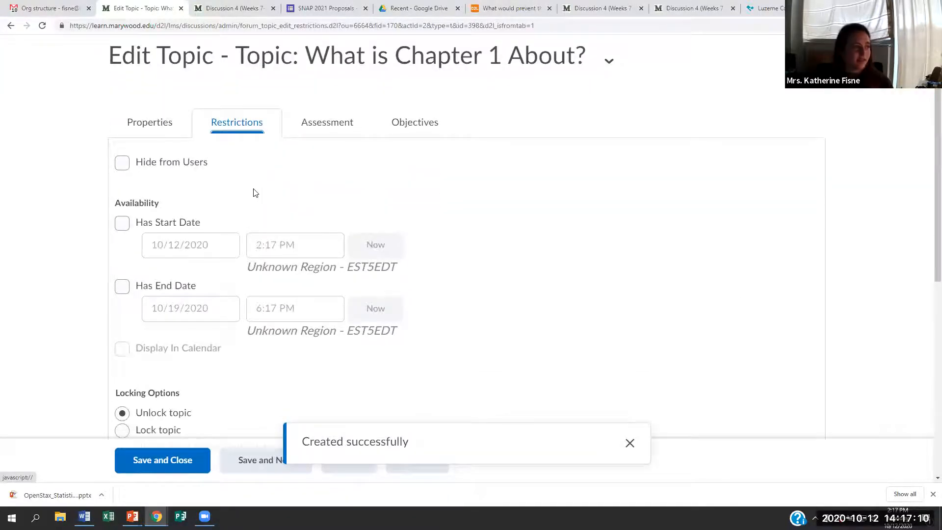
scroll(254, 184, down, 1)
click(122, 116)
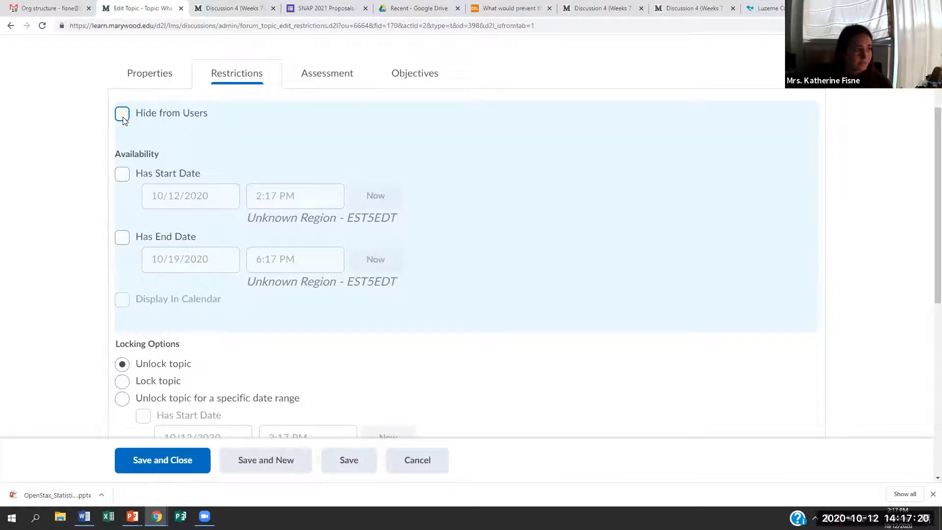
Step: Enable the topic's availability start date 10/12/2020 2:17 PM and end date 10/19/2020 6:17 PM, and display them in the calendar
scroll(122, 121, down, 2)
click(125, 76)
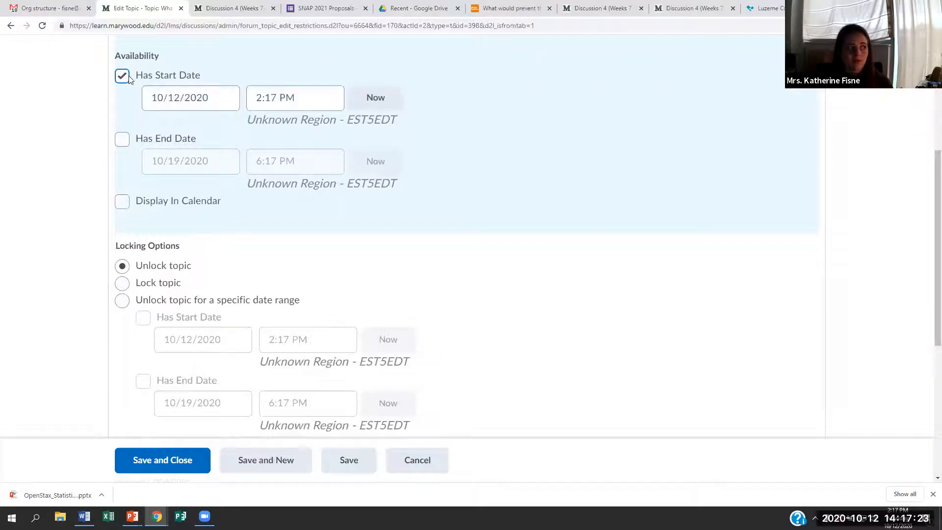
click(122, 139)
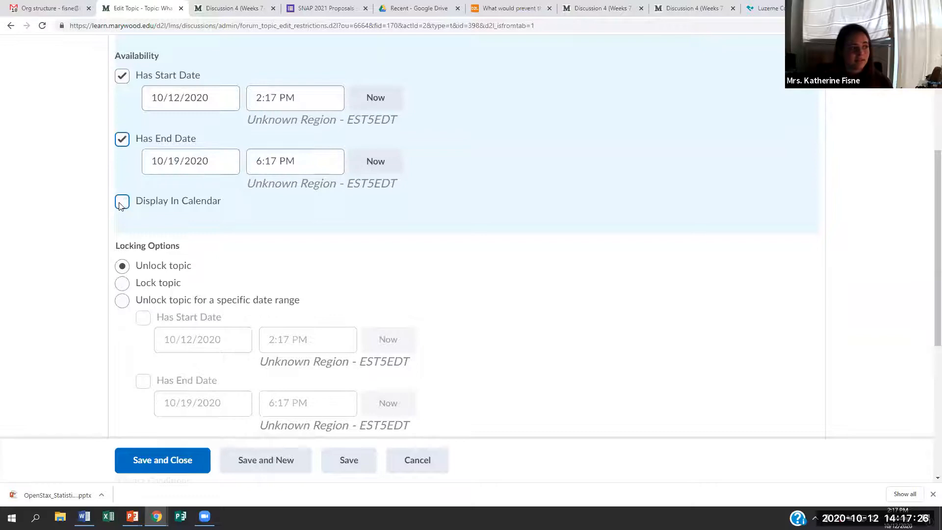
click(140, 203)
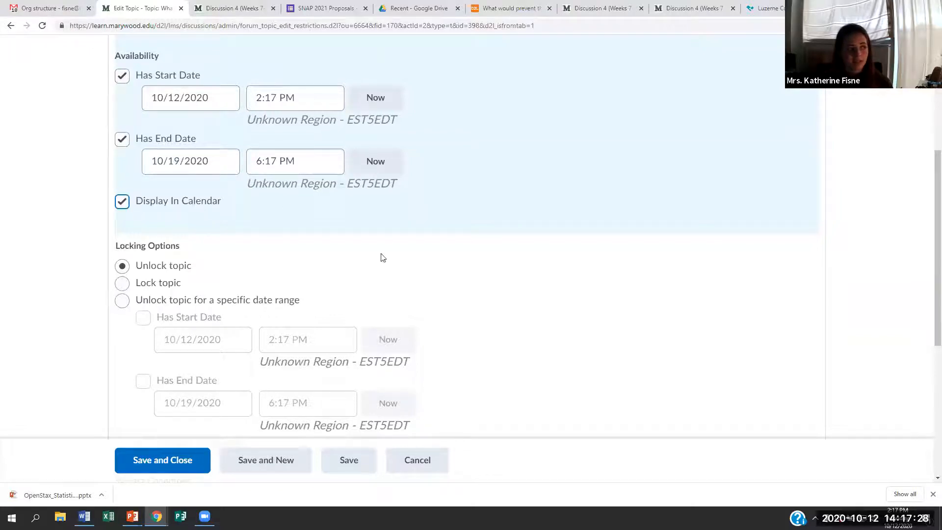
Step: Remove the availability end date and unlock the topic only from 10/12/2020 2:17 PM to 10/19/2020 6:17 PM
scroll(201, 179, up, 2)
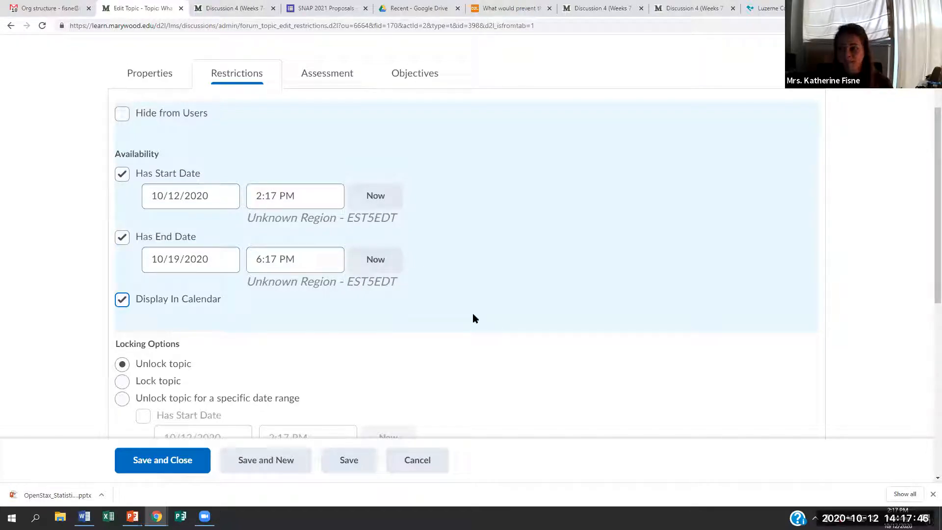
click(121, 238)
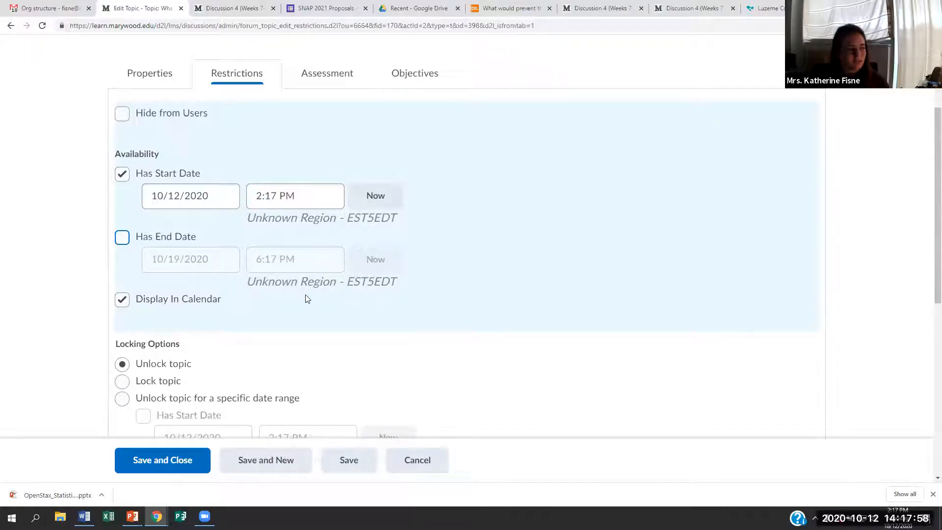
scroll(306, 299, down, 3)
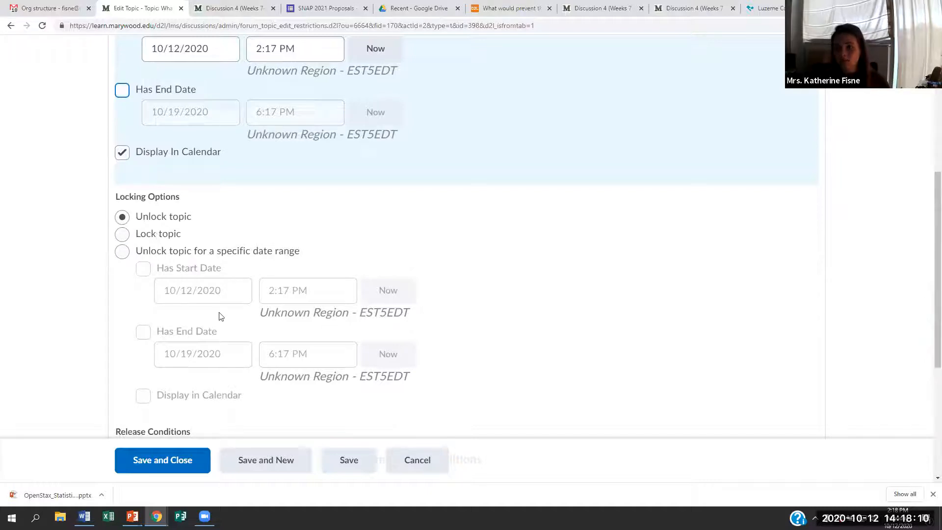
click(124, 251)
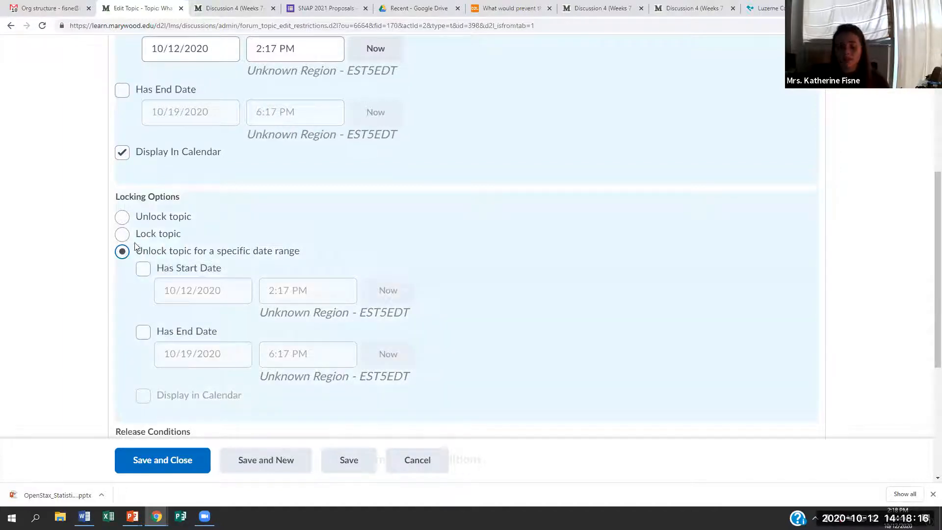
scroll(150, 235, down, 1)
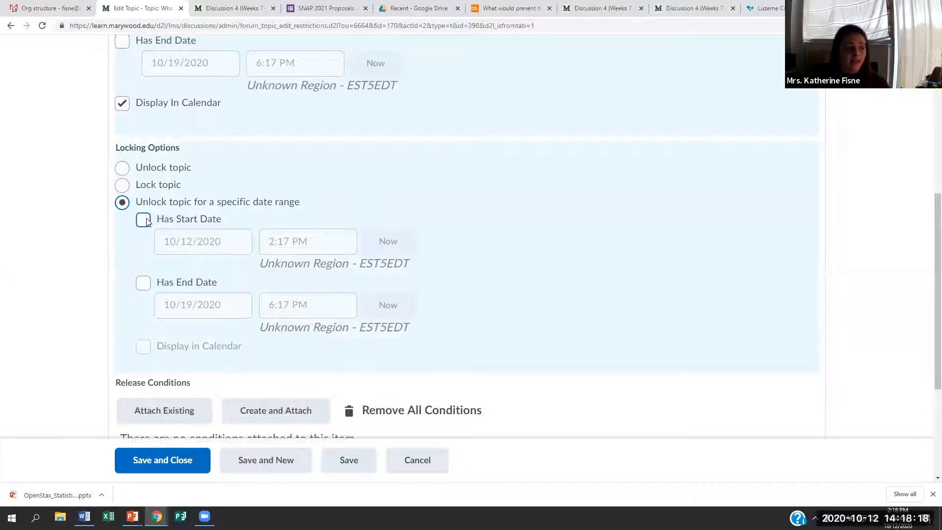
click(148, 223)
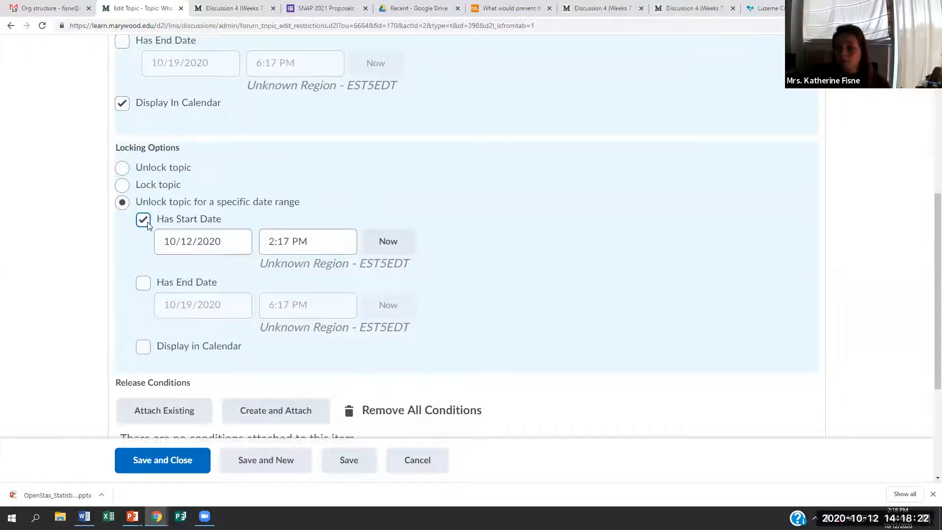
click(144, 283)
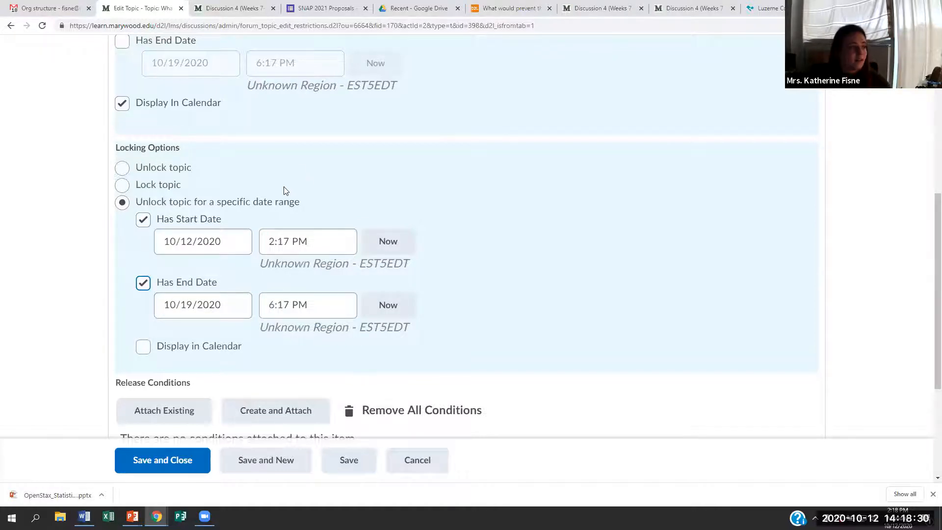
Step: Enable the availability end date again and clear it
scroll(359, 224, up, 4)
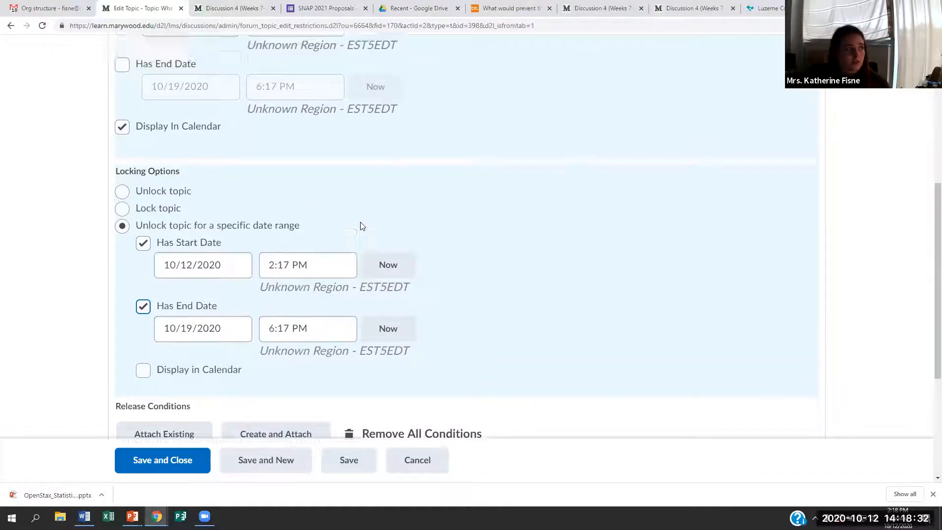
click(124, 240)
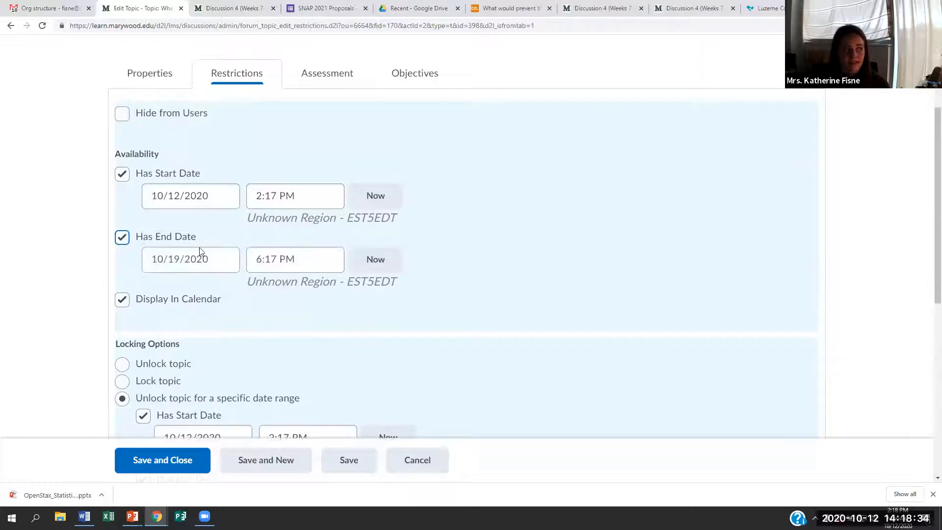
click(125, 239)
Step: Display the topic's unlock date range from the locking options in the calendar
scroll(138, 241, down, 2)
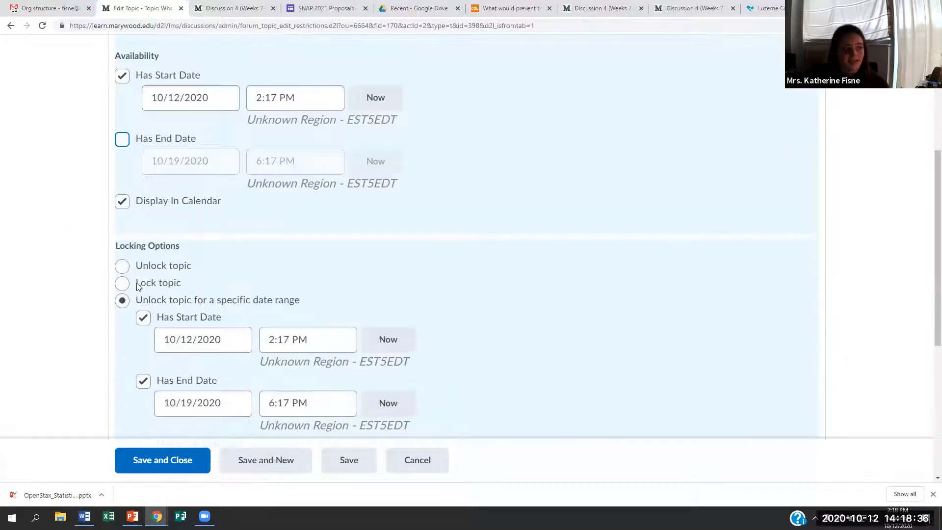
scroll(170, 351, down, 2)
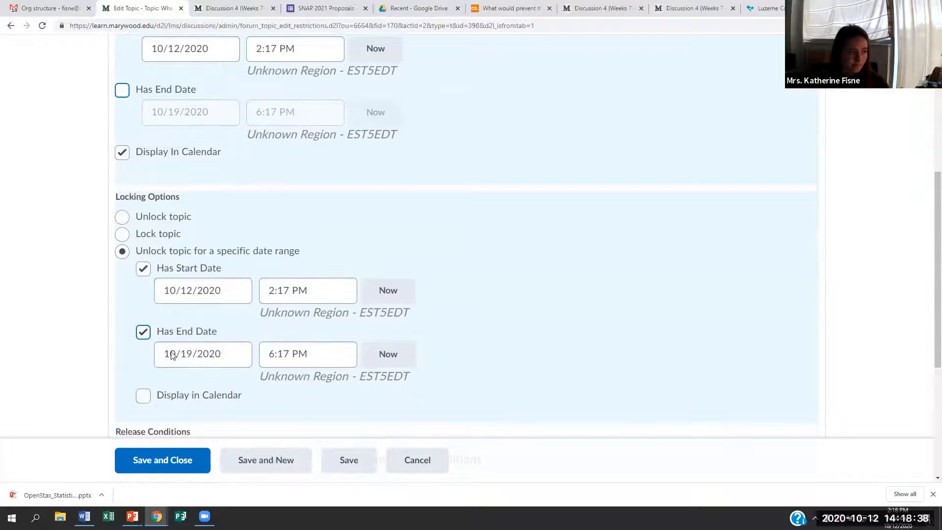
click(144, 347)
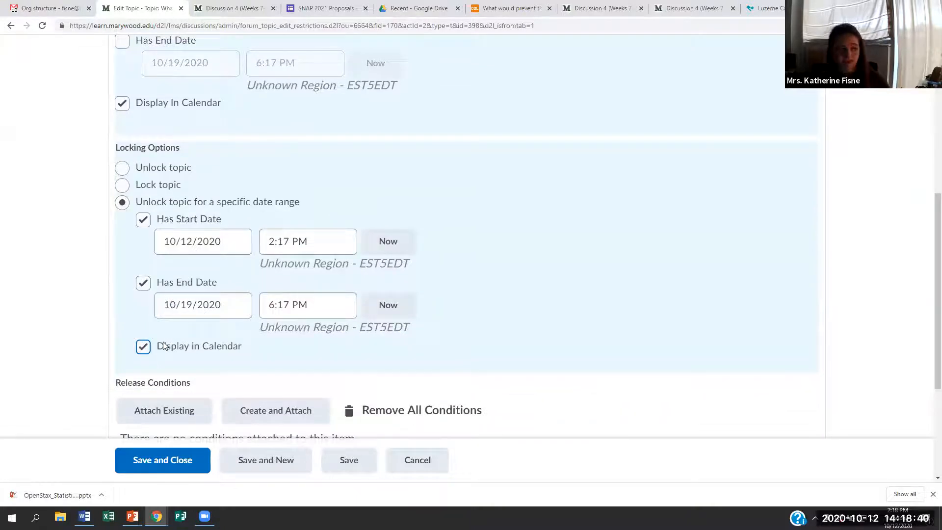
scroll(172, 345, down, 1)
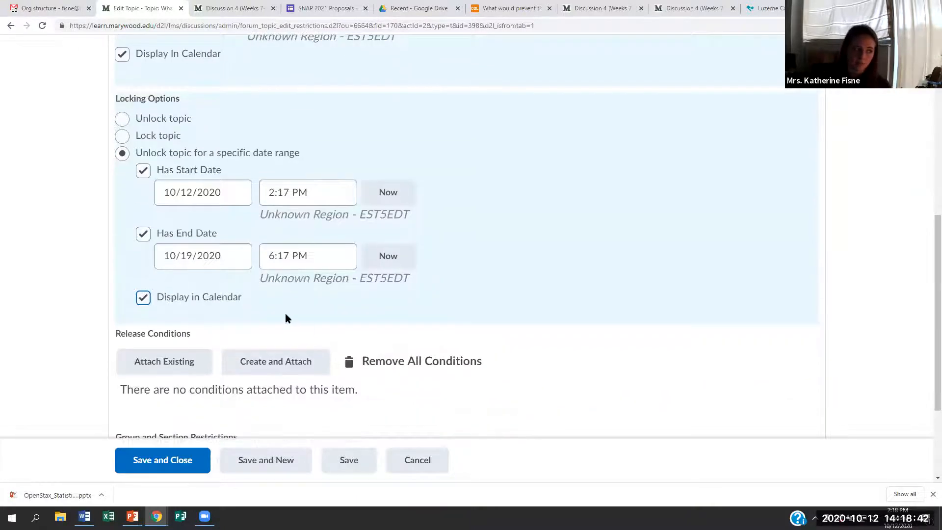
Step: Create and attach a release condition requiring a visit to the content topic SLAS6009SyllabusOverview, and remove that condition again
scroll(287, 312, up, 1)
scroll(254, 306, up, 3)
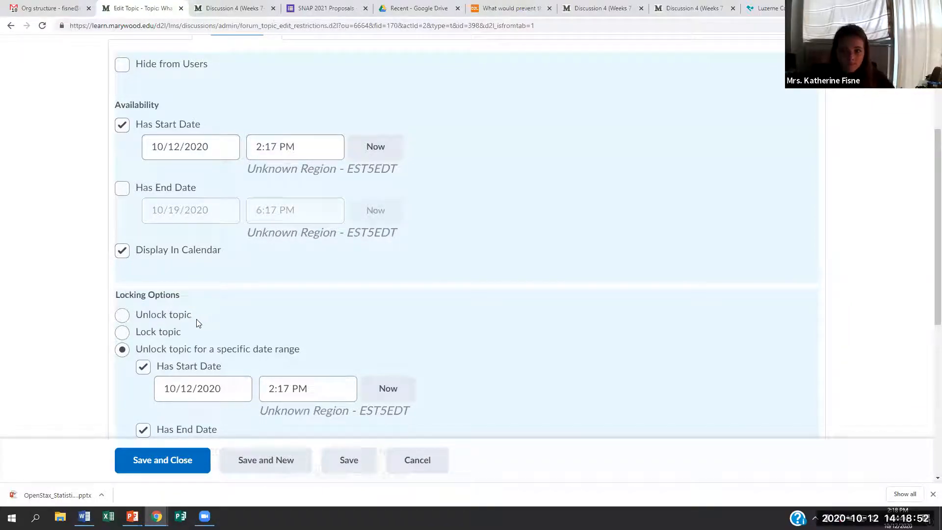
scroll(180, 246, down, 3)
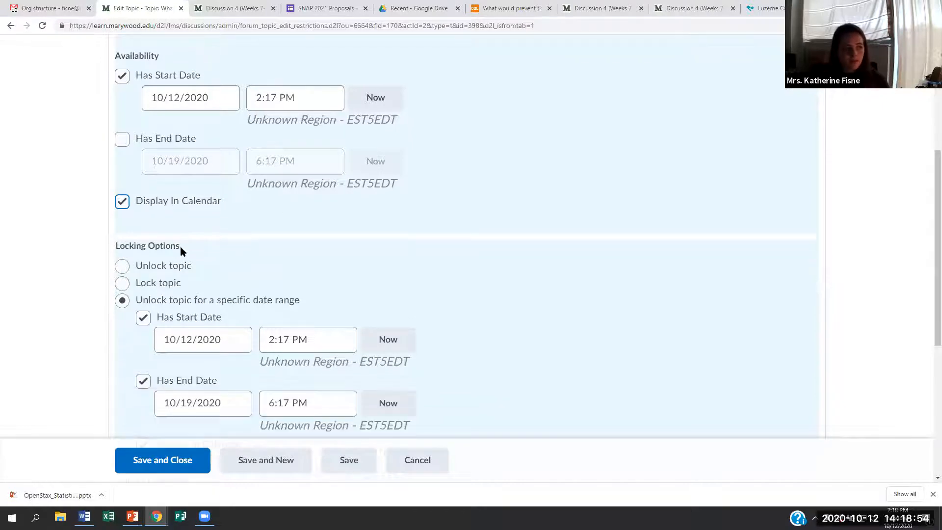
scroll(181, 246, down, 3)
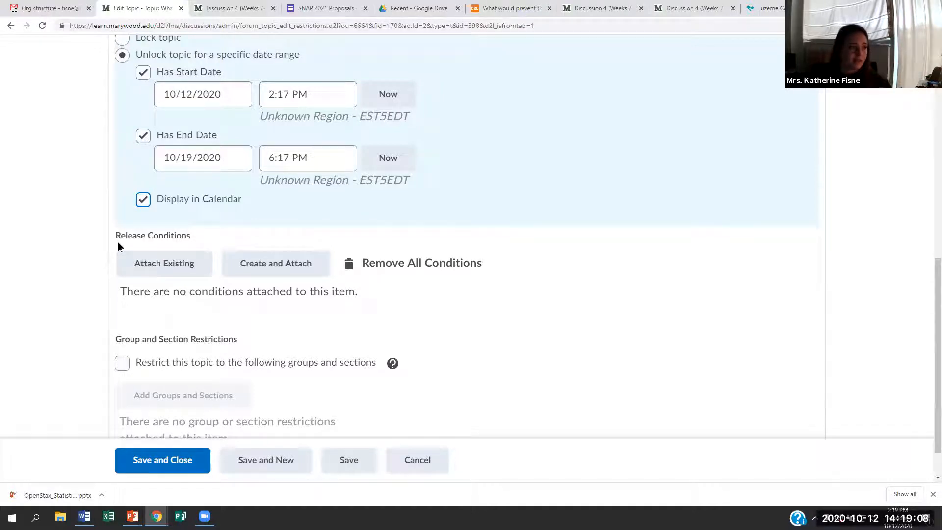
click(250, 268)
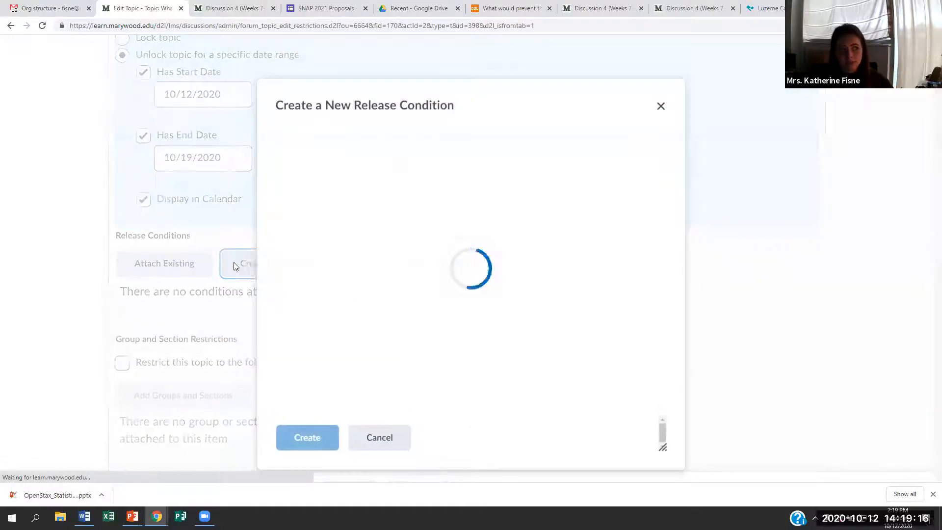
click(346, 183)
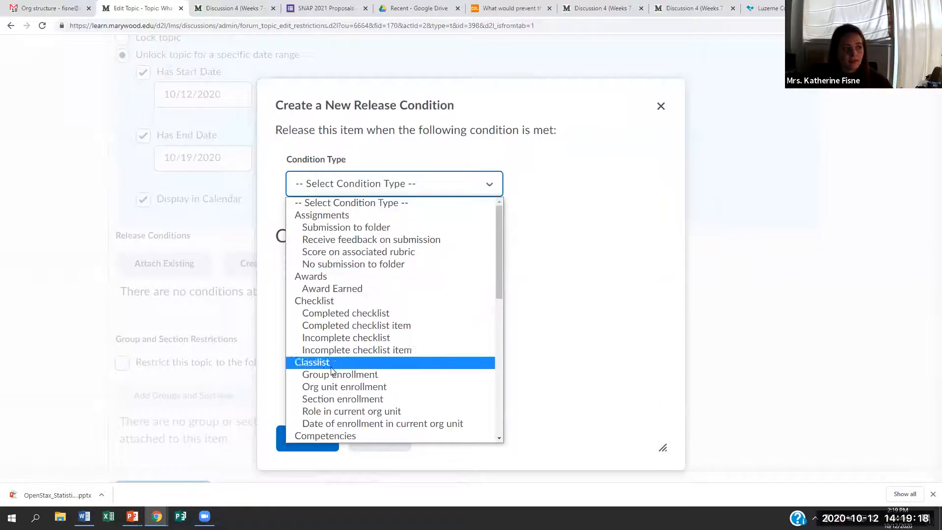
scroll(324, 326, down, 4)
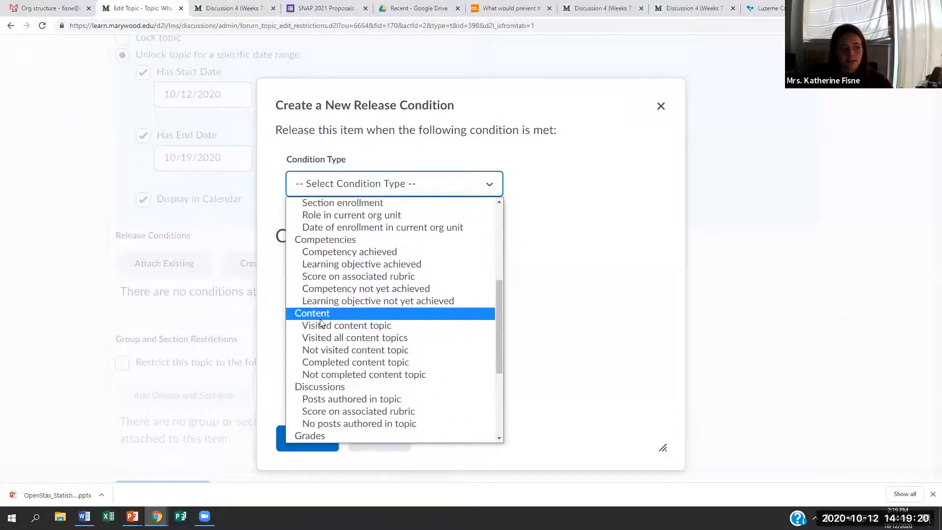
click(332, 327)
click(355, 294)
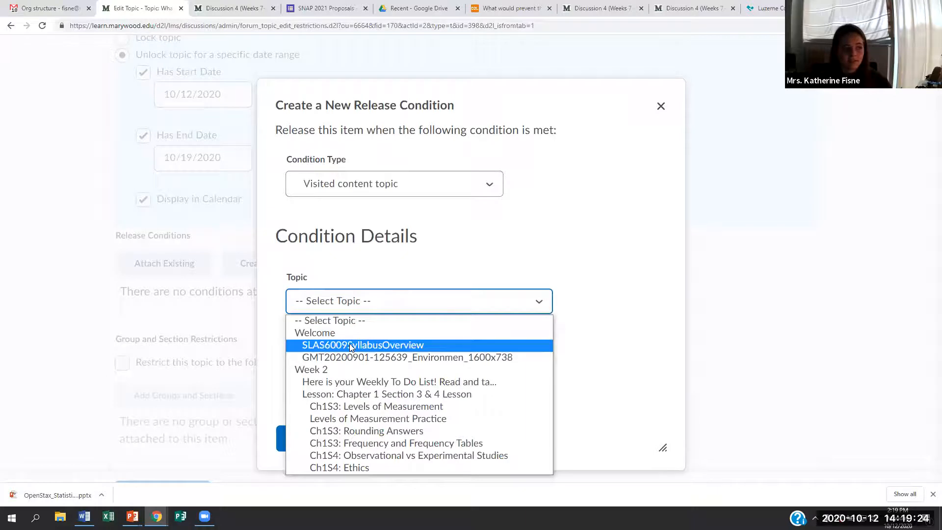
click(349, 344)
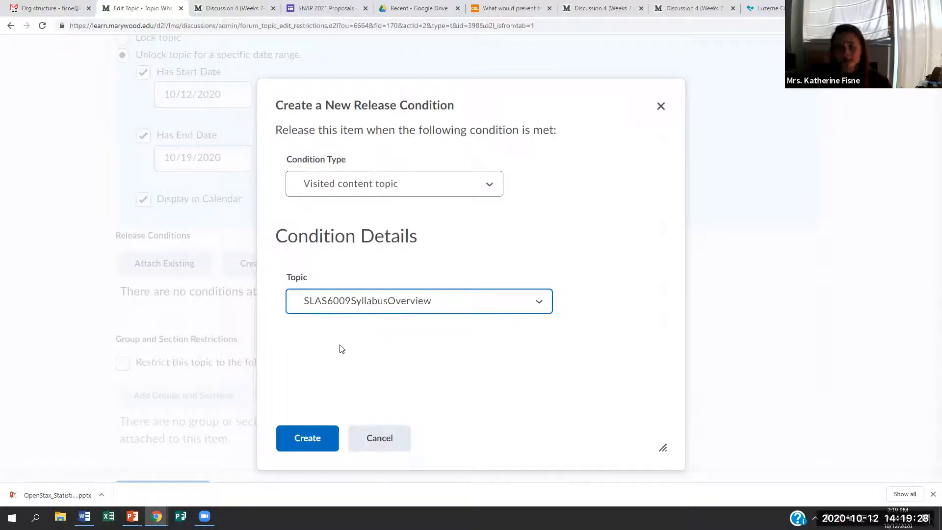
click(326, 443)
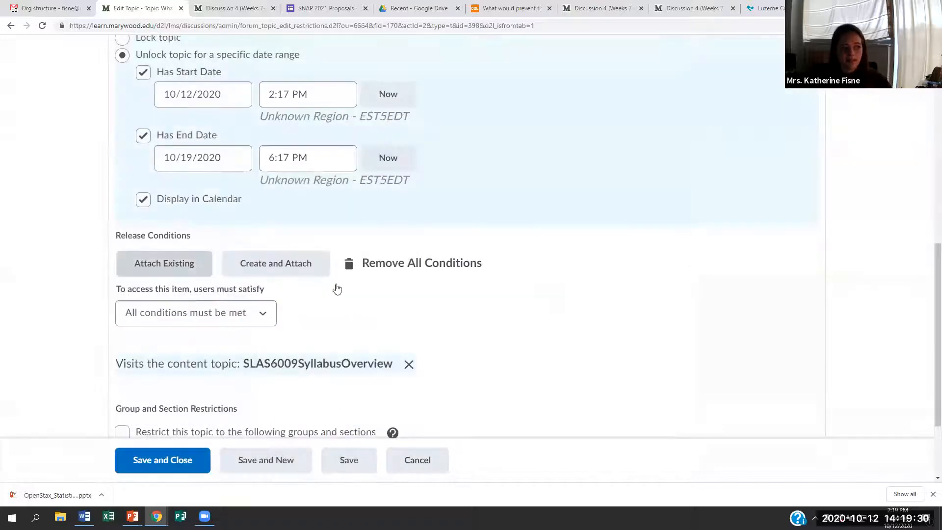
scroll(147, 314, down, 1)
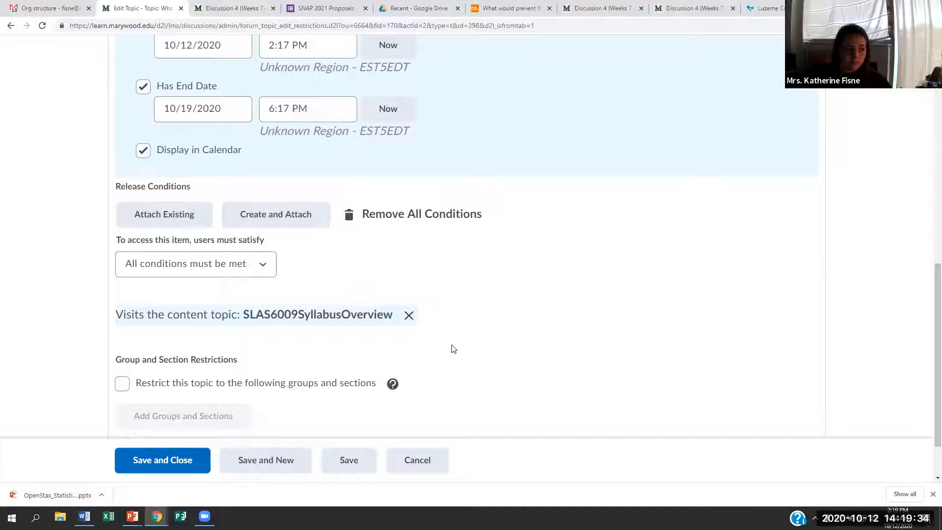
click(410, 316)
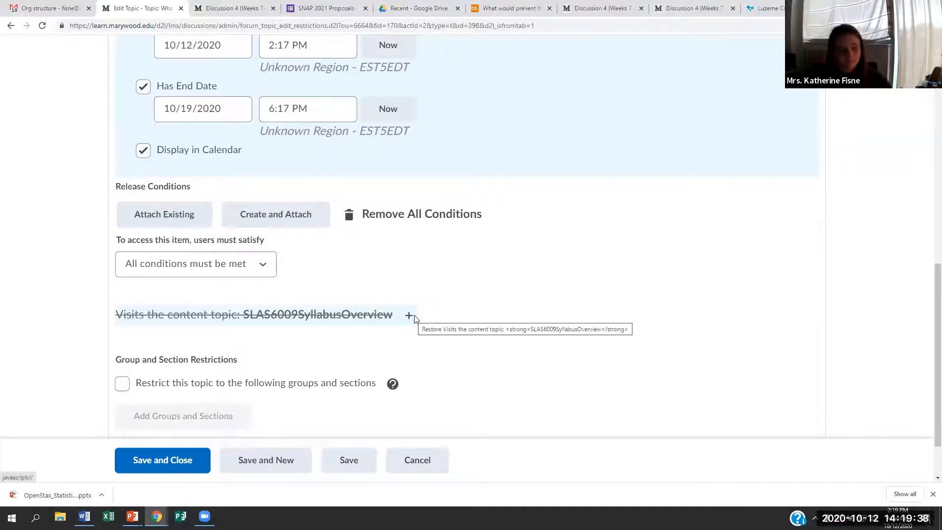
Step: Enable the topic's group and section restriction, check the groups or sections to add, and clear the restriction again
scroll(332, 314, down, 2)
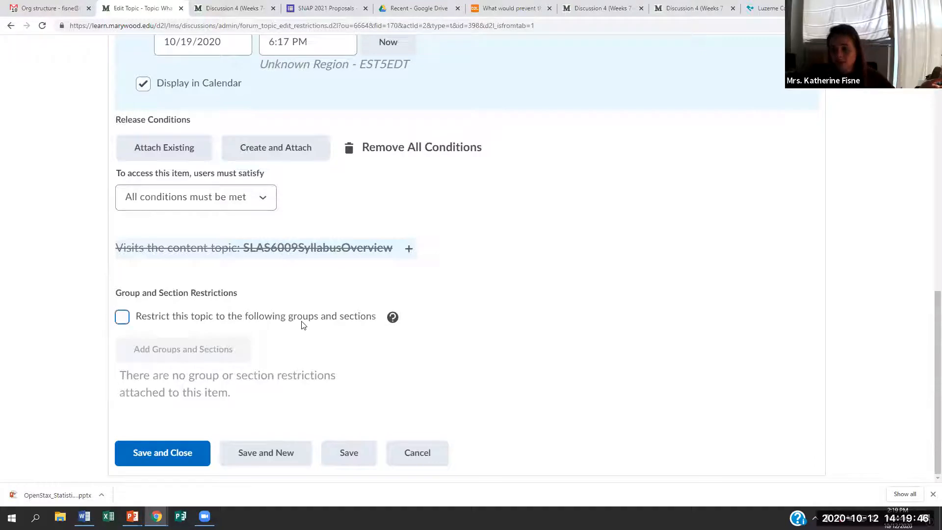
click(123, 316)
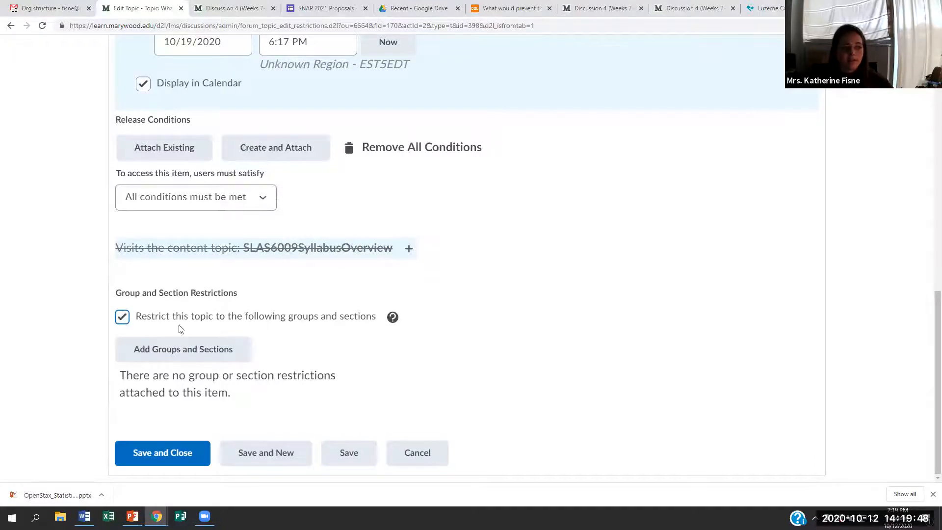
click(176, 346)
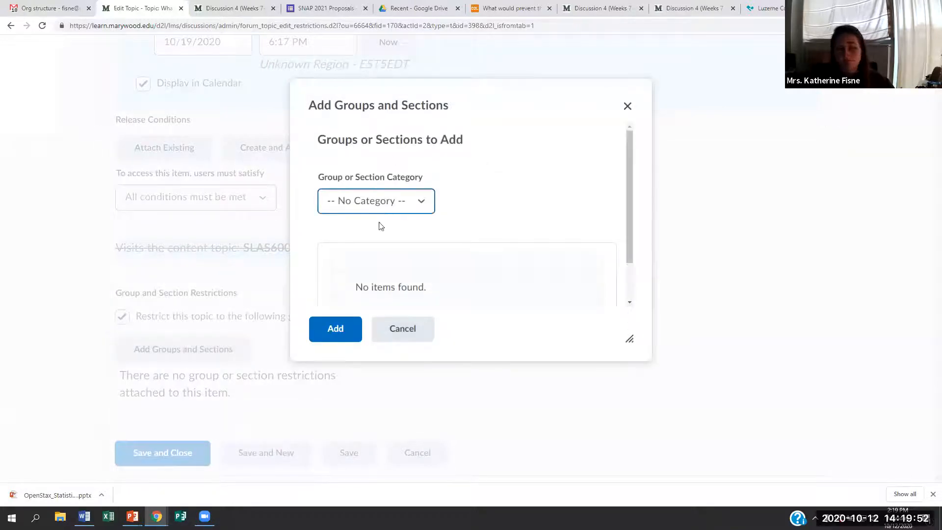
click(356, 327)
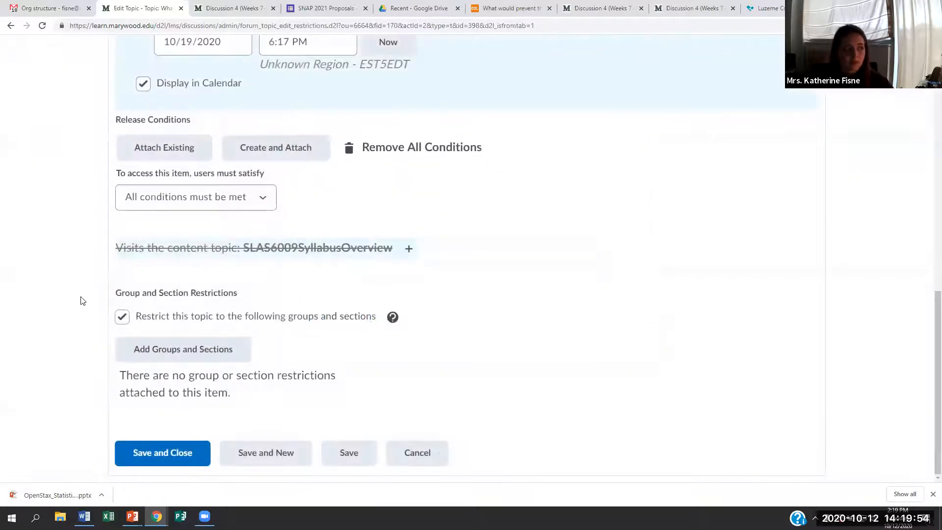
click(122, 317)
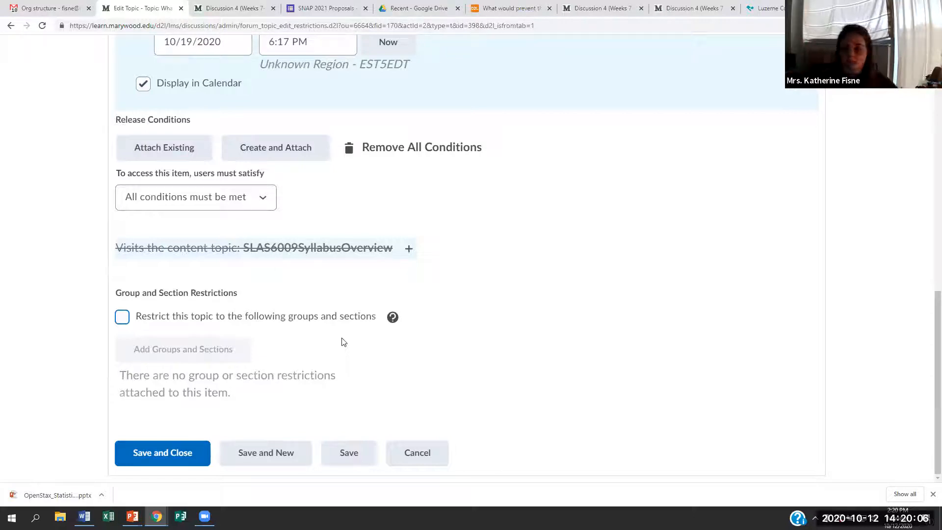
drag(134, 317, 376, 324)
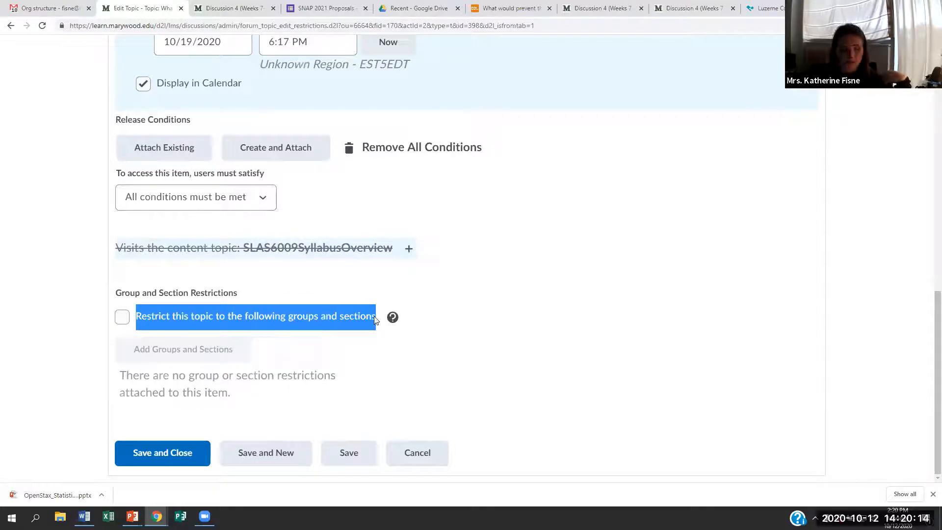
click(269, 395)
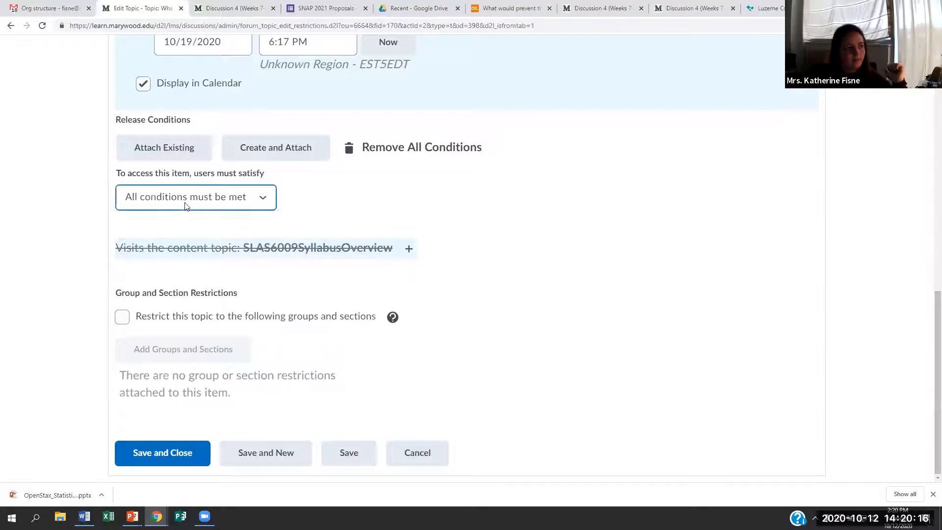
Step: Start a new grade item for the topic's assessment named "Chapter 1 About Discussion" with short name "Dis1" and category None
scroll(208, 233, up, 7)
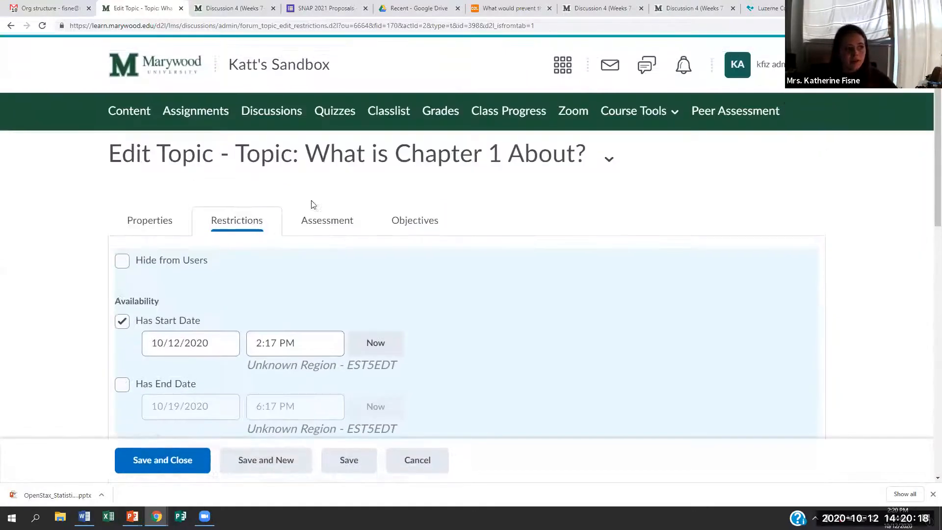
click(324, 227)
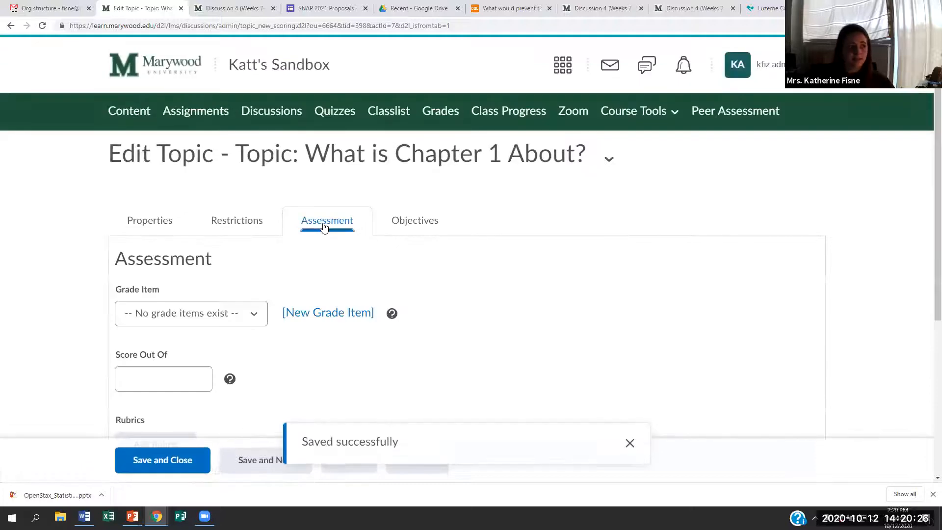
scroll(313, 228, down, 2)
click(252, 215)
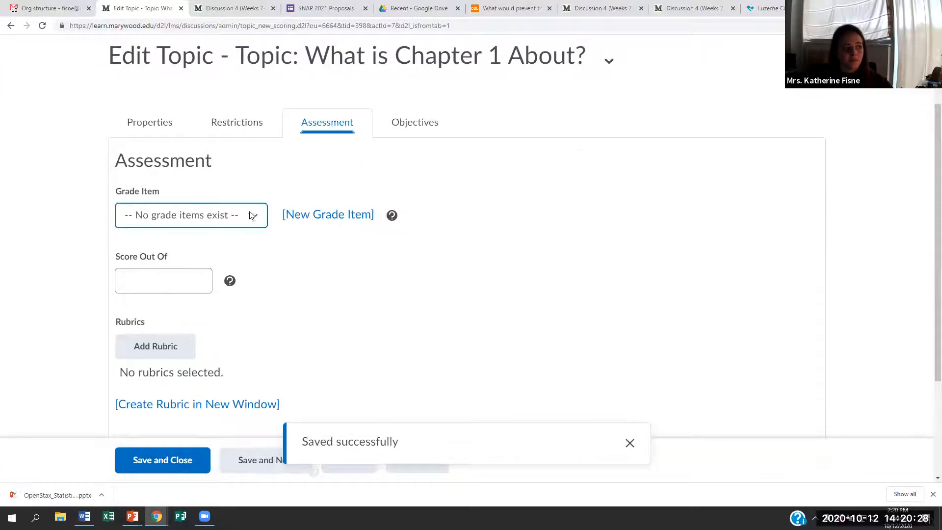
click(335, 216)
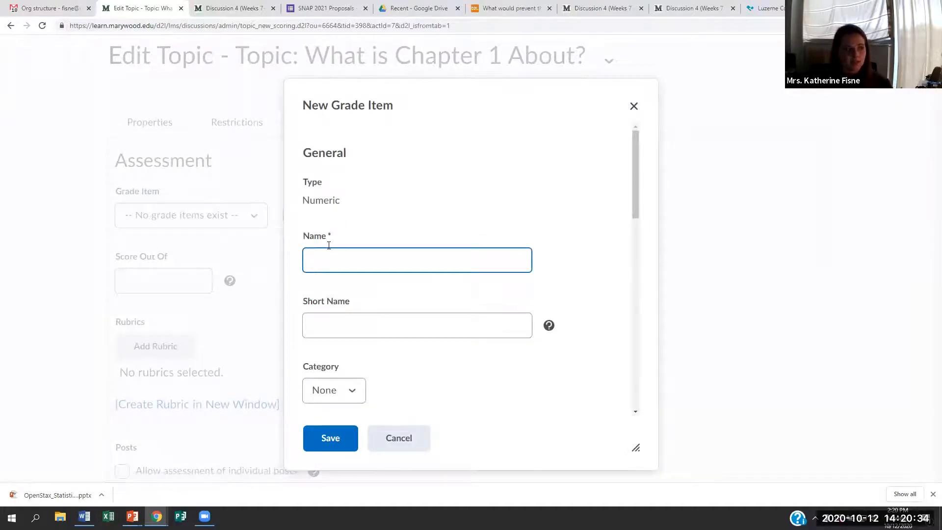
text(Chapter 1 About)
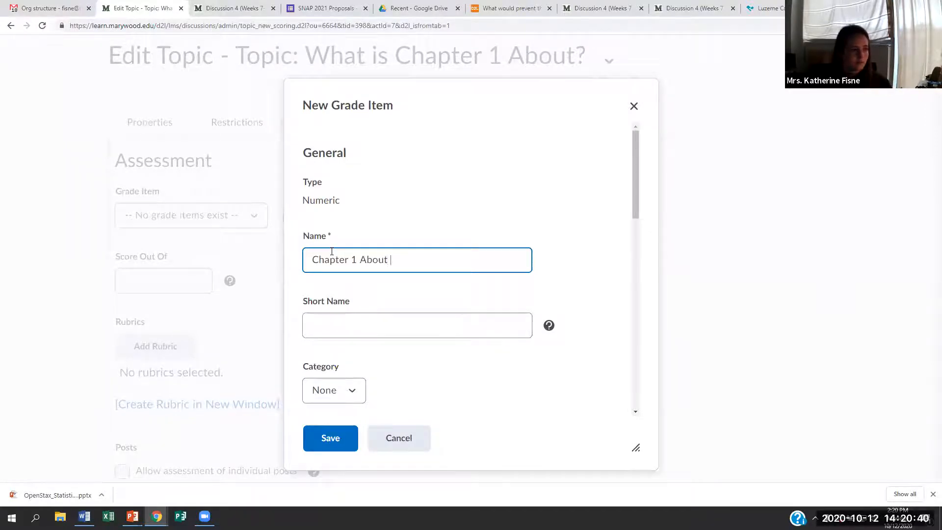
key(Tab)
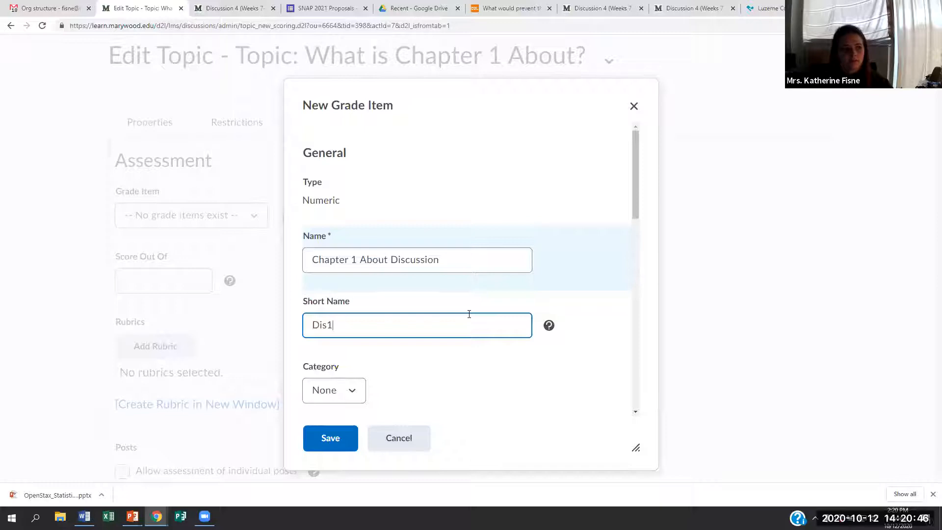
scroll(469, 313, down, 1)
click(334, 348)
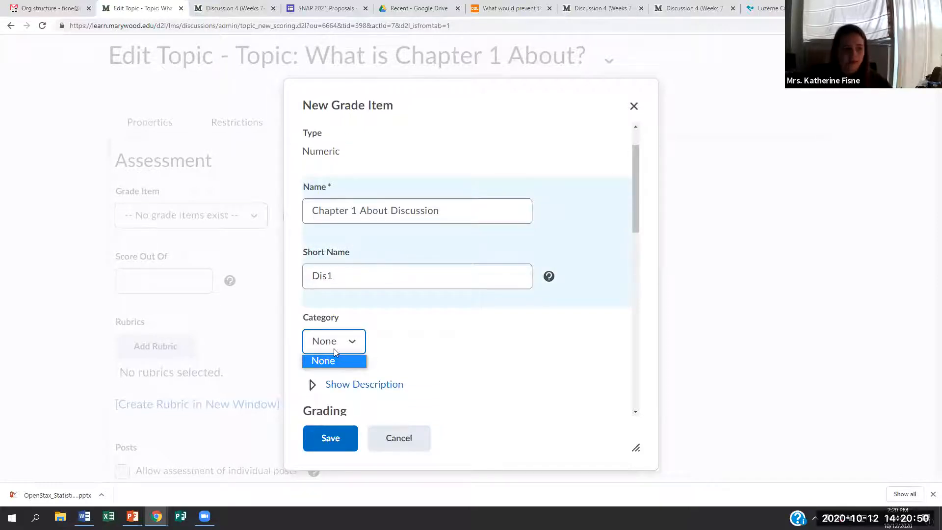
click(344, 350)
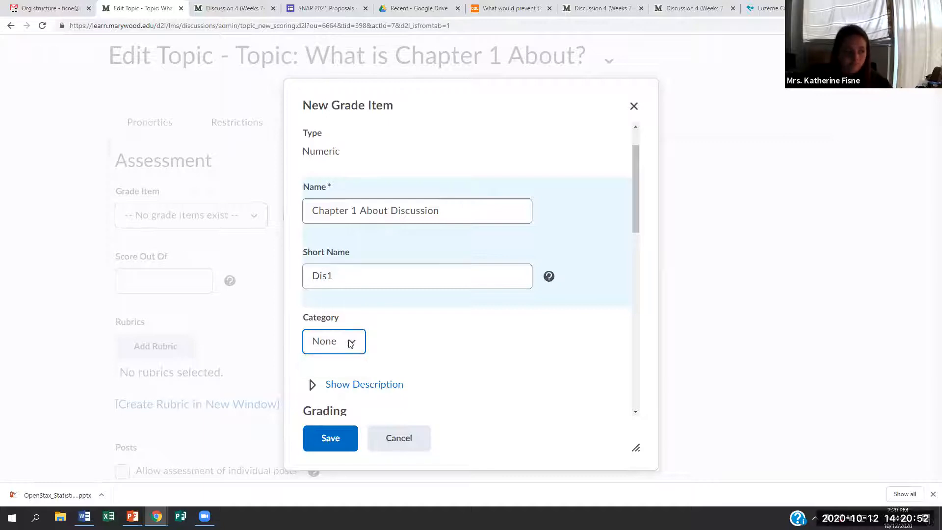
Step: Set the new grade item's maximum points to 10
scroll(348, 336, down, 4)
click(356, 267)
scroll(337, 267, down, 2)
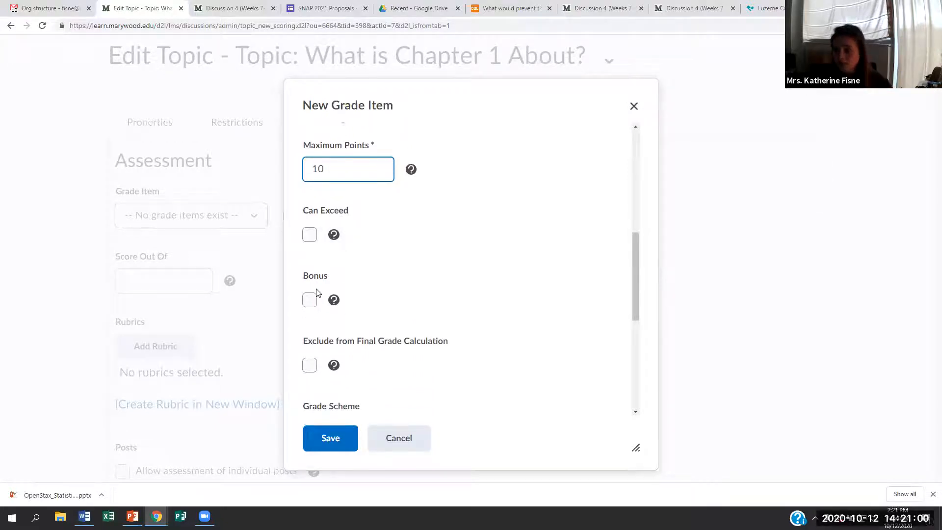
Step: Keep the default percentage grade scheme, review the grade item's restriction options and save the grade item to the topic
scroll(318, 289, down, 2)
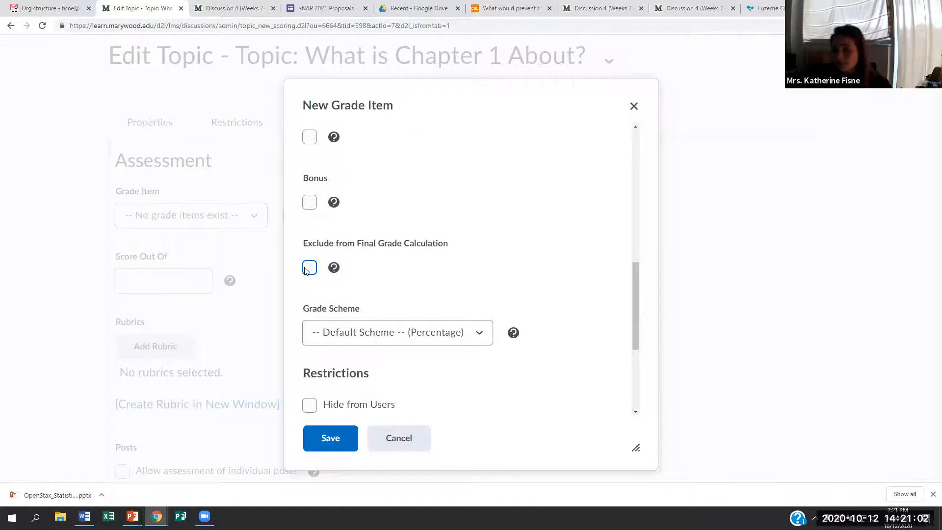
scroll(308, 271, down, 2)
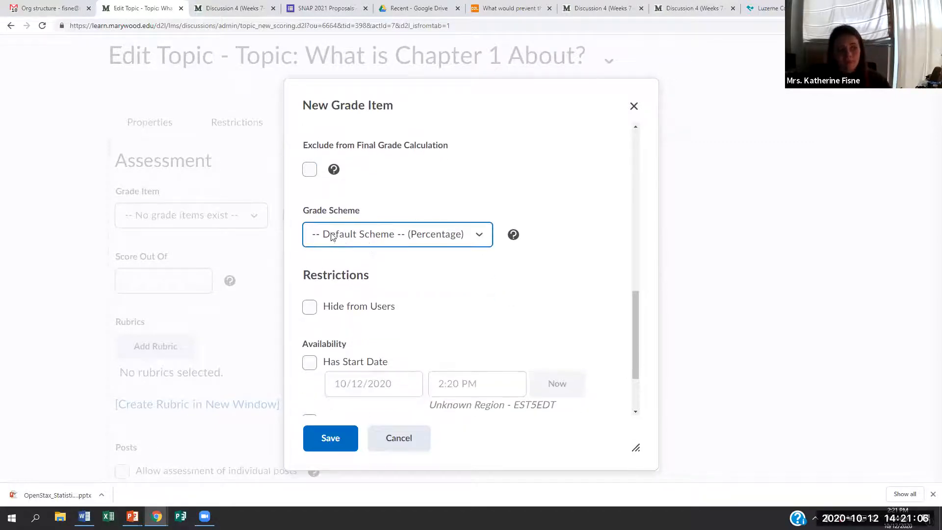
click(433, 243)
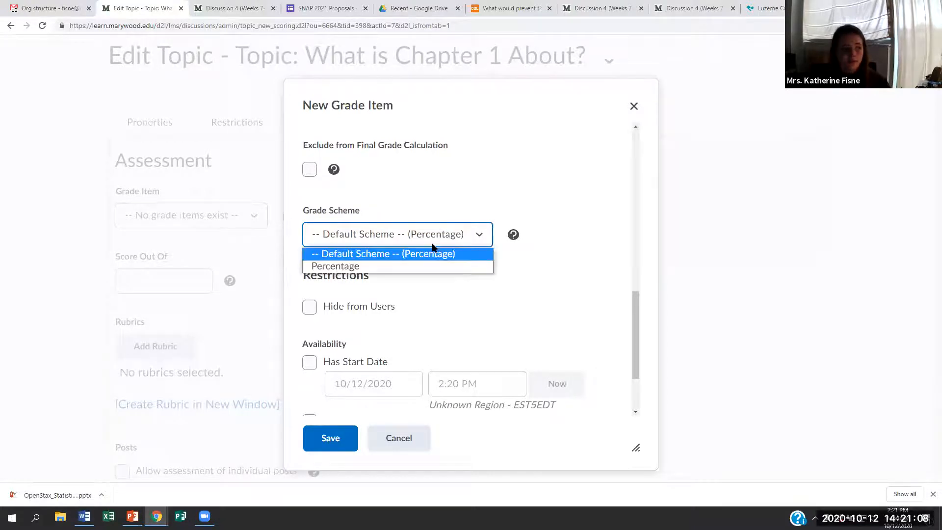
click(433, 243)
scroll(326, 227, down, 2)
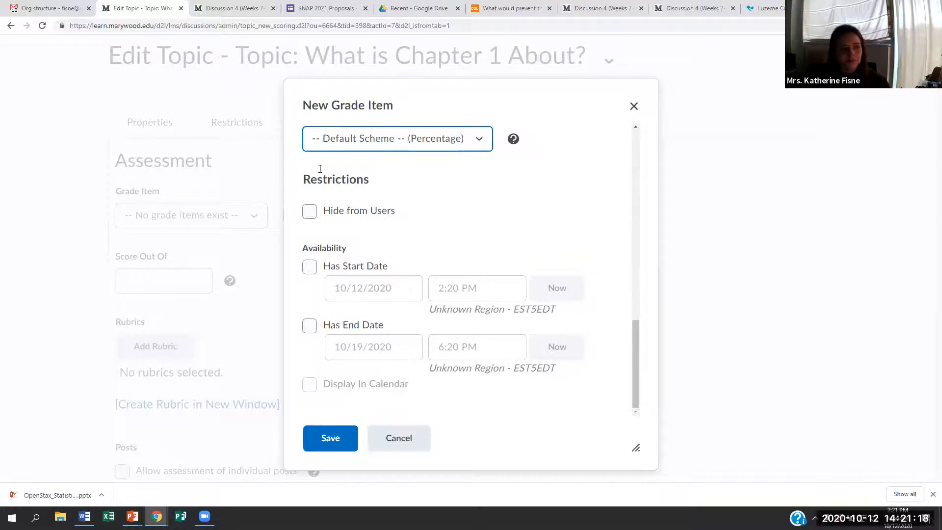
click(305, 177)
drag(304, 183, 447, 393)
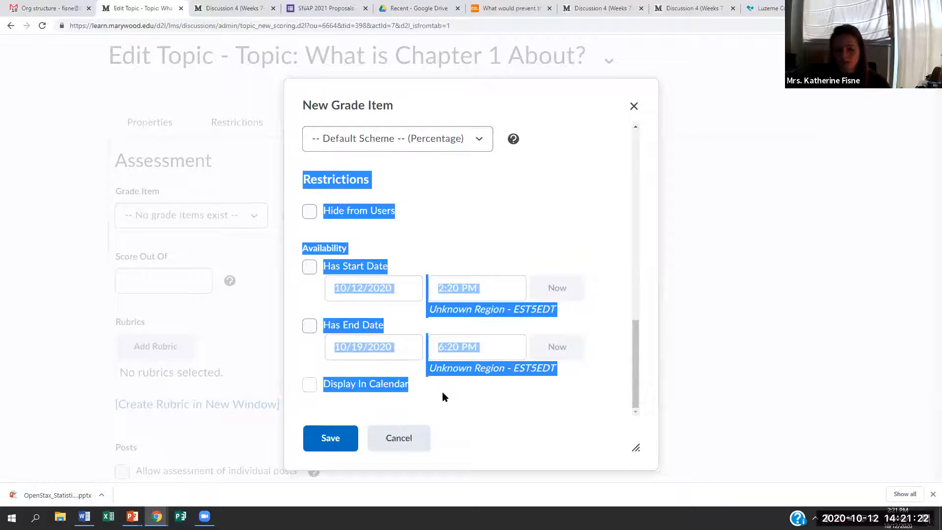
scroll(443, 393, up, 5)
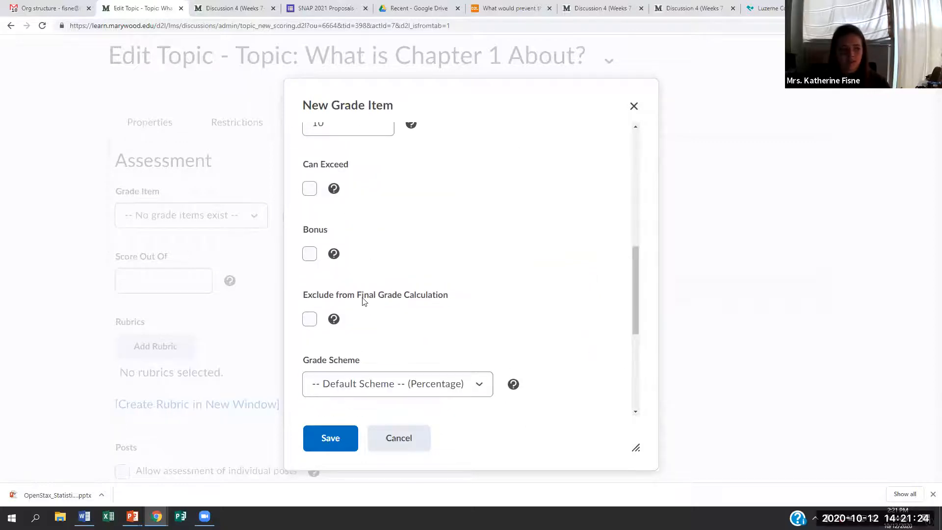
scroll(363, 300, down, 1)
click(337, 443)
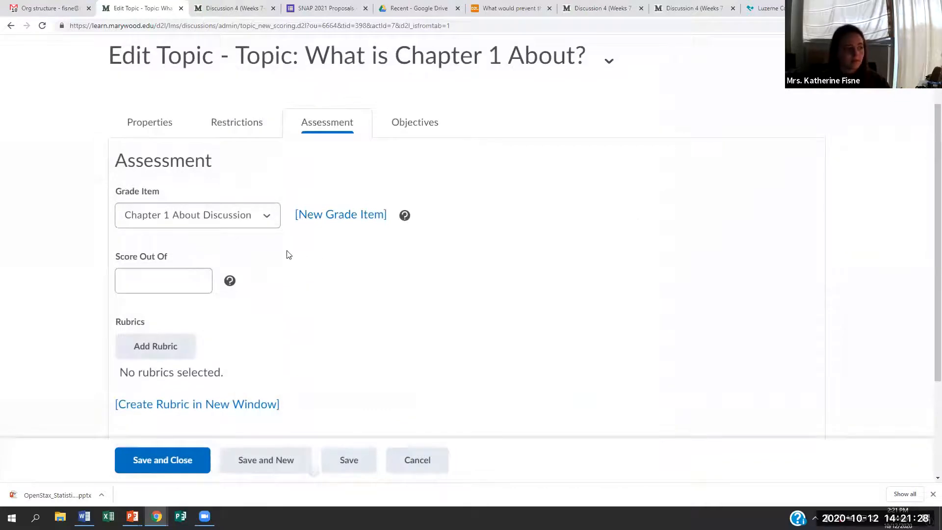
Step: Set the topic's assessment score to be out of 10
click(167, 279)
text(10)
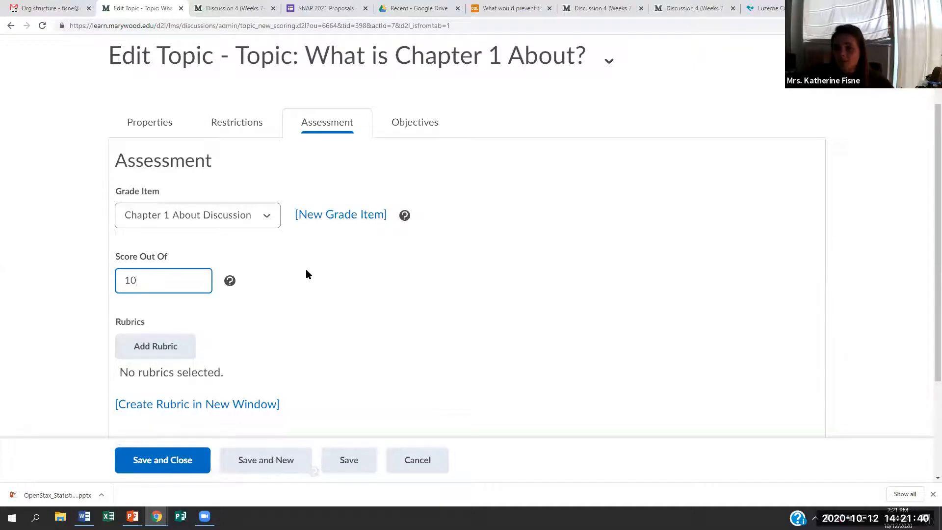
Step: Set the topic's score to be out of 8 and check the existing rubrics available without adding one
drag(187, 277, 117, 287)
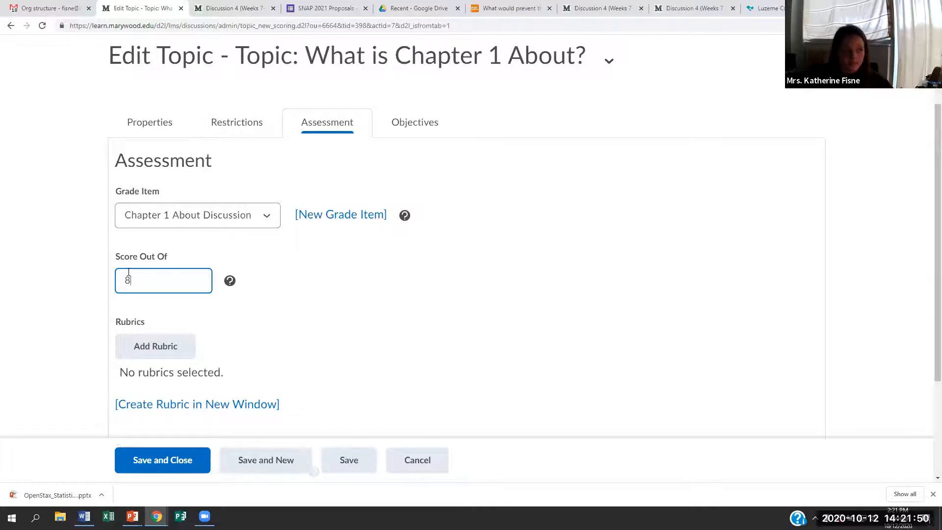
scroll(423, 361, down, 3)
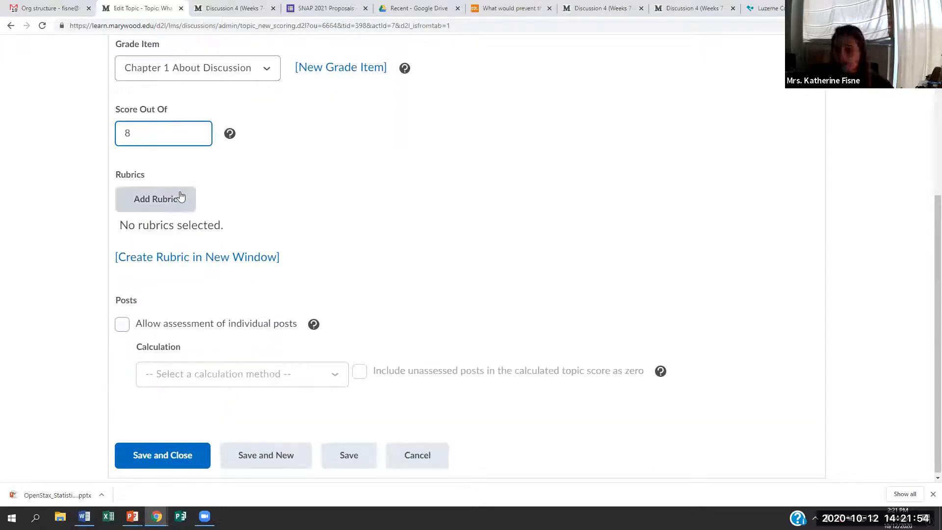
click(142, 199)
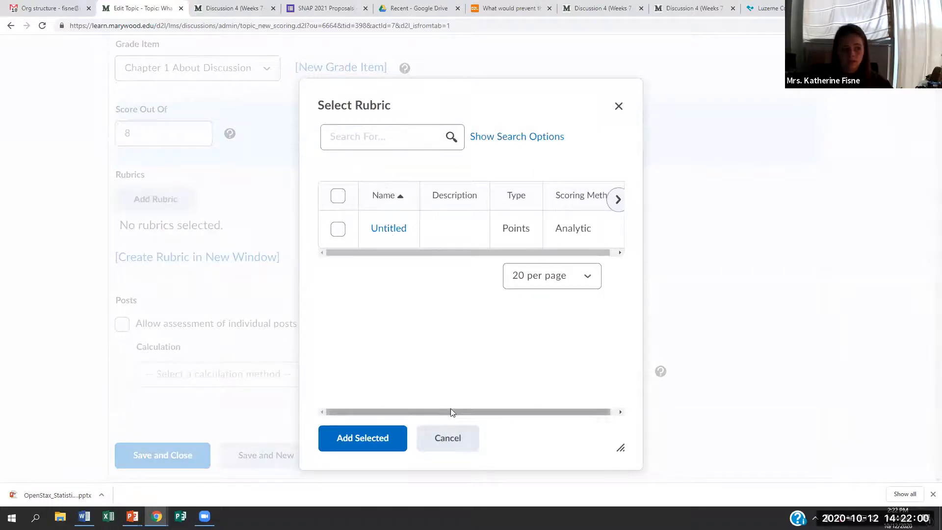
click(448, 447)
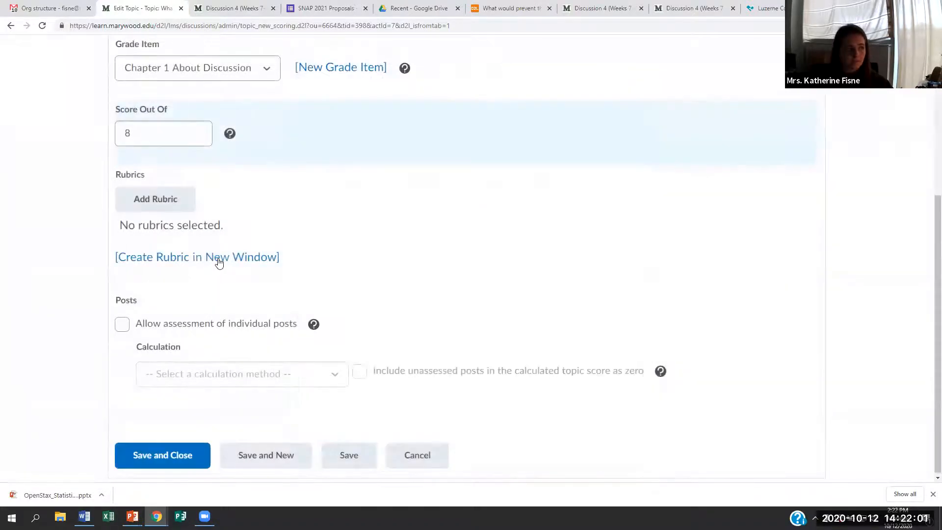
Step: Create a new rubric in a new window and look over its levels and criteria
click(183, 258)
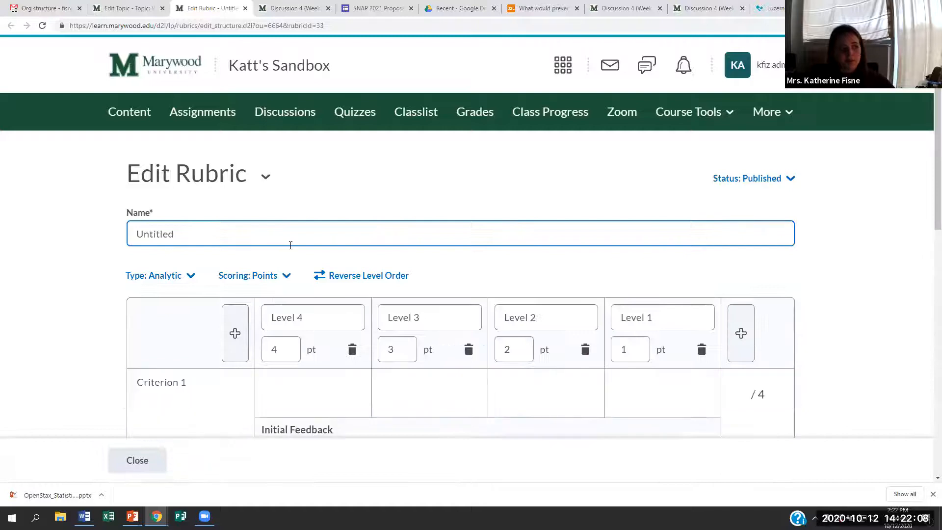
scroll(330, 259, down, 2)
scroll(331, 259, down, 8)
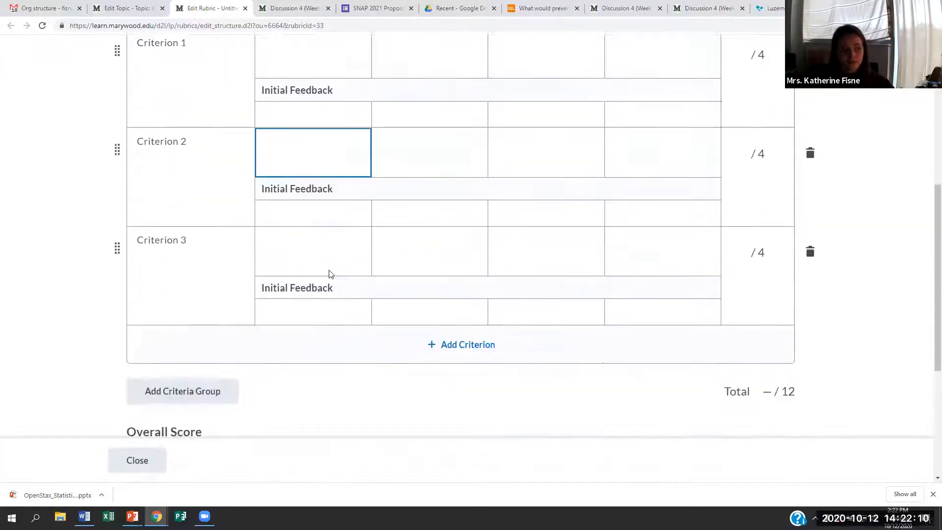
scroll(192, 209, up, 1)
scroll(191, 210, up, 6)
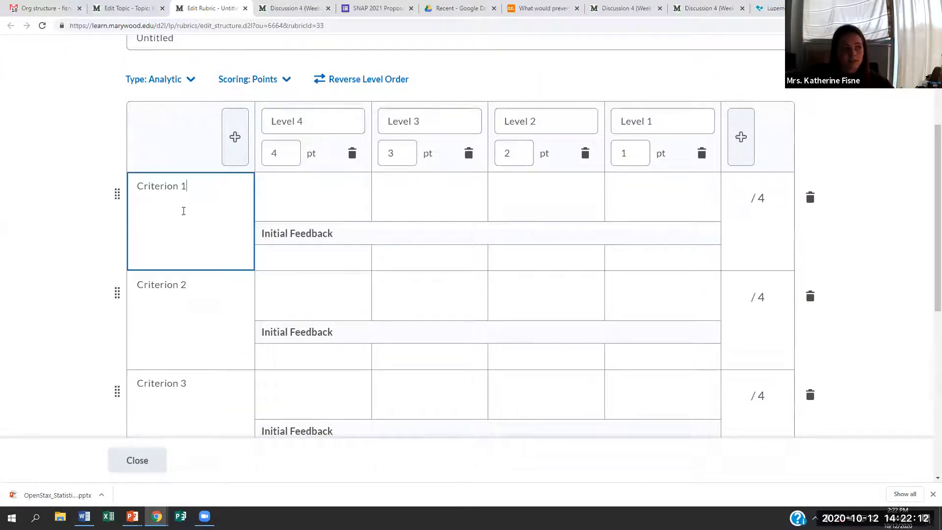
Step: Go through the rubric's description cells for Criterion 1 and Criterion 2 under Levels 4, 3 and 2
click(319, 205)
click(321, 296)
click(421, 202)
click(422, 296)
click(534, 205)
click(545, 314)
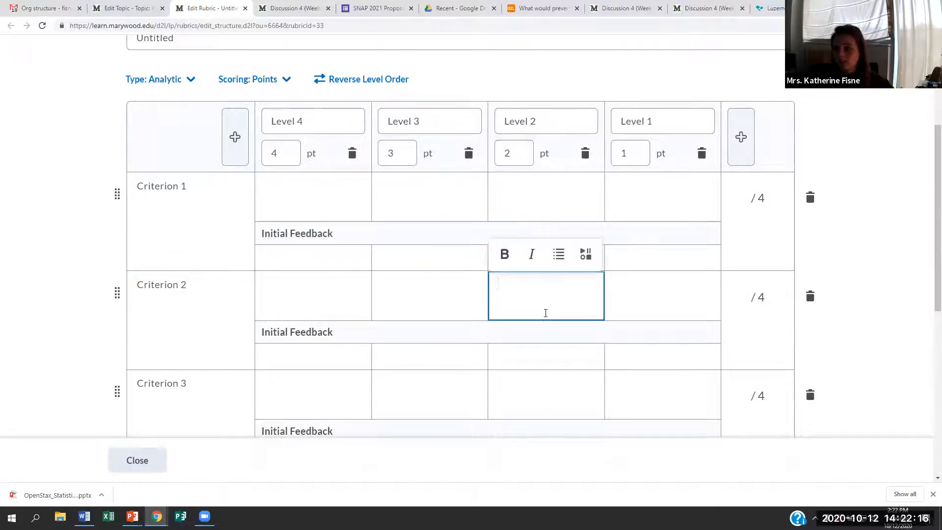
Step: Reorder the rubric's criteria so that Criterion 1 sits below Criterion 2
scroll(211, 245, up, 1)
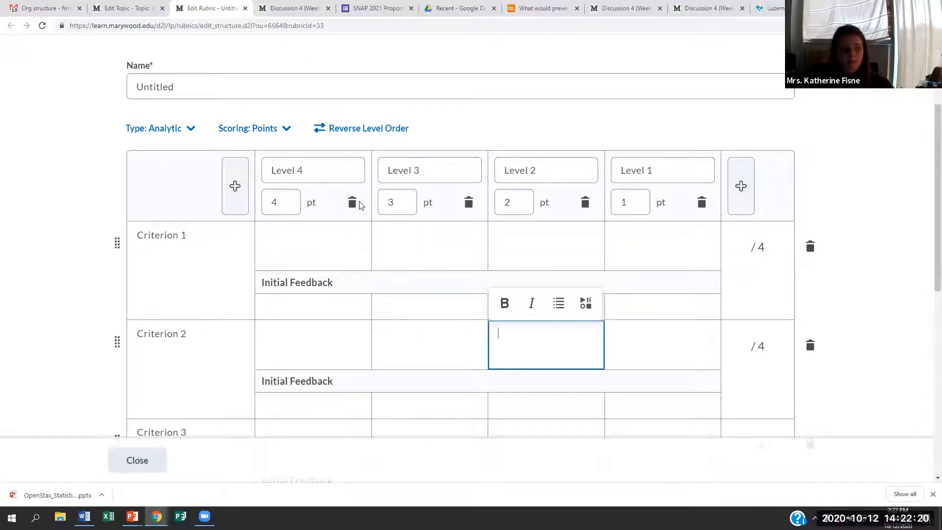
click(290, 201)
click(167, 235)
drag(119, 243, 130, 348)
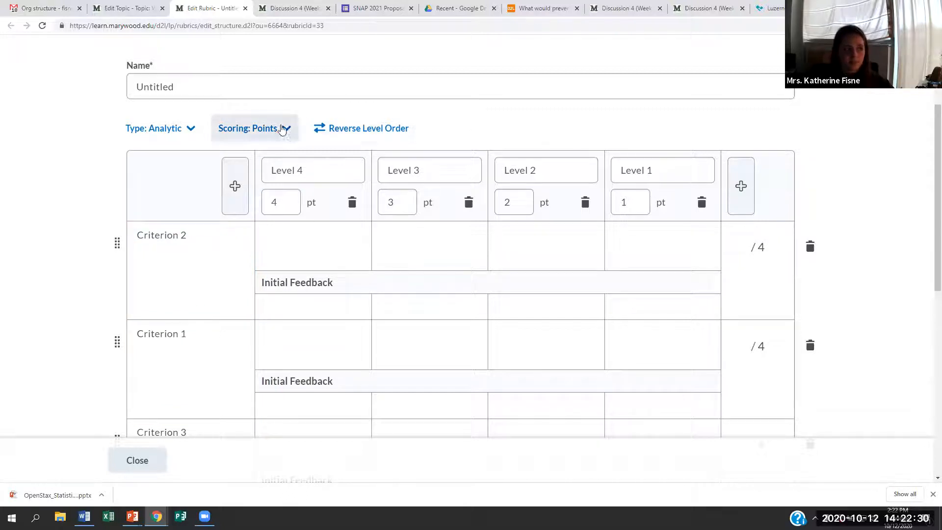
Step: Reverse the rubric's level order to run from Level 1 to Level 4, and restore the original order
click(384, 134)
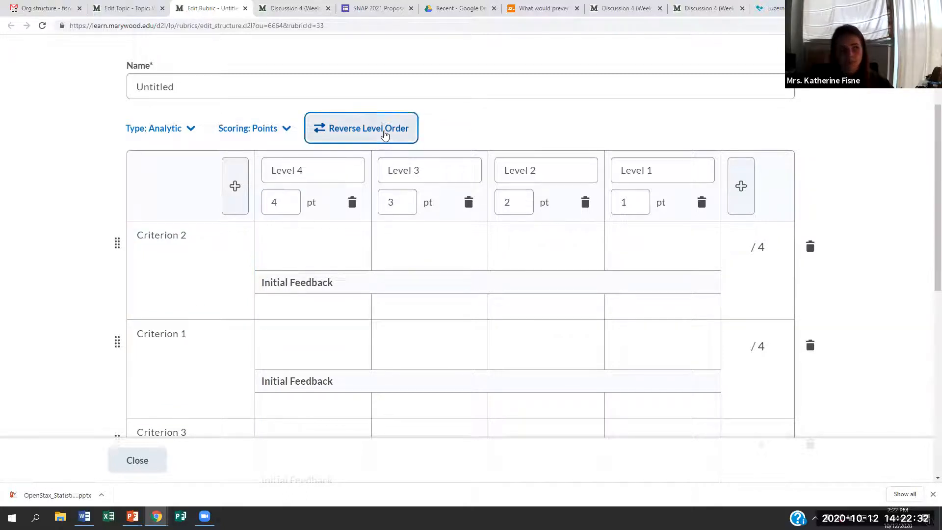
click(324, 176)
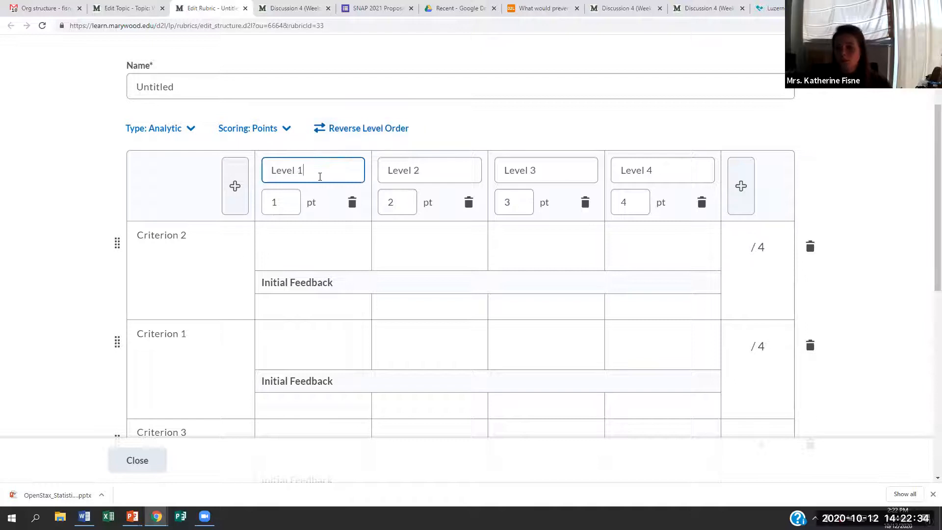
click(298, 198)
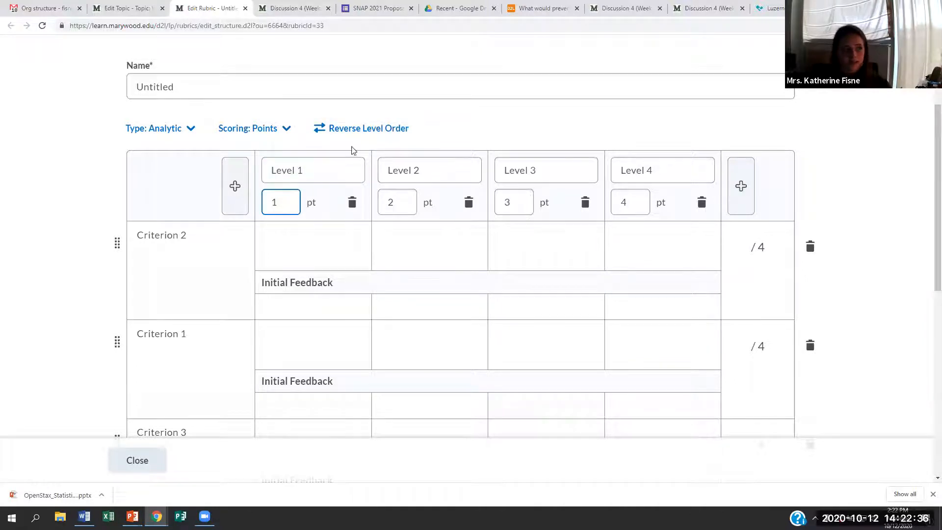
click(350, 131)
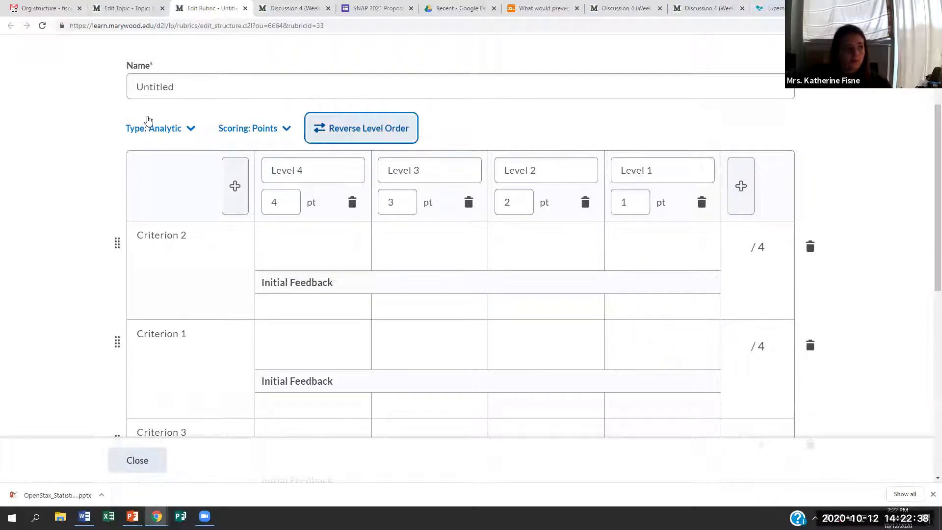
Step: Change the rubric type to Holistic, set its scoring to No Score and close the rubric
click(199, 135)
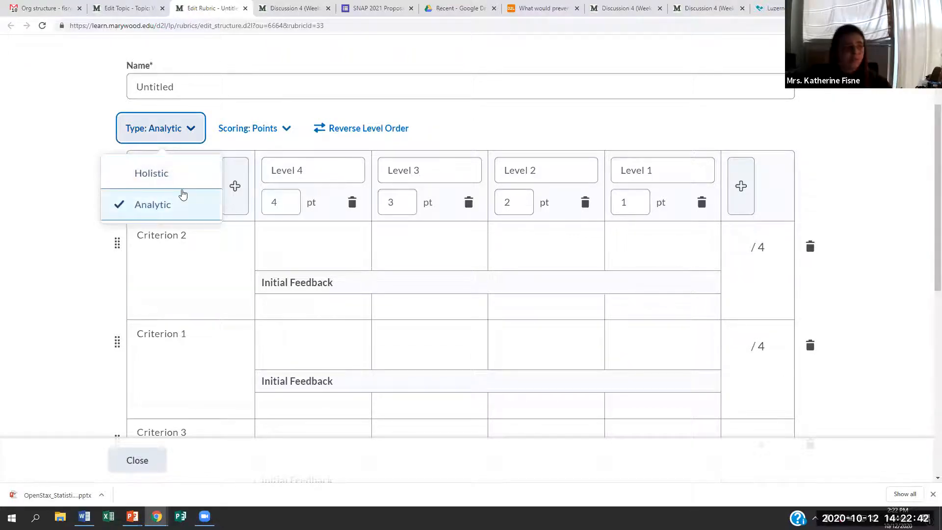
click(175, 176)
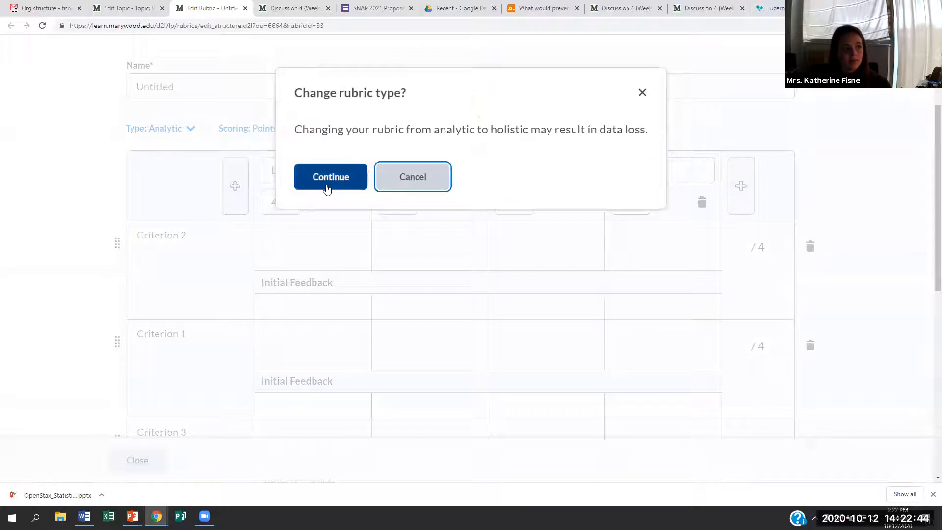
click(327, 189)
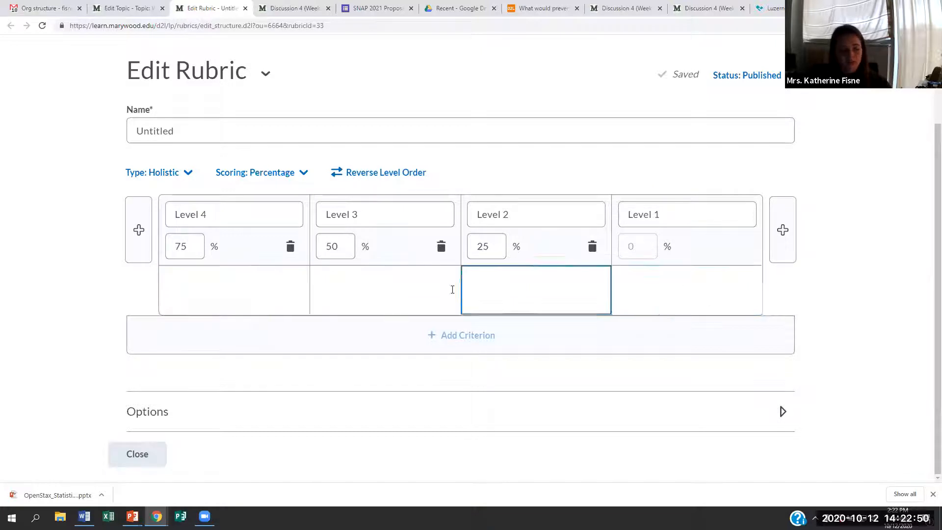
click(300, 174)
click(265, 219)
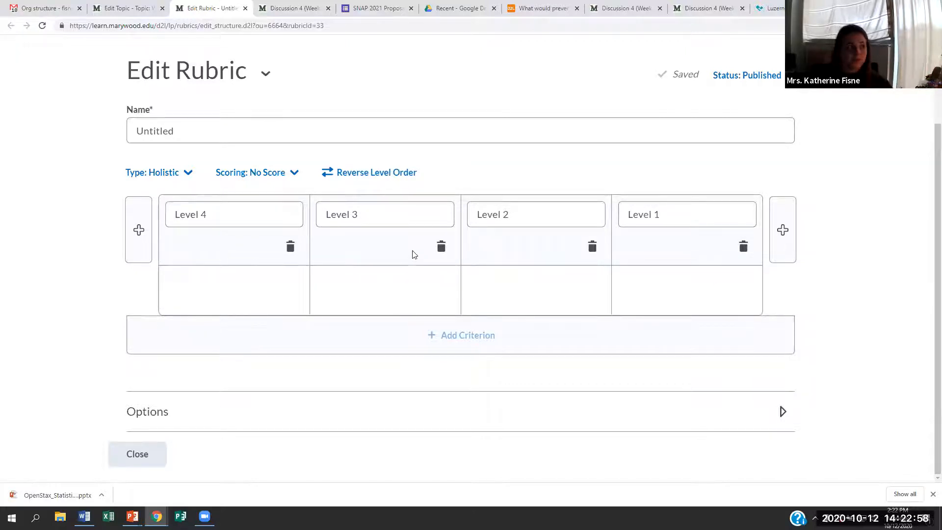
click(141, 454)
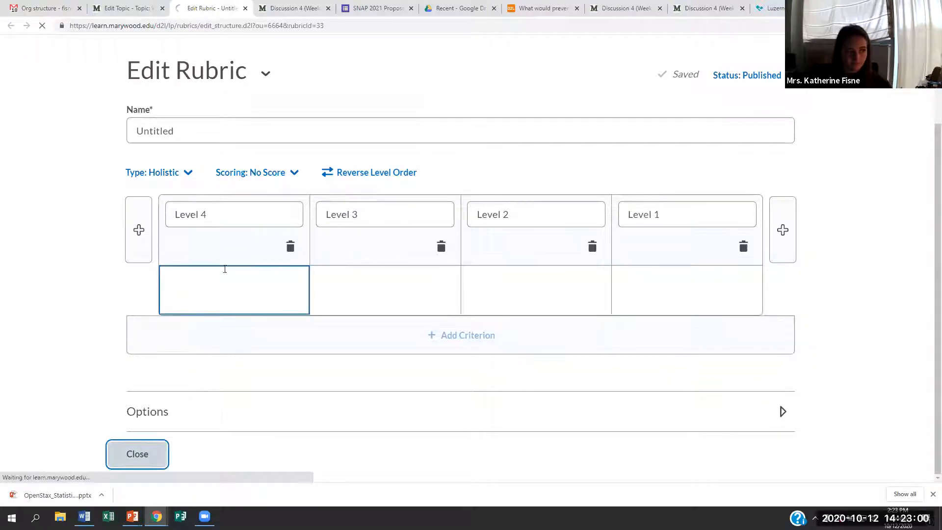
Step: Return to the topic's assessment settings and read the help on assessing individual posts
click(123, 8)
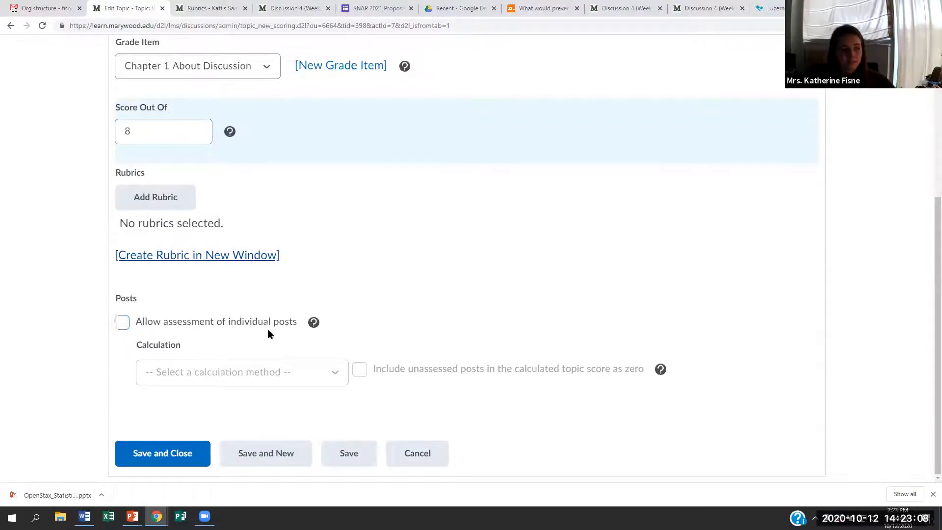
click(315, 329)
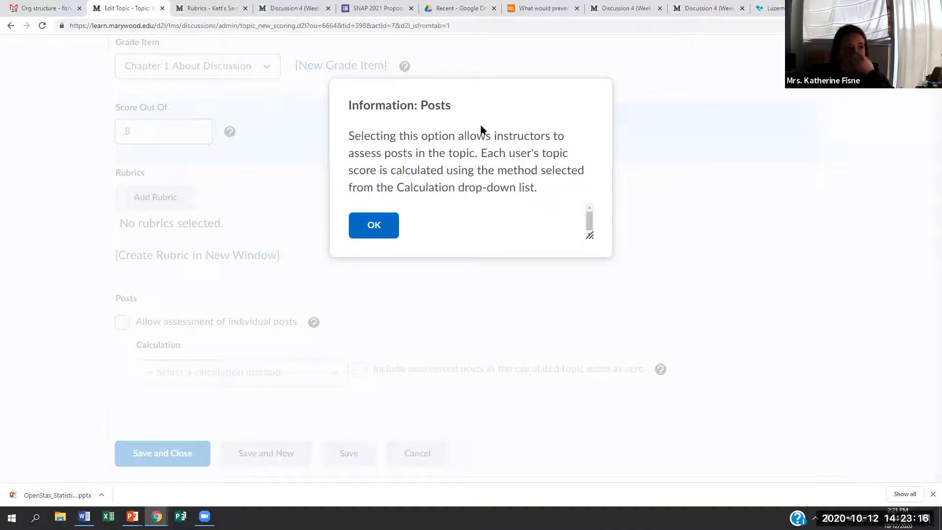
click(365, 237)
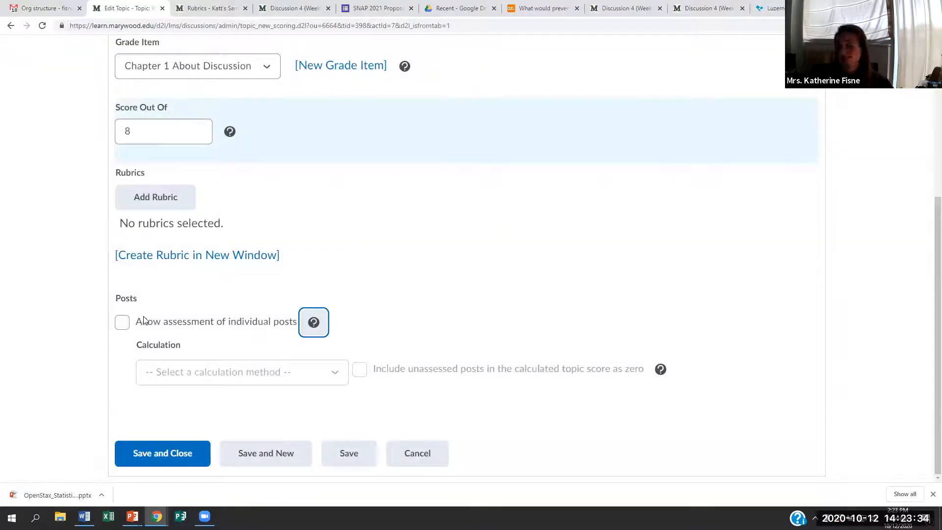
Step: Allow assessment of individual posts, review the available calculation methods and turn the option off again
click(123, 322)
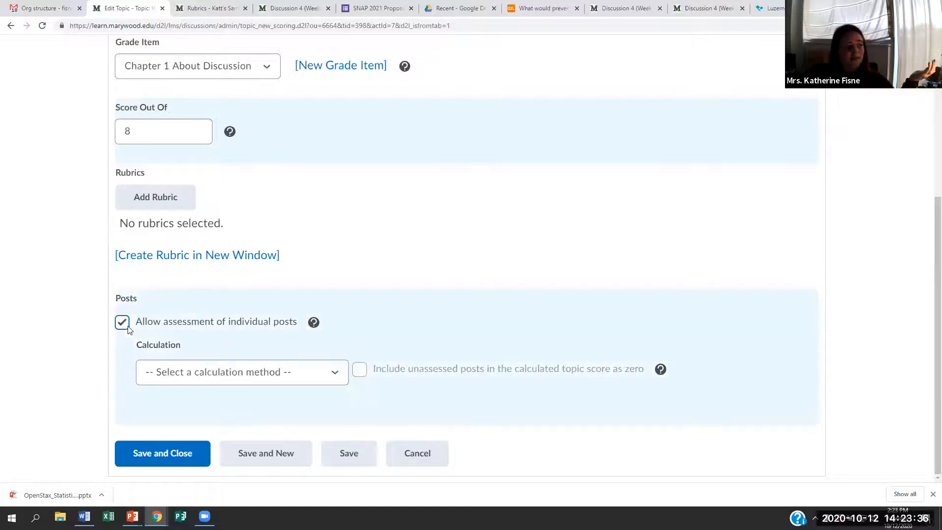
click(287, 379)
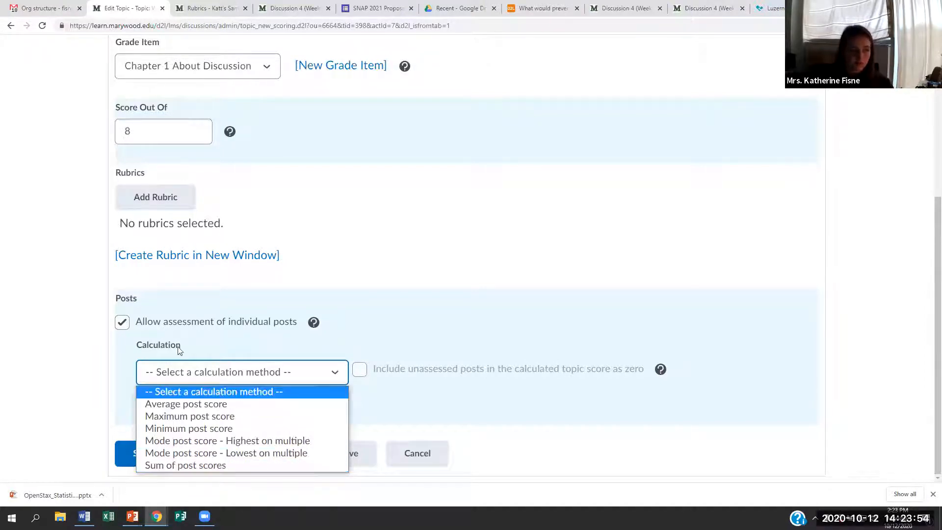
click(194, 313)
click(122, 322)
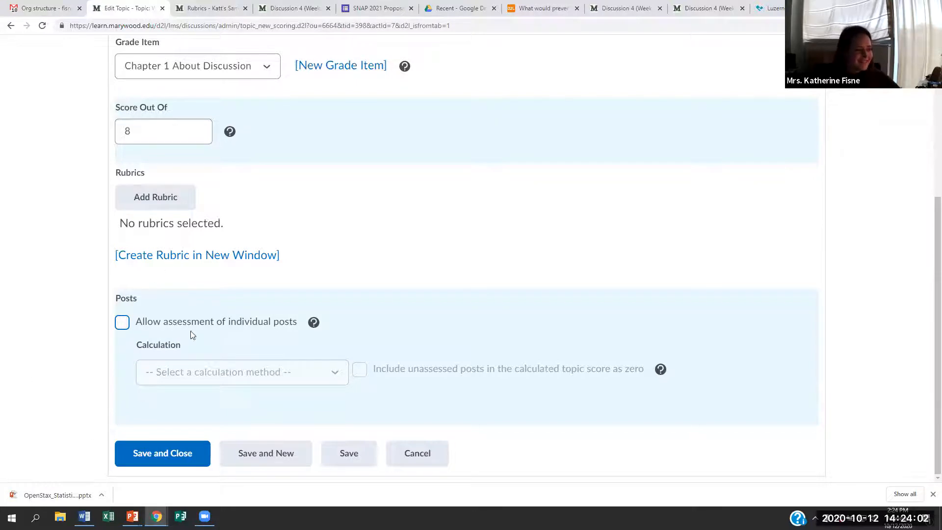
Step: Save and close the topic's settings and review its entry under the Chapter 1 forum in the discussions list
scroll(494, 162, up, 5)
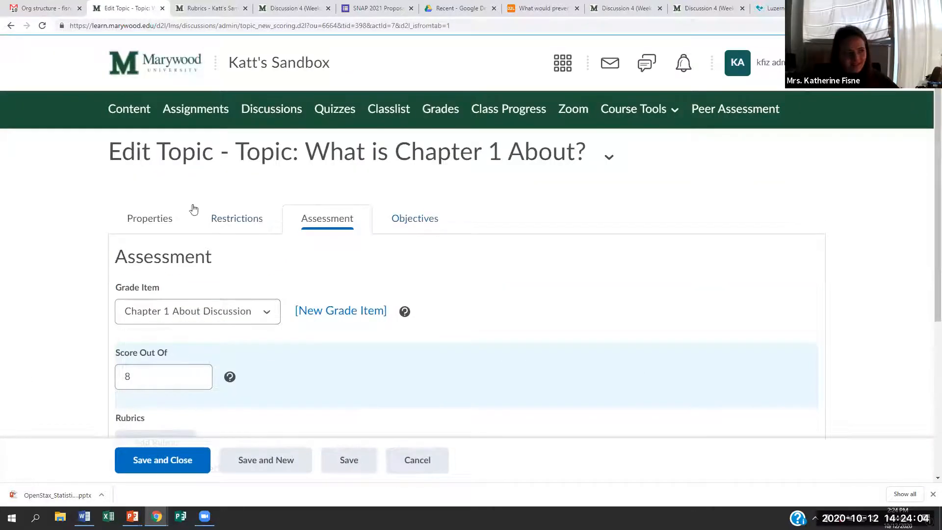
scroll(442, 239, down, 5)
click(171, 466)
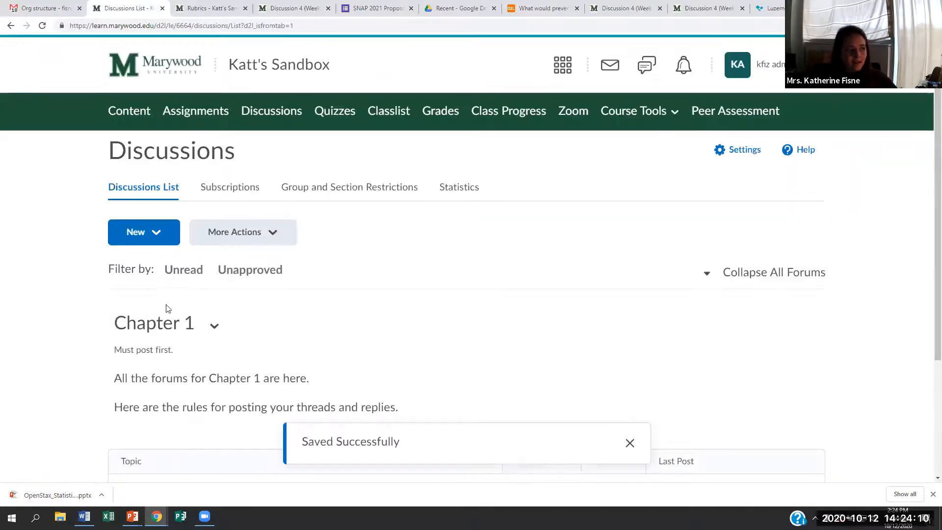
scroll(143, 279, down, 1)
scroll(135, 250, down, 1)
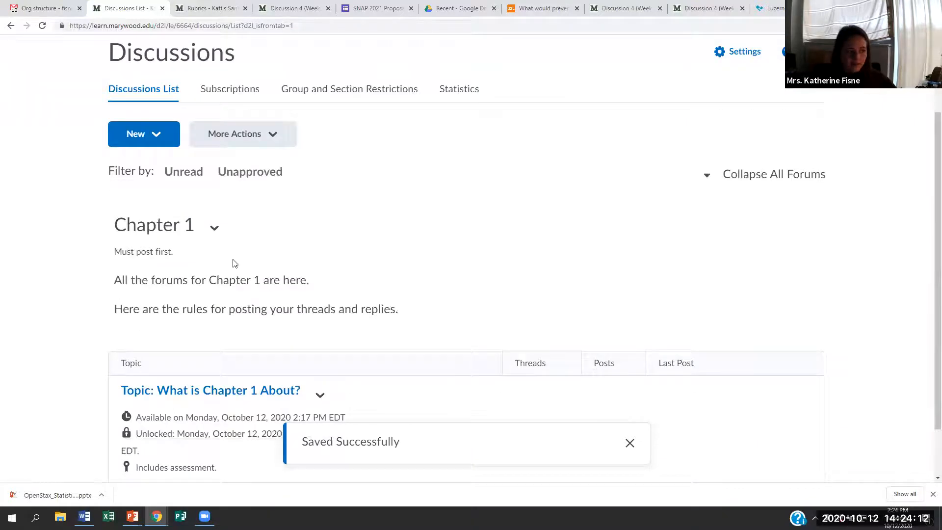
scroll(204, 245, down, 1)
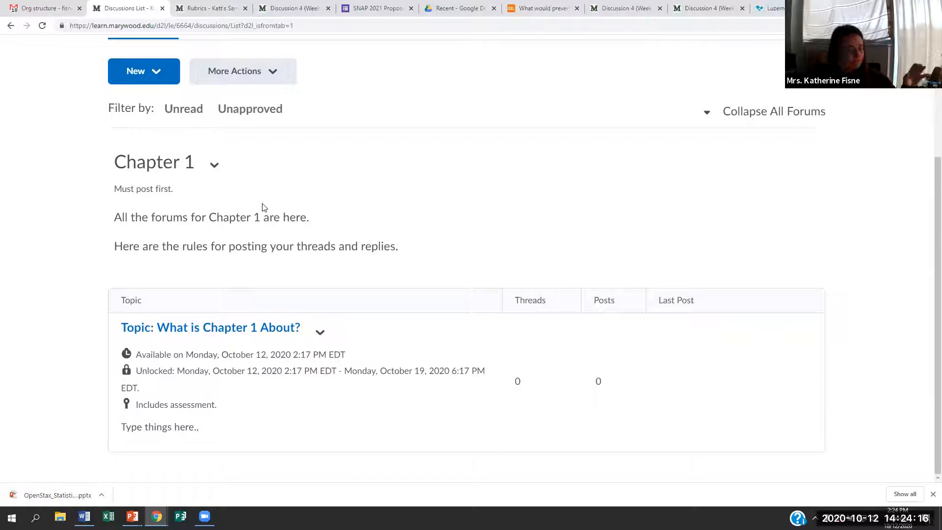
Step: Close the rubrics page and open the discussions list of the Statistics for Behavioral/Social Science course
click(246, 8)
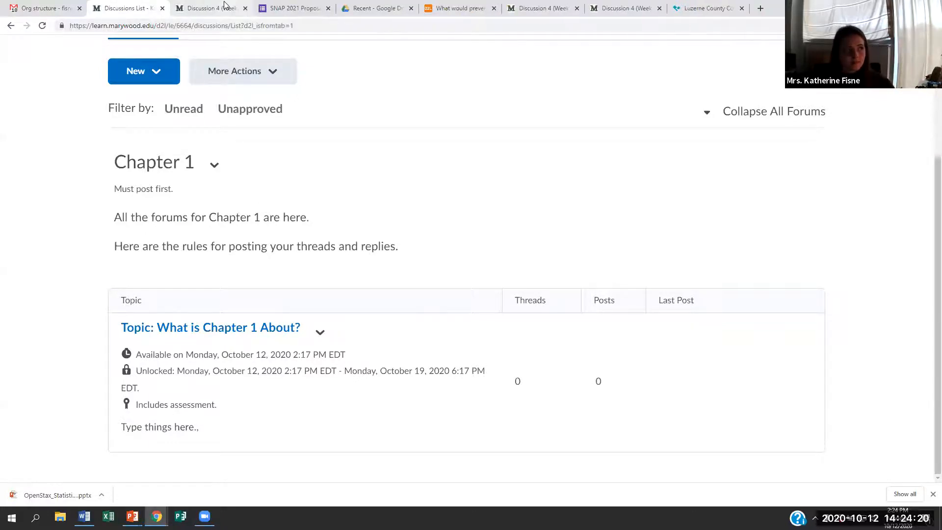
click(233, 6)
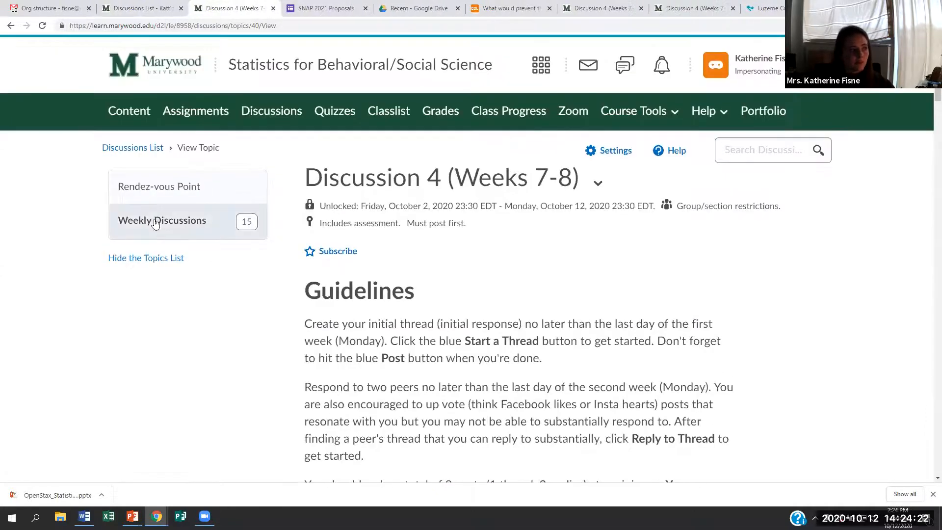
click(283, 113)
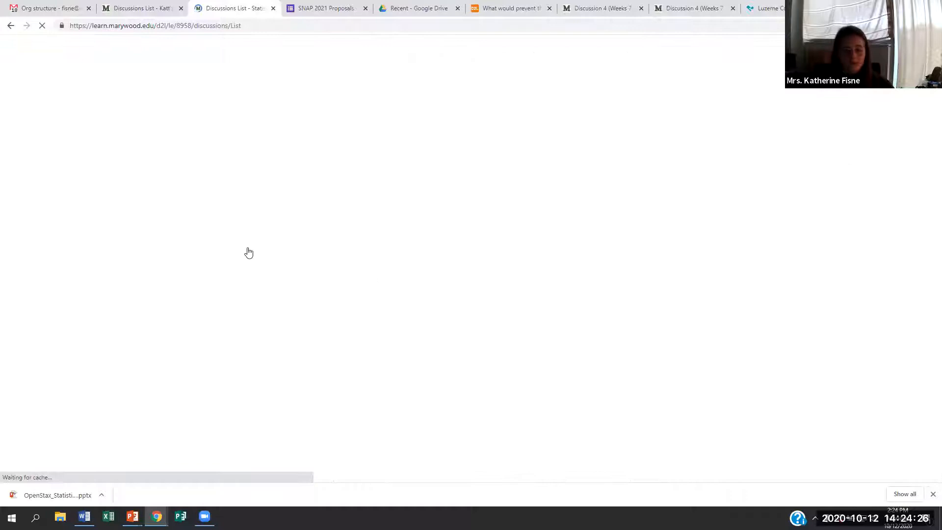
Step: Examine the General Questions topic's moderation label and the Introductions topic in the Rendez-vous Point forum
scroll(299, 245, down, 4)
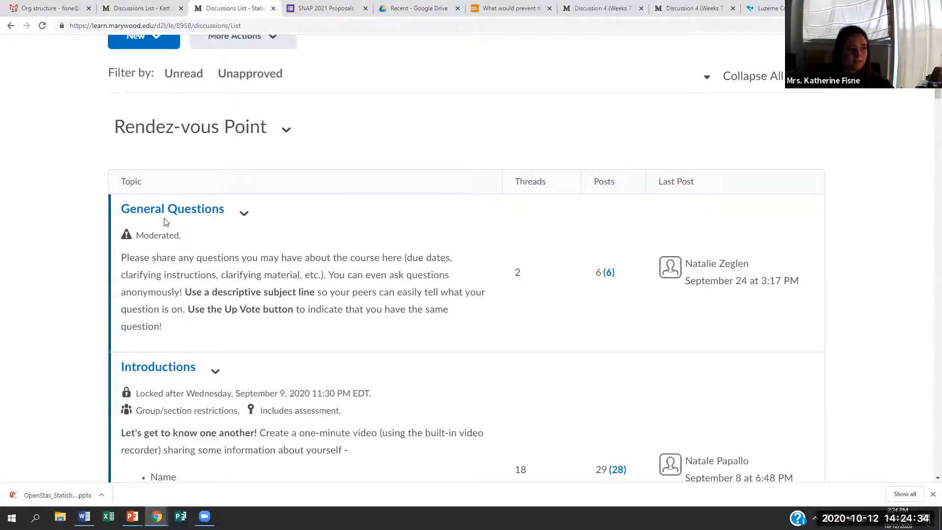
drag(181, 235, 119, 234)
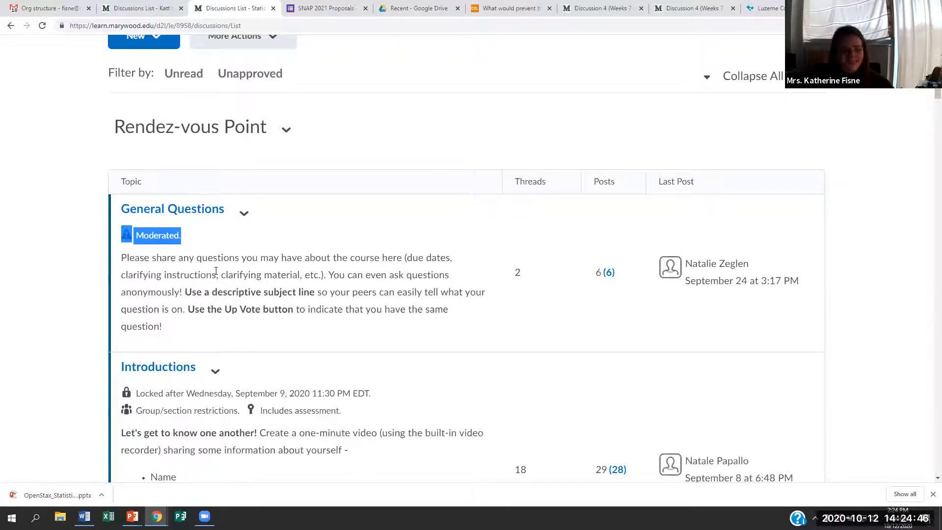
scroll(233, 274, down, 1)
scroll(232, 274, down, 1)
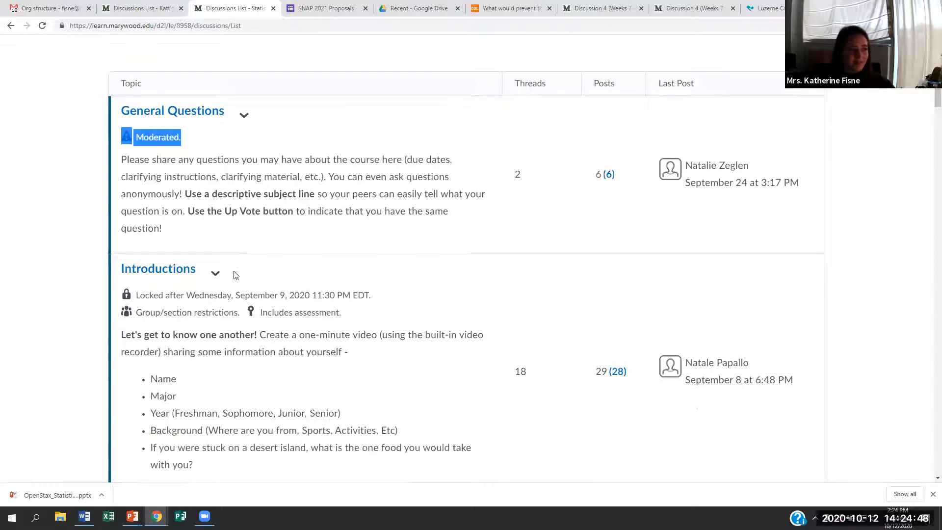
Step: Examine the Introductions topic's lock date, group/section restrictions and assessment labels
drag(128, 299, 370, 304)
drag(137, 314, 236, 314)
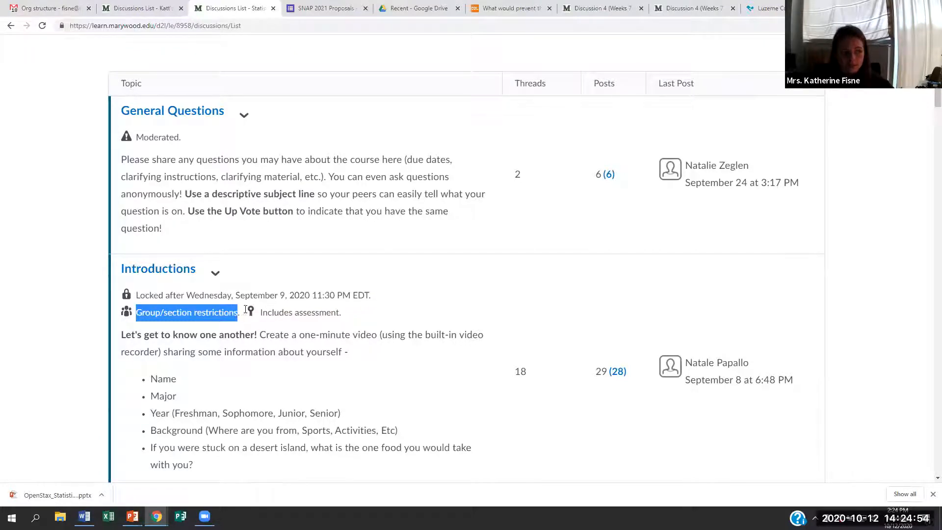
drag(339, 313, 268, 313)
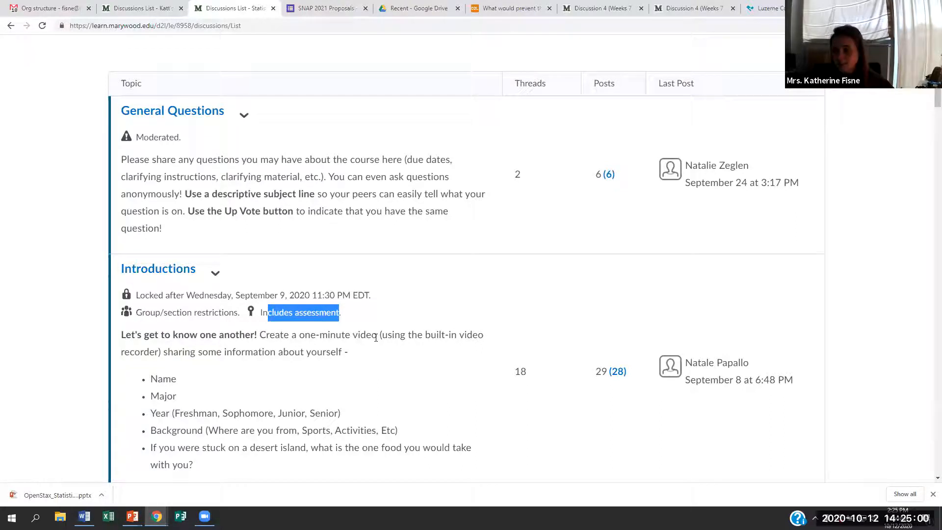
Step: Examine the availability dates, assessment label and must-post-first label of the Discussion 1 (Weeks 1-2) topic
scroll(264, 349, down, 10)
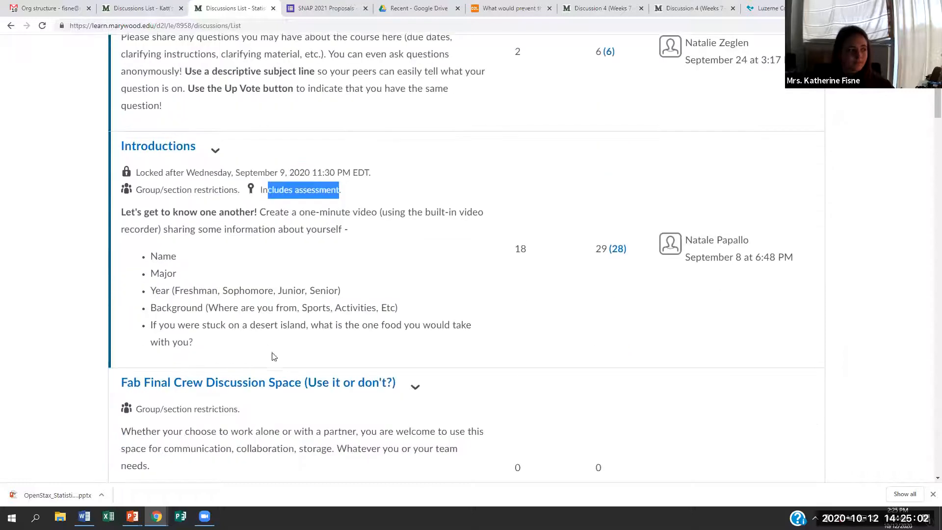
scroll(221, 341, down, 4)
scroll(216, 335, down, 6)
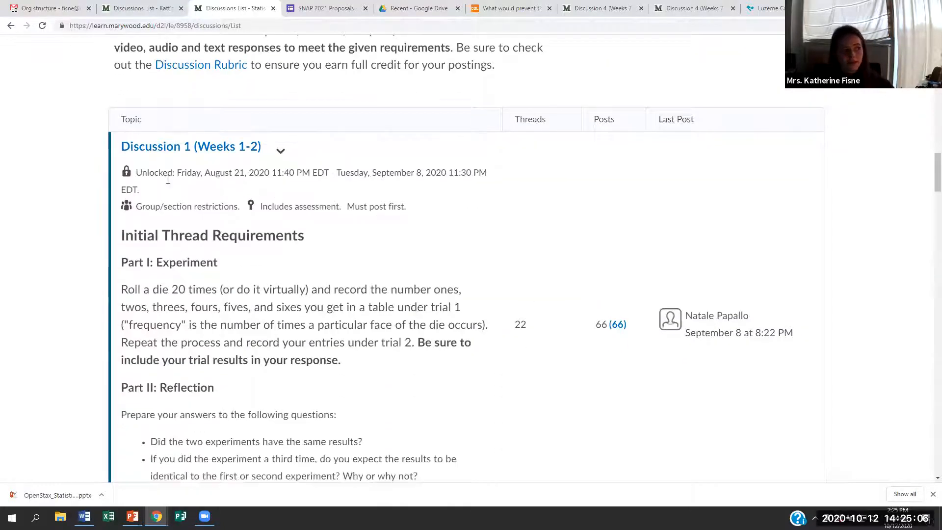
drag(142, 173, 452, 190)
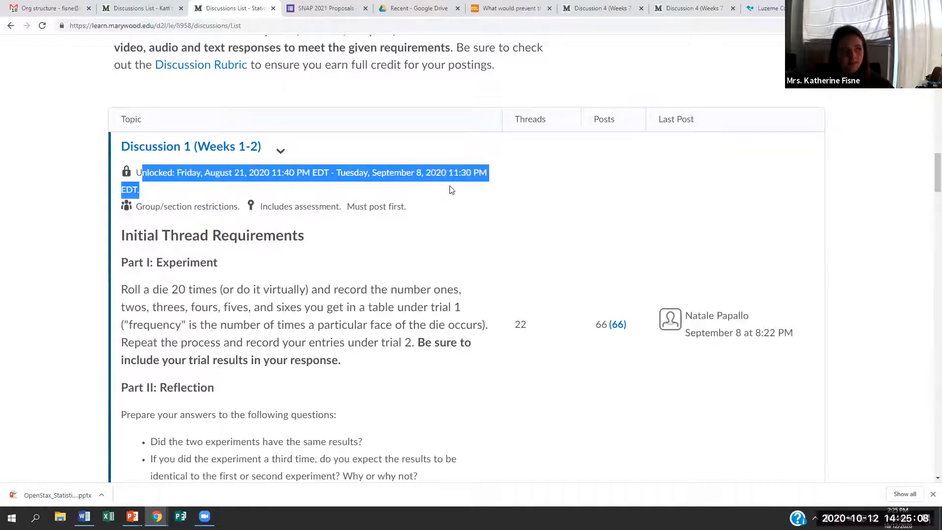
click(172, 208)
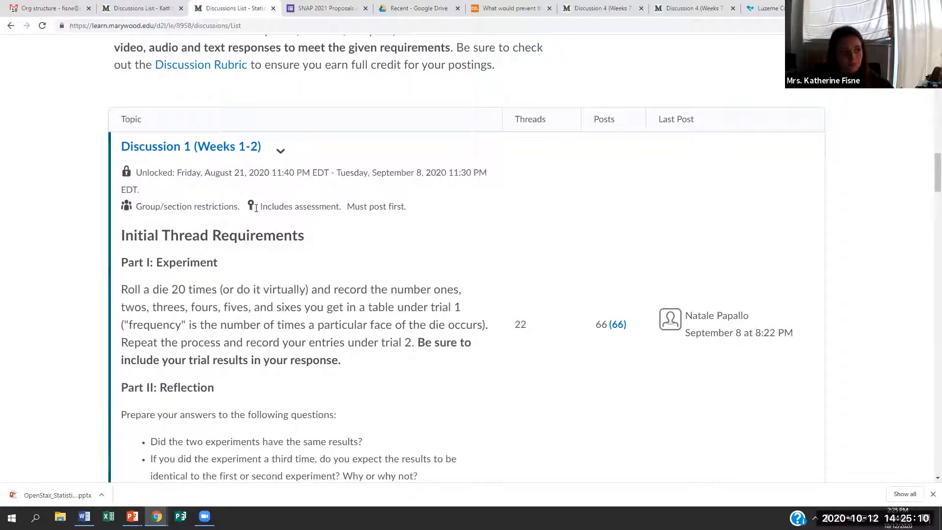
drag(261, 206, 407, 206)
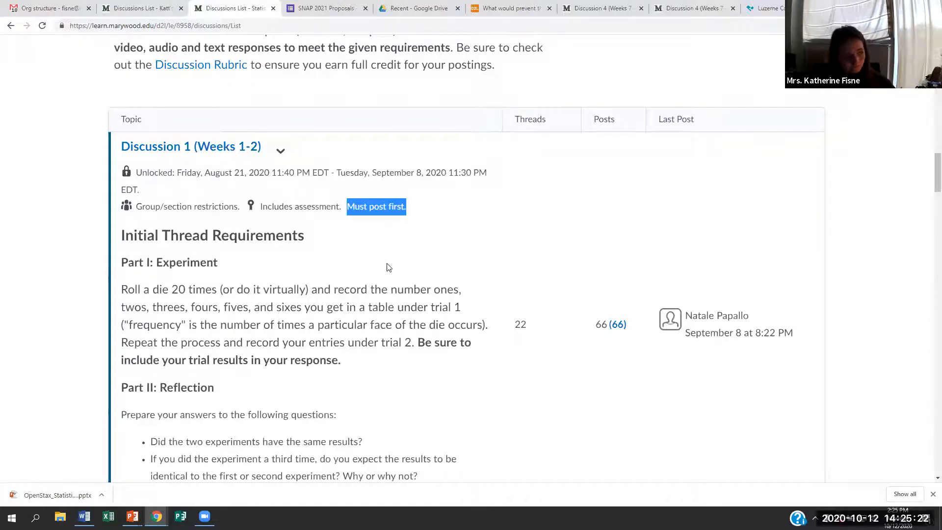
Step: Open the Discussion 4 (Weeks 7-8) topic from the discussions list and bring up its assessment page
scroll(392, 260, down, 1)
scroll(403, 302, up, 2)
scroll(403, 301, down, 18)
scroll(400, 299, down, 15)
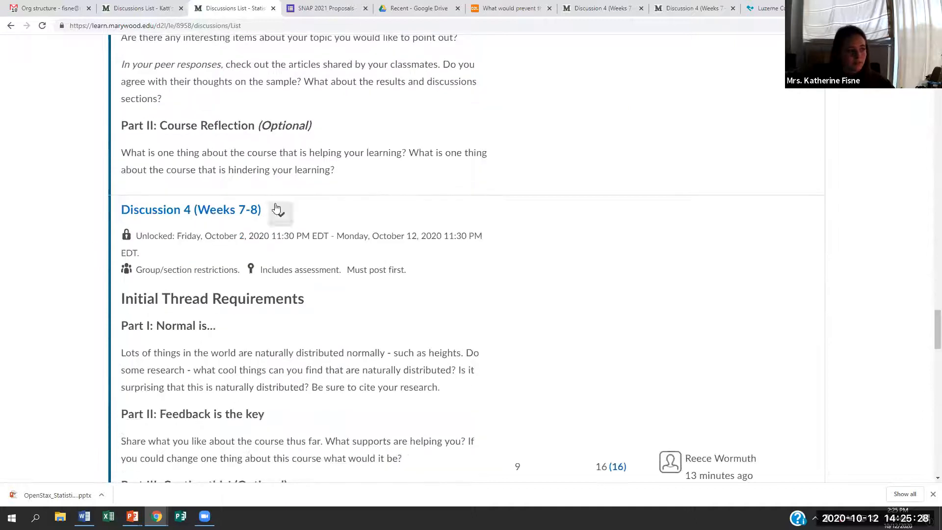
click(201, 212)
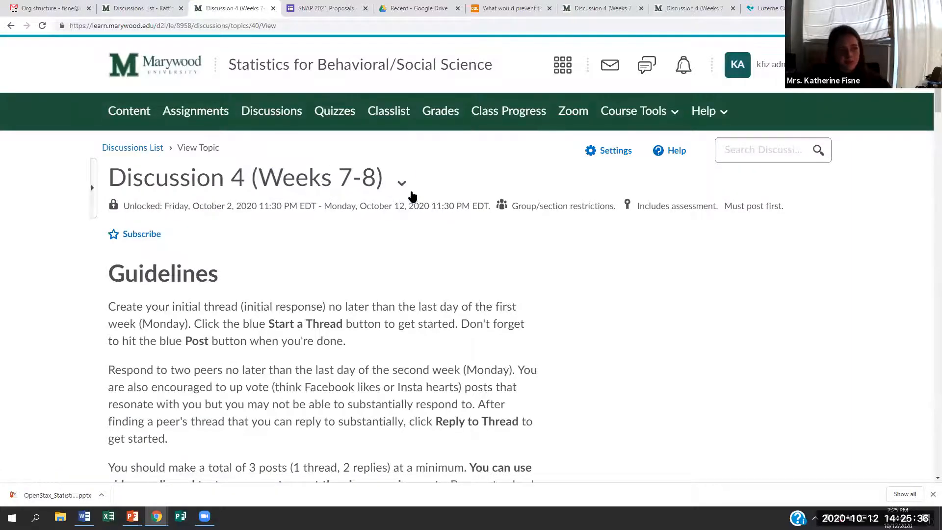
click(402, 182)
click(429, 348)
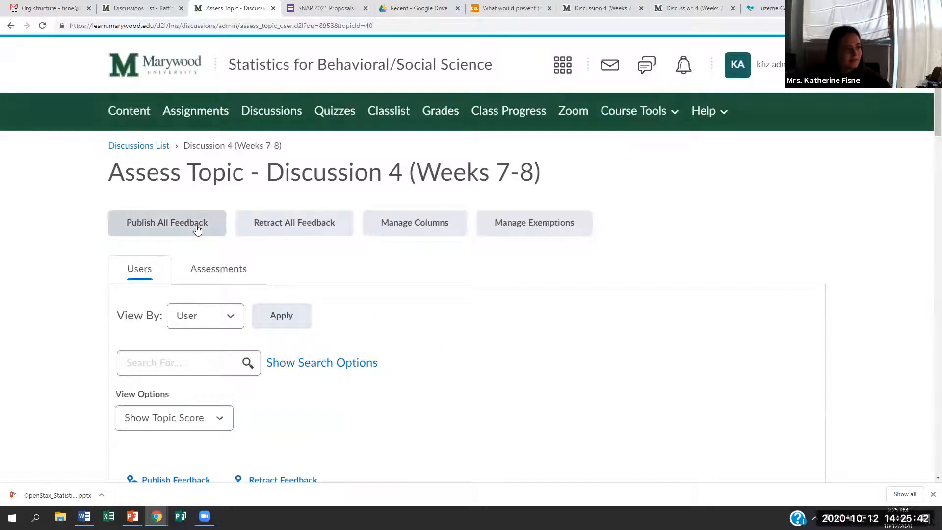
Step: Review the rubric and general feedback area in the first student's Discussion 4 topic score, then briefly open another student's and close it
scroll(197, 229, down, 8)
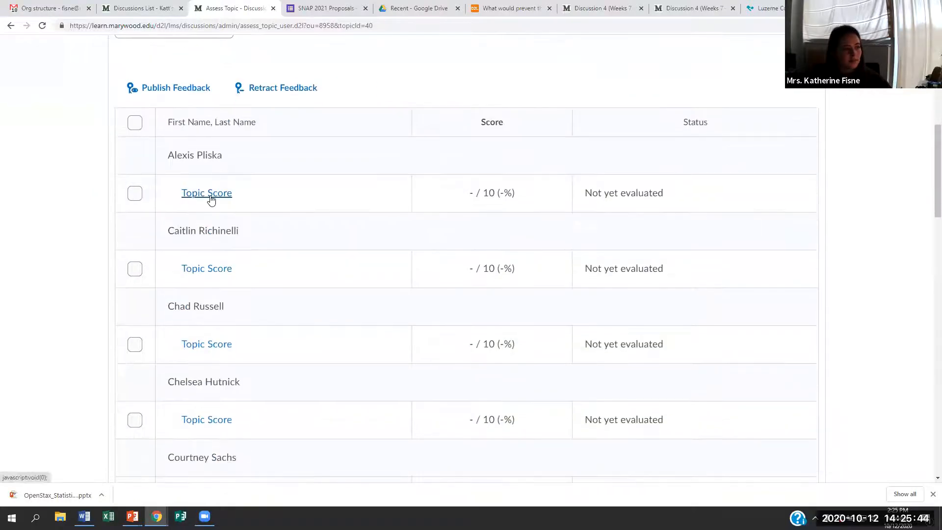
click(211, 194)
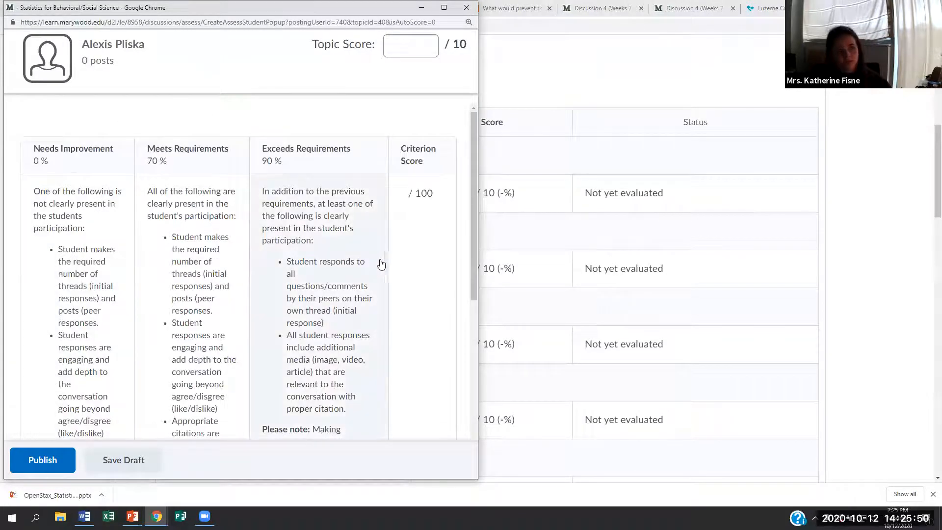
scroll(395, 251, down, 9)
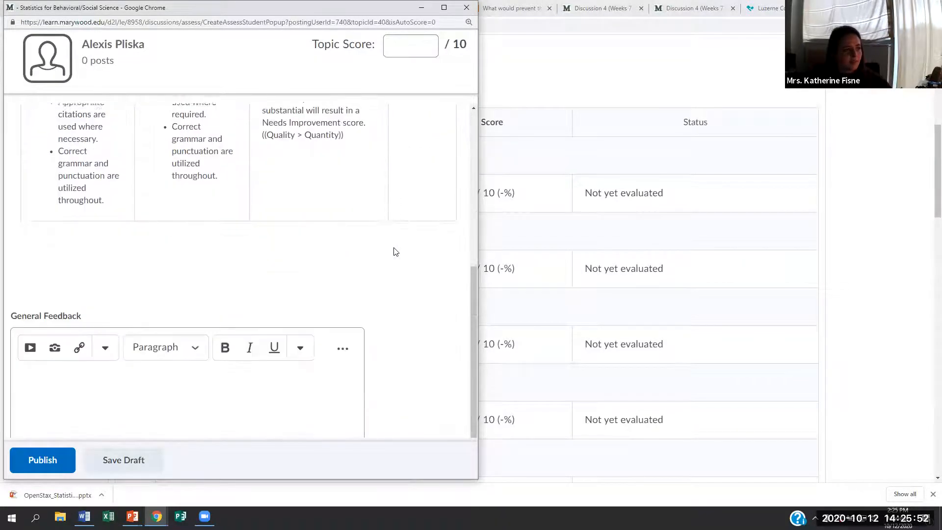
scroll(73, 148, down, 1)
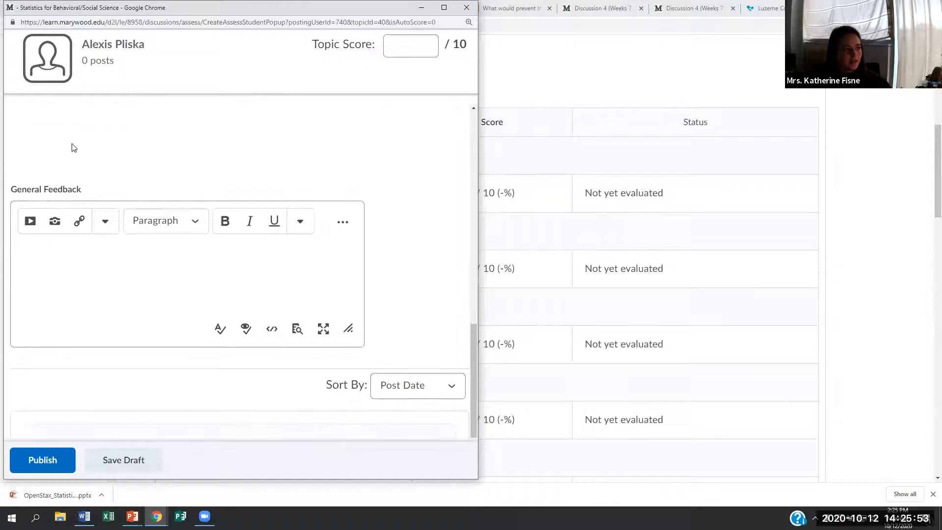
click(466, 7)
scroll(172, 98, up, 5)
scroll(208, 147, down, 7)
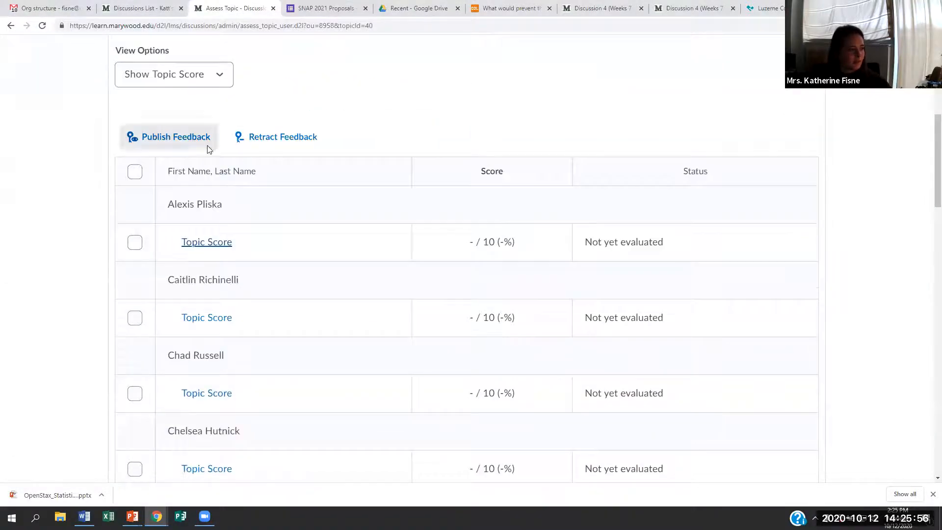
click(206, 247)
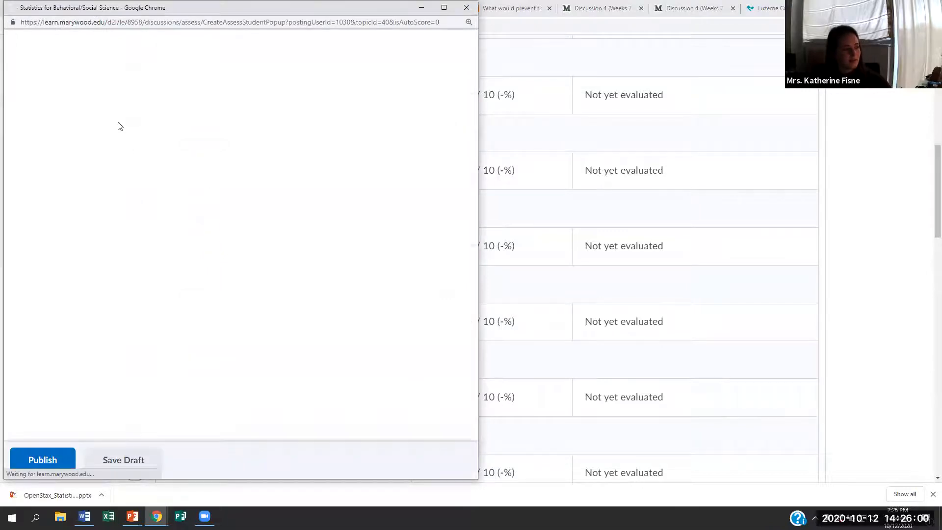
click(467, 8)
scroll(208, 100, up, 10)
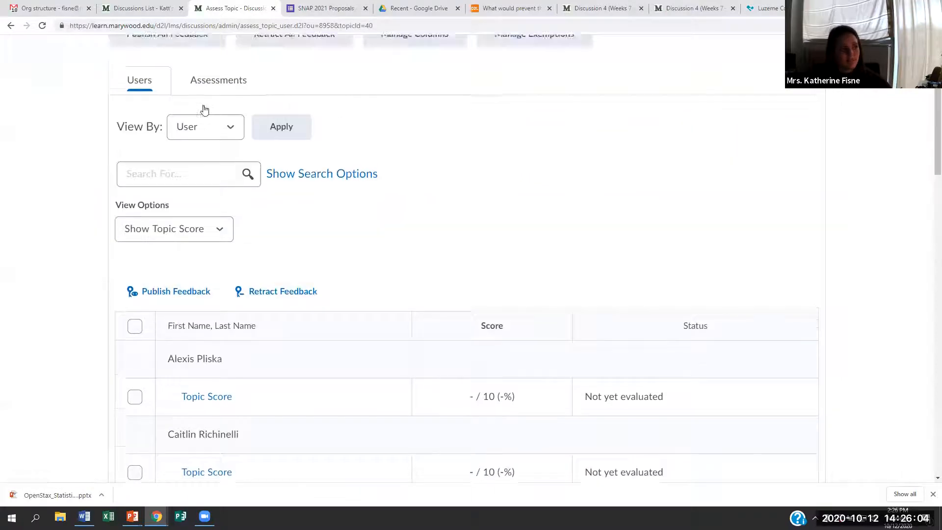
Step: Return to the discussions list and open the assessment page of the Discussion 1 (Weeks 1-2) topic
click(152, 147)
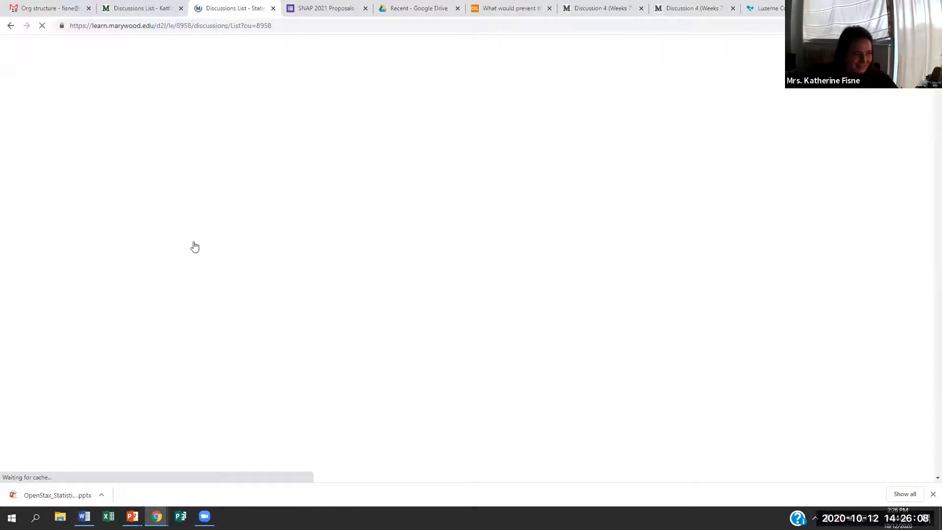
scroll(208, 217, down, 15)
scroll(203, 237, down, 10)
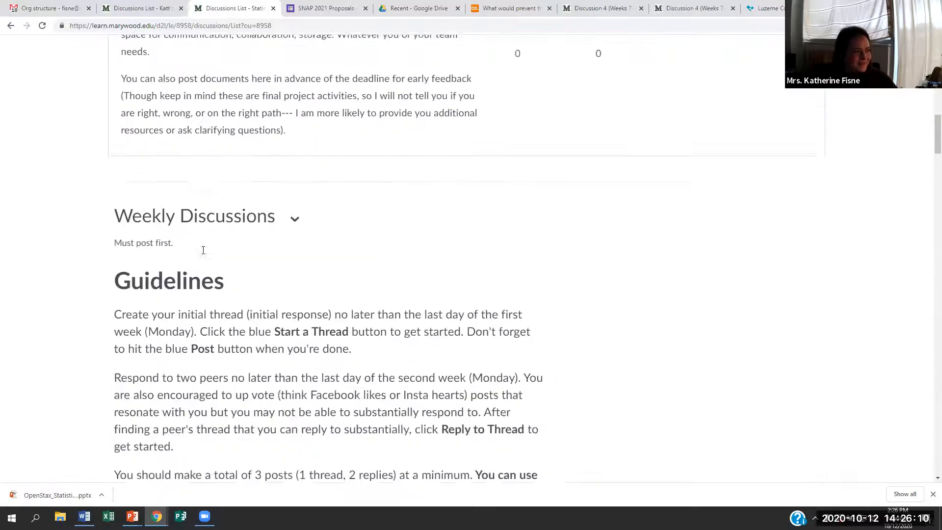
click(191, 196)
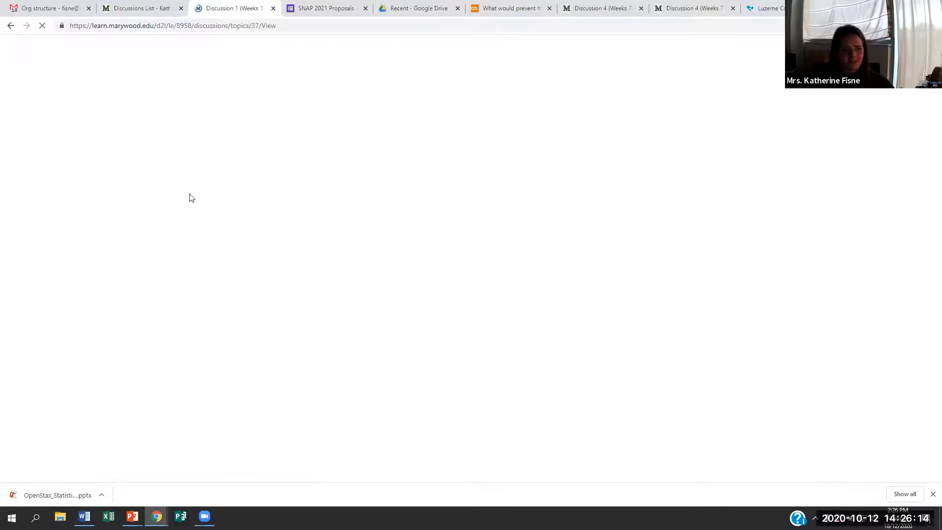
scroll(459, 215, down, 13)
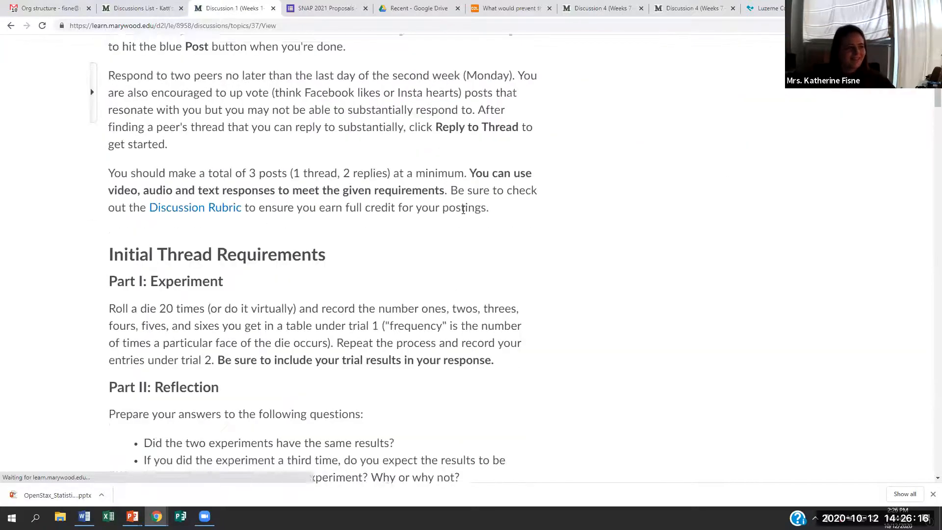
scroll(466, 219, up, 15)
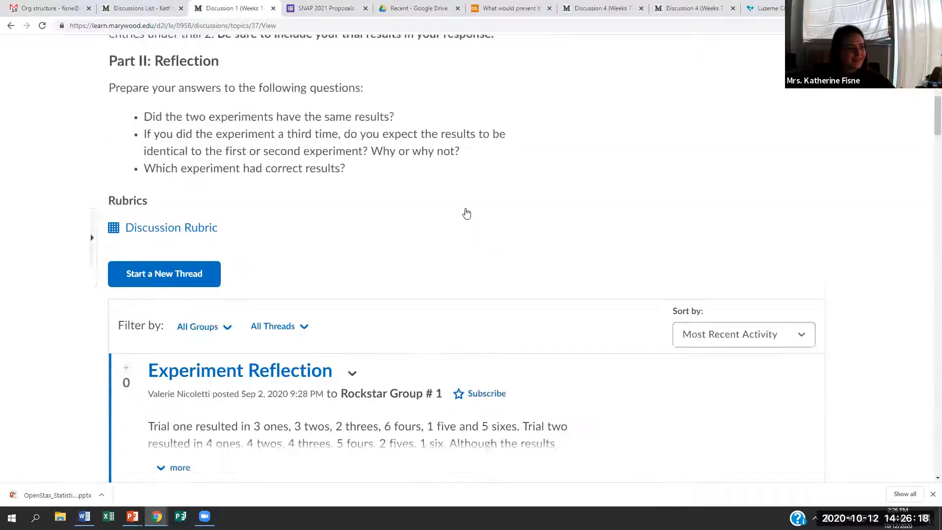
click(401, 84)
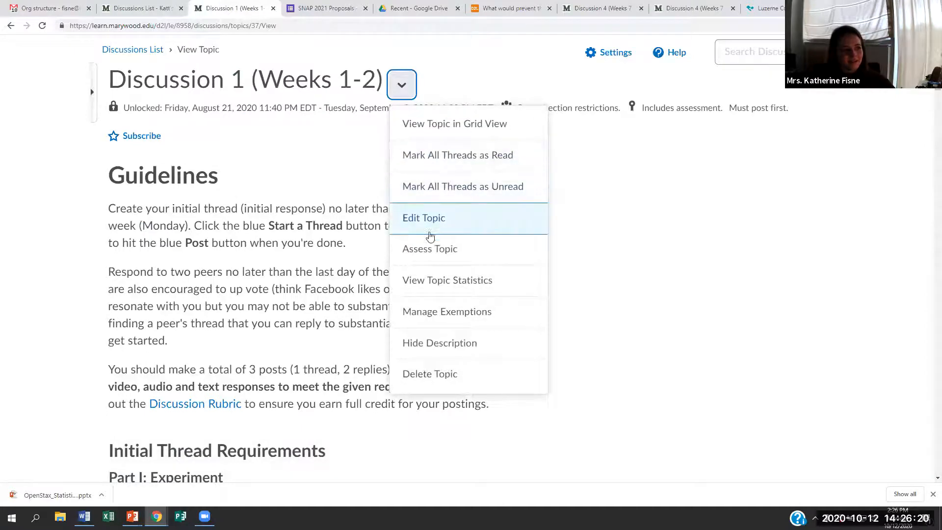
click(430, 242)
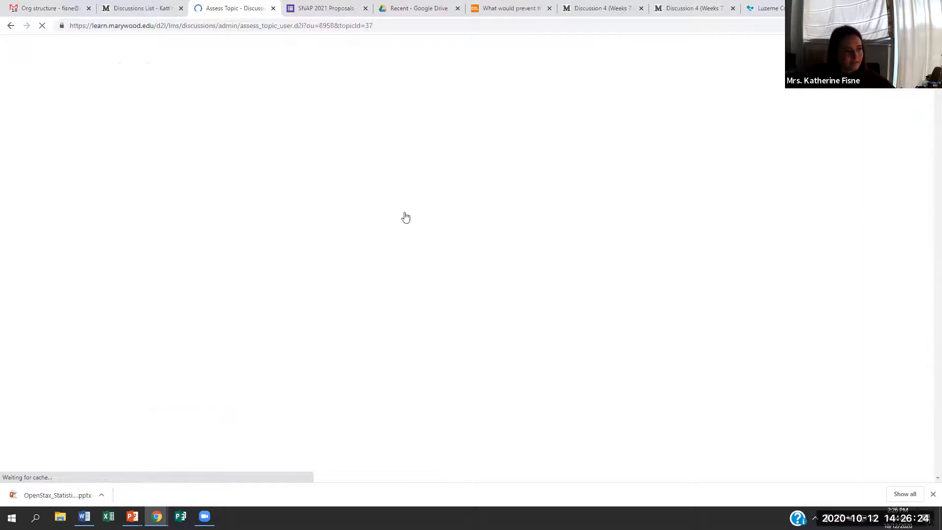
Step: Open the first student's Discussion 1 topic score and review the rubric selection, general feedback and submitted post
scroll(263, 162, down, 7)
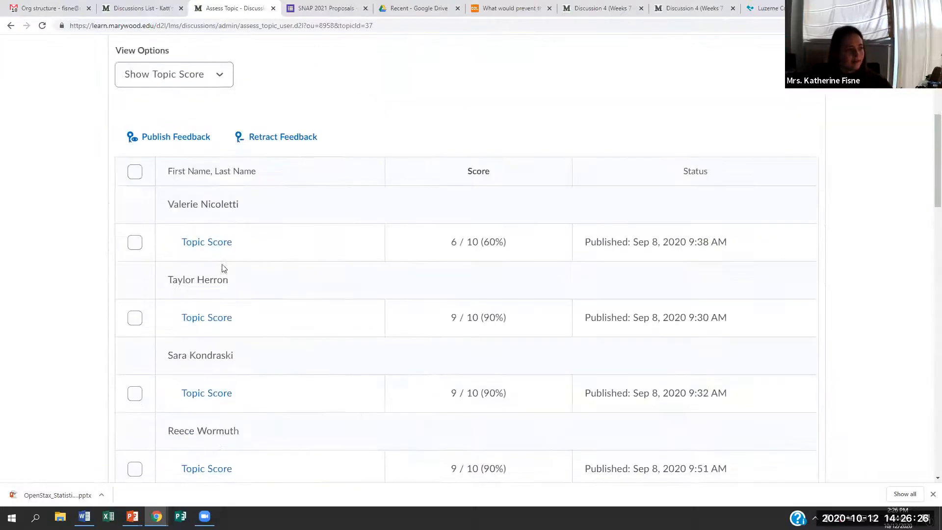
click(213, 240)
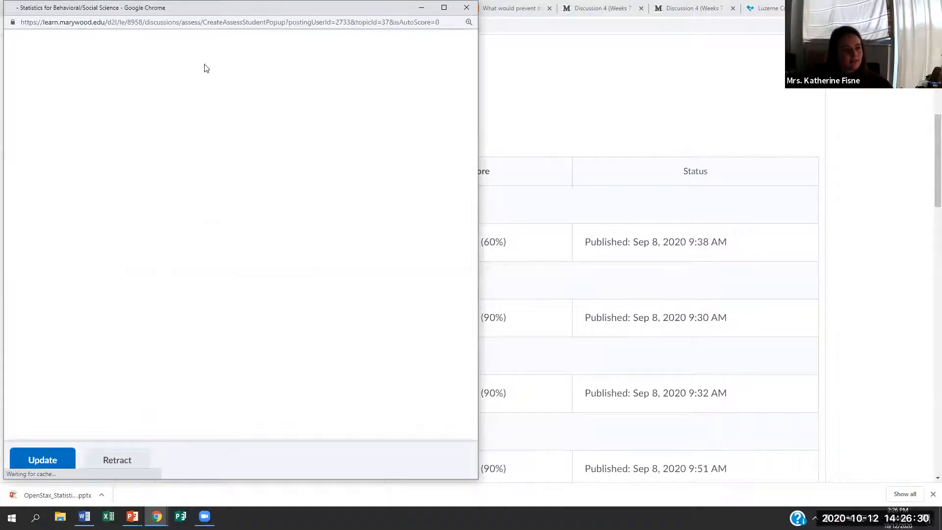
scroll(192, 166, down, 1)
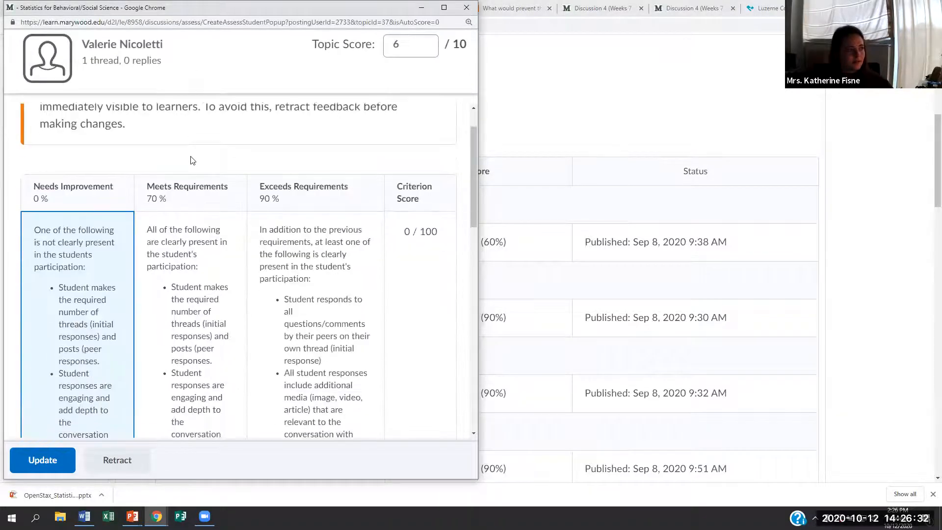
scroll(147, 159, up, 1)
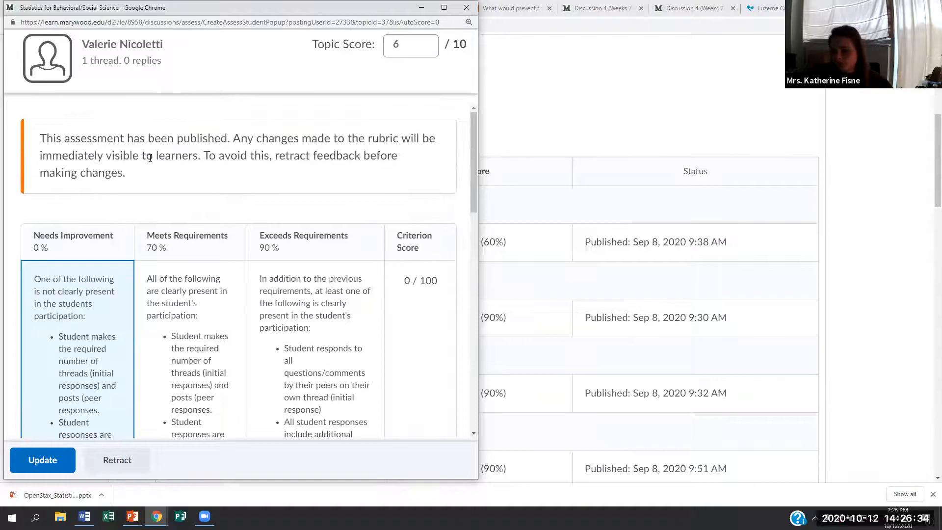
scroll(150, 161, down, 5)
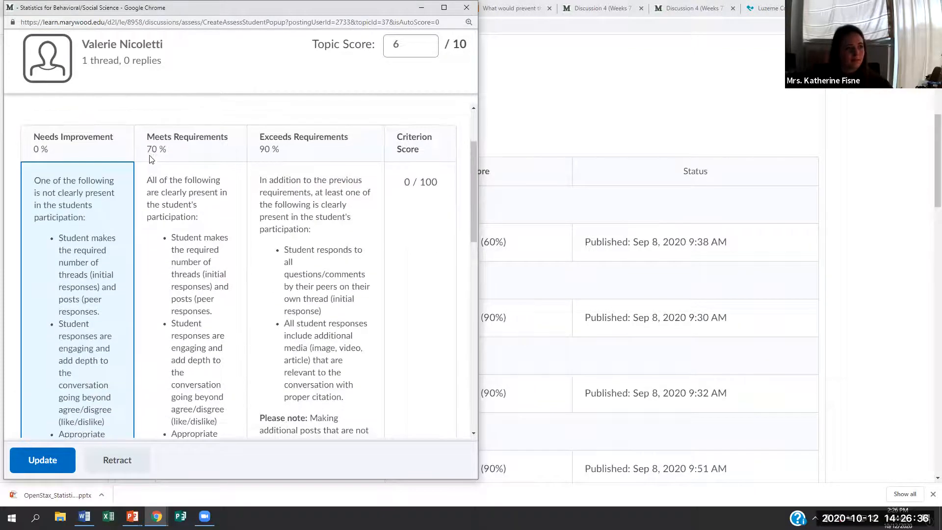
scroll(235, 167, down, 6)
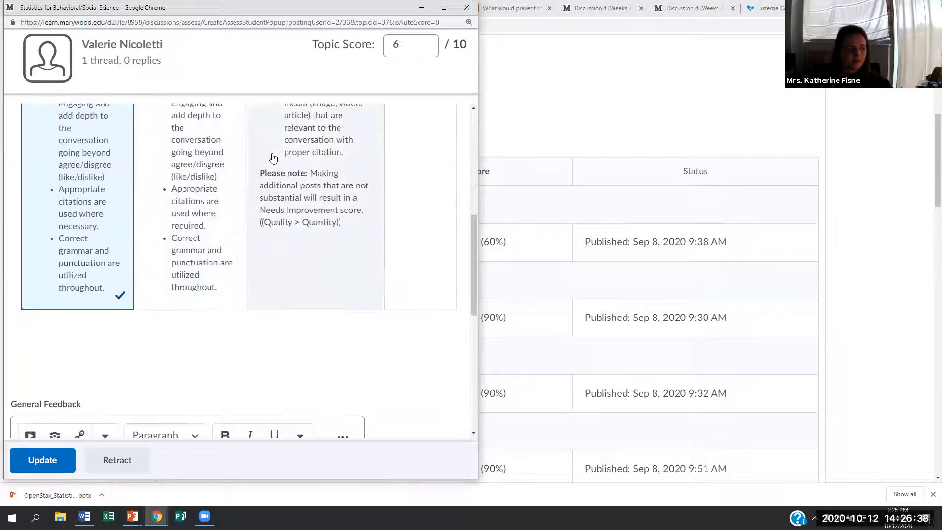
scroll(255, 172, down, 1)
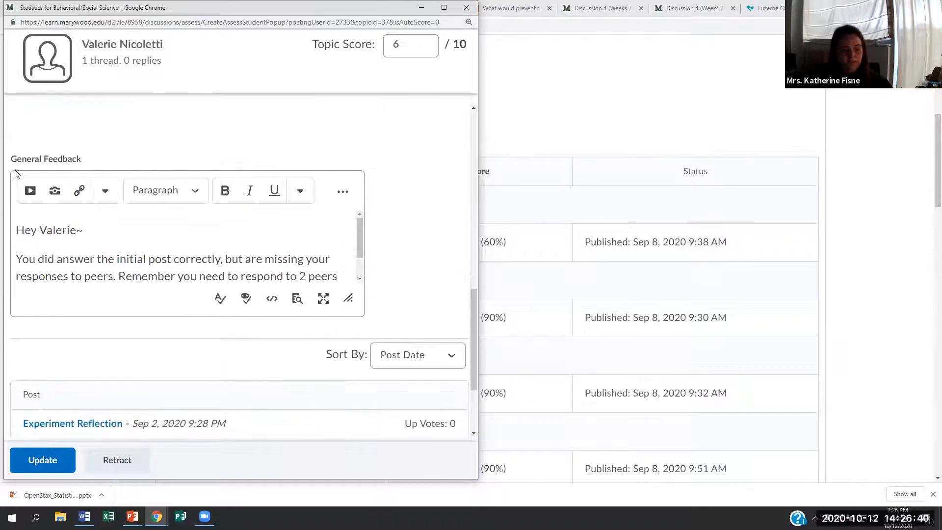
scroll(180, 294, down, 3)
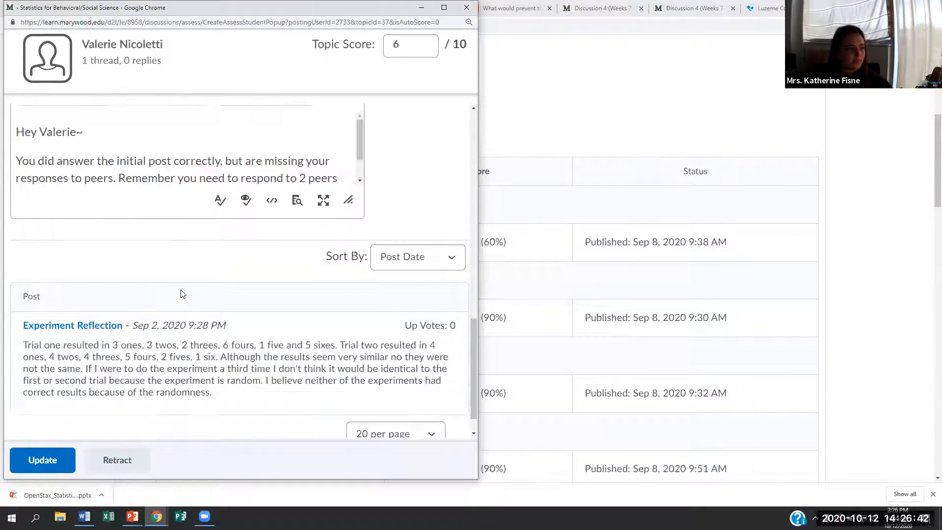
Step: Highlight the student's post in the assessment window and sort the posts by Best Post
drag(44, 269, 349, 388)
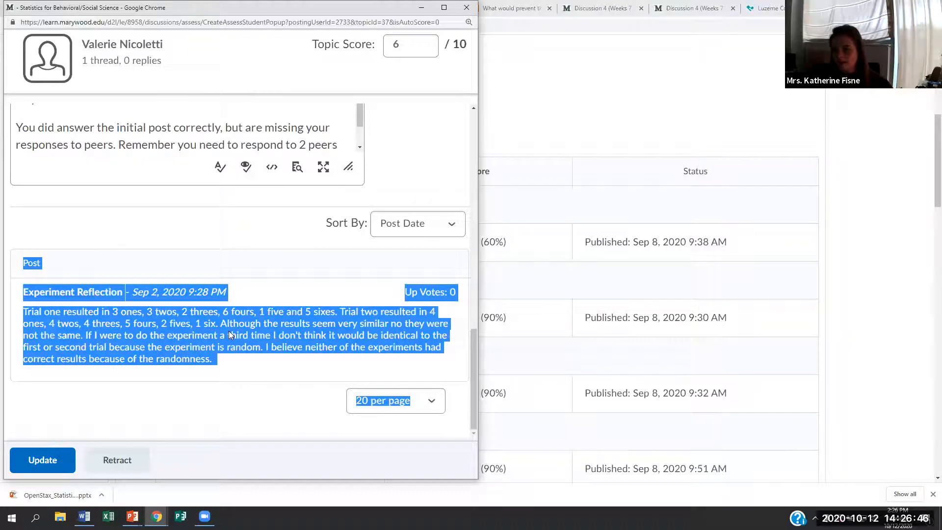
click(432, 224)
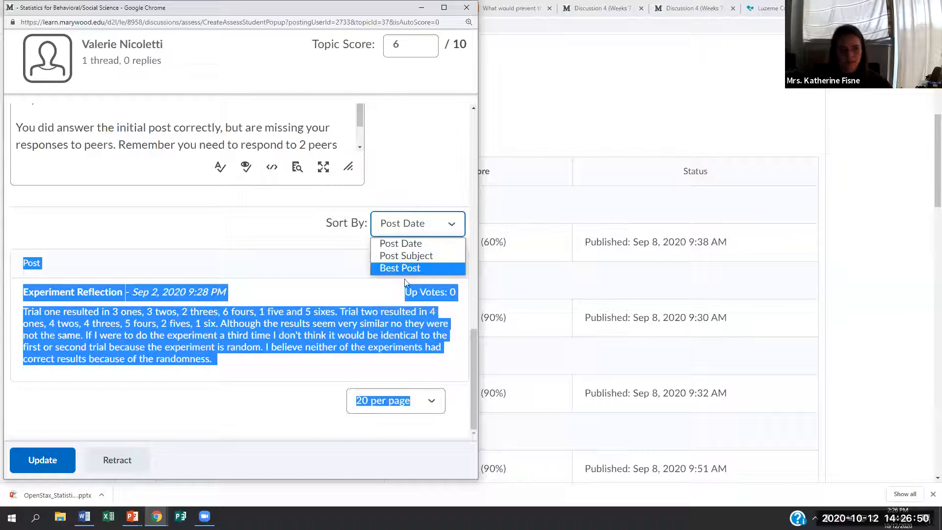
click(429, 268)
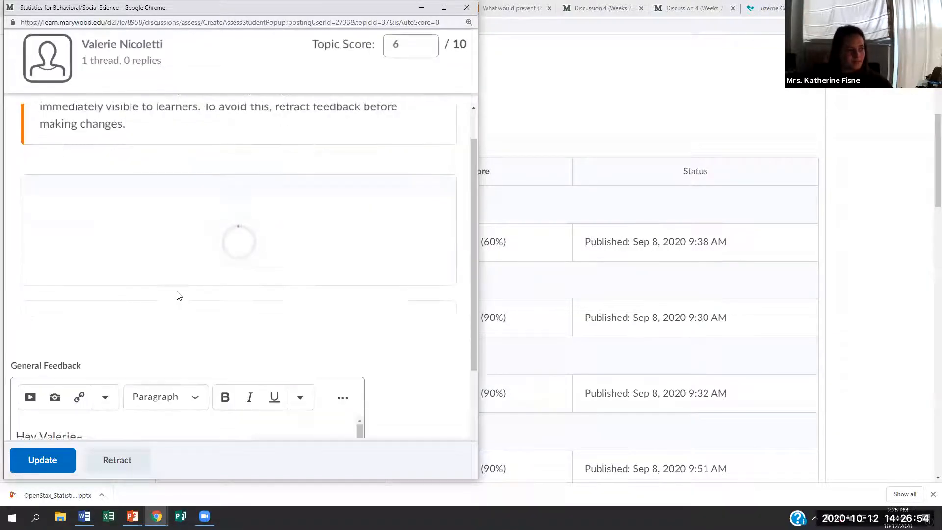
Step: Review the rubric area, general feedback and submitted post in the first student's Discussion 1 topic score, then close the assessment window
scroll(119, 254, down, 7)
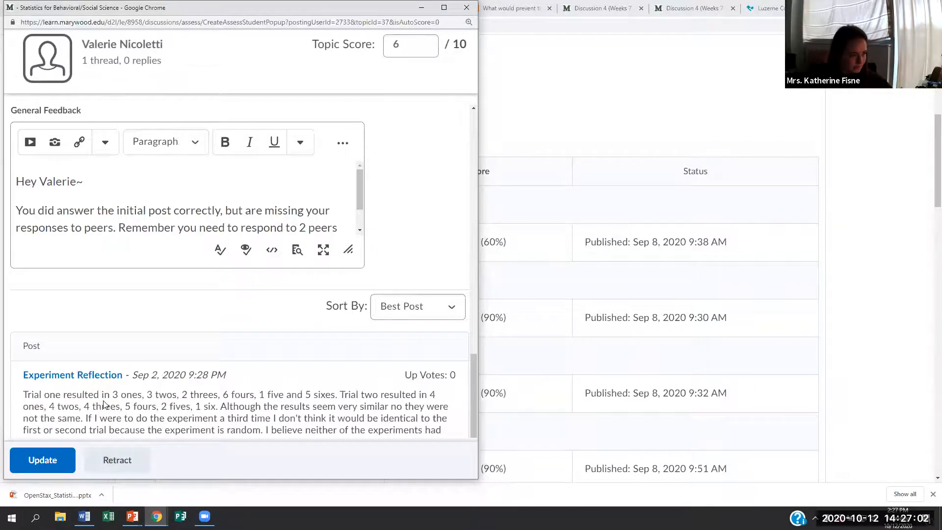
scroll(104, 403, up, 6)
scroll(102, 402, down, 6)
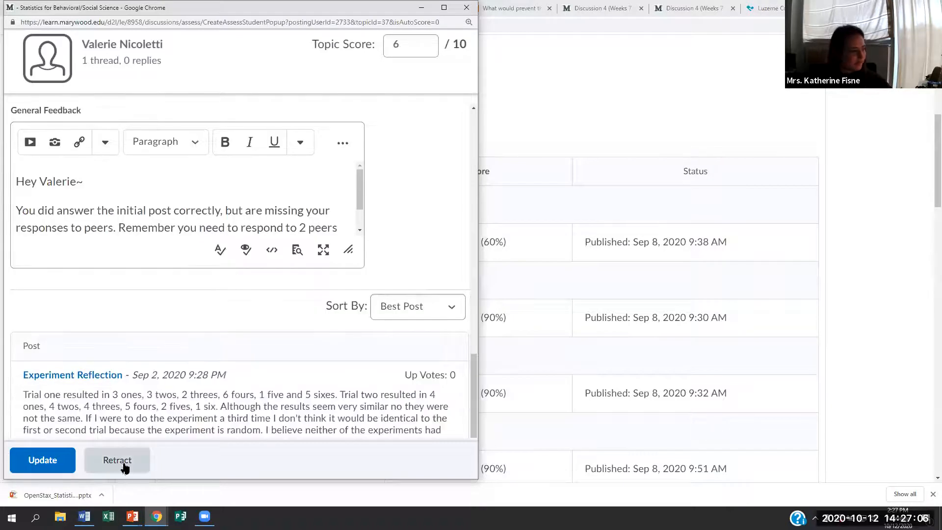
scroll(306, 247, up, 2)
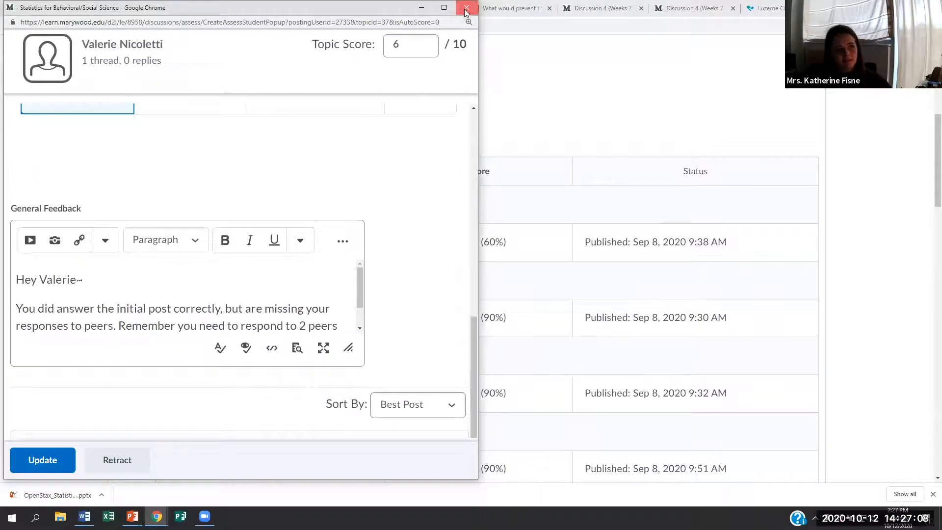
click(467, 7)
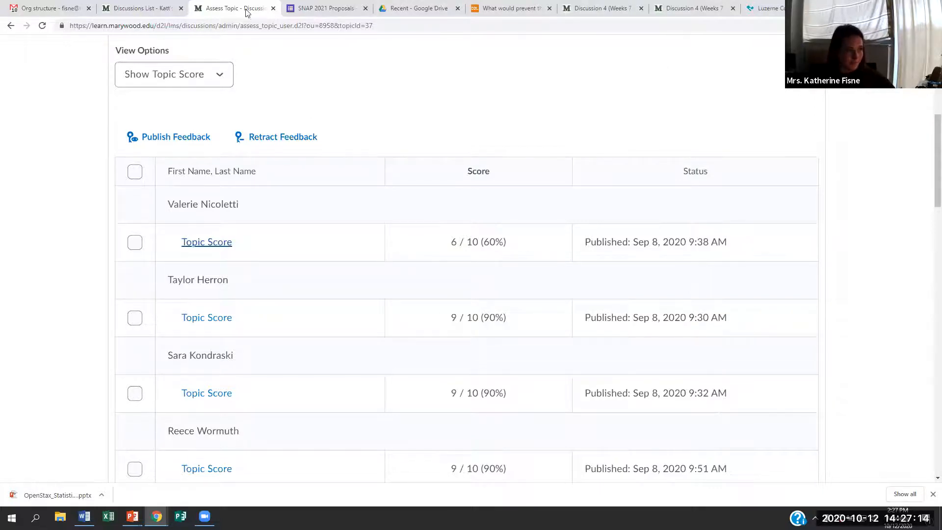
Step: Close the Discussion 1 assessment page, return to the sandbox course's discussions list and open its discussion statistics
click(273, 9)
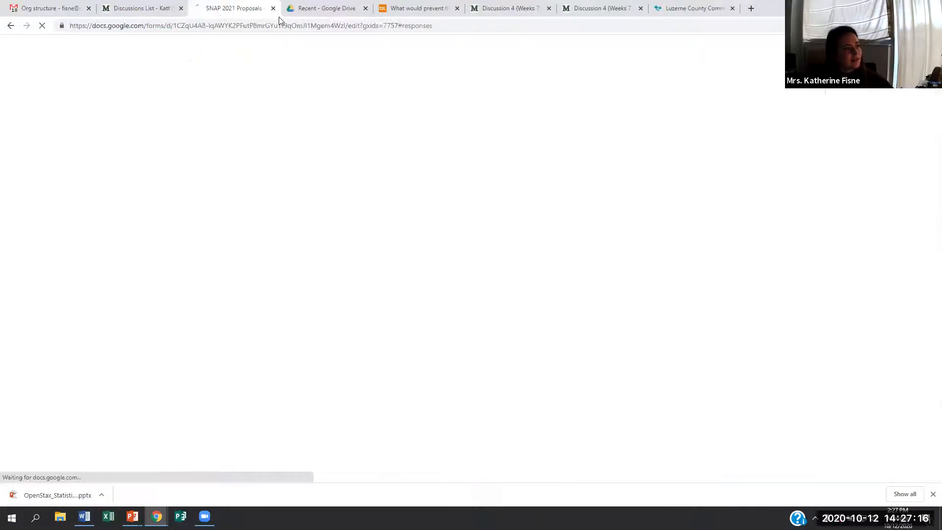
click(151, 6)
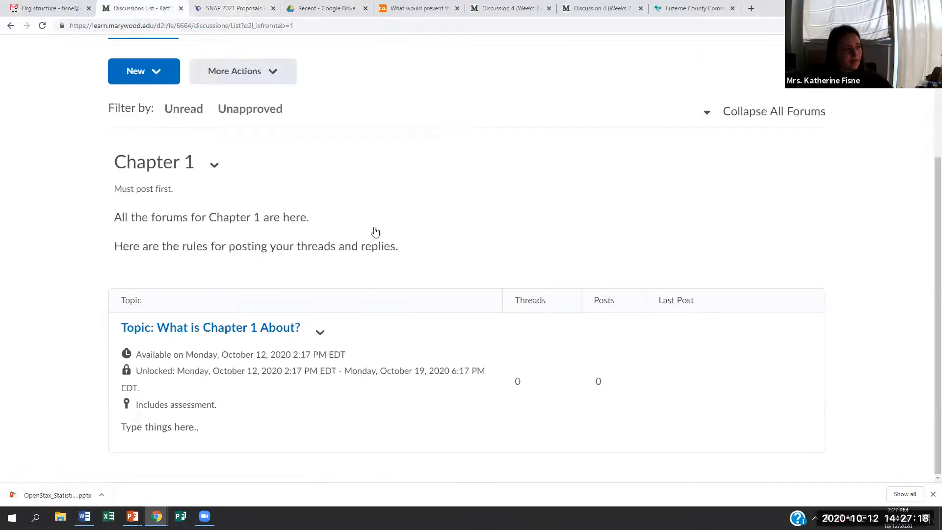
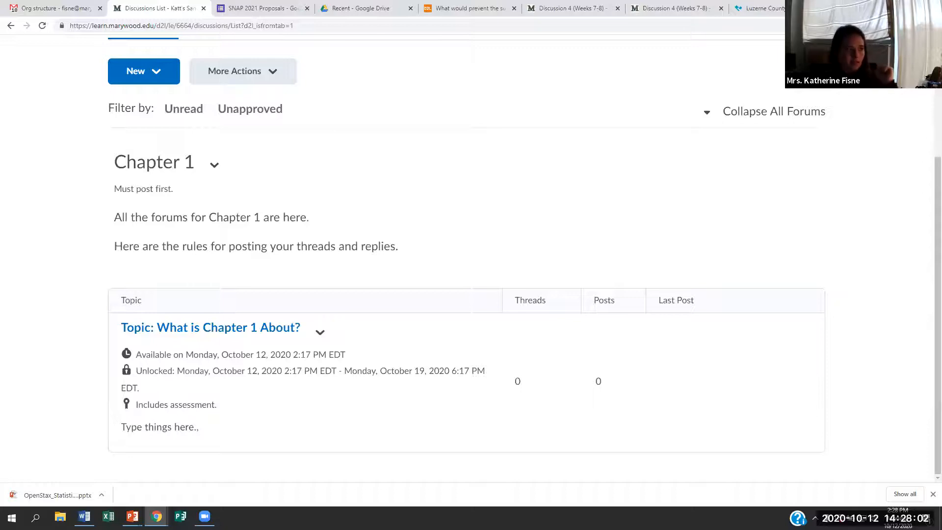
scroll(348, 241, up, 1)
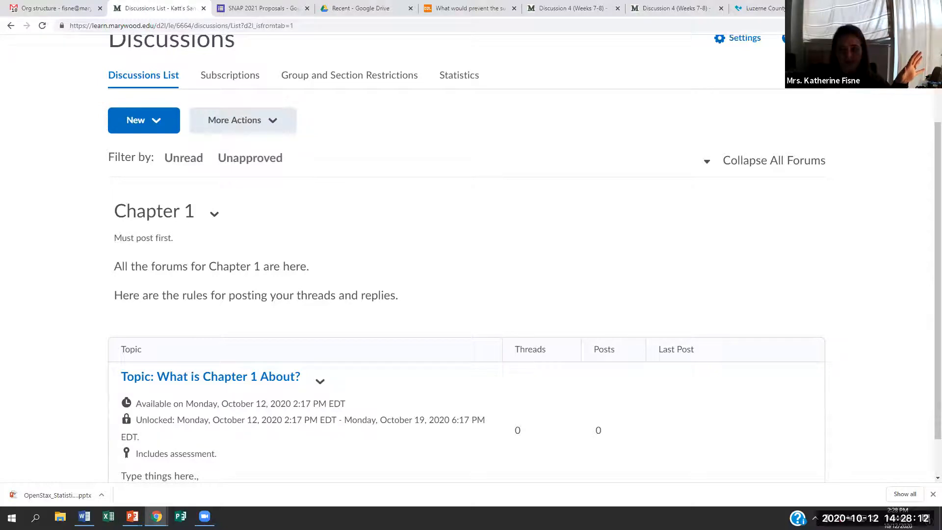
scroll(198, 130, up, 2)
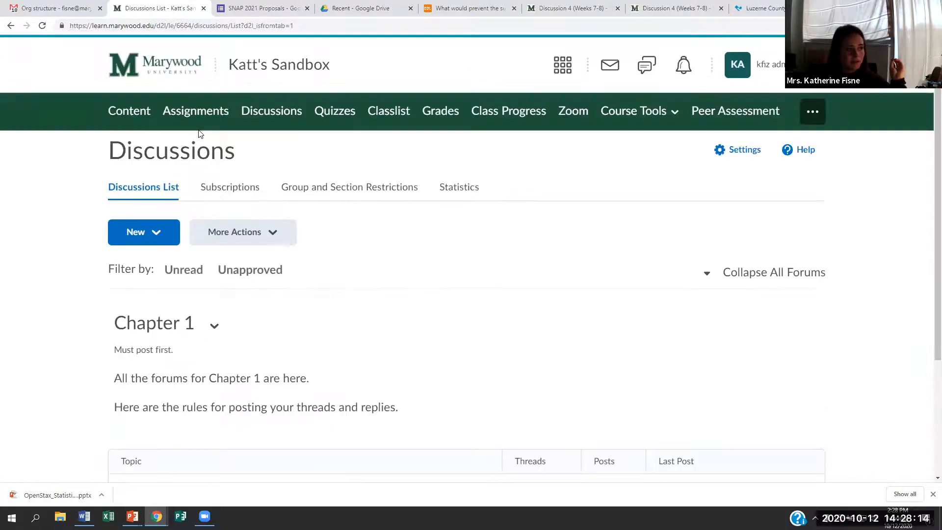
click(466, 192)
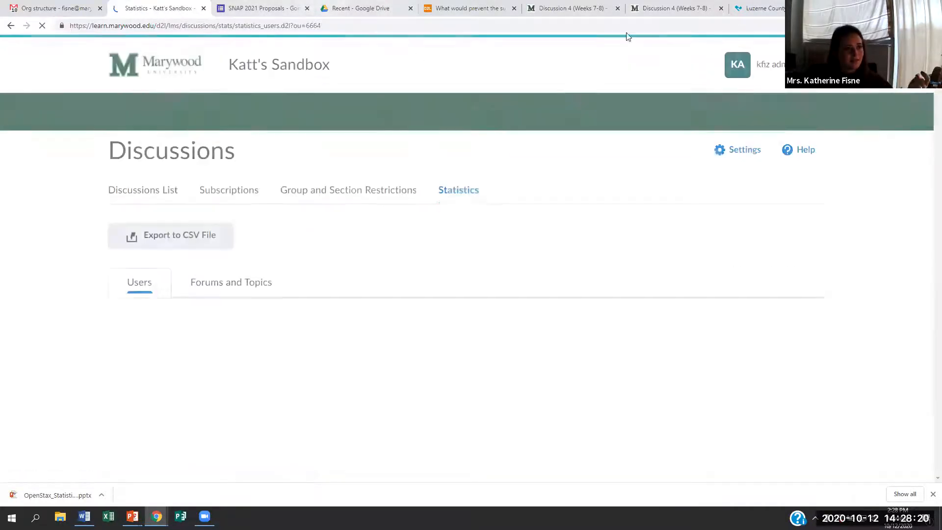
Step: Open the discussion statistics of the Statistics for Behavioral/Social Science course and review the post counts per user
click(676, 6)
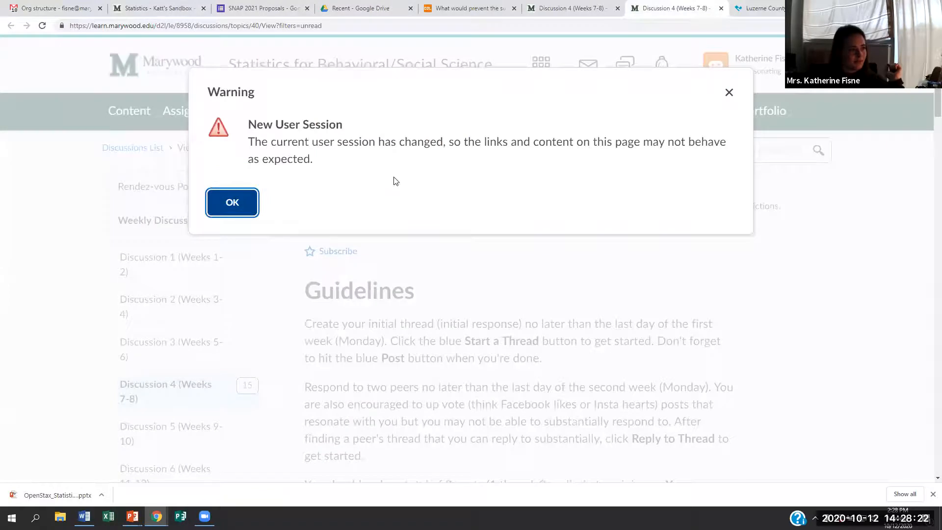
key(Return)
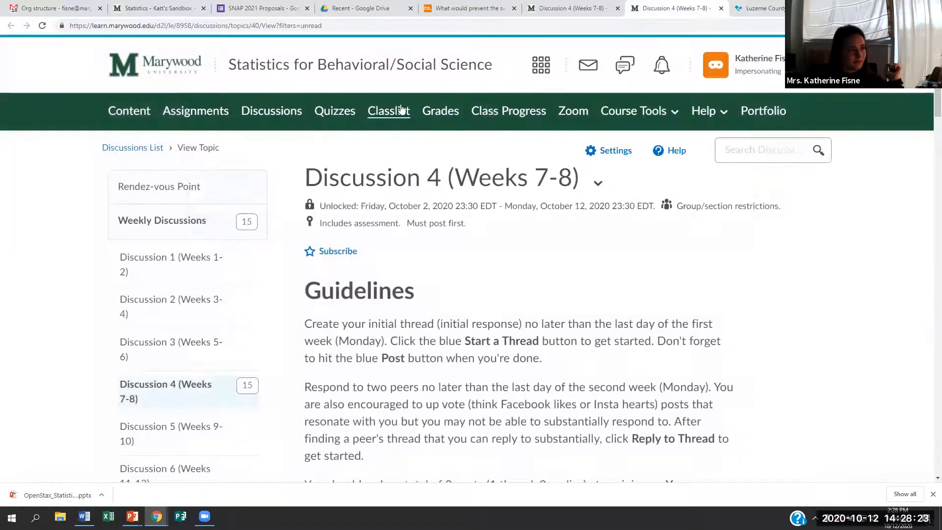
click(143, 155)
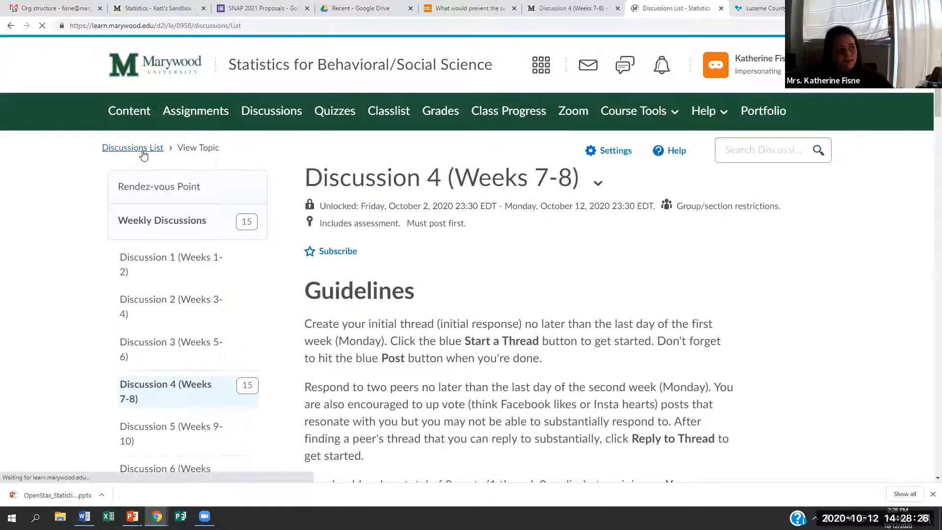
click(457, 191)
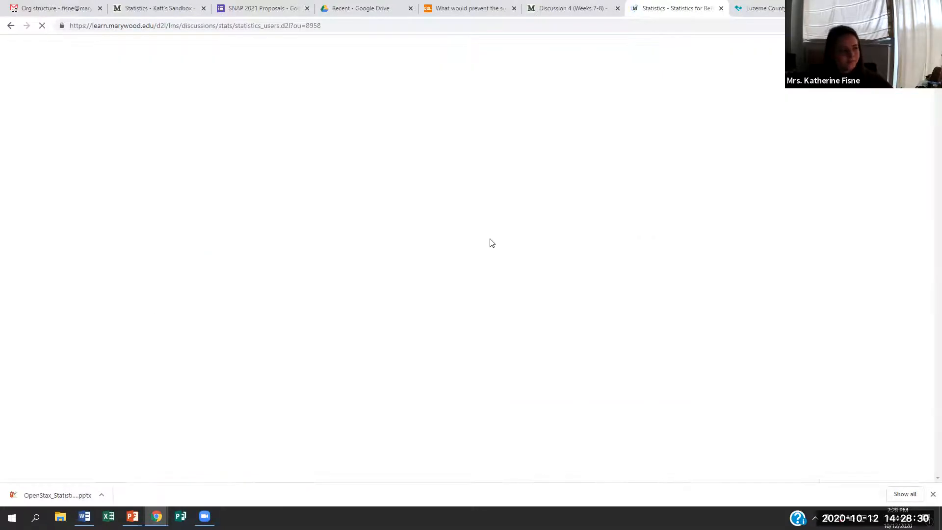
scroll(469, 265, down, 2)
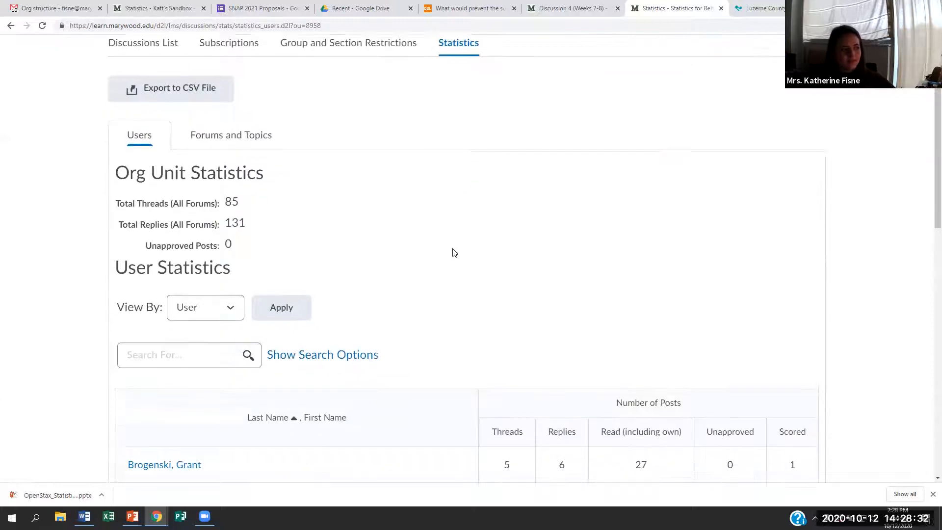
scroll(451, 258, down, 4)
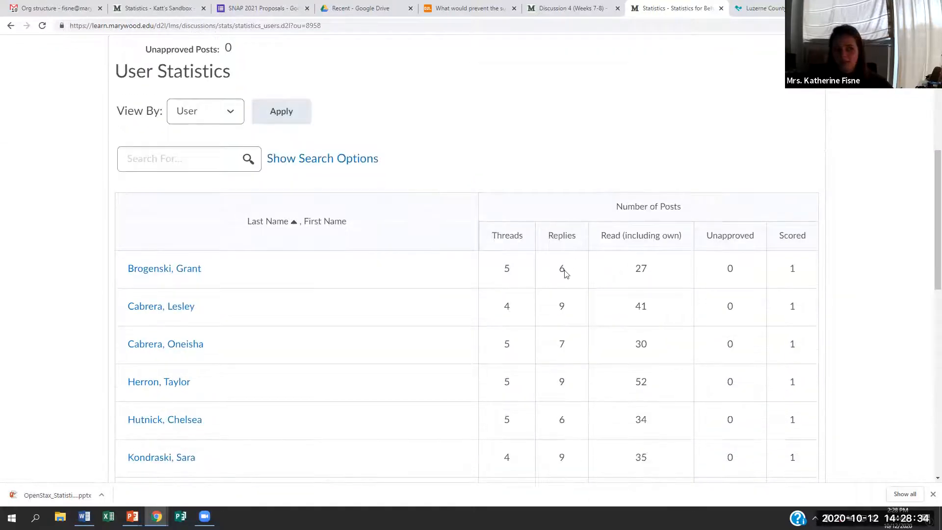
Step: Sort the user statistics by number of threads and review the students' thread, reply, read and scored counts
click(508, 237)
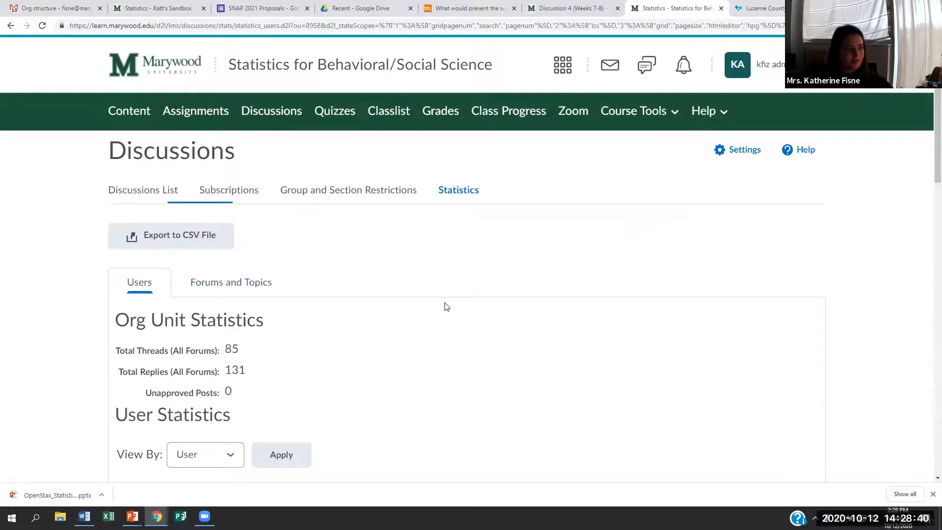
scroll(589, 260, down, 7)
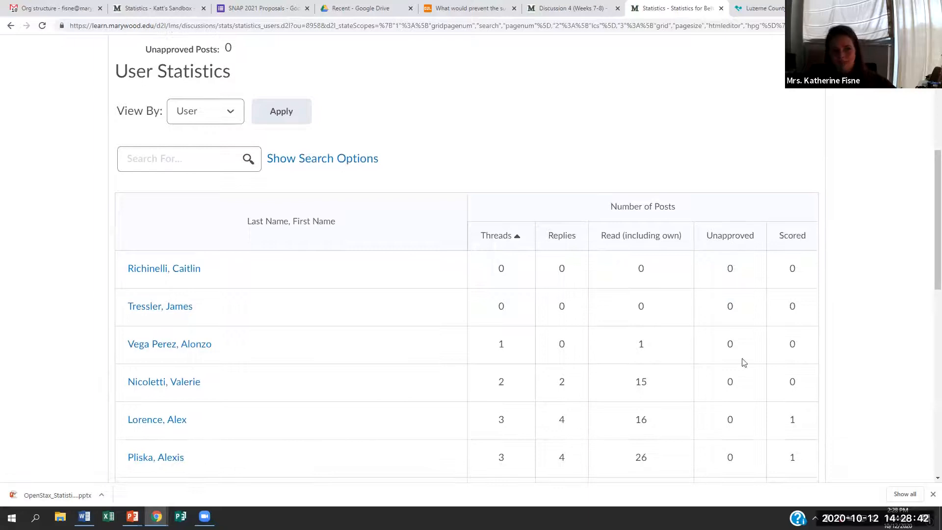
scroll(799, 259, down, 2)
scroll(801, 330, down, 2)
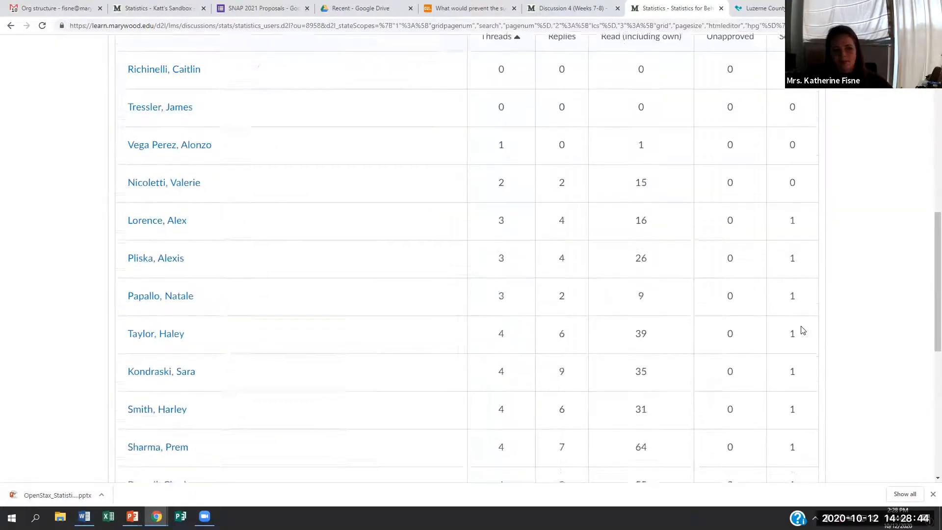
scroll(343, 189, up, 8)
scroll(286, 174, up, 2)
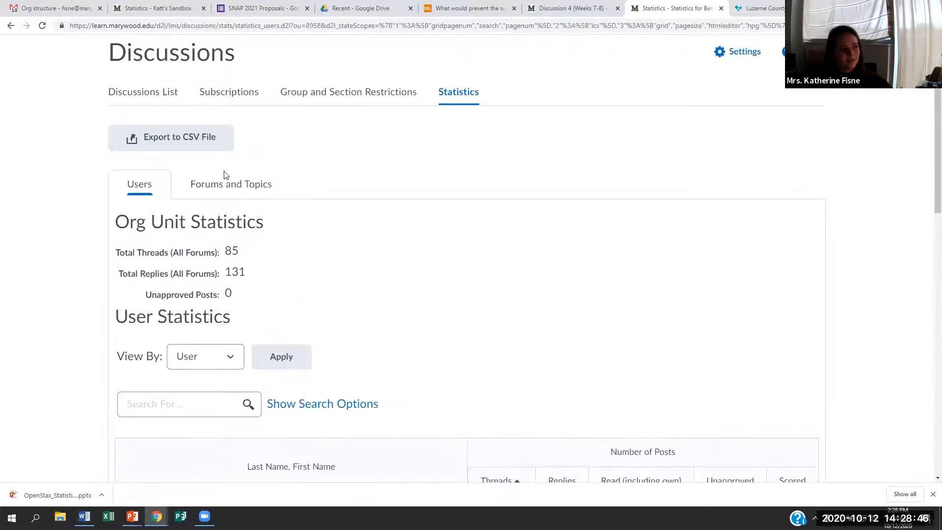
Step: Open the Forums and Topics statistics and review the thread, reply and rating counts for Rendez-vous Point and Weekly Discussions
click(229, 187)
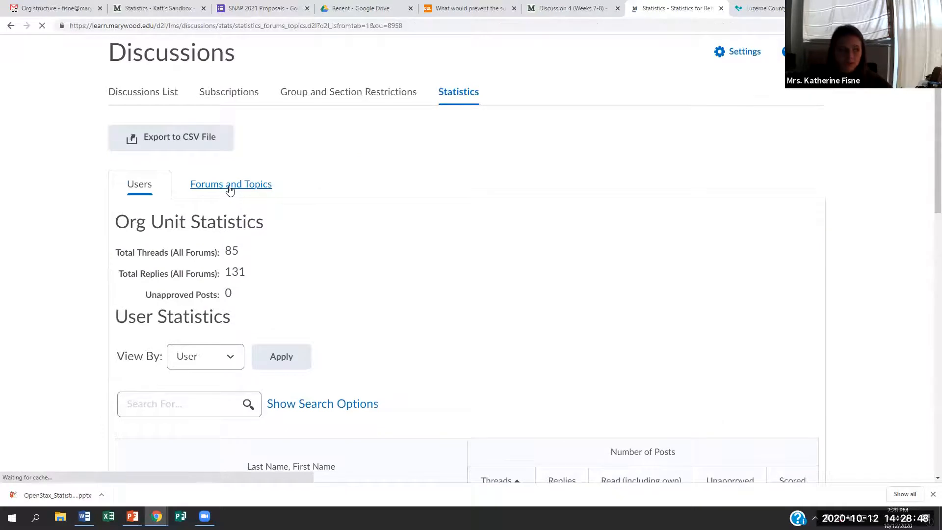
scroll(288, 250, down, 5)
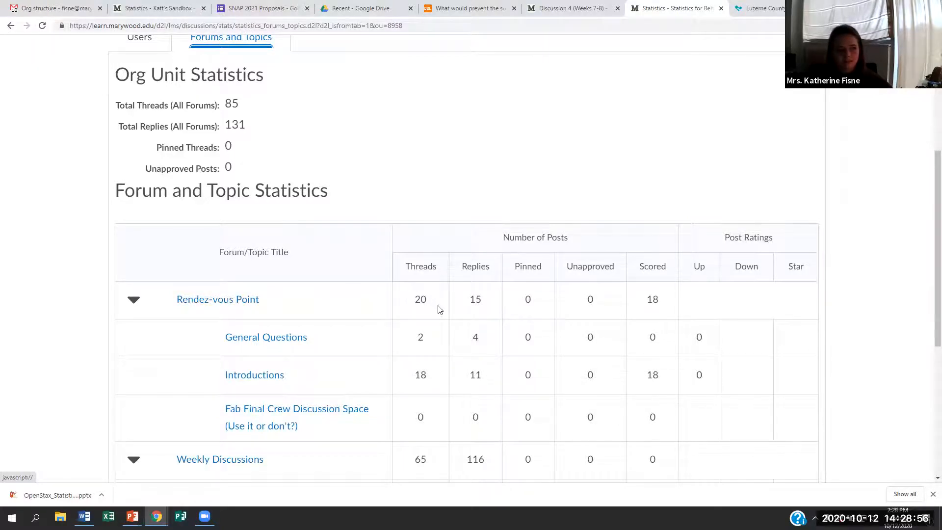
scroll(427, 318, down, 2)
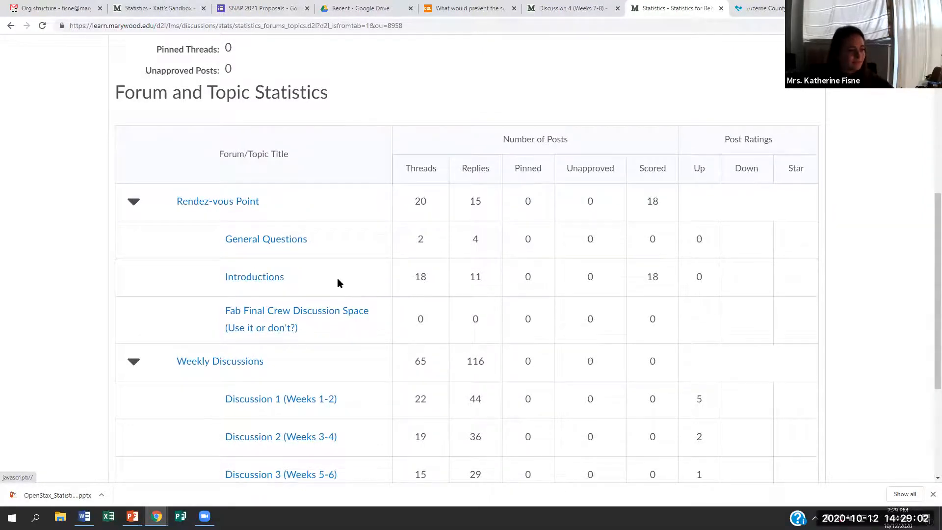
scroll(337, 278, down, 2)
scroll(70, 48, up, 4)
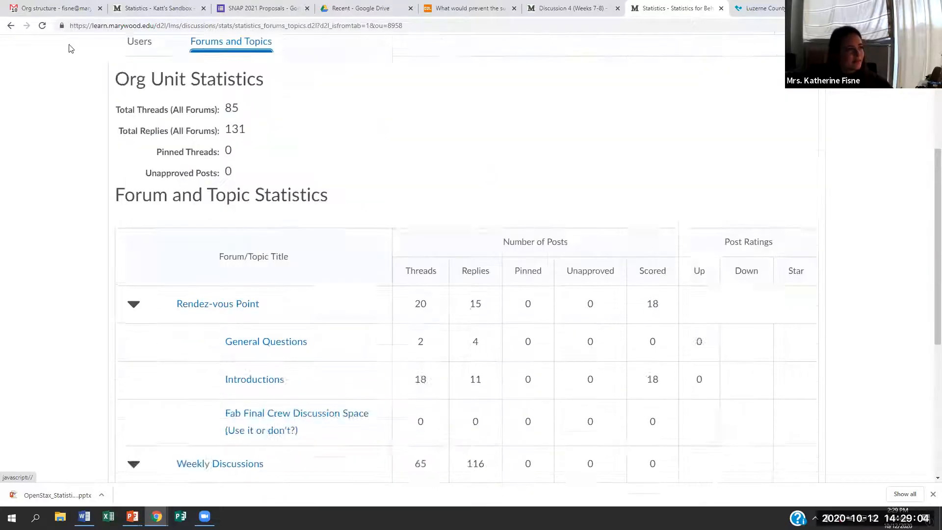
scroll(70, 48, up, 2)
scroll(99, 45, up, 3)
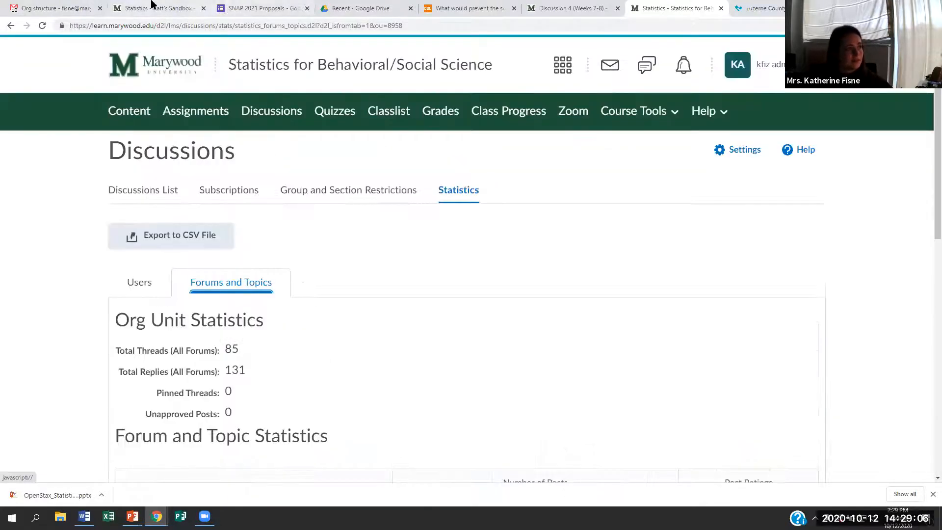
Step: Open the sandbox course's Assignments page and view its additional actions, then dismiss them
click(150, 5)
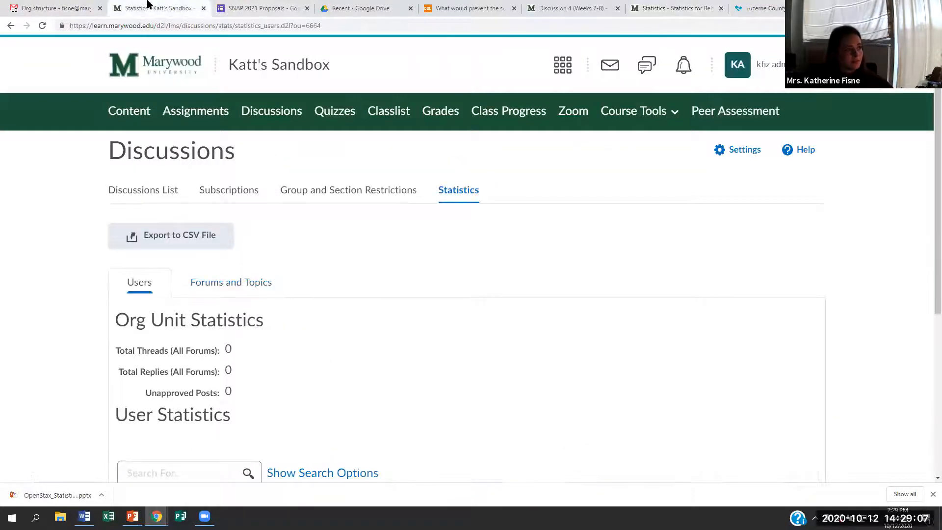
click(194, 118)
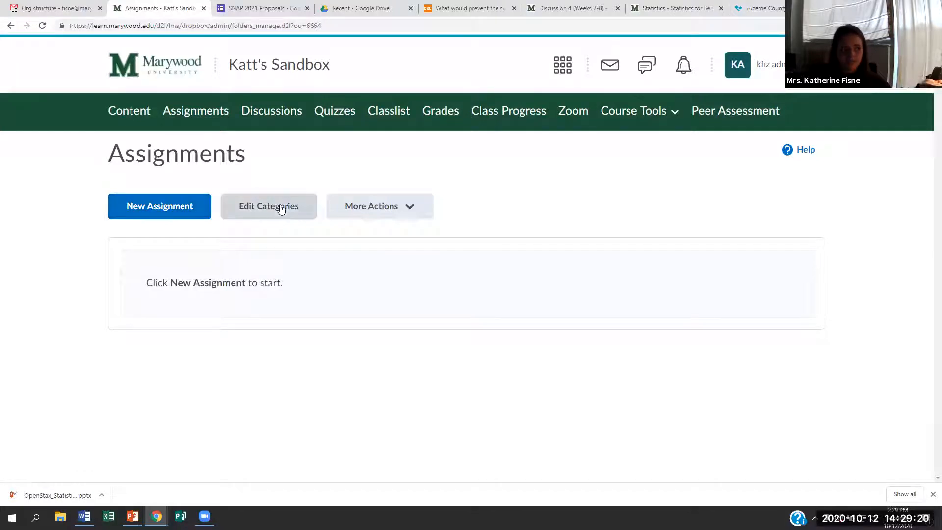
click(355, 202)
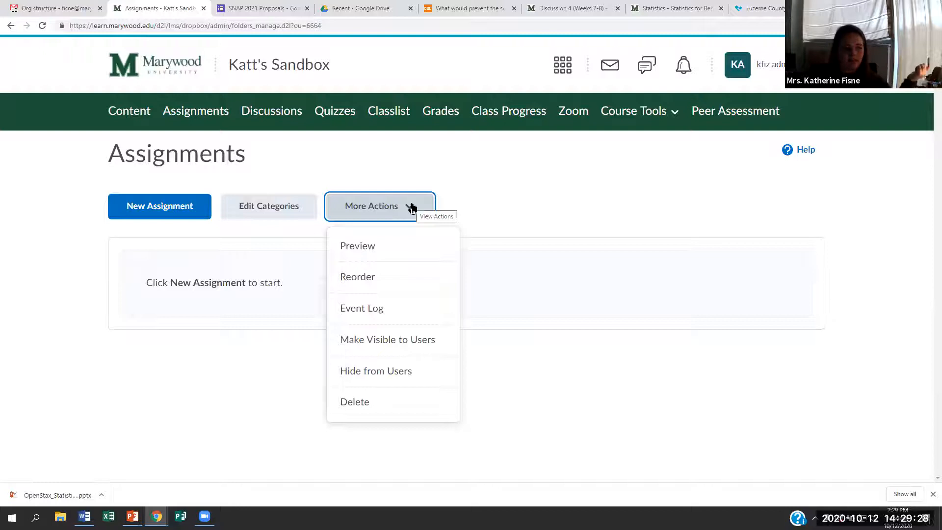
click(500, 206)
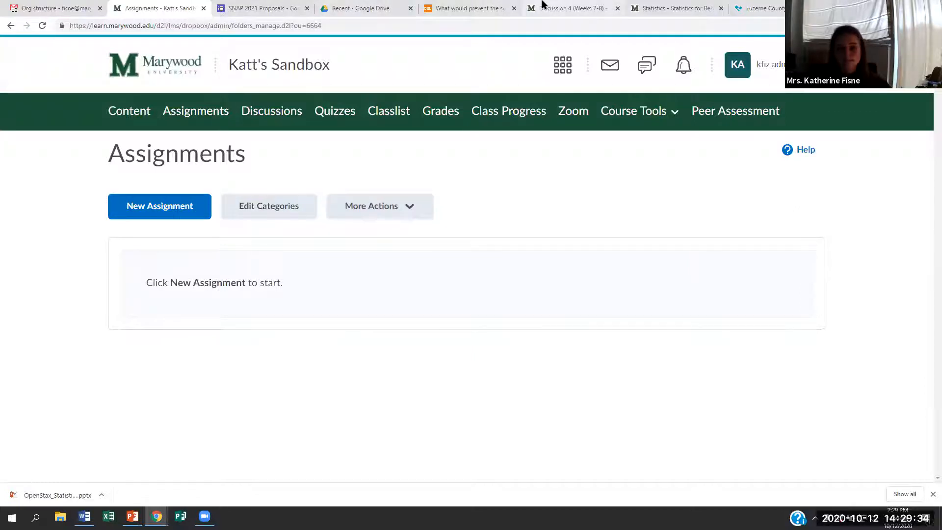
Step: Open the Assignments page of the Statistics for Behavioral/Social Science course and review the Excel Practicums and Final Project categories
click(559, 6)
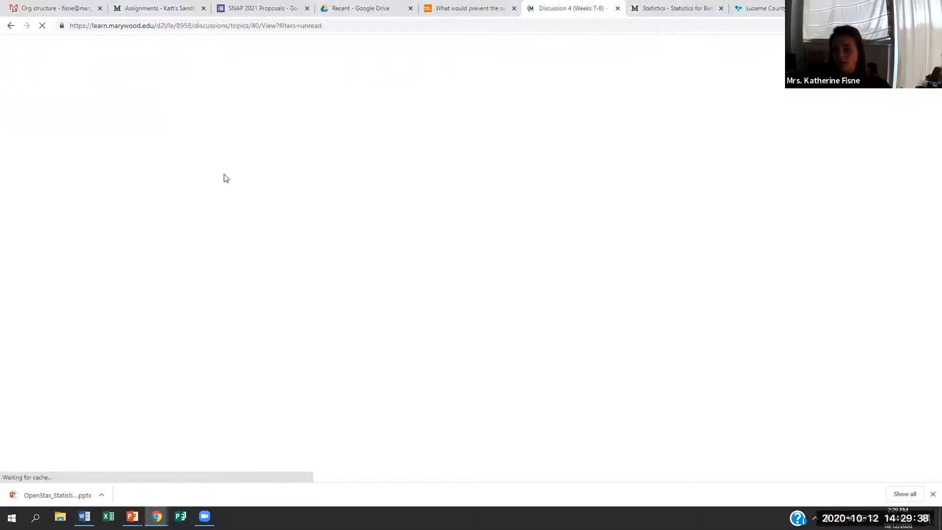
scroll(225, 178, down, 11)
scroll(338, 183, up, 7)
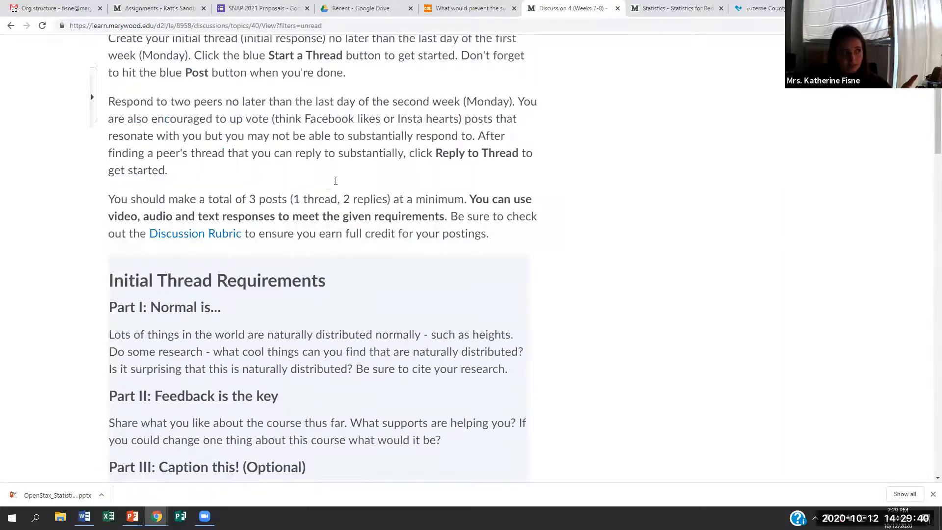
scroll(335, 180, up, 5)
click(179, 111)
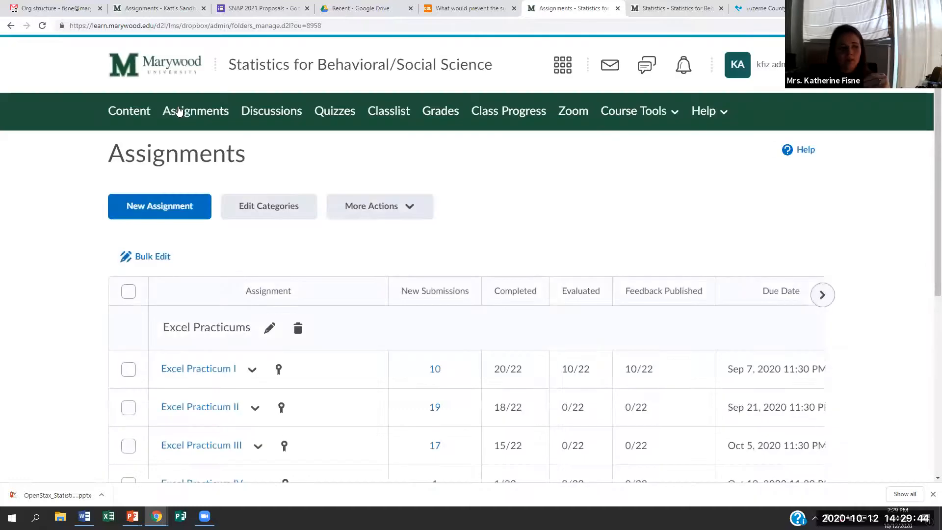
scroll(412, 230, down, 5)
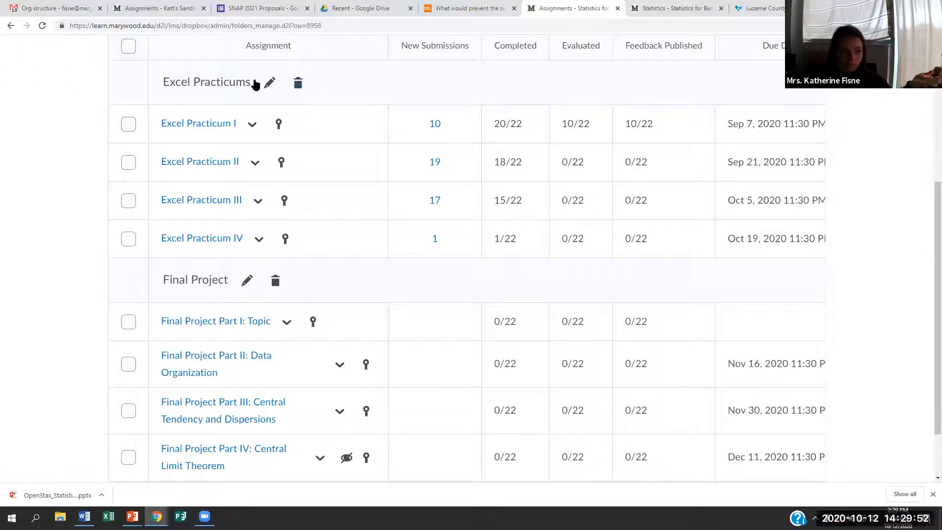
scroll(235, 196, down, 1)
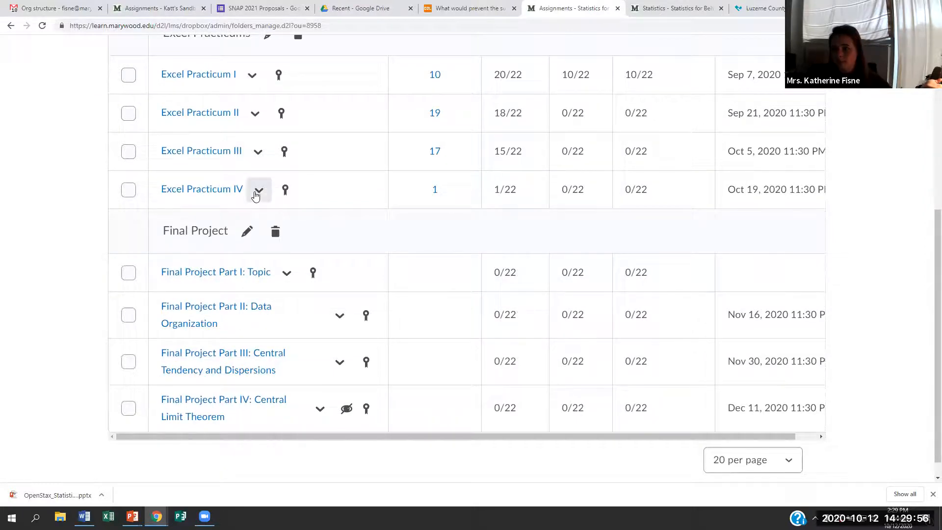
scroll(545, 218, up, 5)
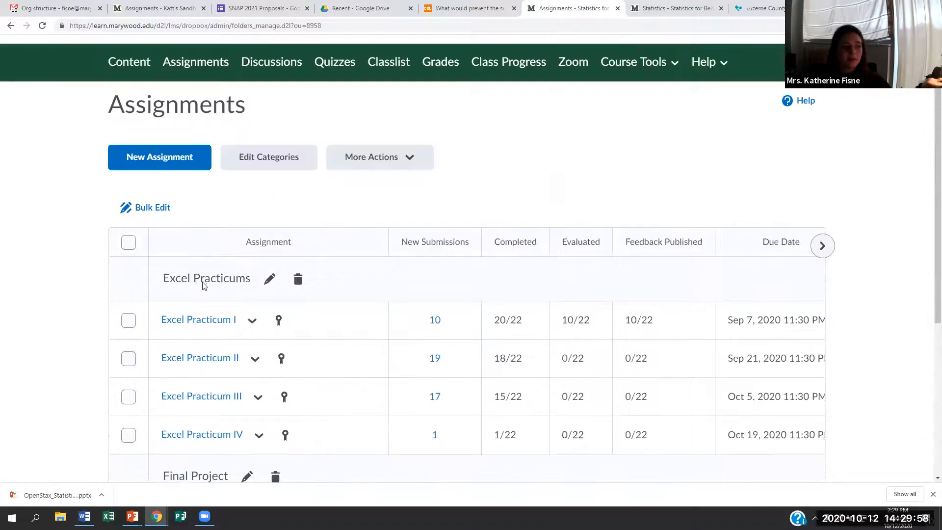
Step: Look through the individual practicum and project assignments listed under each category in the Statistics course
scroll(206, 275, down, 1)
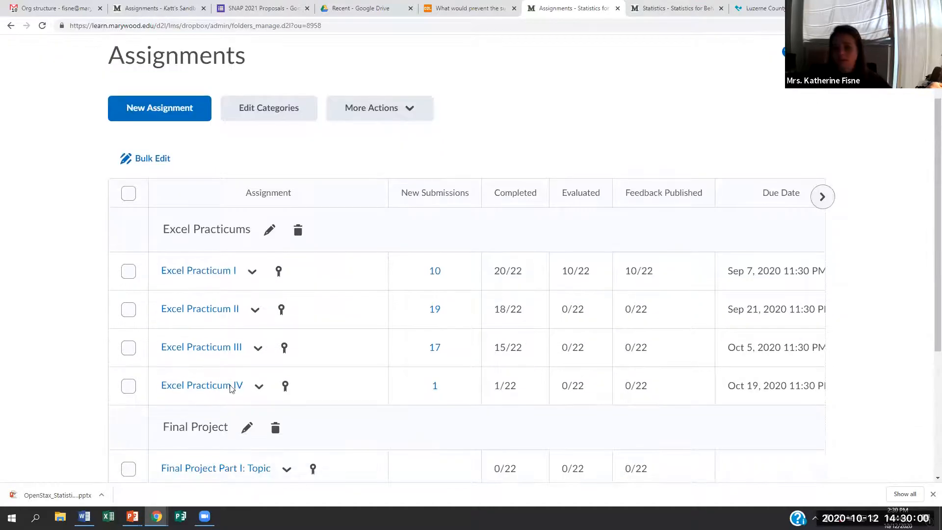
scroll(234, 380, down, 1)
scroll(226, 363, down, 1)
scroll(223, 343, up, 4)
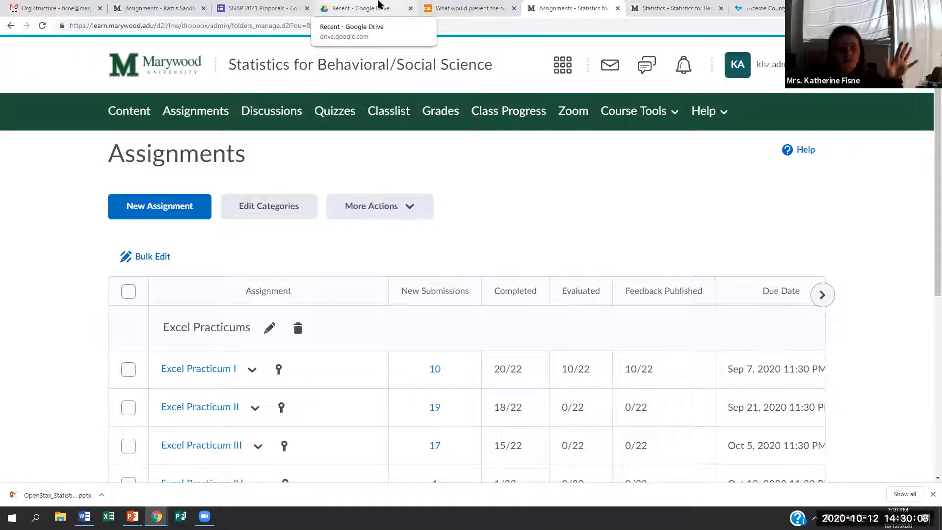
Step: Switch to the sandbox course's Assignments page and create an assignment category named Weekly Reflections
click(168, 5)
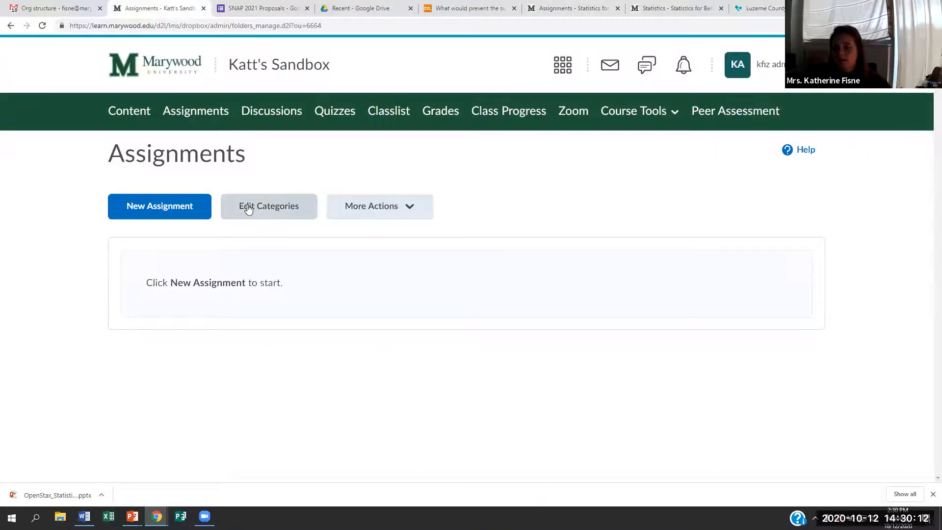
click(293, 206)
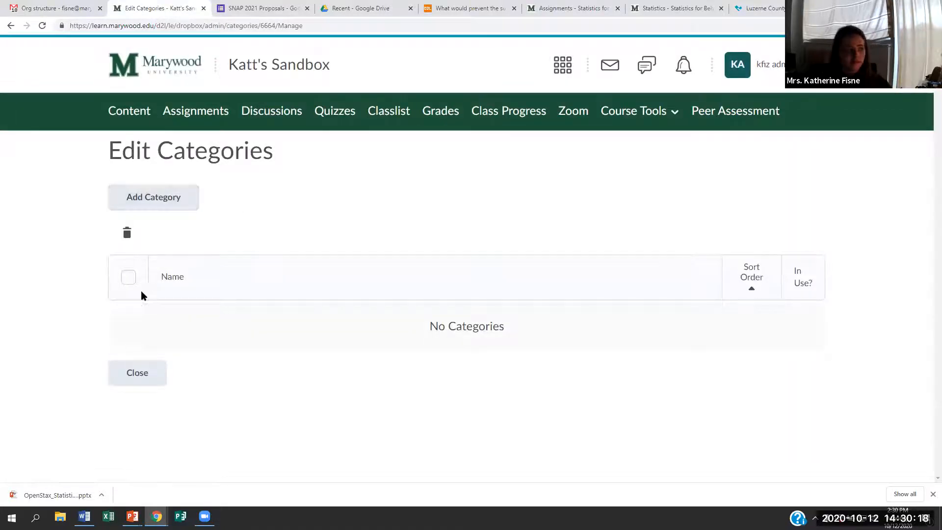
click(171, 205)
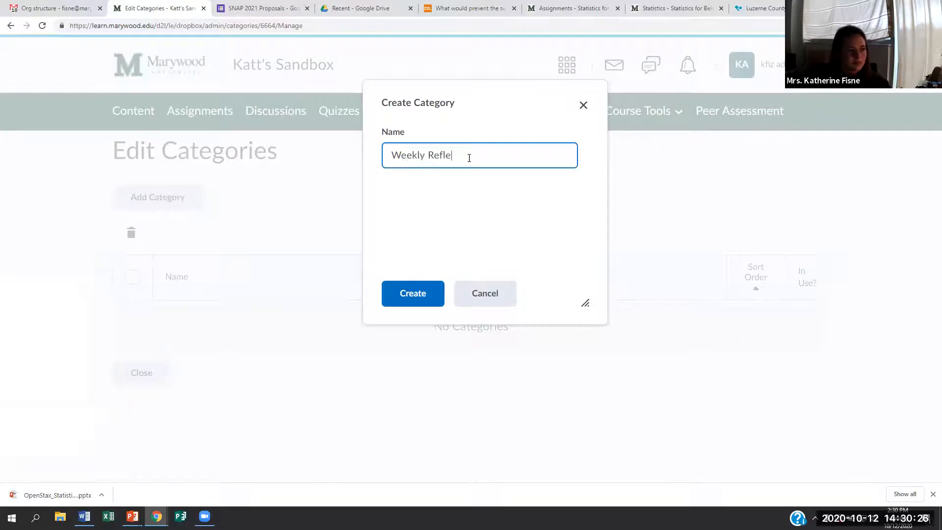
click(430, 293)
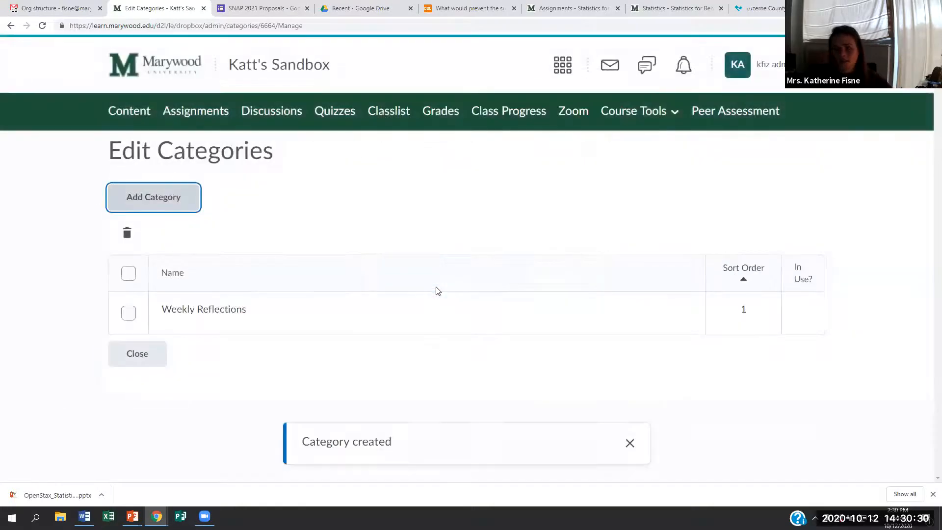
Step: Add a second assignment category named Formal Exams
click(135, 195)
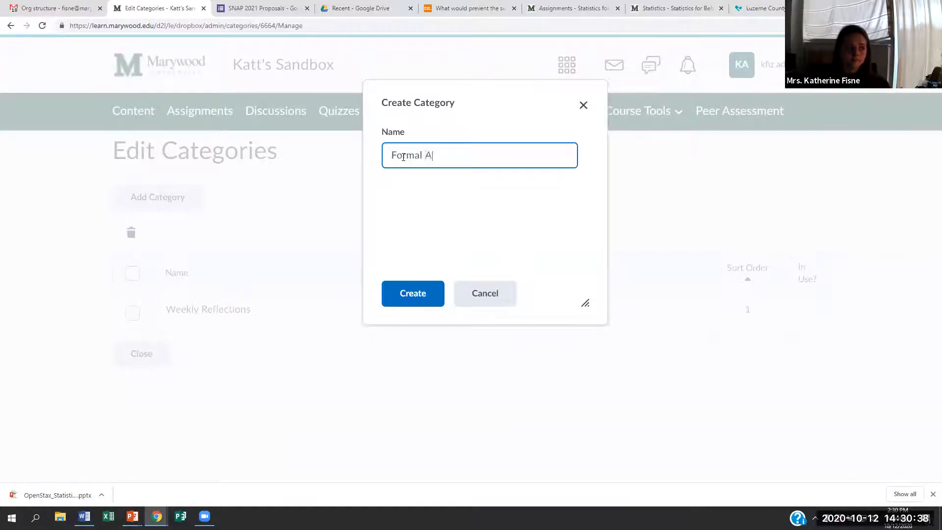
text(Formal Exams)
click(421, 295)
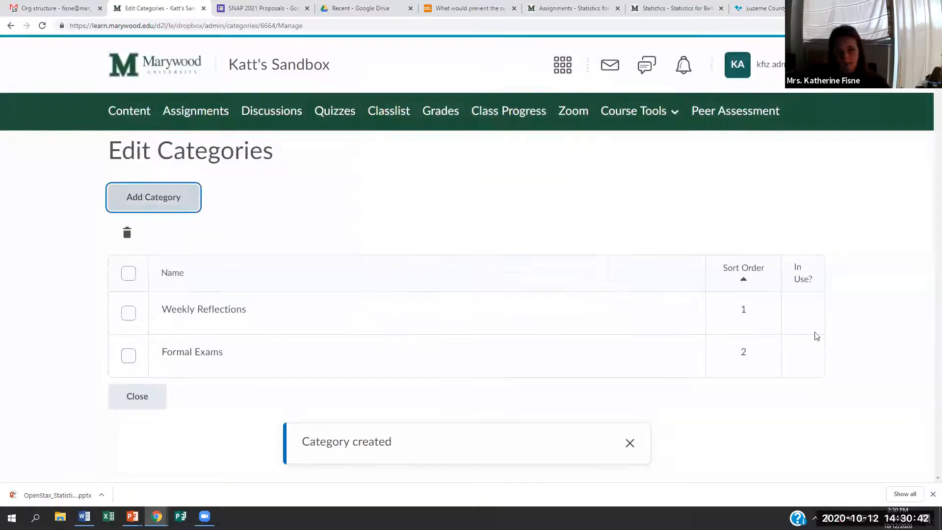
click(128, 313)
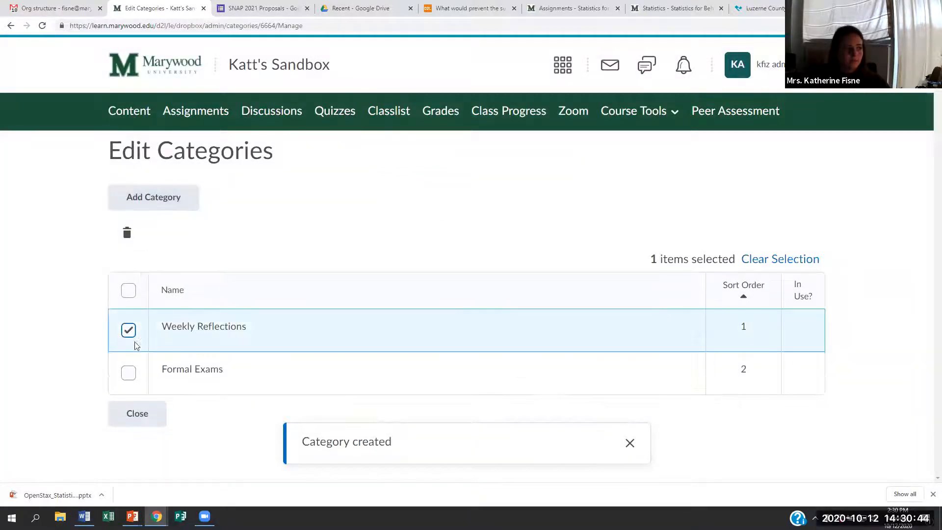
click(129, 372)
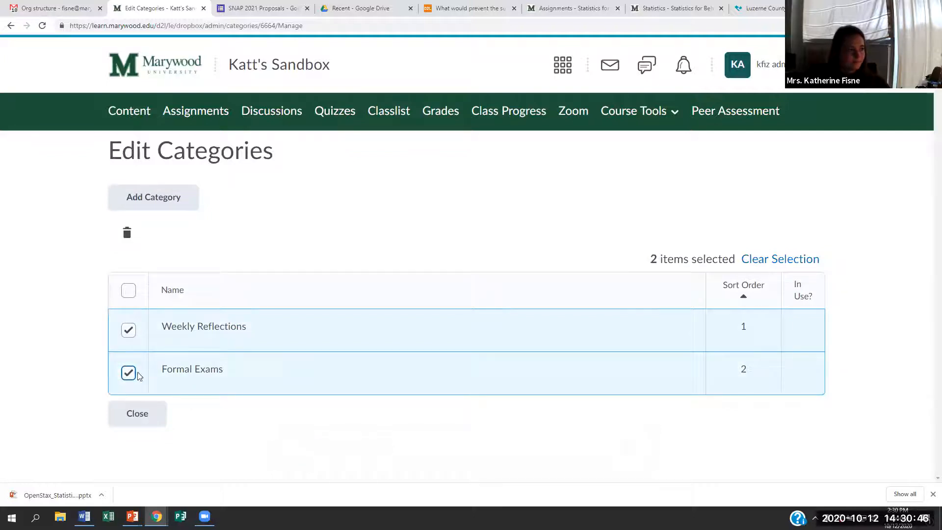
click(128, 329)
click(128, 372)
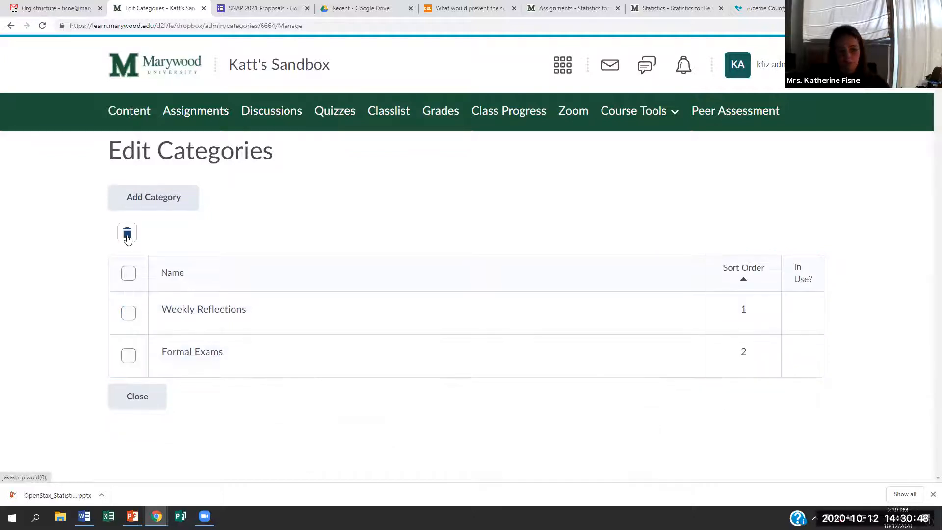
click(128, 312)
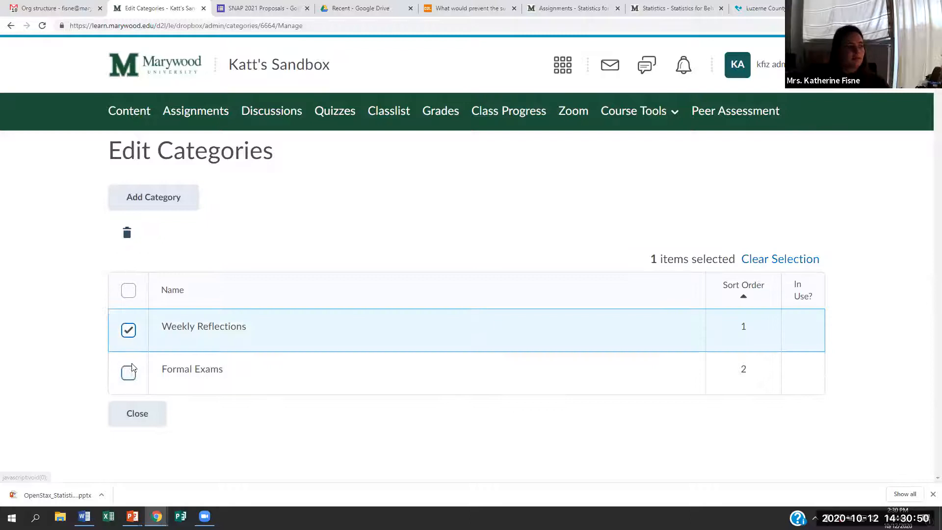
triple_click(805, 359)
Step: Leave category editing and start a new assignment, switching back to the old editing experience with Other as the reason
click(145, 423)
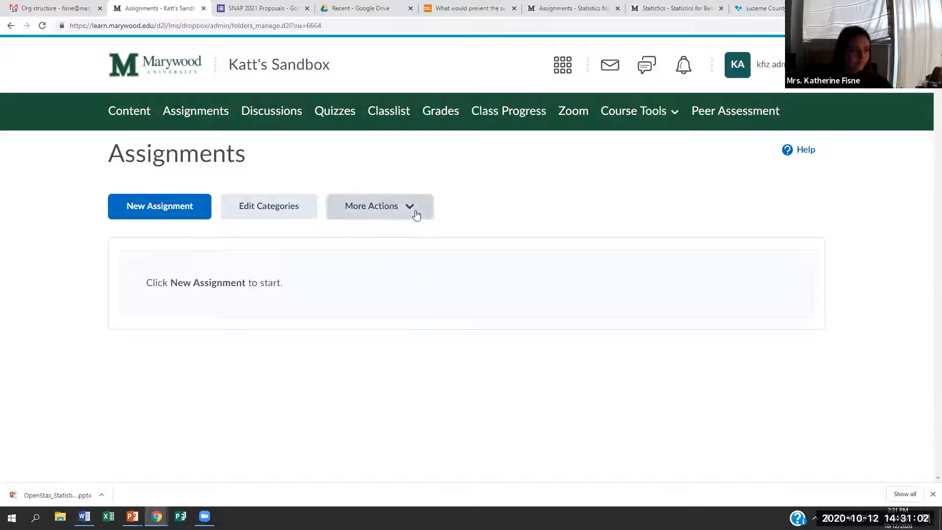
click(162, 206)
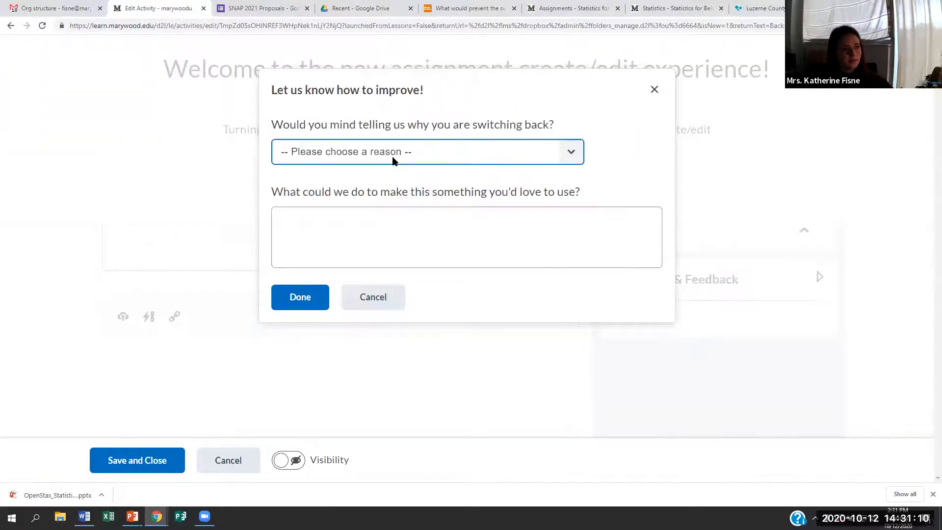
click(366, 153)
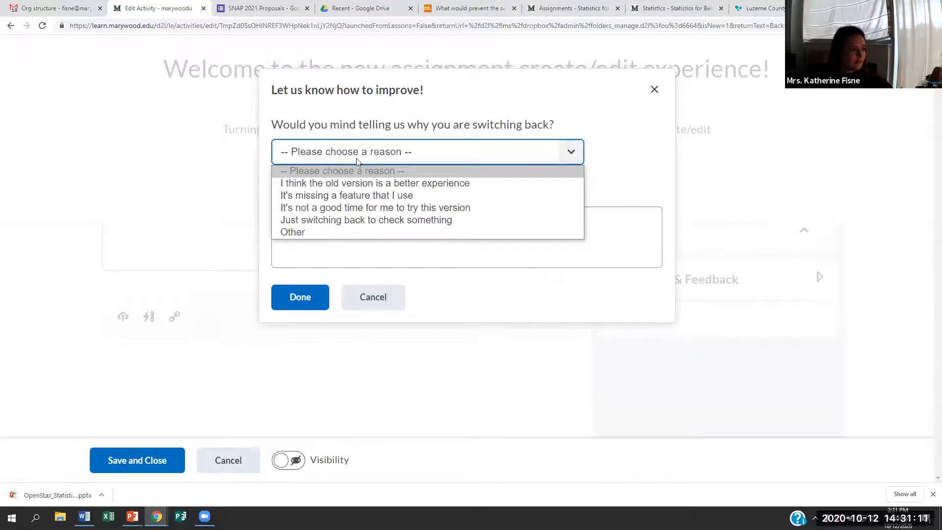
click(310, 232)
click(300, 297)
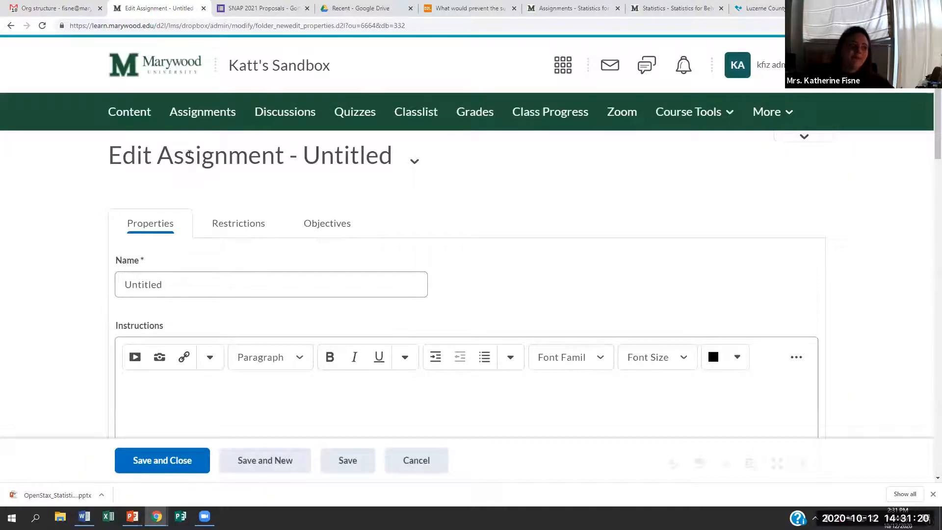
Step: Name the new assignment Weekly Reflection 1
scroll(230, 189, down, 1)
drag(166, 236, 71, 227)
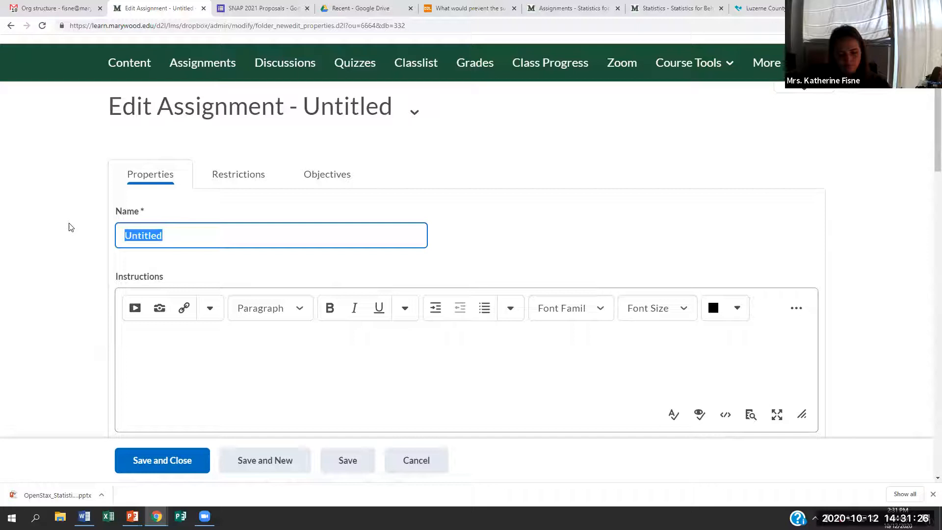
text(W)
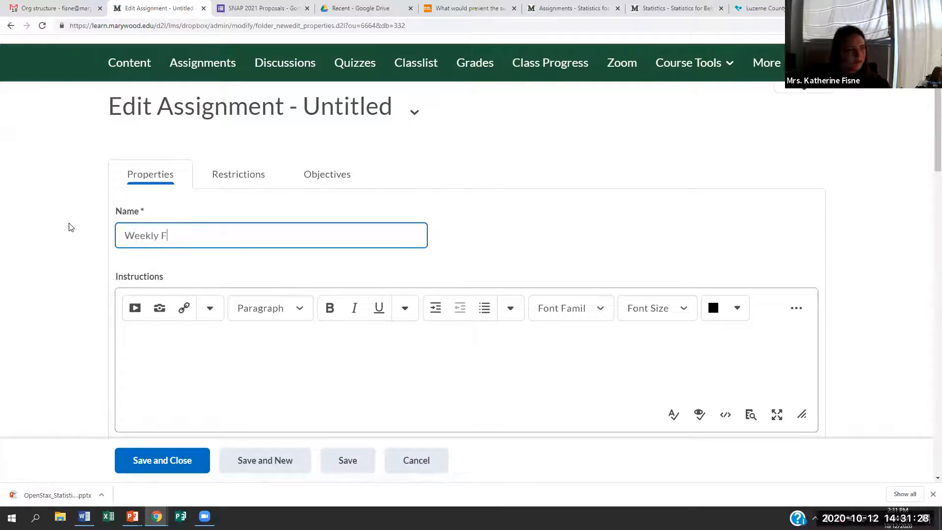
text(eekly Reflection 1)
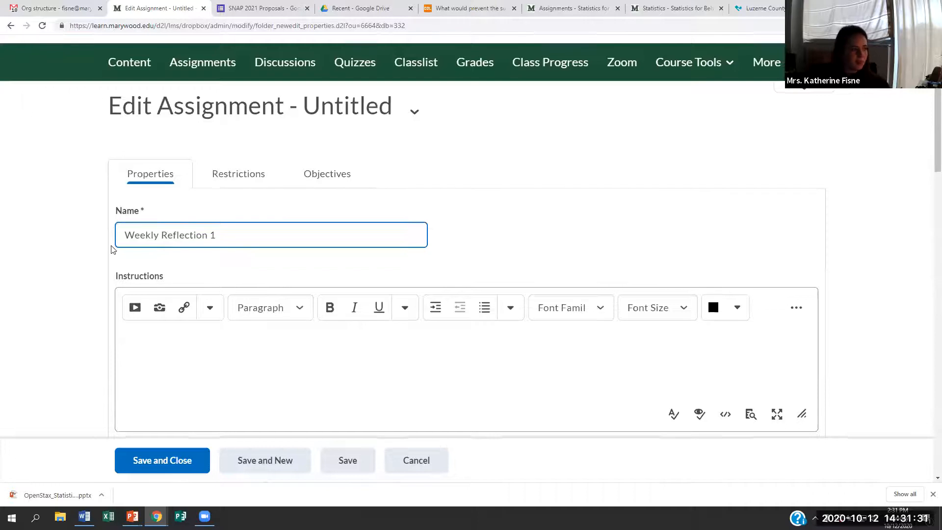
Step: Insert a quicklink to the first Untitled rubric into the assignment's instructions
scroll(196, 175, down, 4)
click(192, 179)
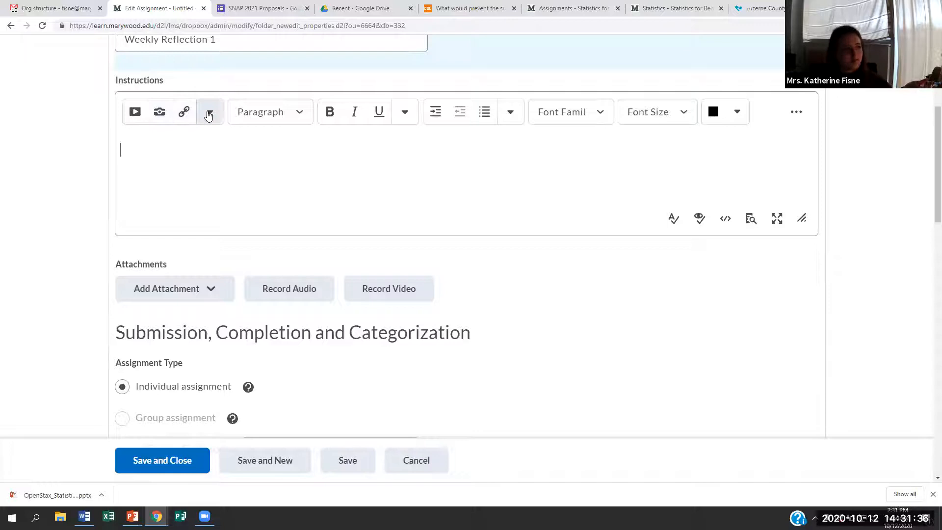
scroll(203, 180, down, 2)
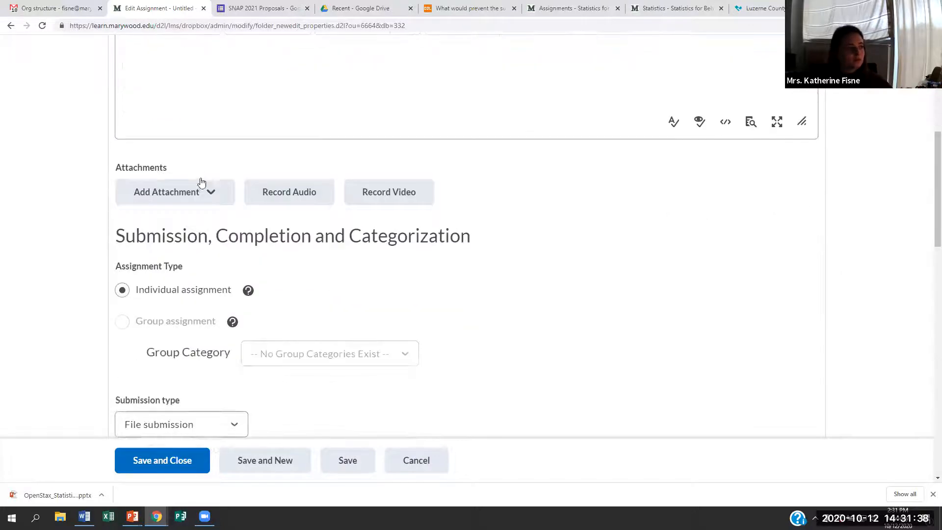
scroll(200, 181, down, 5)
scroll(196, 180, up, 8)
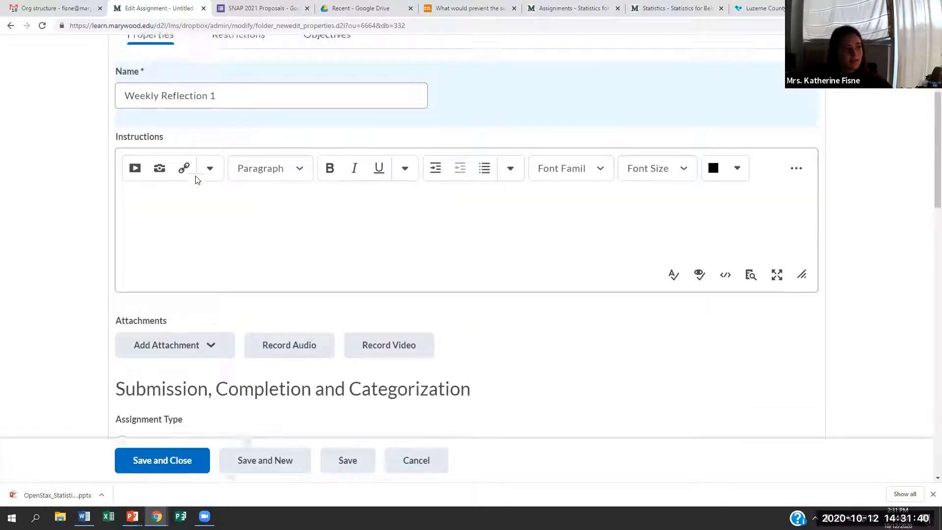
scroll(195, 180, up, 2)
click(184, 258)
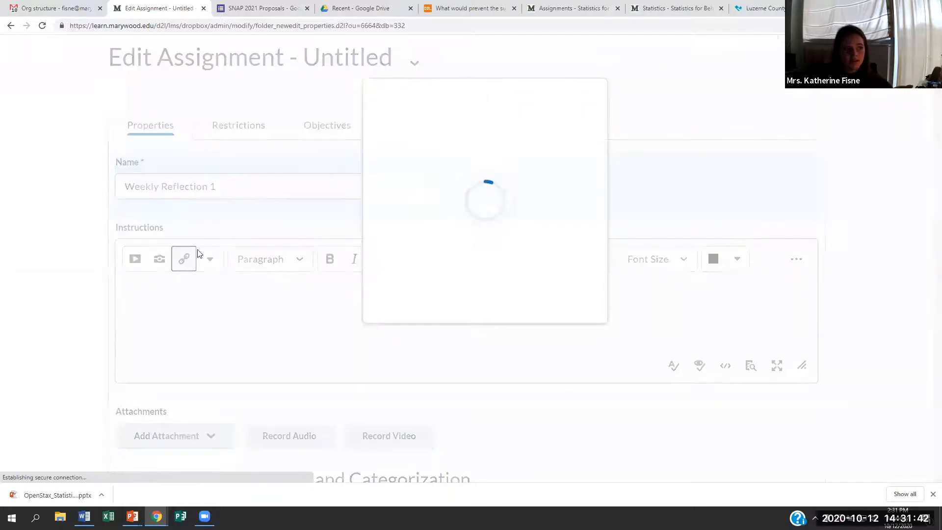
scroll(366, 239, down, 2)
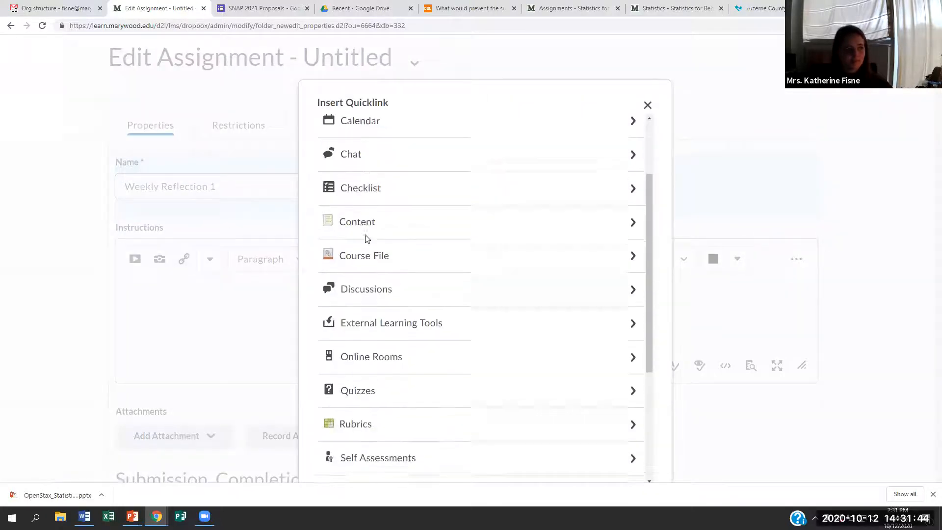
scroll(367, 239, down, 2)
click(363, 389)
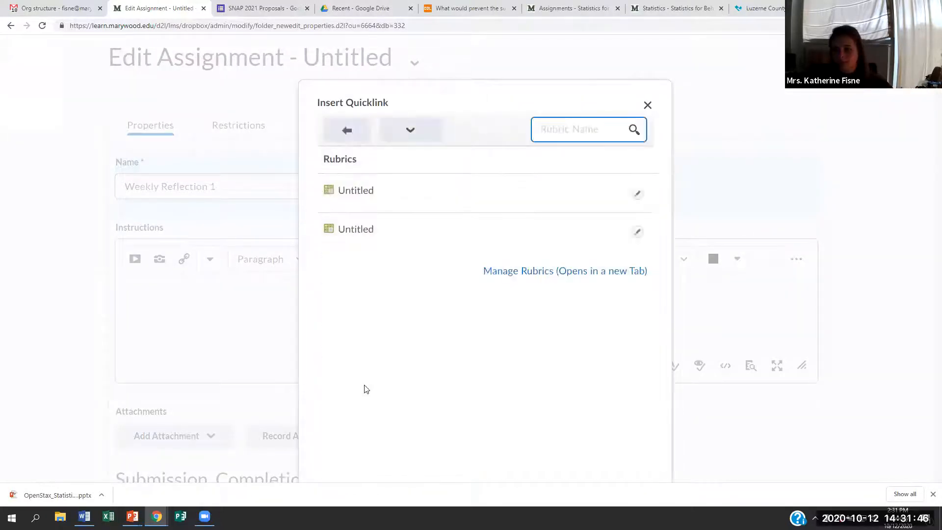
click(341, 191)
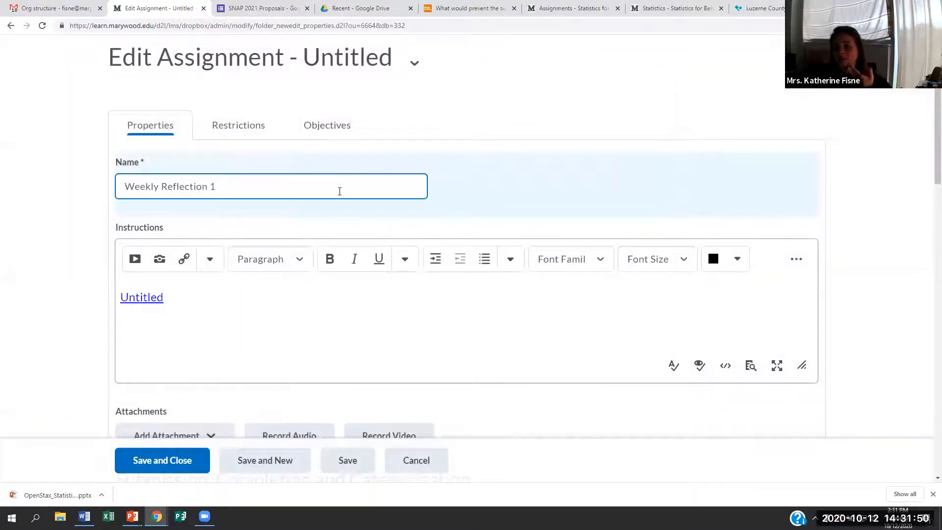
Step: Add "<<<< Read this rubric. Reflect on this" after the Untitled link in the assignment instructions
click(284, 298)
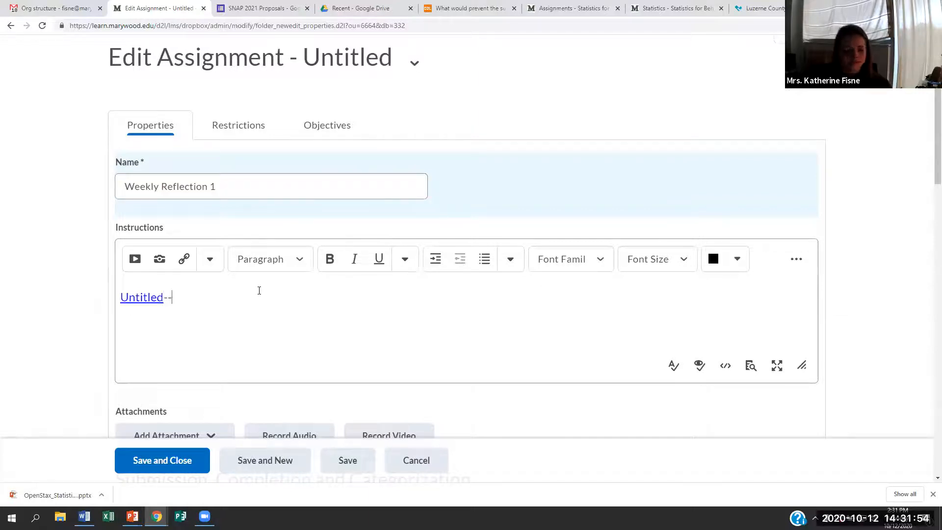
key(BackSpace)
key(BackSpace)
click(258, 291)
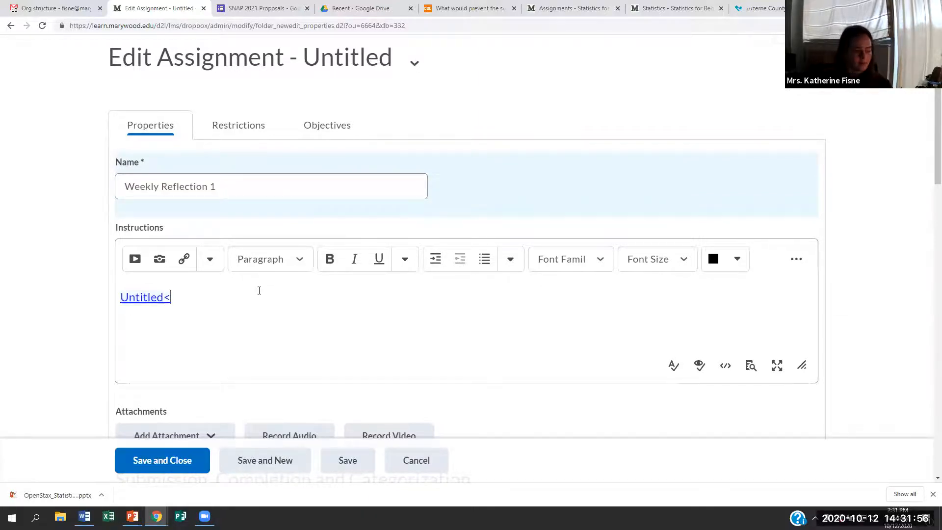
text(<<< Read this)
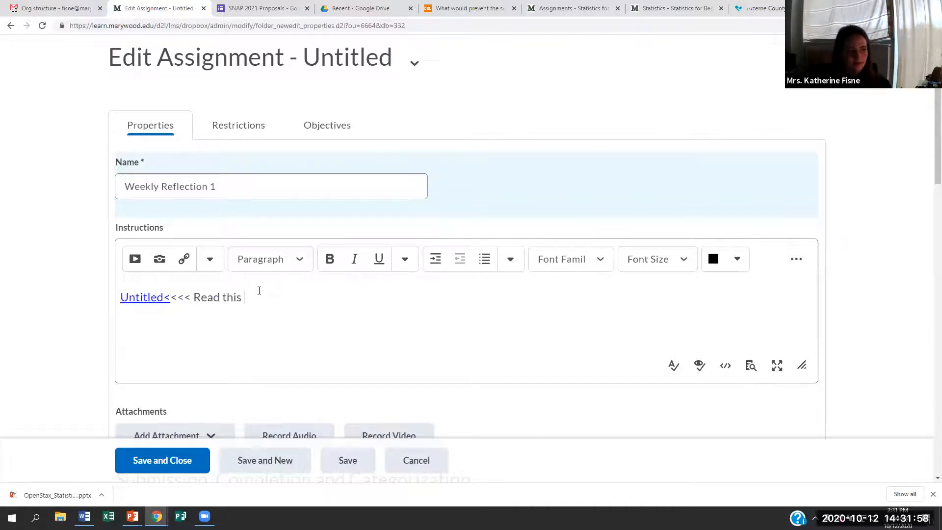
text( rubric. Th)
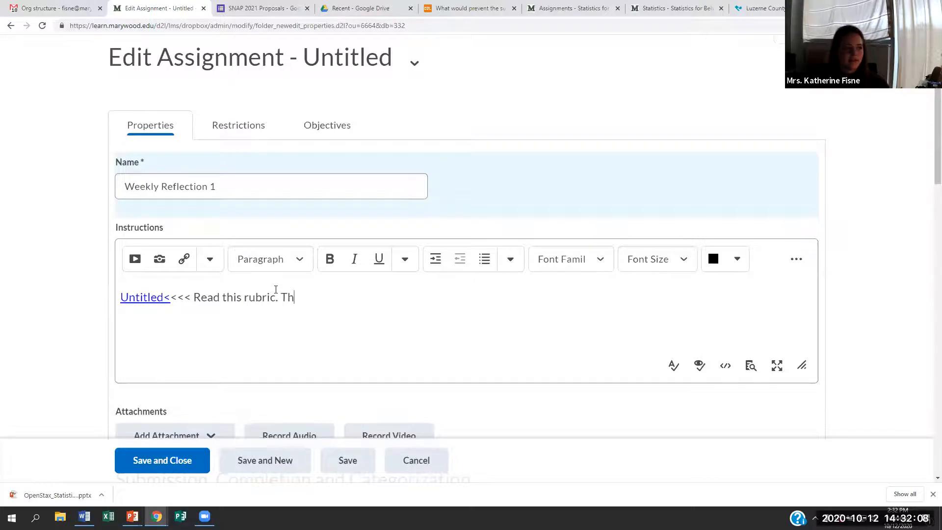
text(Refle)
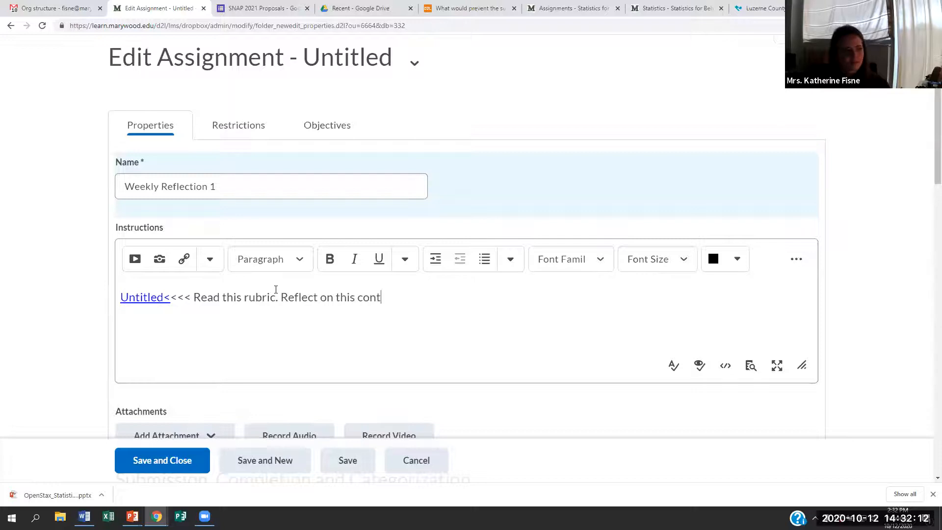
text(ct on this co)
key(BackSpace)
key(BackSpace)
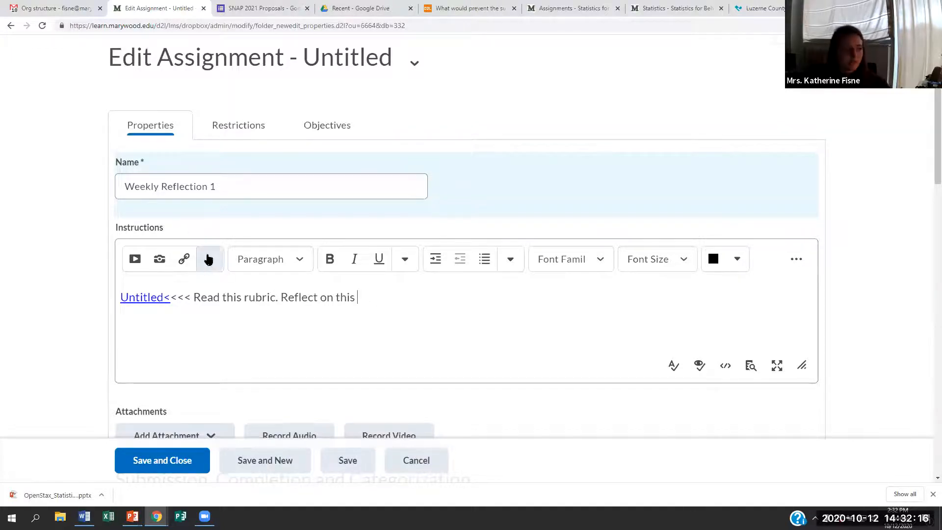
Step: Insert a quicklink to the SLAS6009SyllabusOverview item from the Welcome content module at the end of the instructions, followed by a period
click(184, 260)
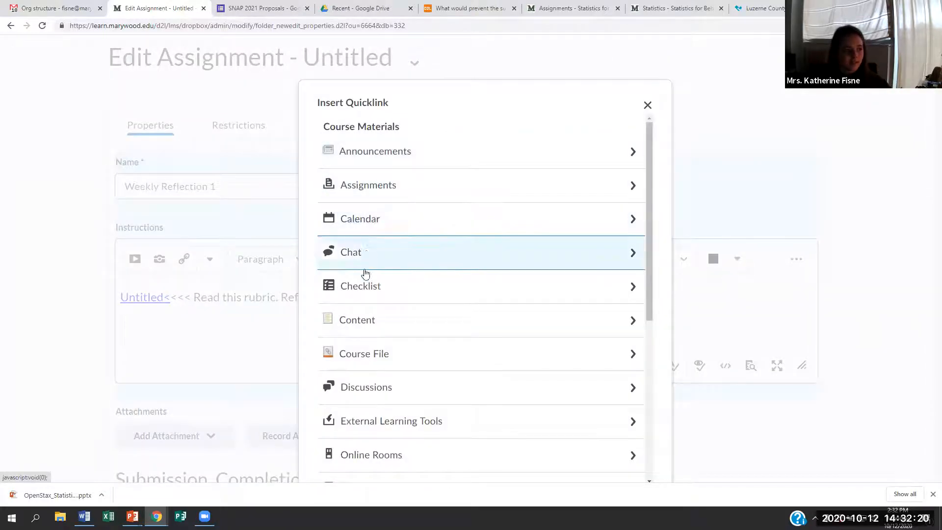
click(377, 328)
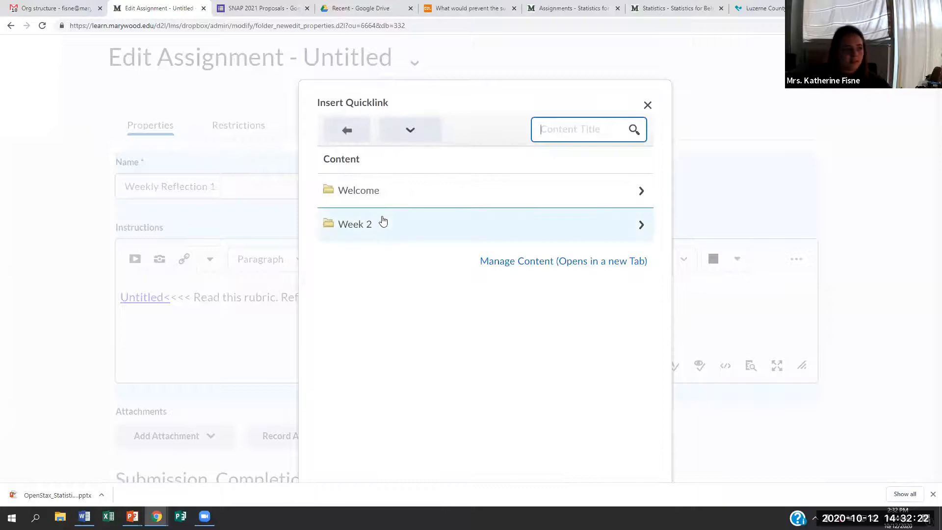
click(374, 193)
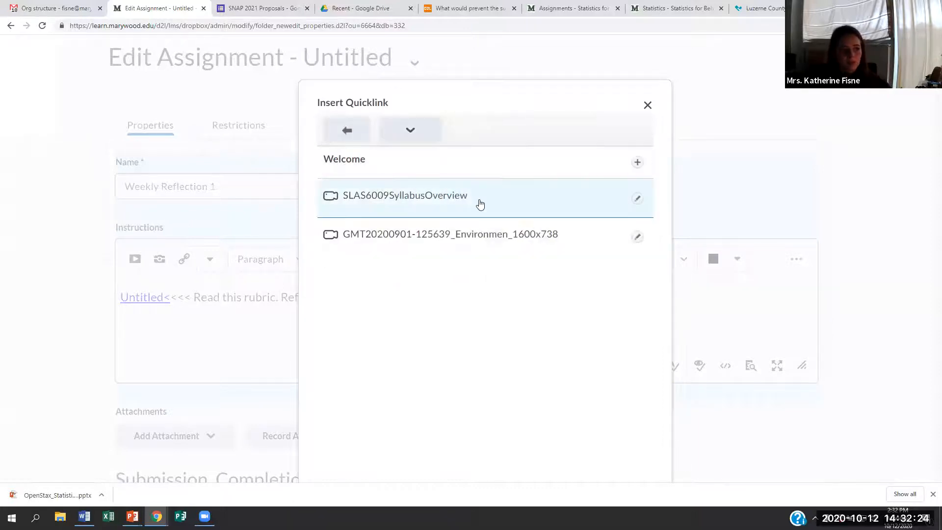
click(447, 207)
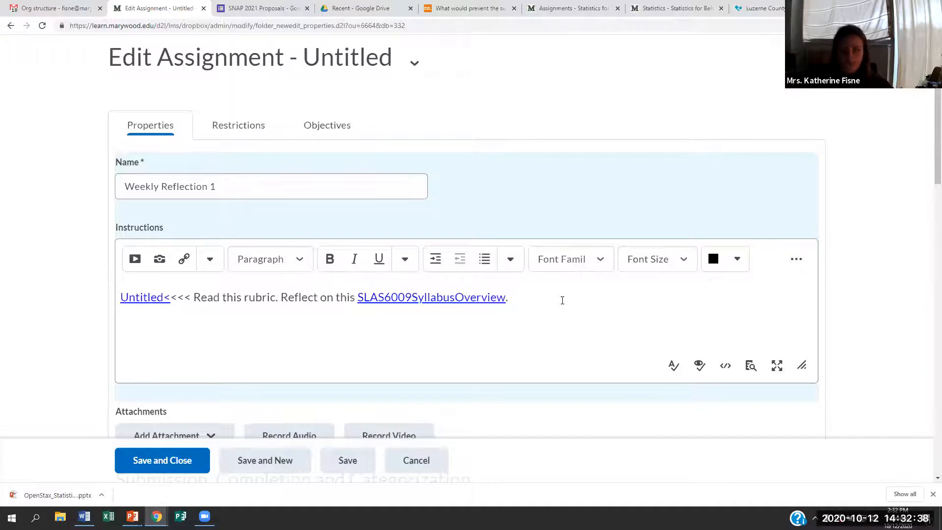
Step: Examine the attachment, assignment type and submission type settings below the instructions
scroll(562, 309, down, 2)
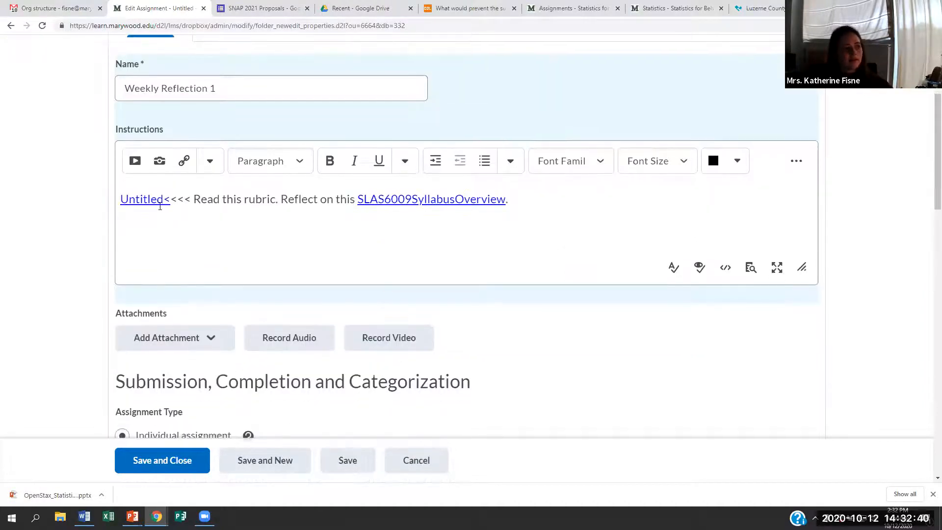
scroll(160, 206, down, 1)
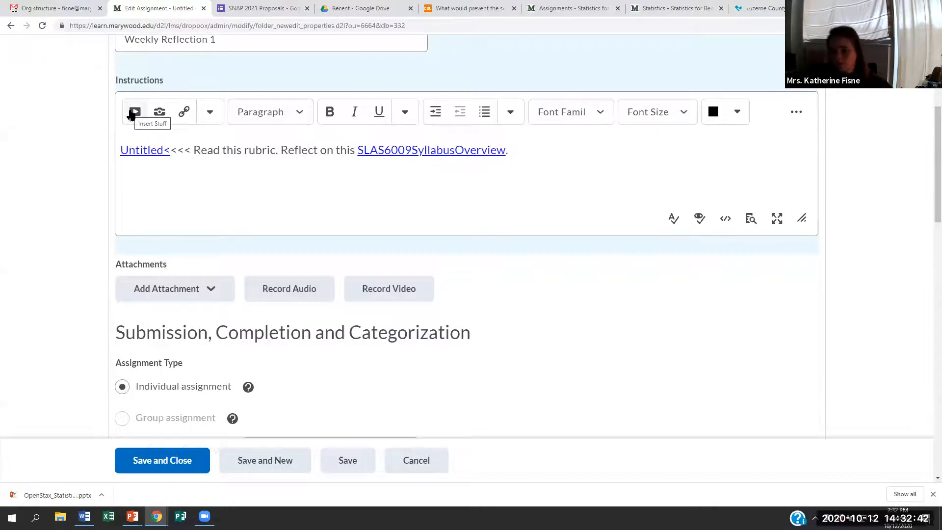
scroll(129, 117, down, 1)
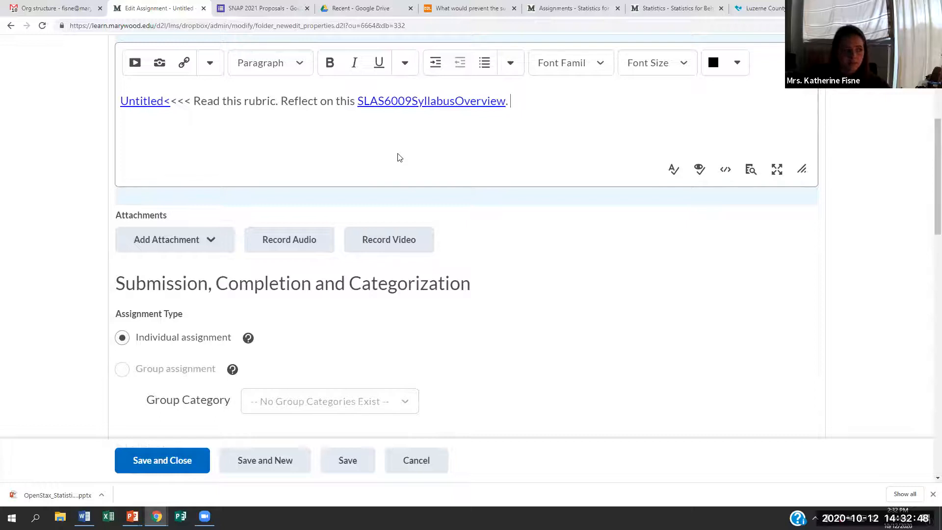
scroll(397, 157, down, 3)
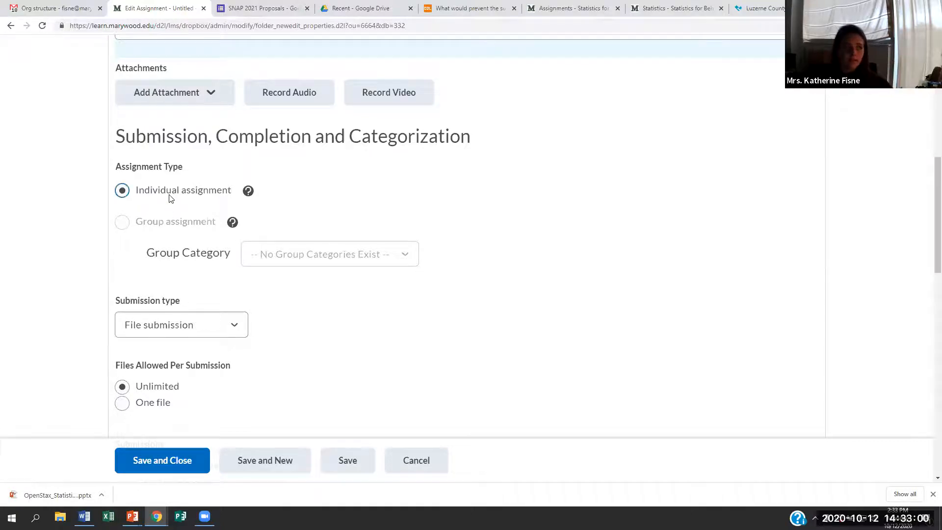
scroll(173, 299, down, 1)
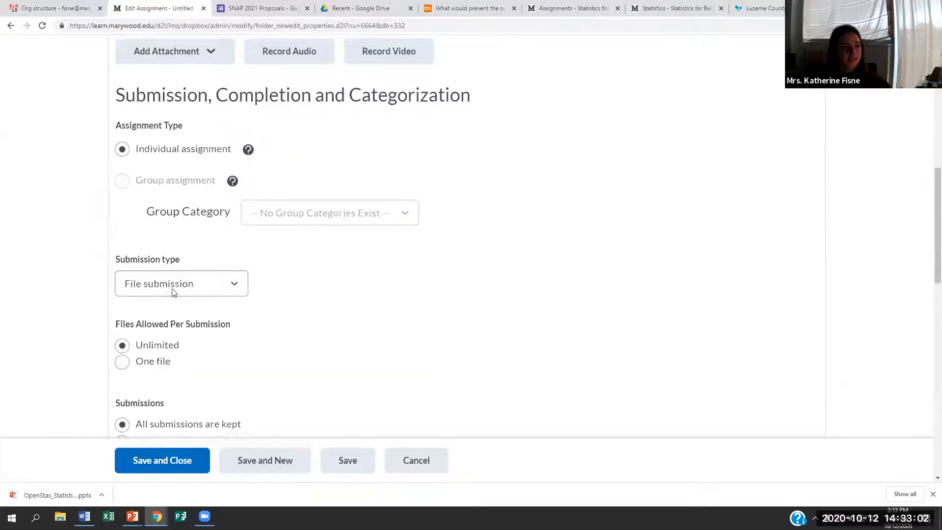
drag(115, 253, 192, 250)
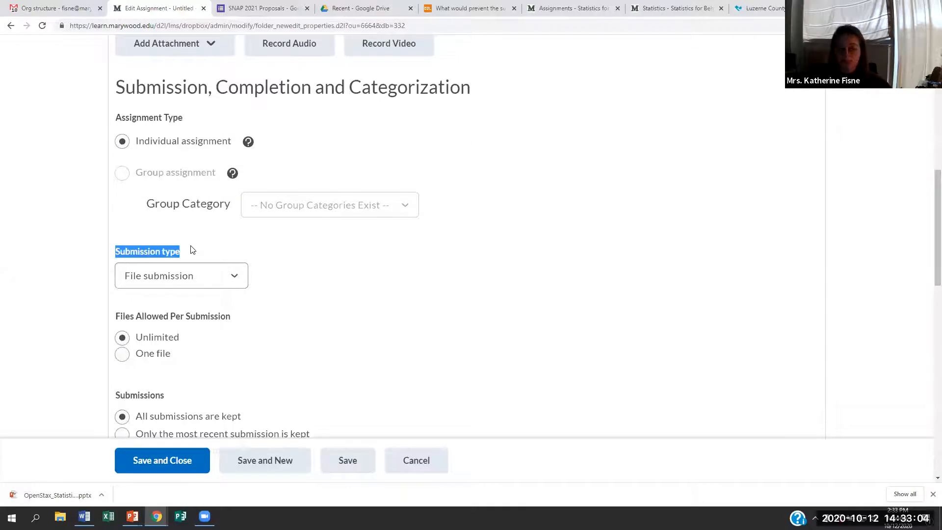
click(153, 285)
click(287, 293)
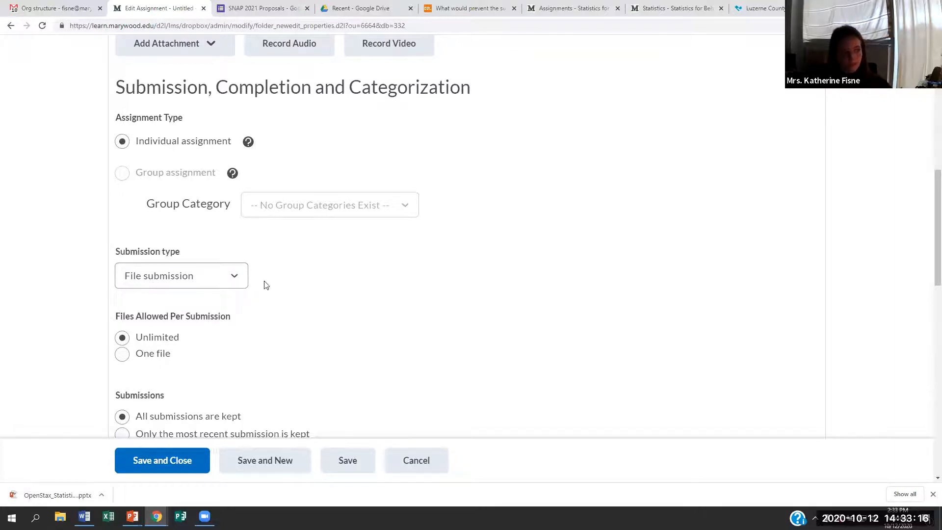
Step: Try Text submission and On paper submission as the assignment's submission type
click(221, 278)
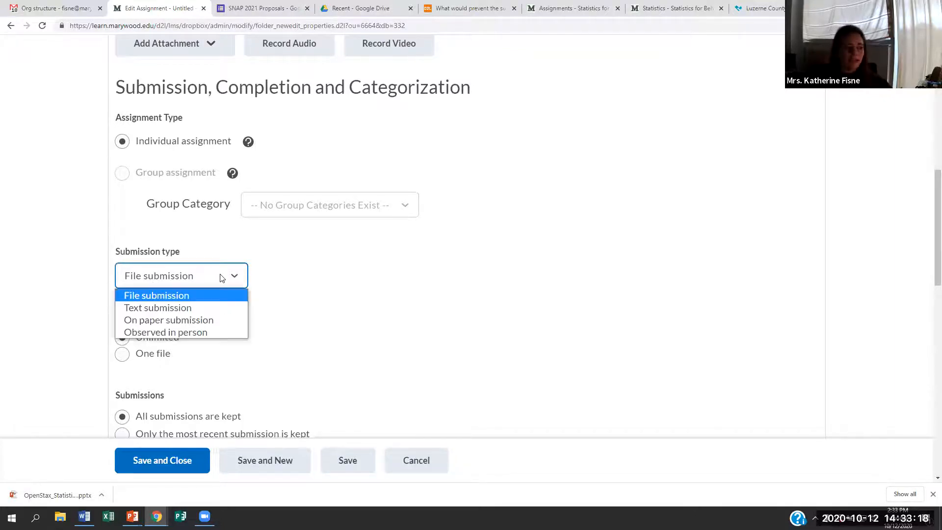
click(192, 307)
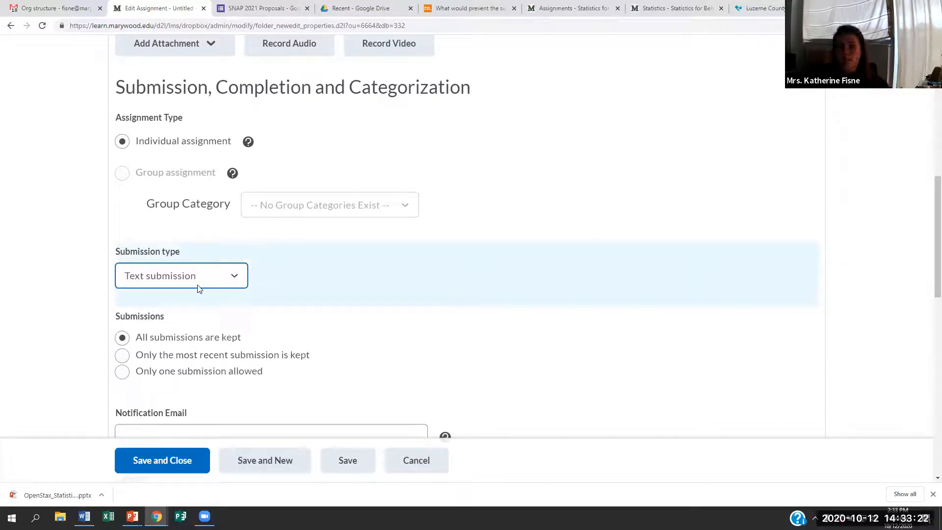
click(198, 288)
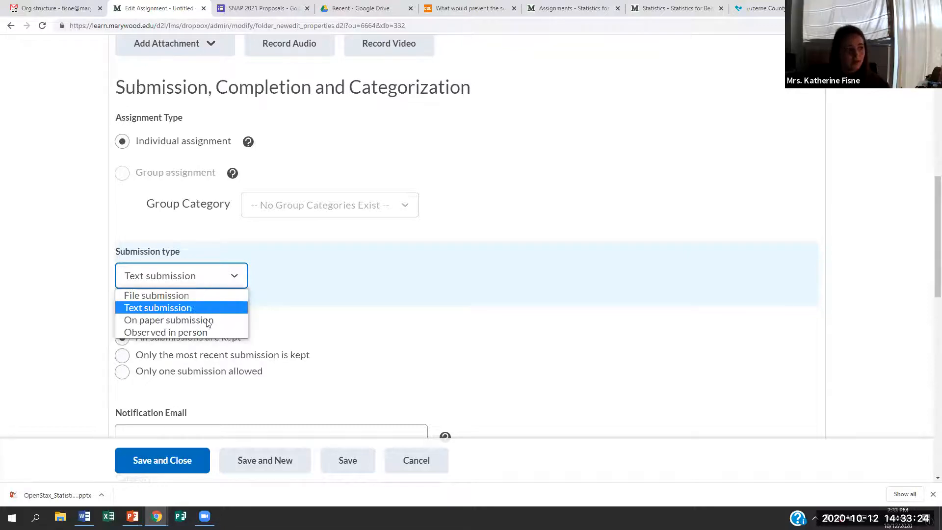
click(207, 320)
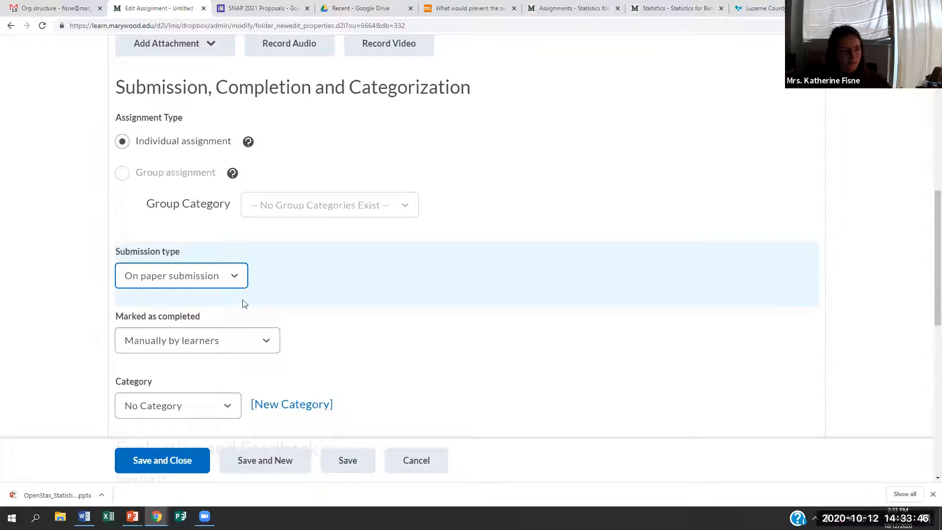
Step: Check the Marked as completed options for paper submissions, and return the submission type to File submission
scroll(230, 286, down, 2)
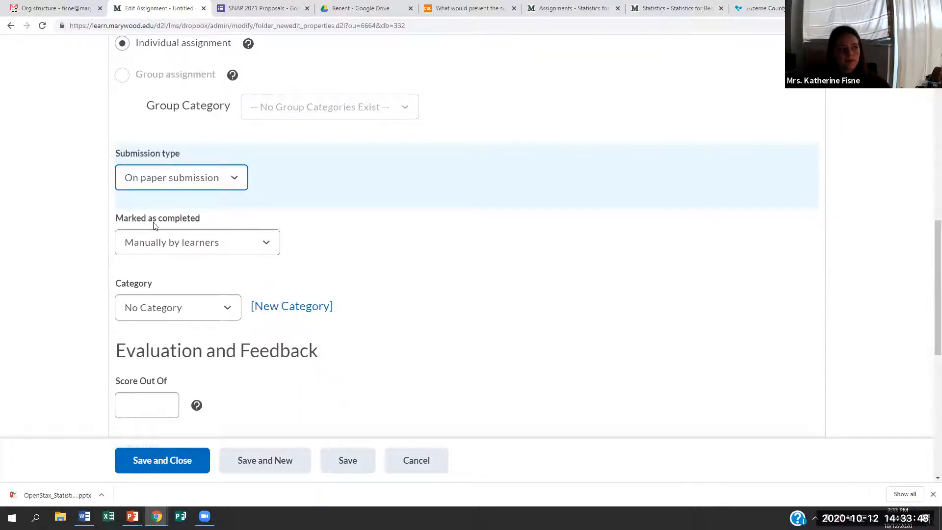
click(264, 247)
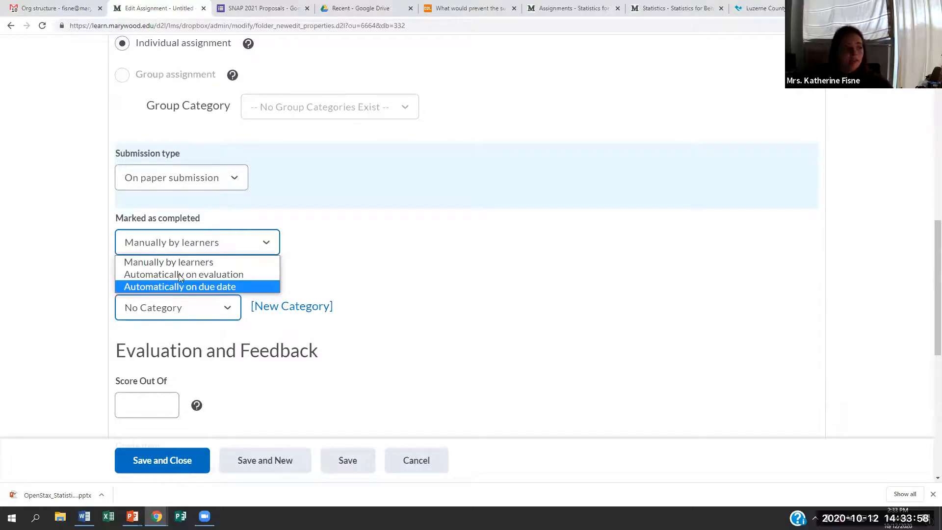
click(212, 185)
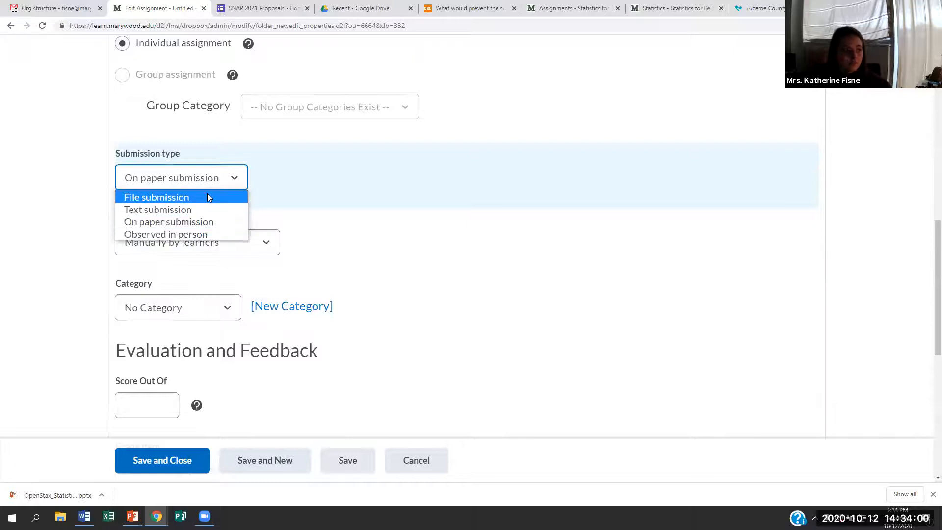
click(206, 195)
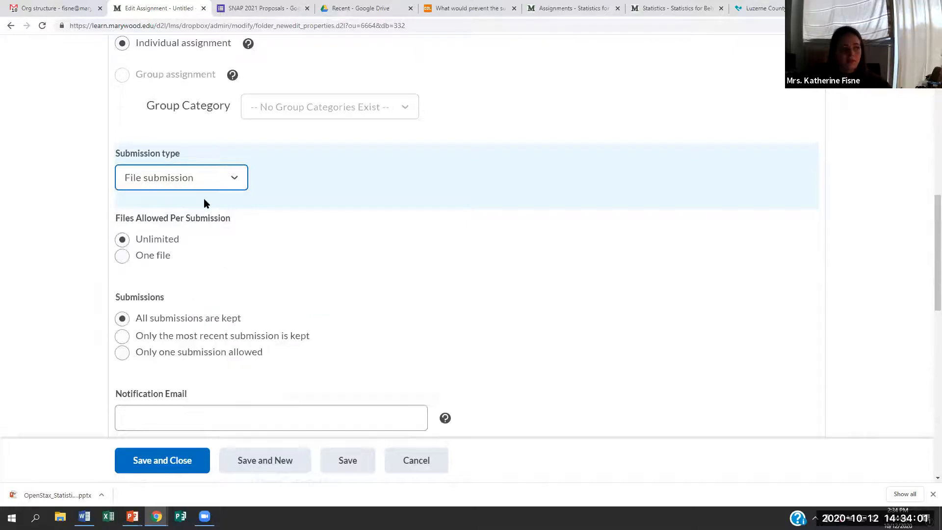
Step: Try On paper submission again, with completion marked Manually by learners
click(178, 185)
click(178, 222)
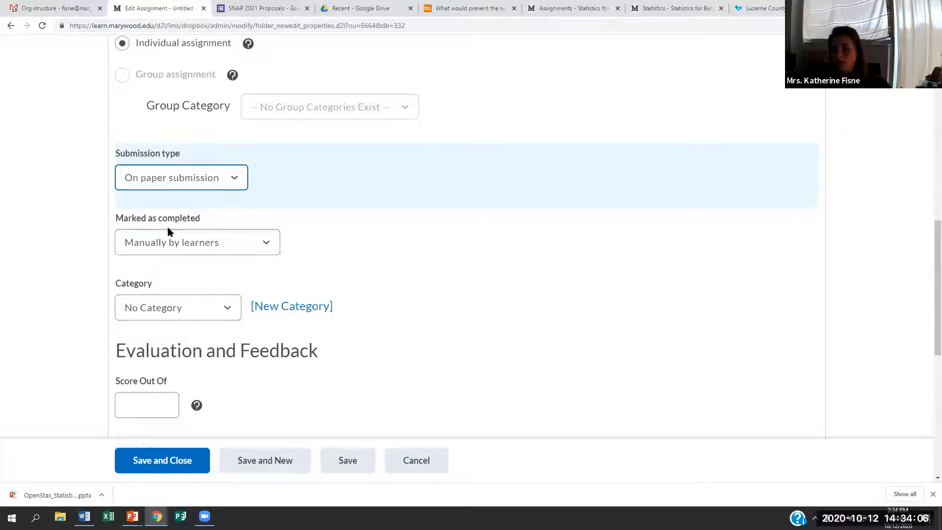
click(211, 250)
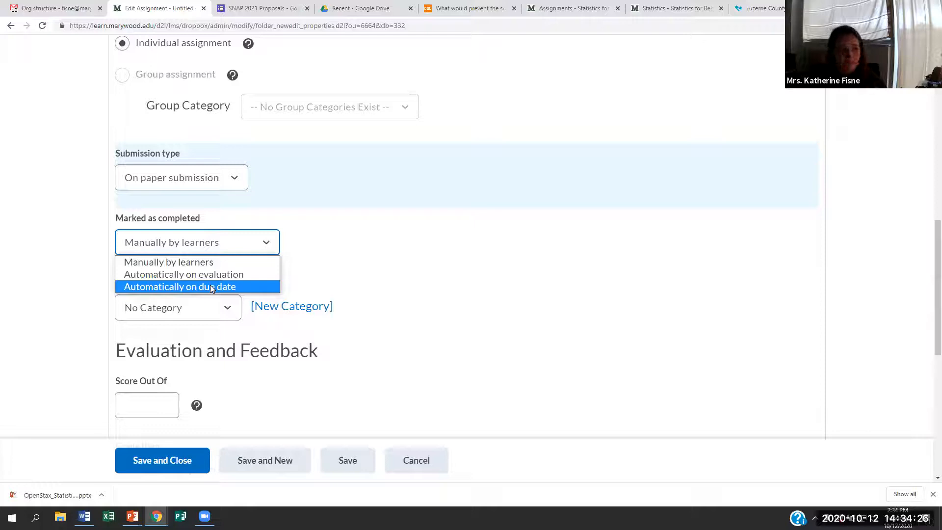
click(206, 262)
Step: Set the submission type to File submission and limit the files allowed per submission to One file
click(200, 185)
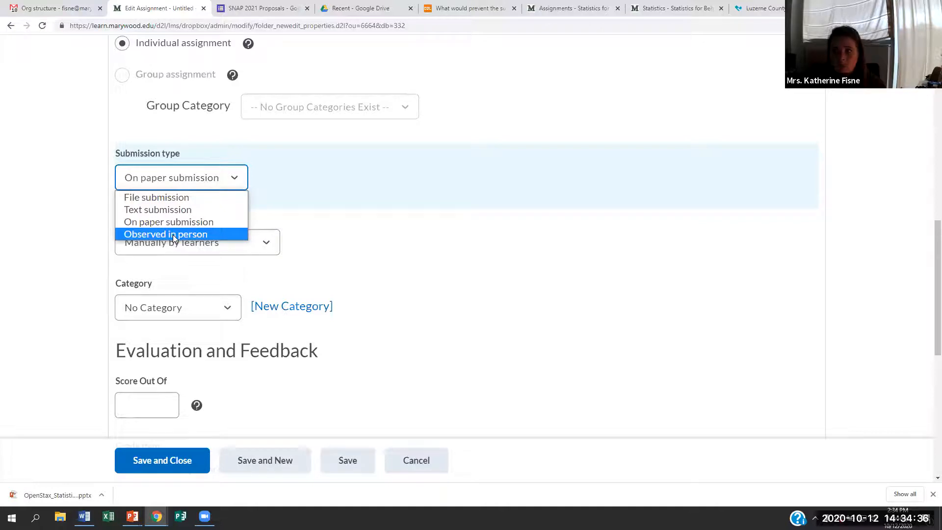
click(171, 199)
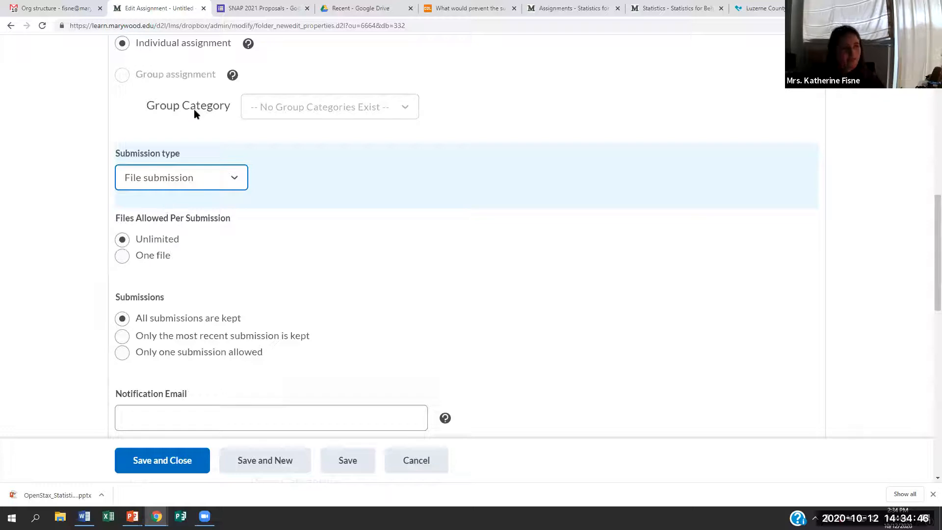
click(168, 238)
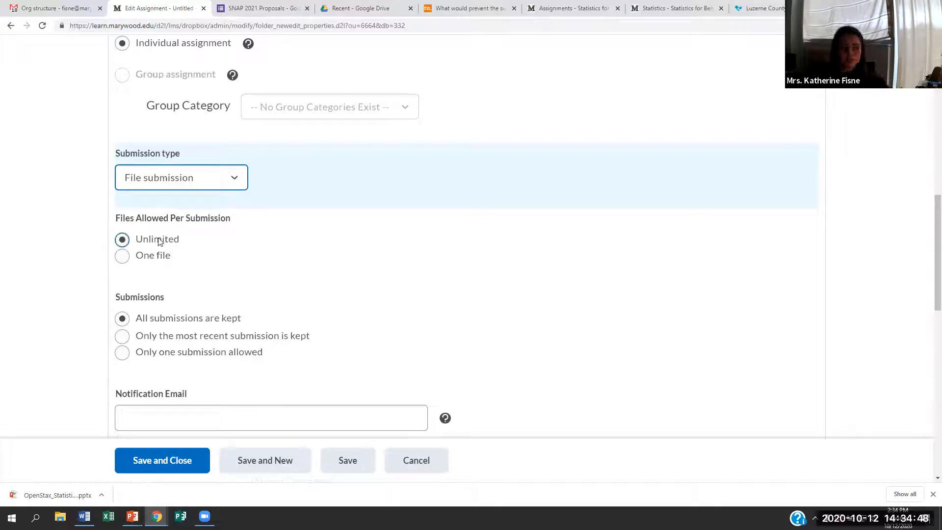
click(123, 256)
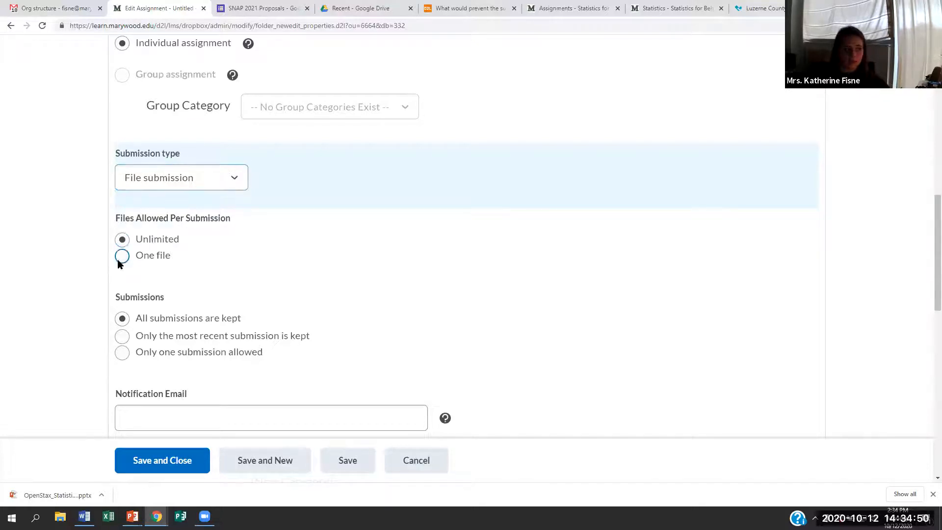
Step: Set the assignment's submissions rule to Only one submission allowed
scroll(234, 300, down, 1)
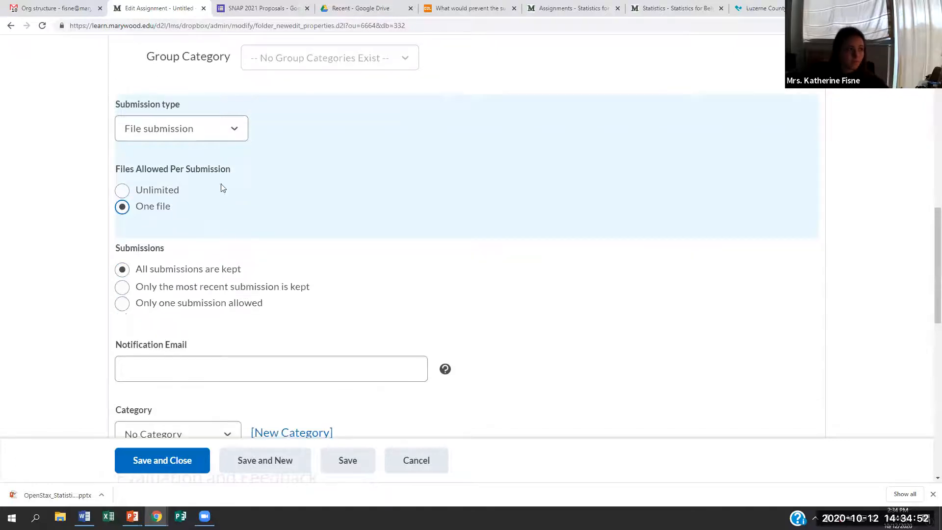
scroll(152, 265, down, 1)
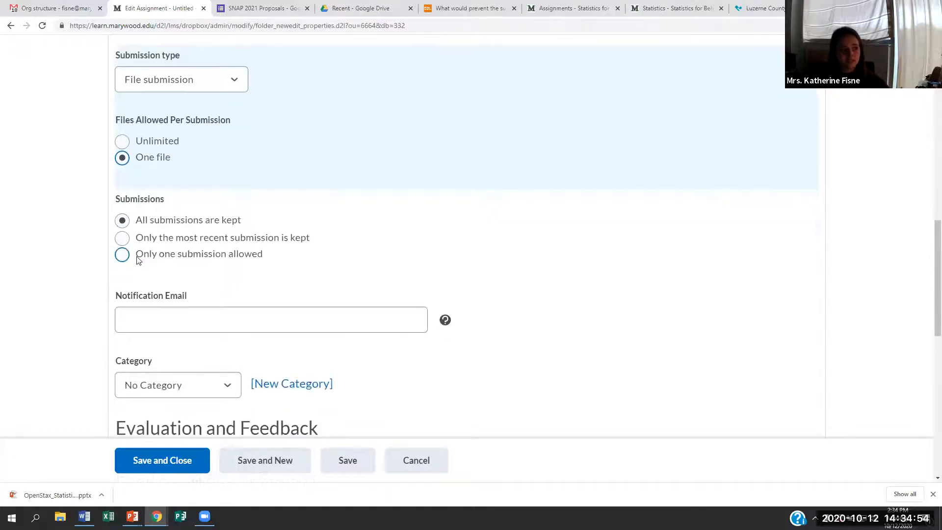
click(124, 256)
click(124, 223)
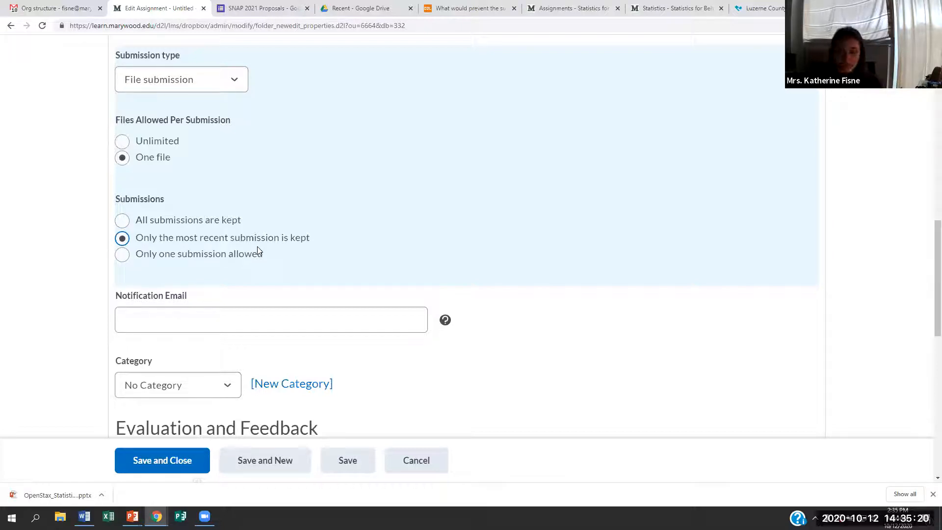
click(231, 251)
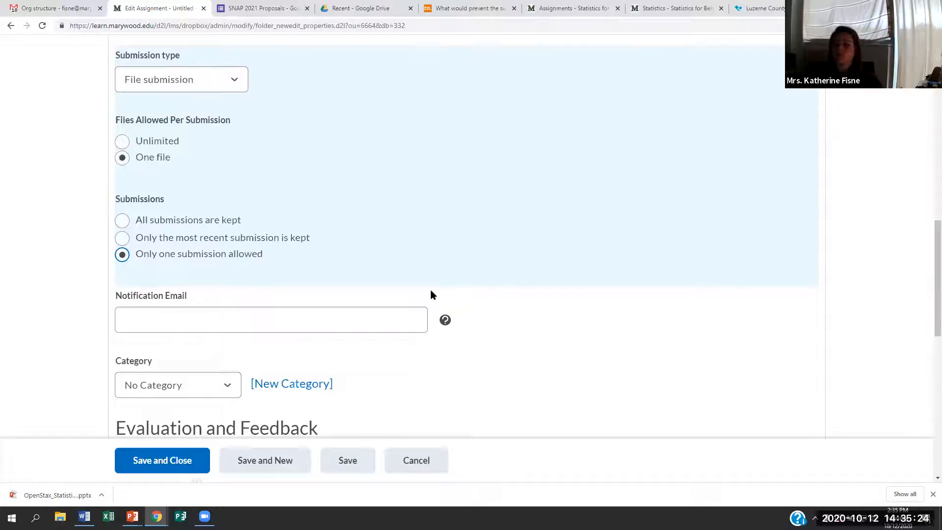
Step: Check the Notification Email field and its suggested addresses without entering one
scroll(429, 294, down, 1)
click(306, 273)
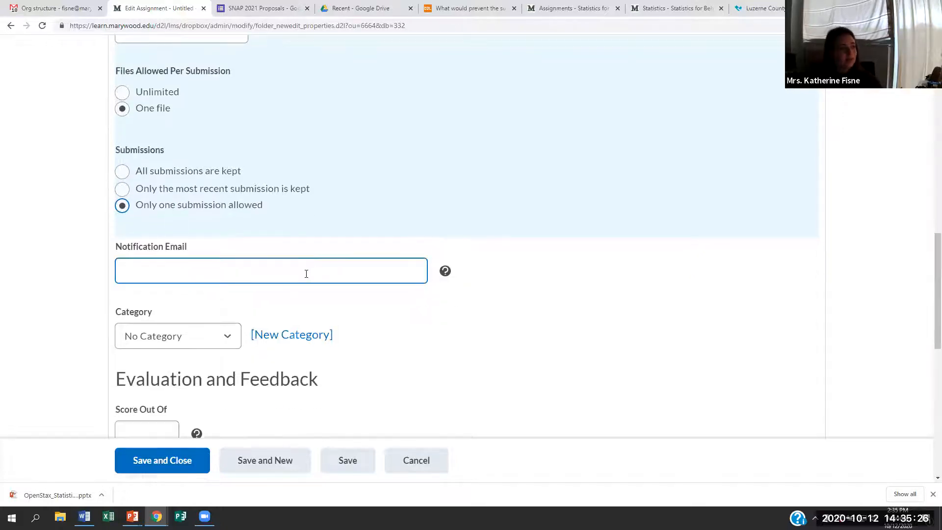
click(306, 273)
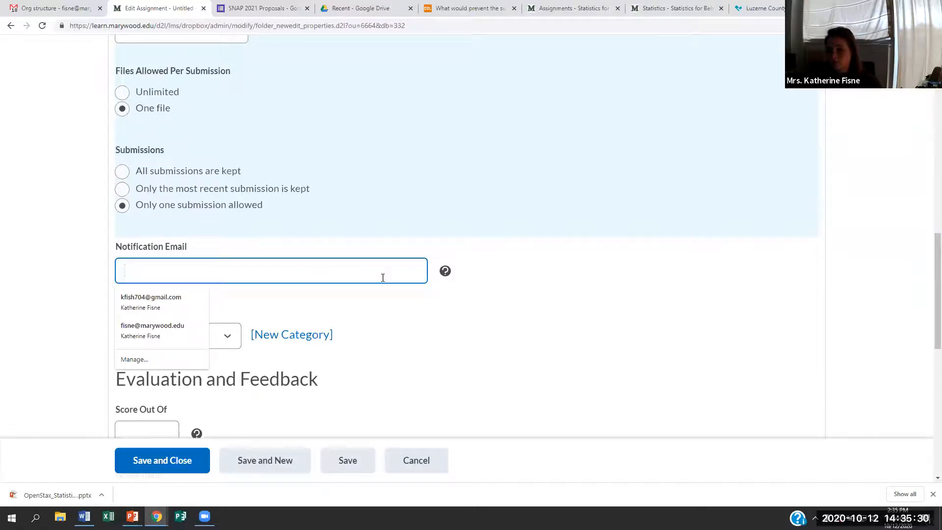
click(459, 299)
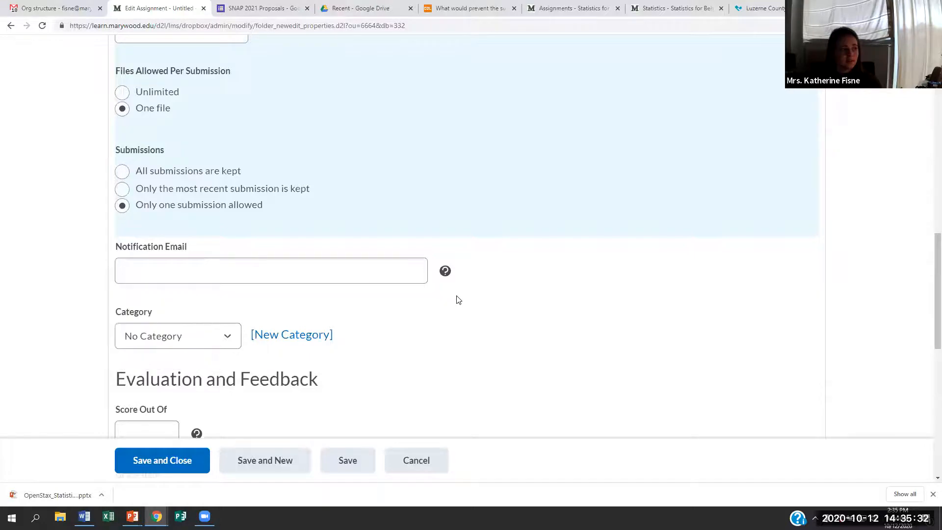
Step: Set the assignment's category to Weekly Reflections, and view the new category form without creating one
scroll(472, 273, down, 2)
scroll(147, 190, down, 1)
click(163, 189)
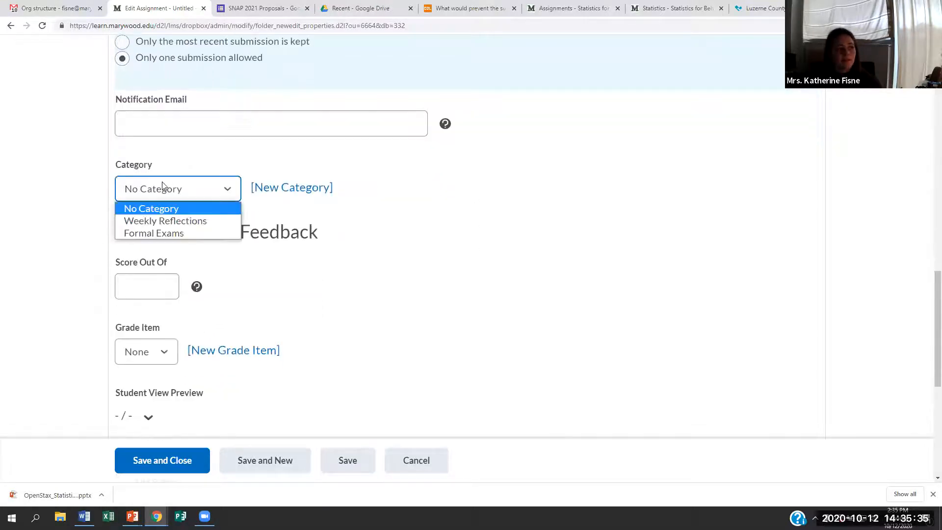
click(186, 222)
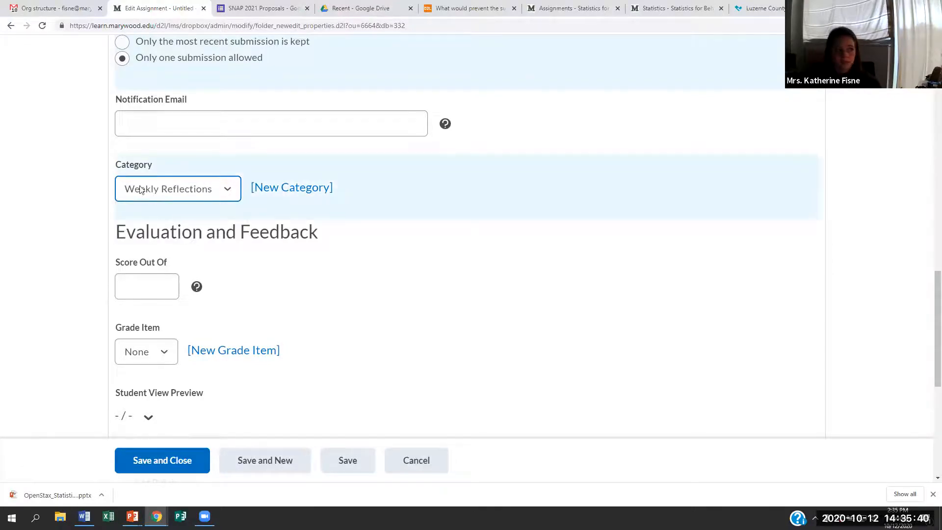
click(308, 191)
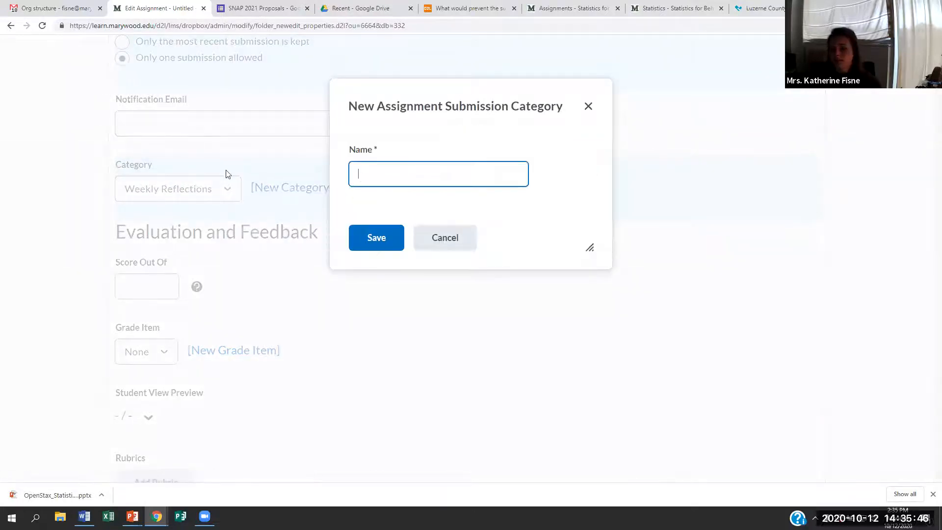
click(457, 237)
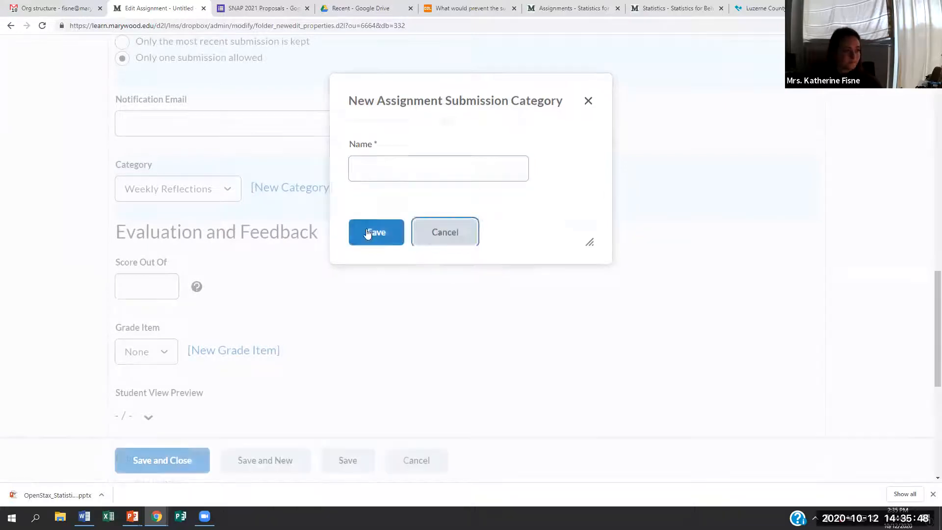
Step: Set the assignment's Score Out Of value to 28
scroll(358, 245, down, 1)
scroll(294, 216, down, 1)
click(171, 183)
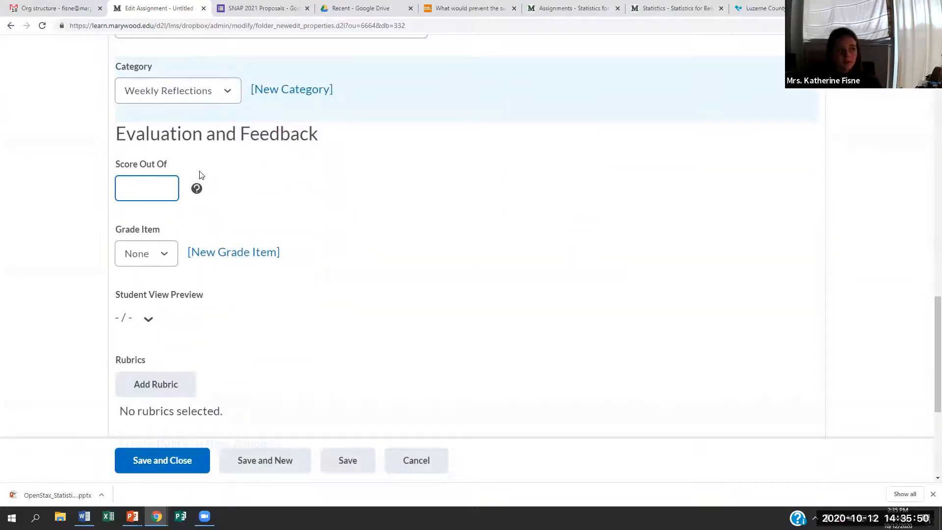
scroll(186, 157, down, 1)
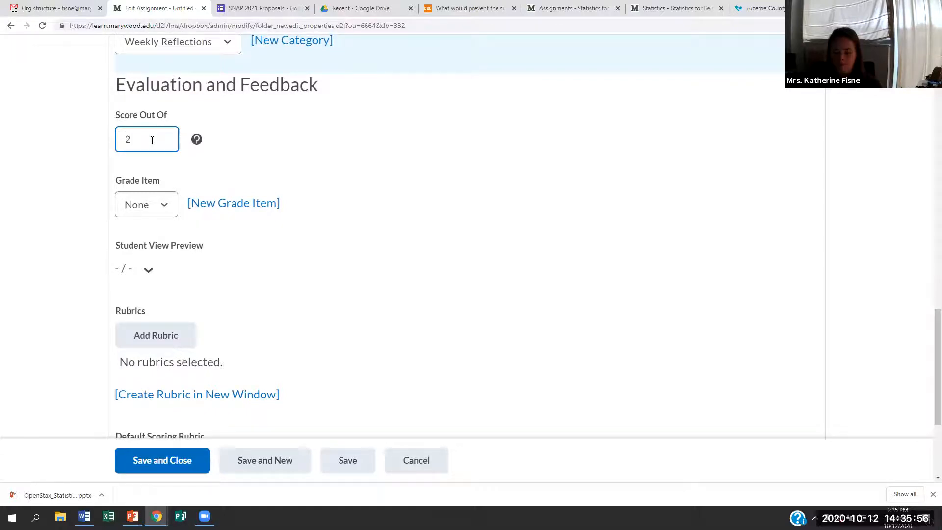
text(28)
Step: Review the settings for a new Numeric grade item, and cancel without creating it
click(159, 204)
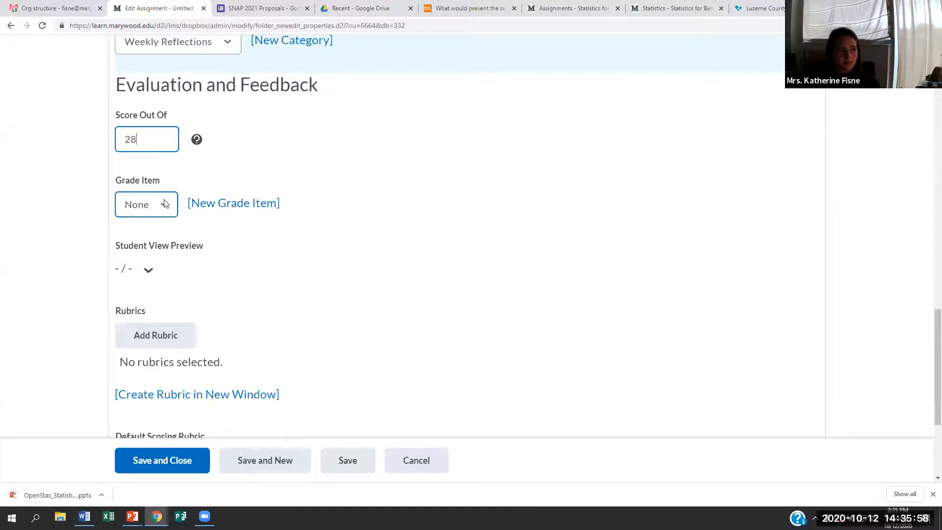
click(248, 203)
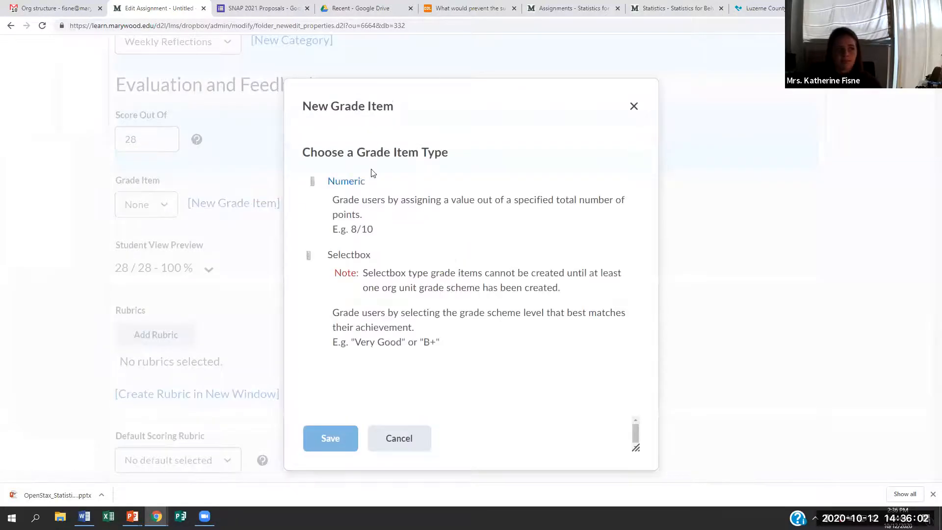
click(348, 183)
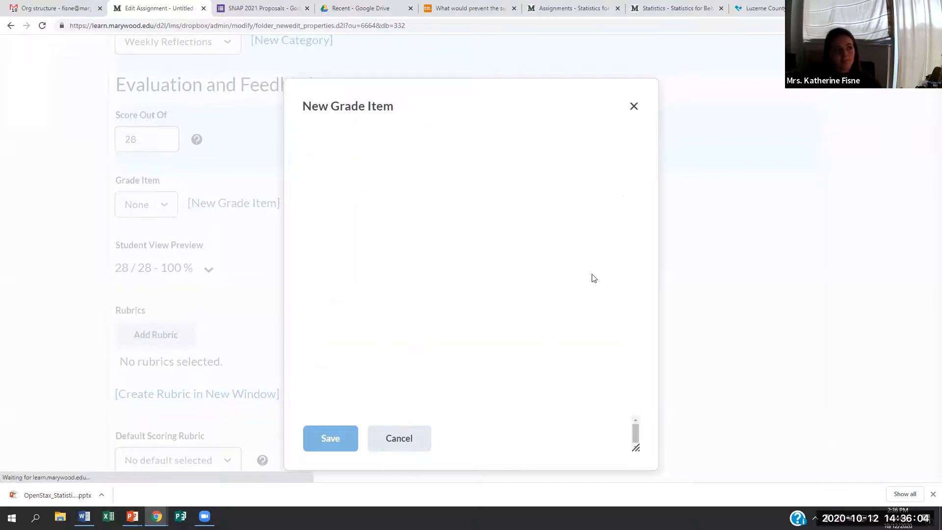
scroll(354, 241, down, 4)
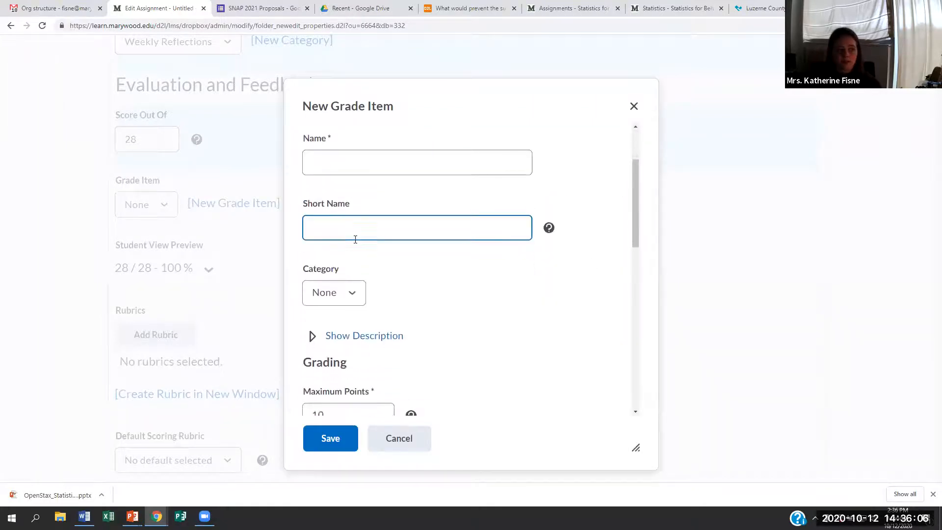
scroll(356, 243, down, 6)
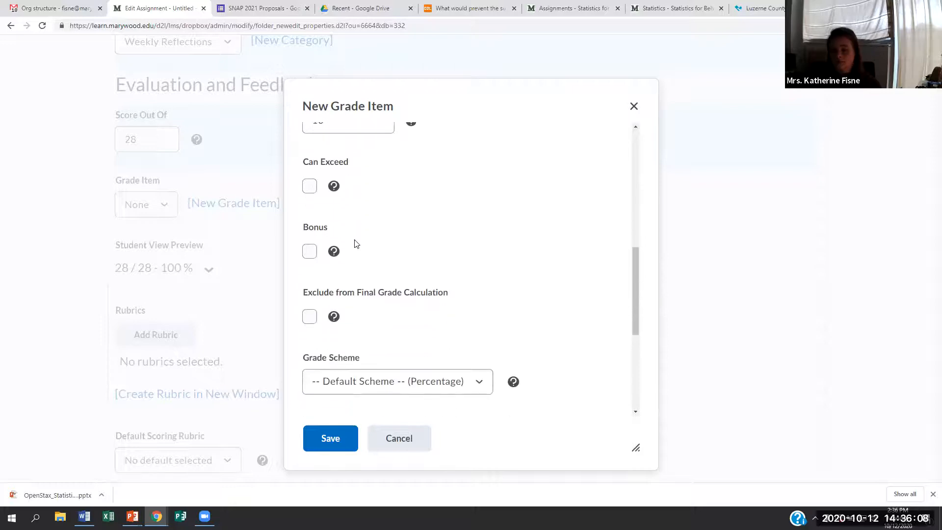
scroll(376, 331, down, 4)
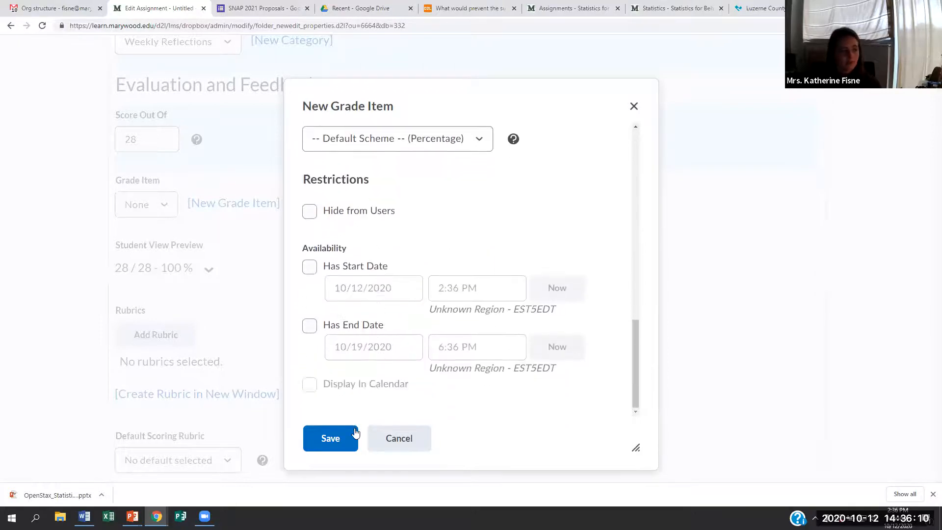
click(399, 438)
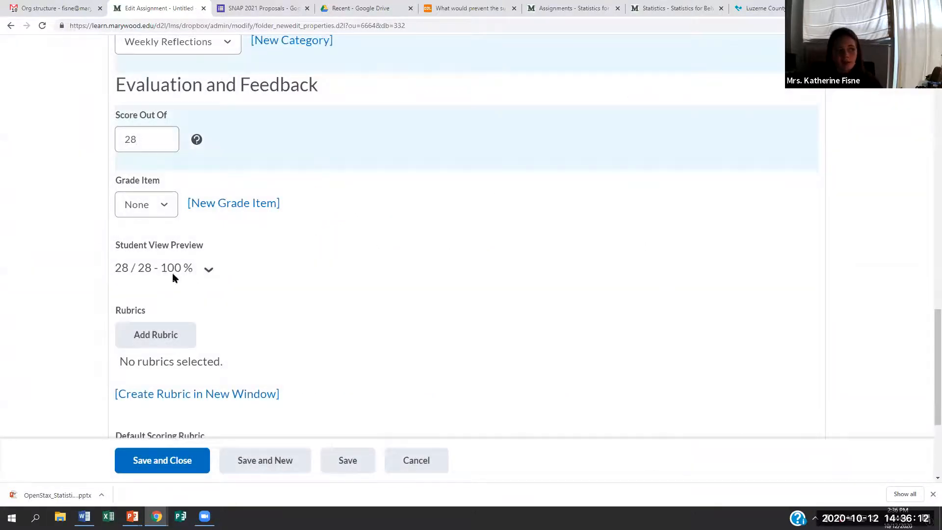
Step: Try to open the display settings of the Student View Preview
click(213, 274)
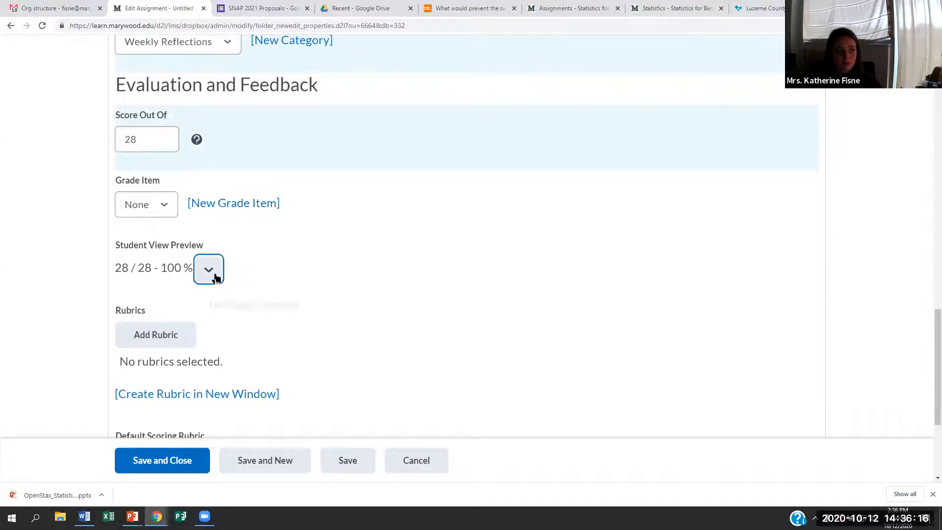
click(219, 309)
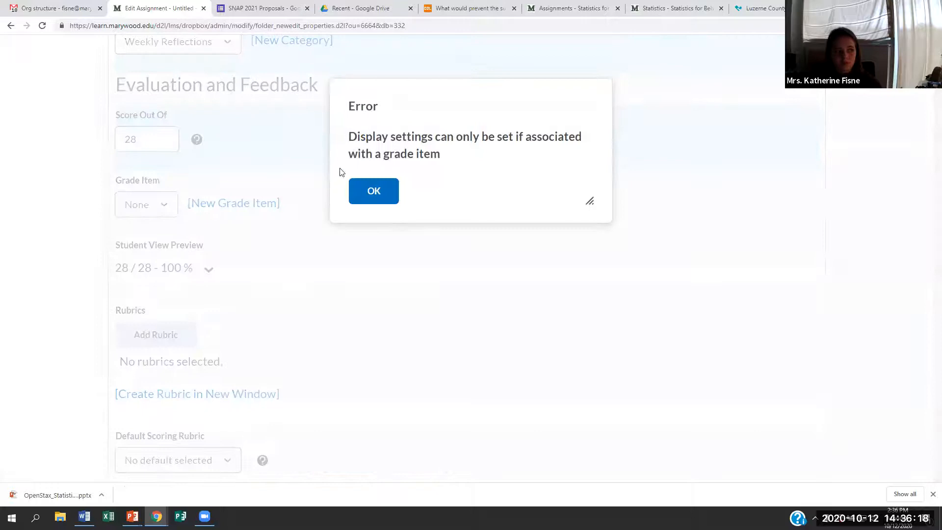
click(374, 191)
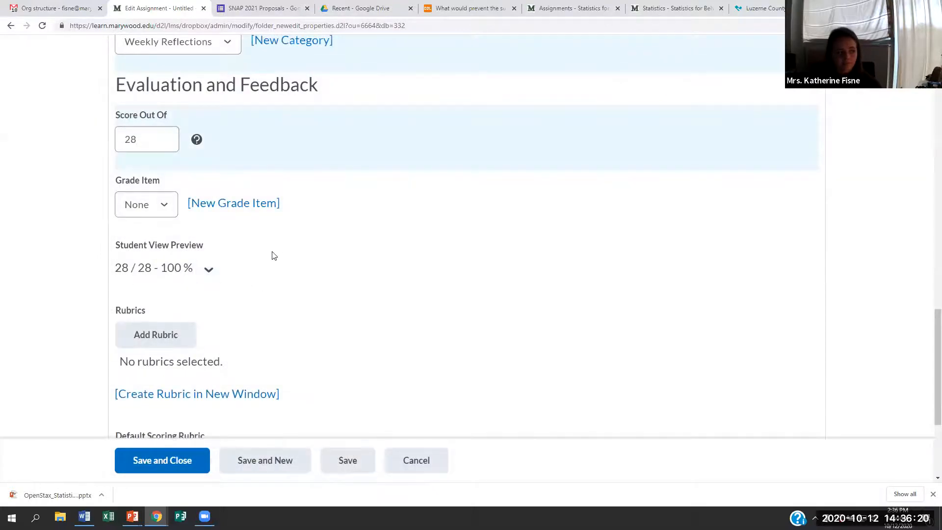
Step: Examine the rubric section and the choices offered for Default Scoring Rubric
scroll(272, 255, down, 2)
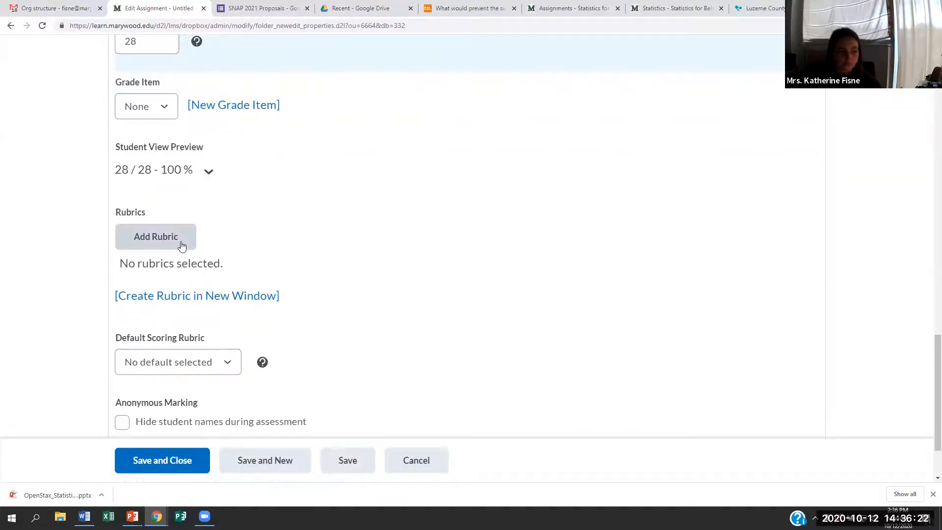
scroll(178, 255, down, 2)
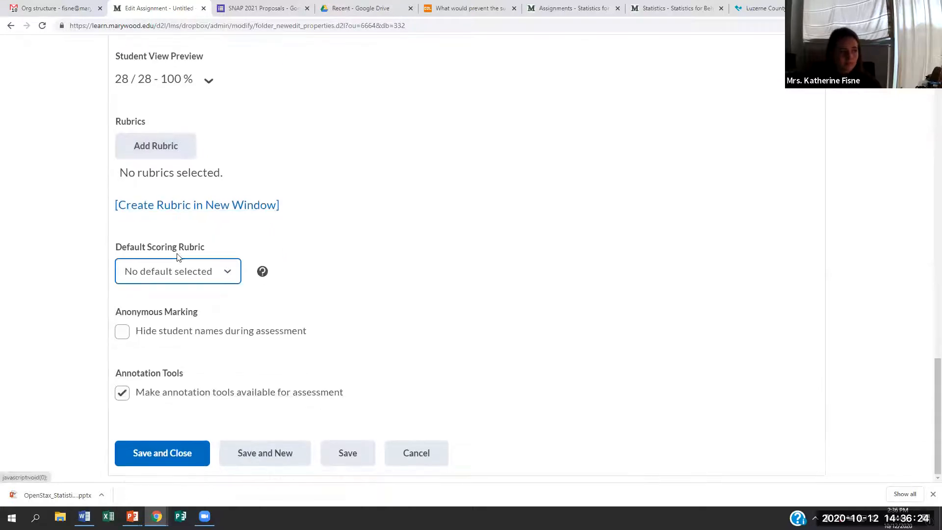
click(166, 266)
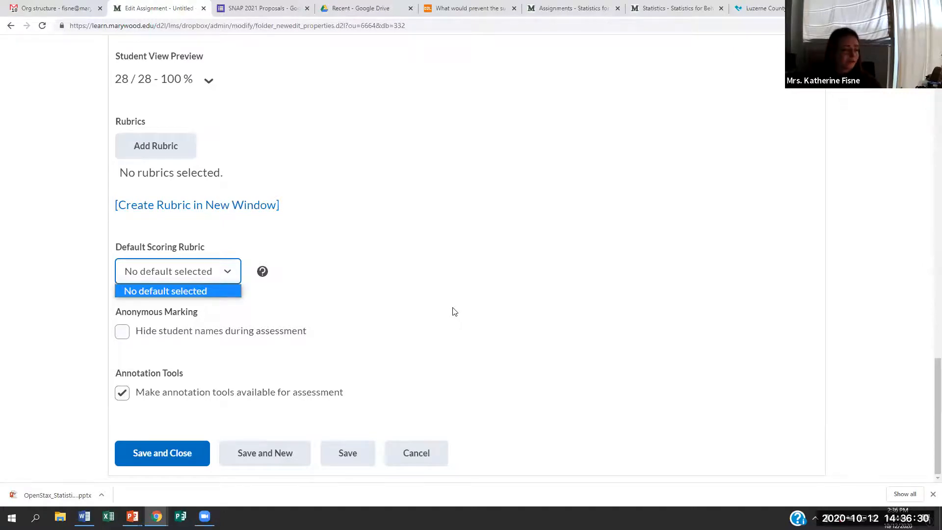
click(217, 271)
scroll(214, 269, up, 4)
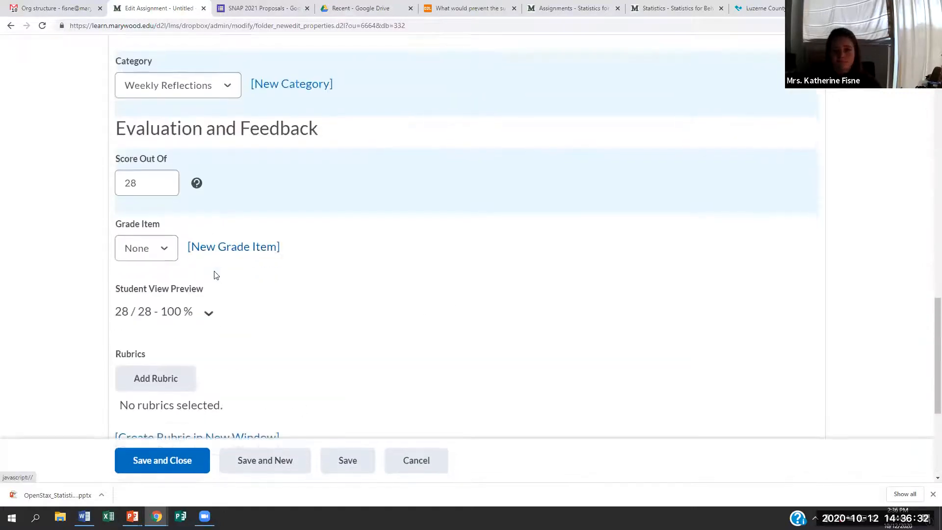
scroll(216, 274, down, 1)
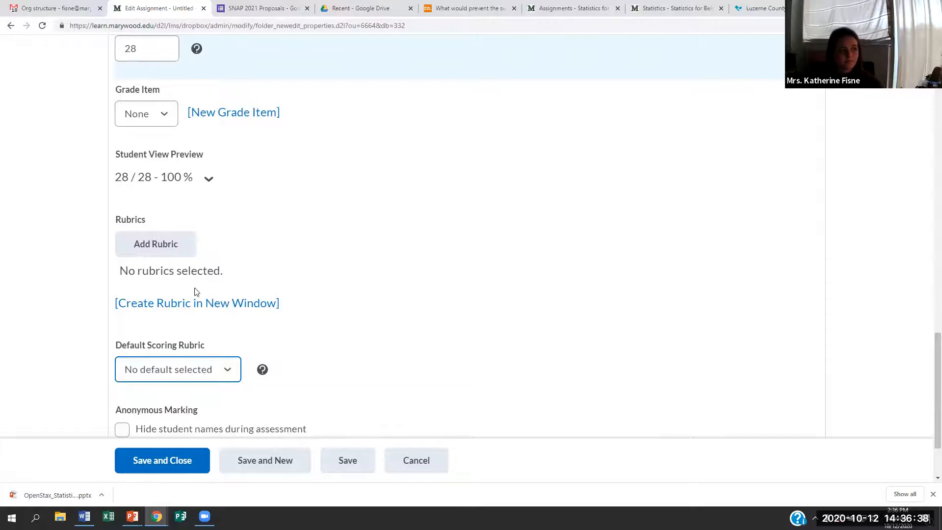
scroll(210, 297, down, 1)
scroll(221, 302, down, 1)
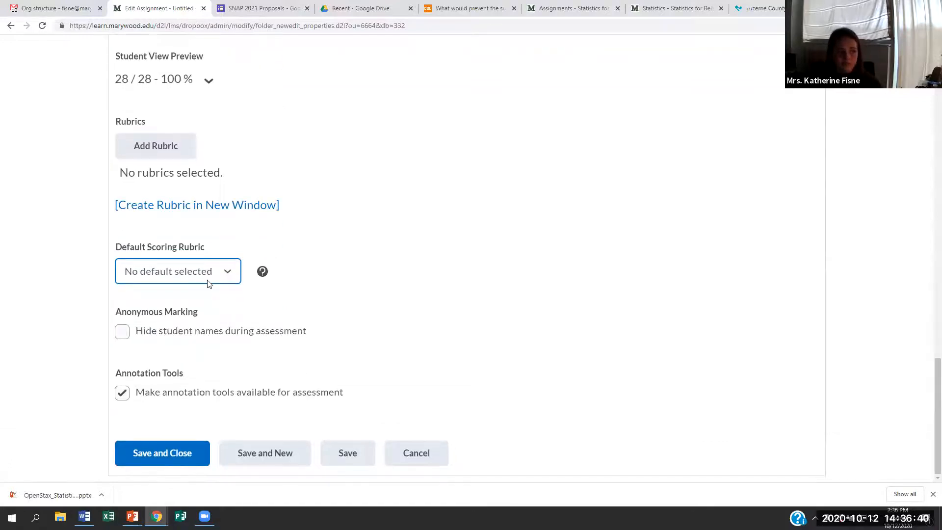
Step: Read the help for Default Scoring Rubric, and enable Hide student names during assessment for anonymous marking
click(263, 272)
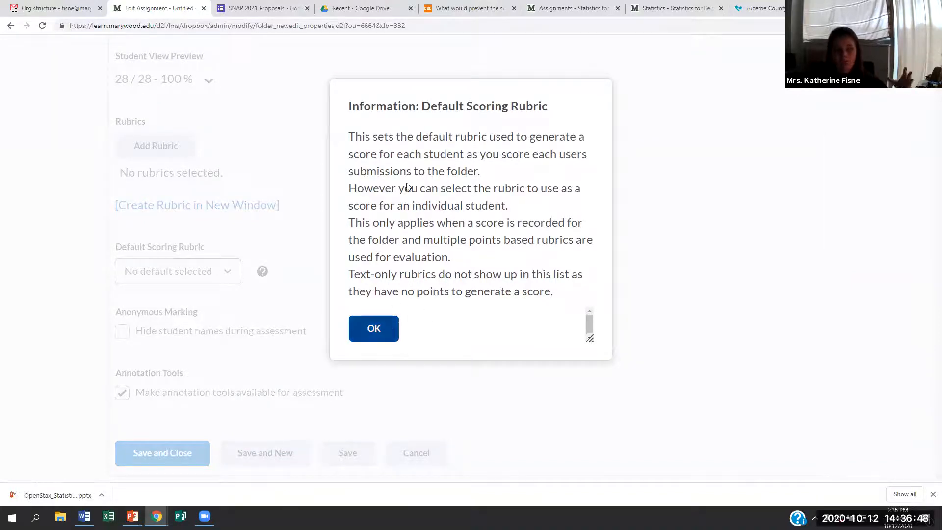
click(378, 333)
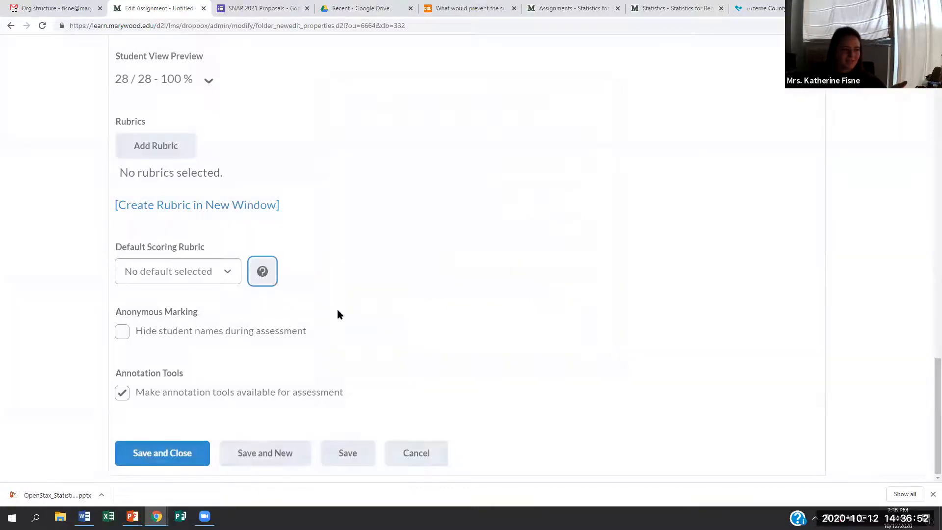
click(123, 333)
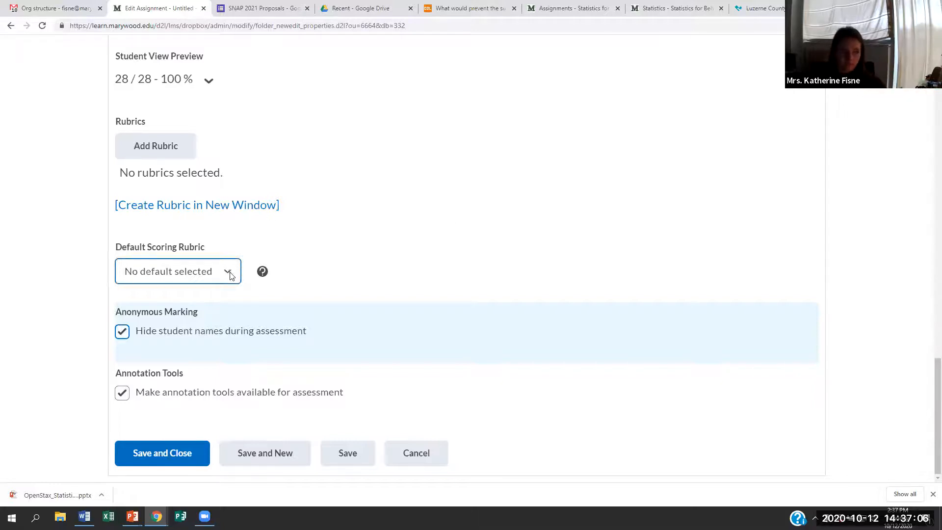
Step: Review the assignment's properties from the name through Evaluation and Feedback, and open its Restrictions settings
scroll(243, 319, up, 20)
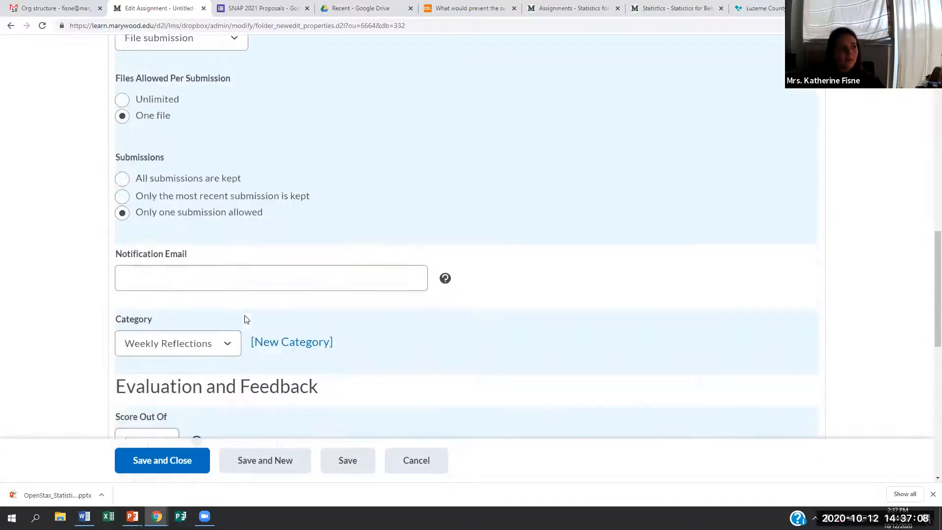
scroll(244, 317, up, 6)
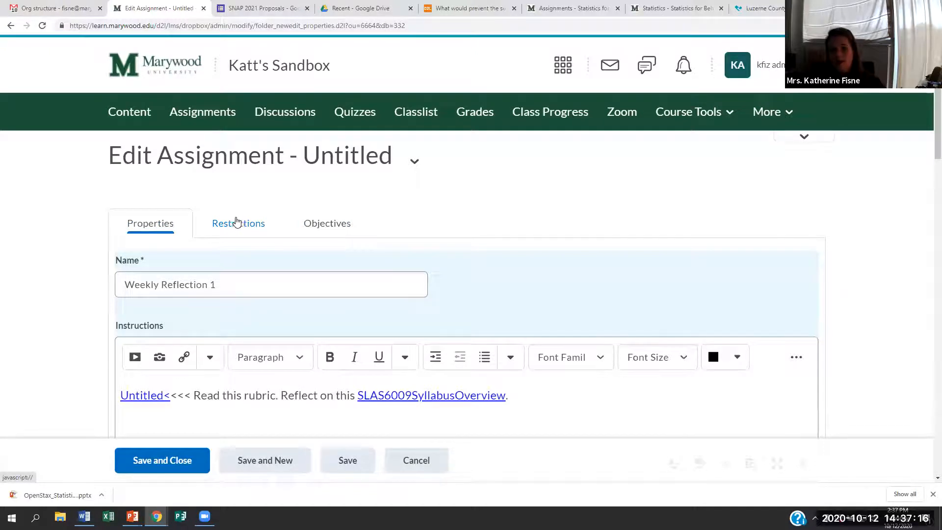
scroll(239, 236, down, 9)
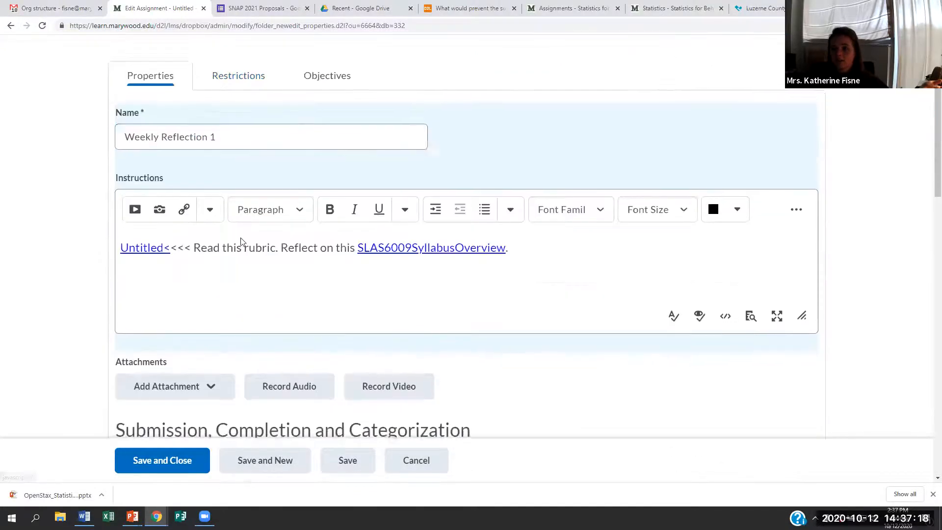
scroll(155, 233, down, 9)
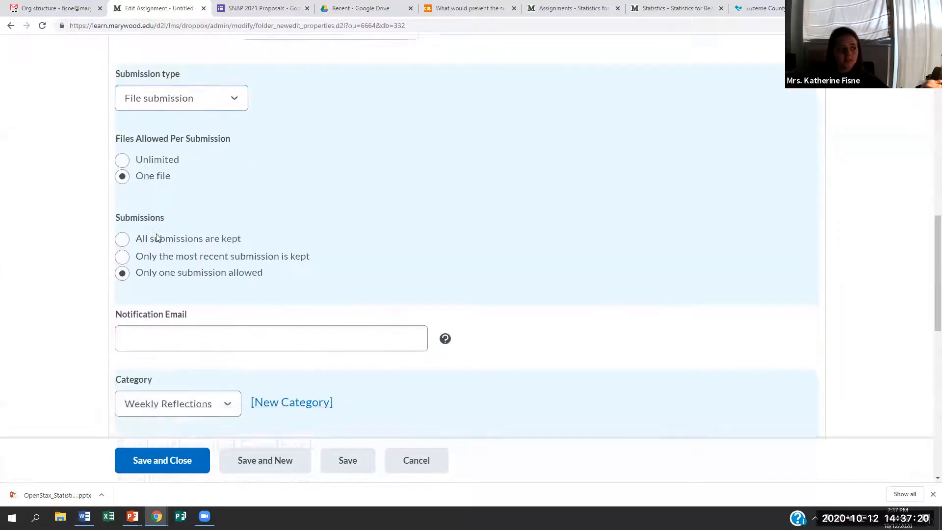
drag(117, 232, 337, 245)
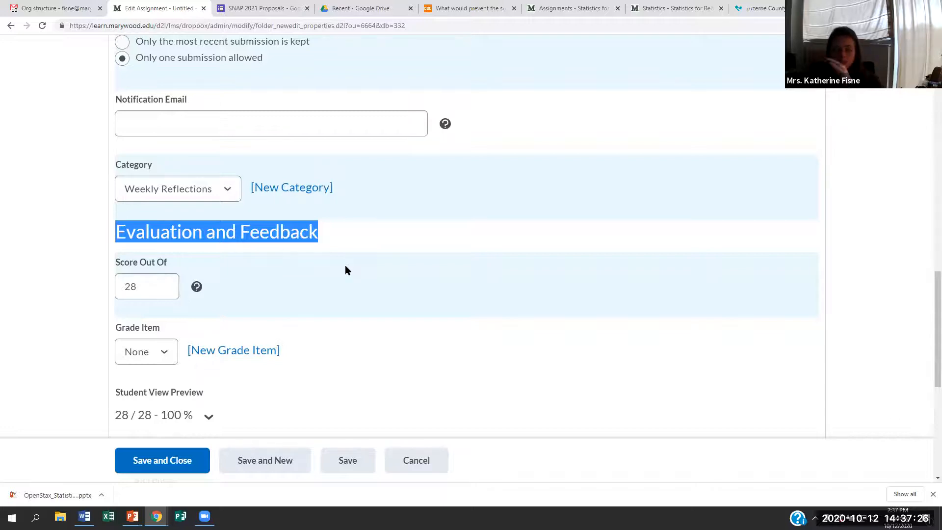
scroll(345, 266, down, 2)
scroll(343, 265, down, 2)
scroll(343, 264, up, 20)
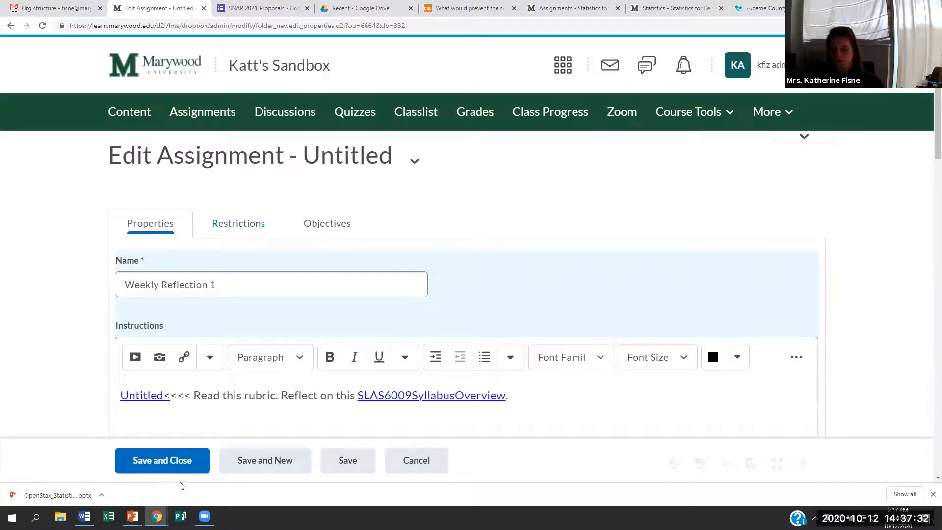
click(246, 223)
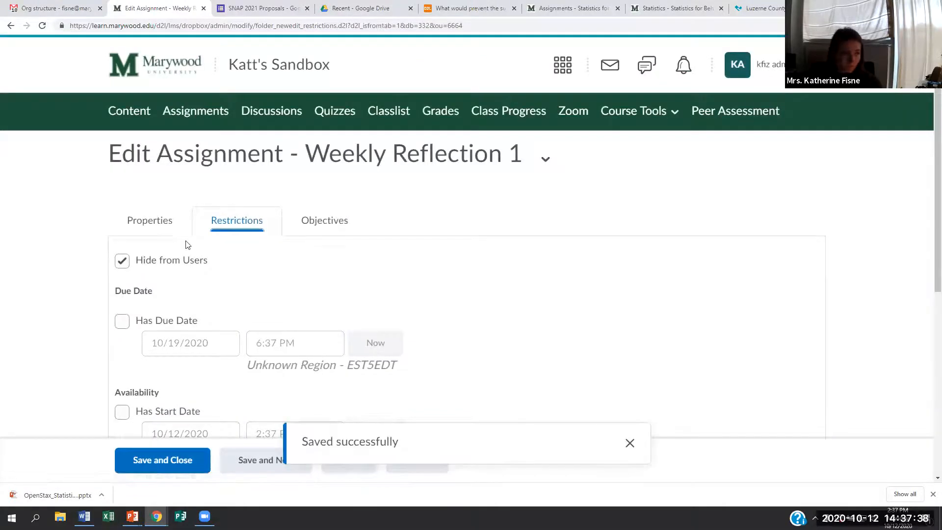
Step: Begin a special access entry for Weekly Reflection 1 with due date 10/19/2020 6:37 PM and start date 10/12/2020 2:37 PM
scroll(201, 258, down, 6)
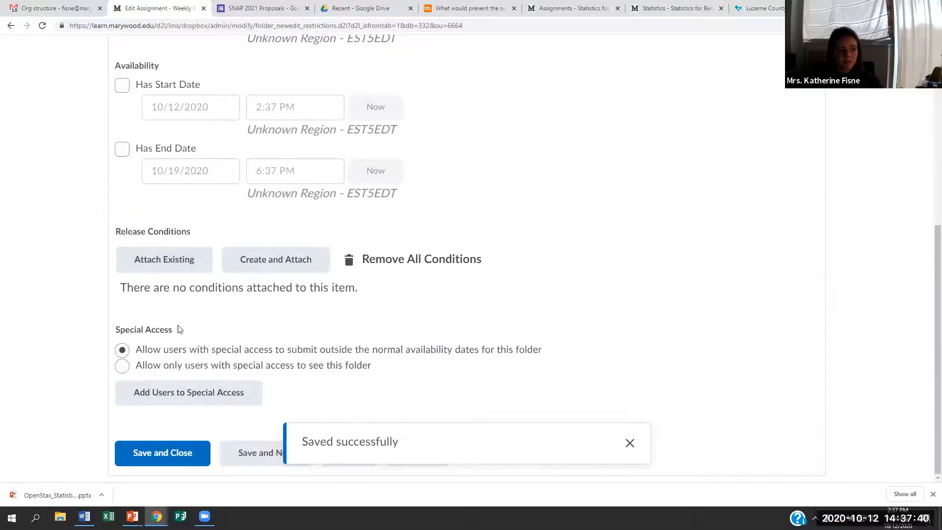
drag(116, 335, 230, 333)
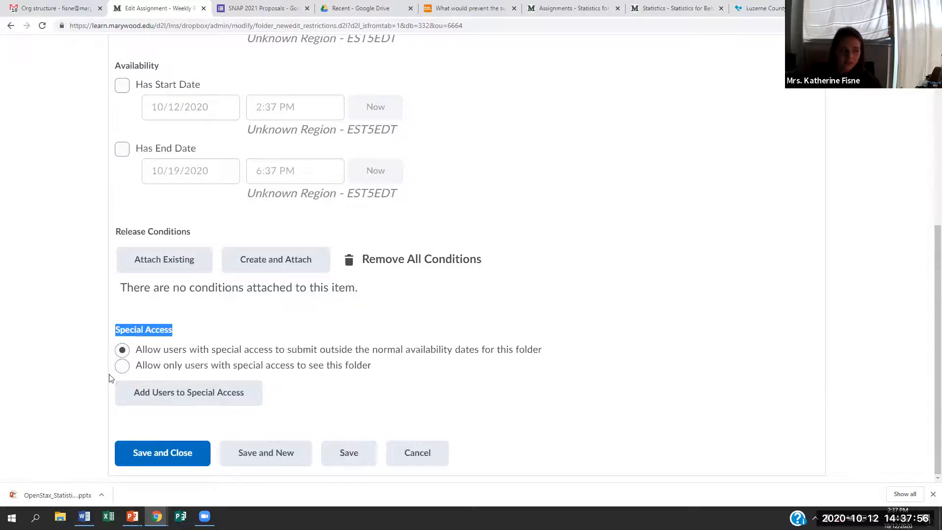
click(156, 394)
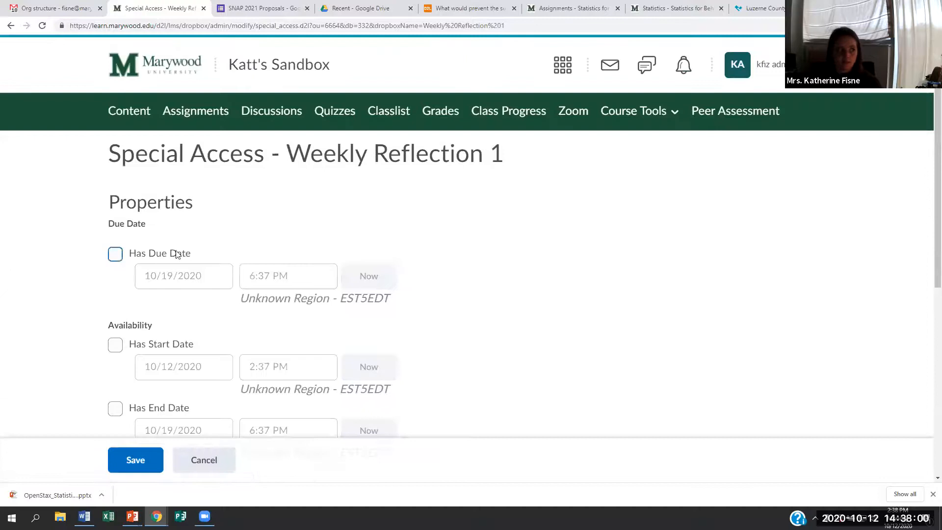
click(138, 253)
scroll(278, 254, down, 2)
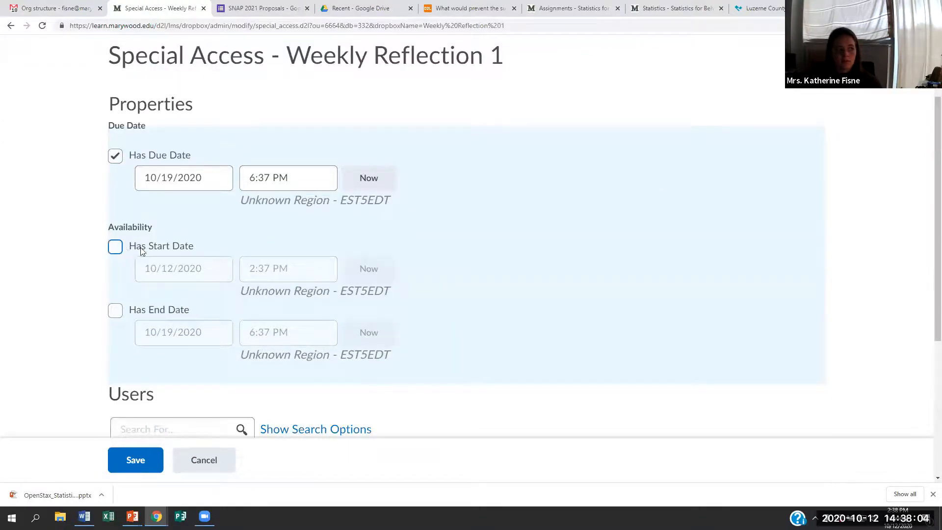
click(121, 248)
scroll(431, 292, down, 1)
scroll(433, 297, down, 2)
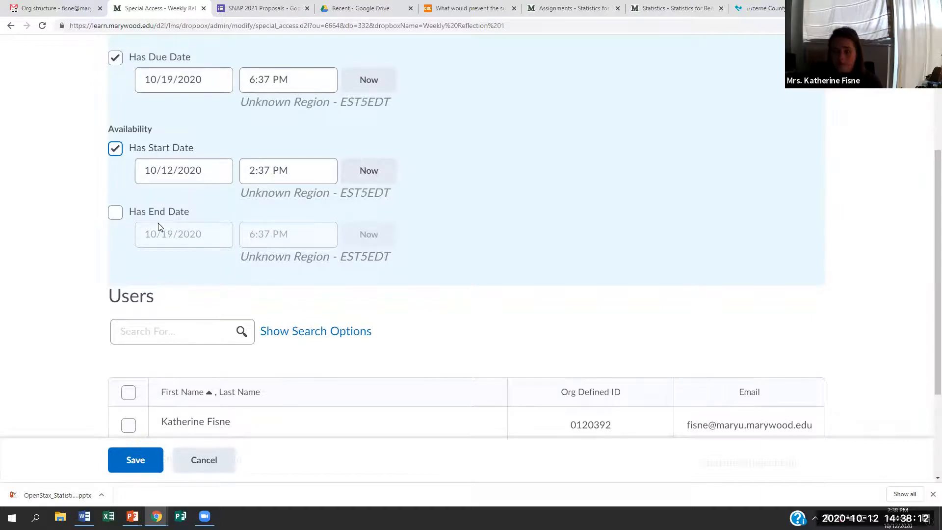
Step: Assign the special access dates to the last user in the list and save the entry
scroll(161, 223, down, 3)
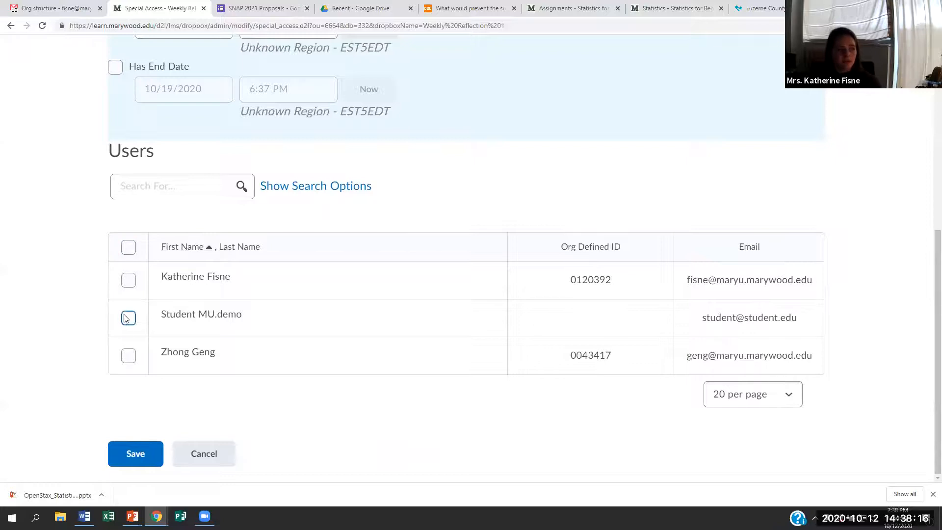
click(128, 355)
click(150, 452)
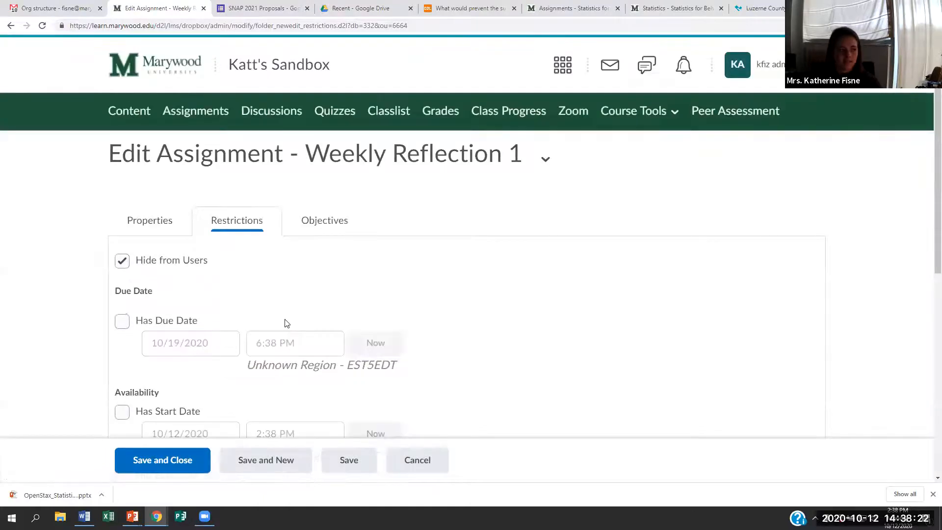
Step: Review the user's special access dates in the restrictions, and save and close Weekly Reflection 1
scroll(286, 322, down, 6)
scroll(286, 323, down, 3)
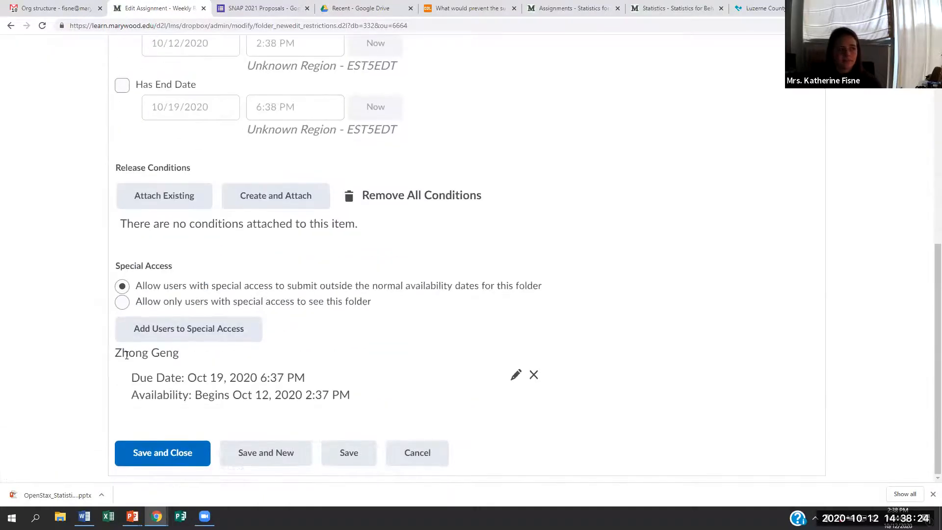
drag(118, 353, 362, 404)
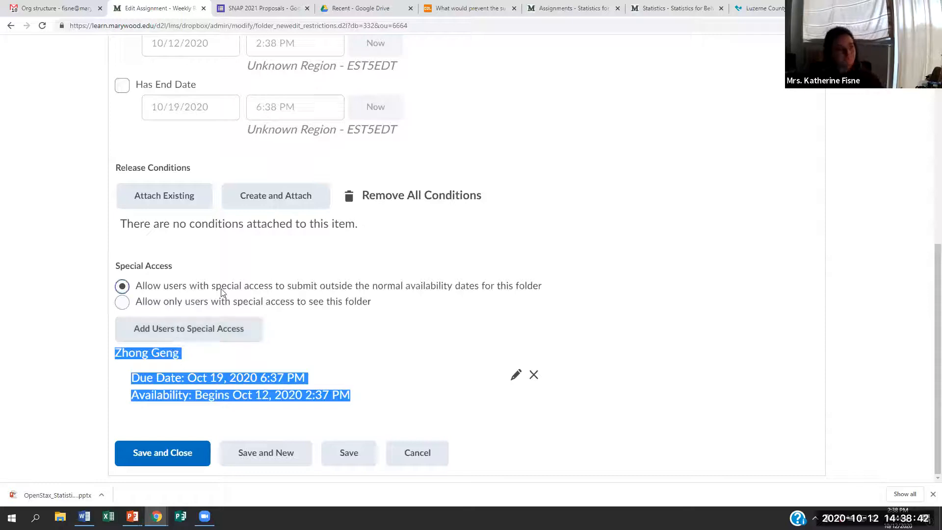
click(475, 300)
scroll(470, 299, up, 7)
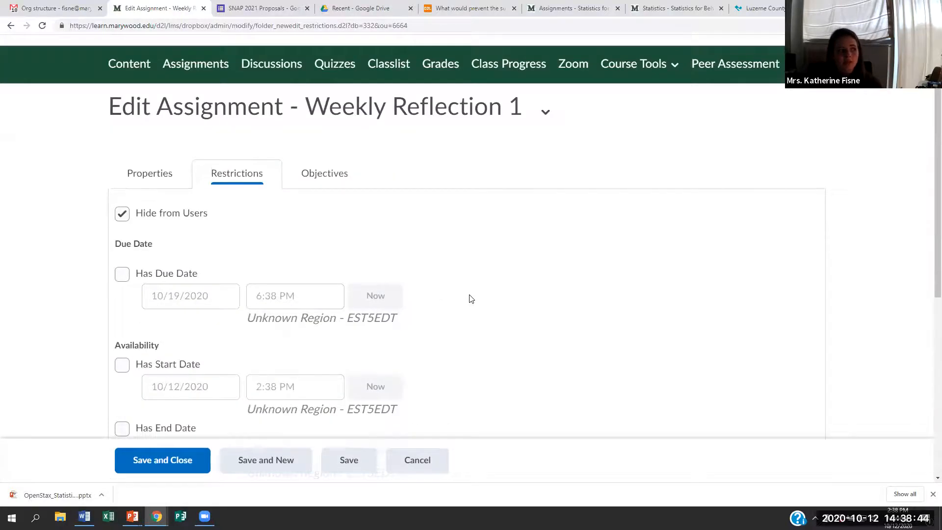
scroll(471, 299, down, 7)
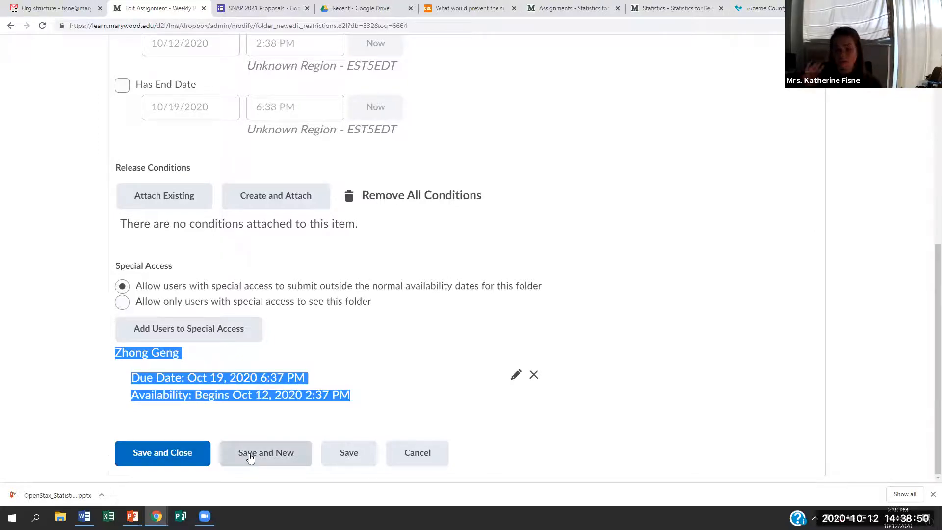
click(181, 451)
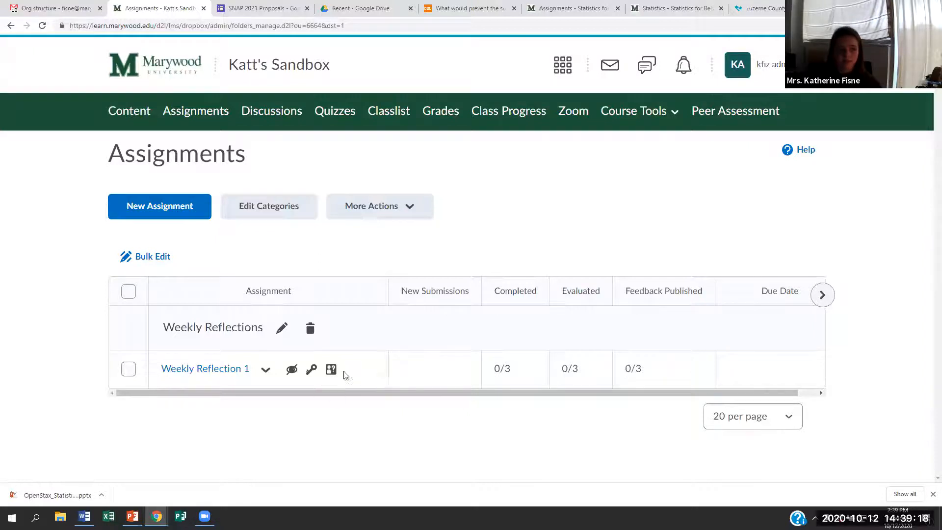
Step: Make the Weekly Reflection 1 assignment visible to users and show its available actions
click(265, 369)
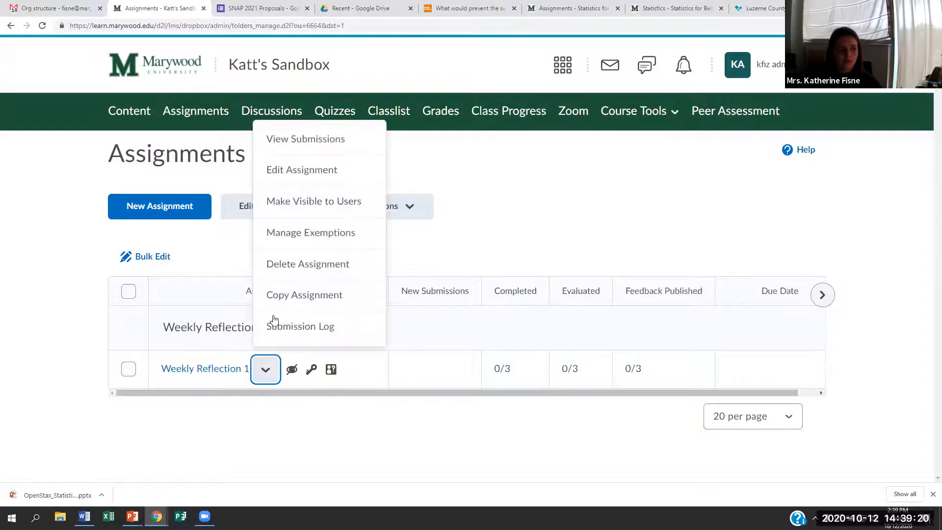
click(311, 208)
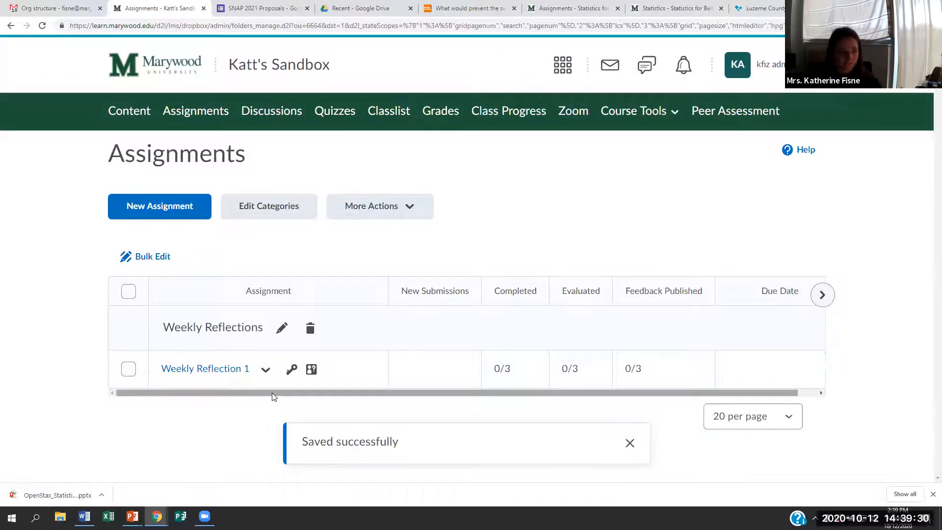
click(265, 369)
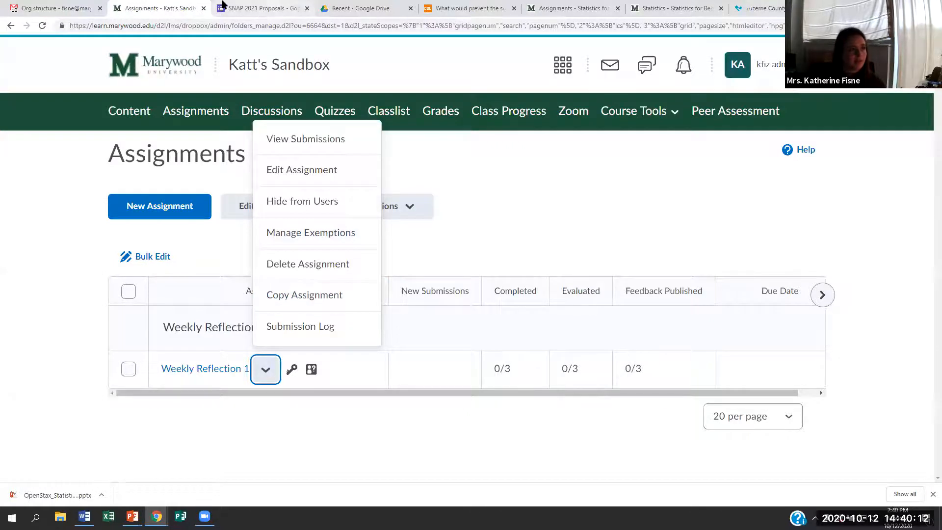
Step: Examine the new submissions, completed, evaluated, feedback and due date columns in the Statistics for Behavioral/Social Science assignments list
click(668, 9)
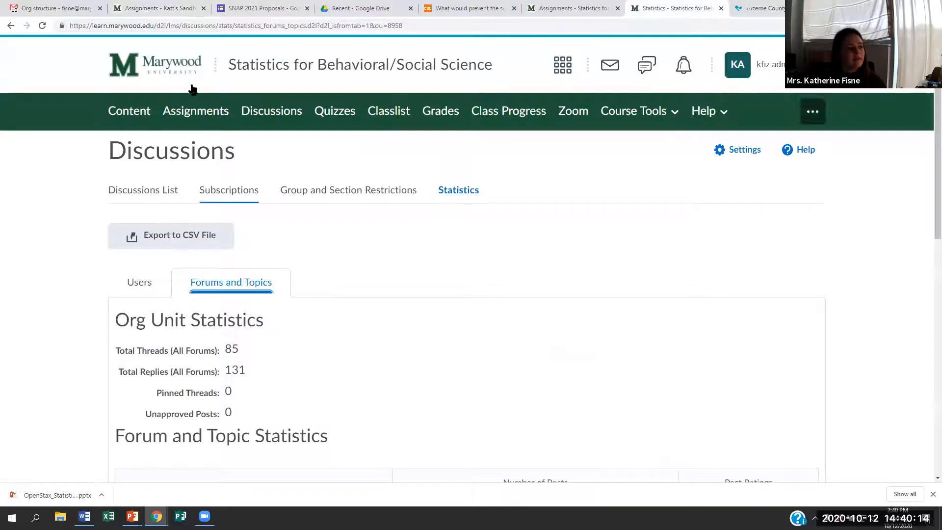
click(203, 113)
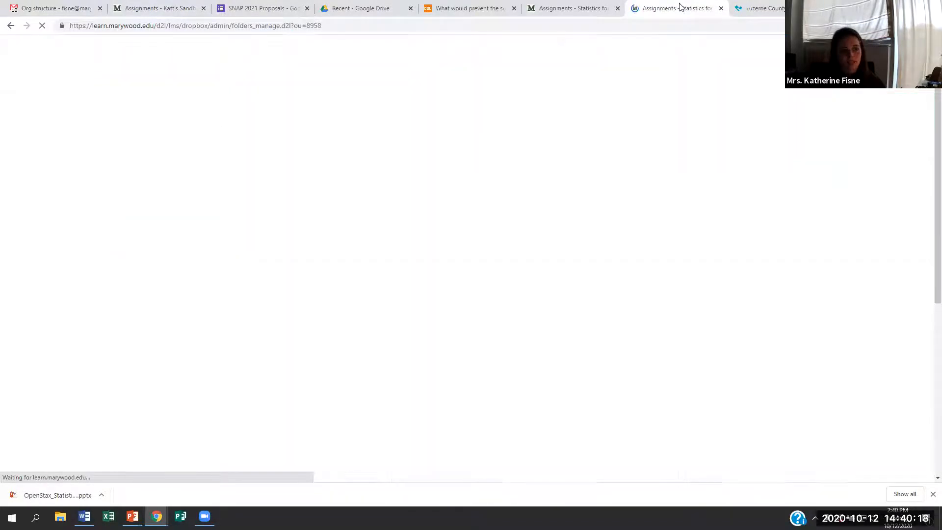
scroll(157, 155, down, 1)
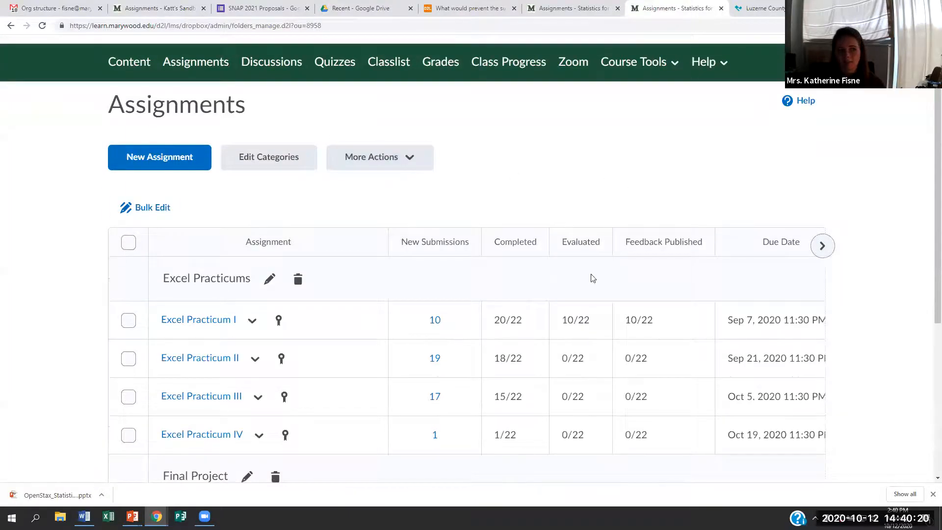
scroll(641, 267, down, 1)
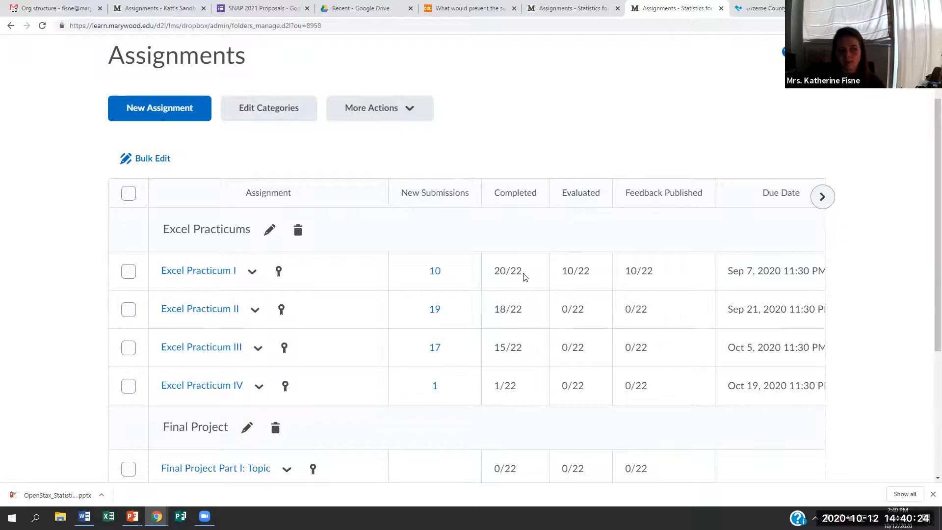
drag(514, 272, 521, 391)
click(505, 254)
click(823, 196)
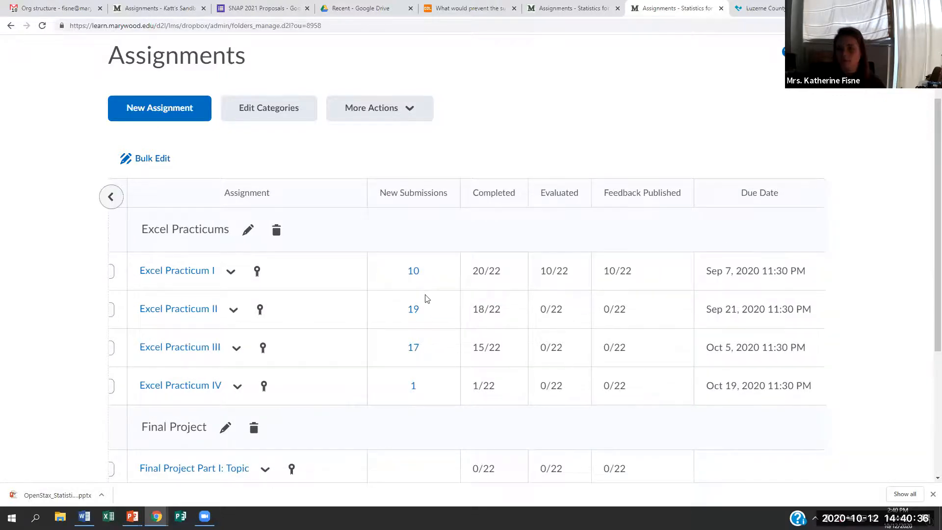
scroll(391, 289, up, 2)
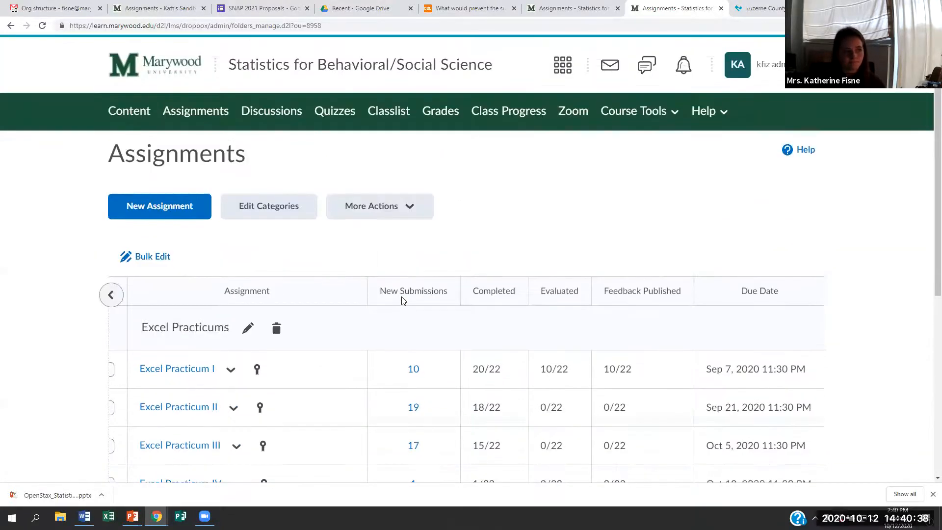
scroll(401, 300, down, 2)
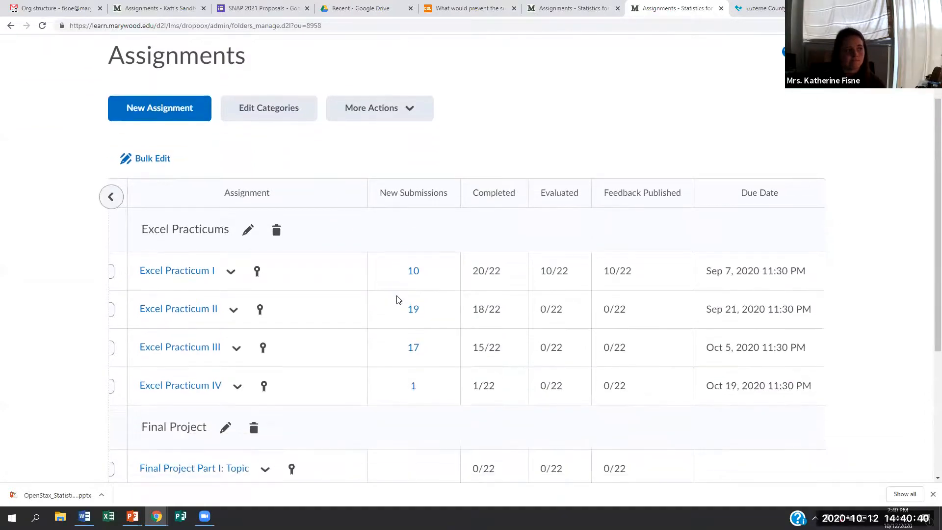
Step: Return to Katt's Sandbox and open the Special Access section in the restrictions of Weekly Reflection 1
click(185, 6)
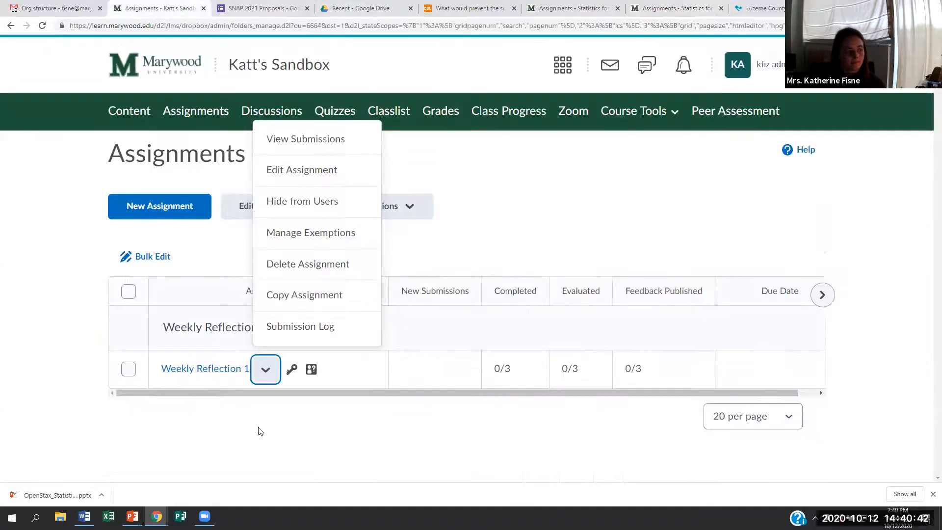
click(283, 417)
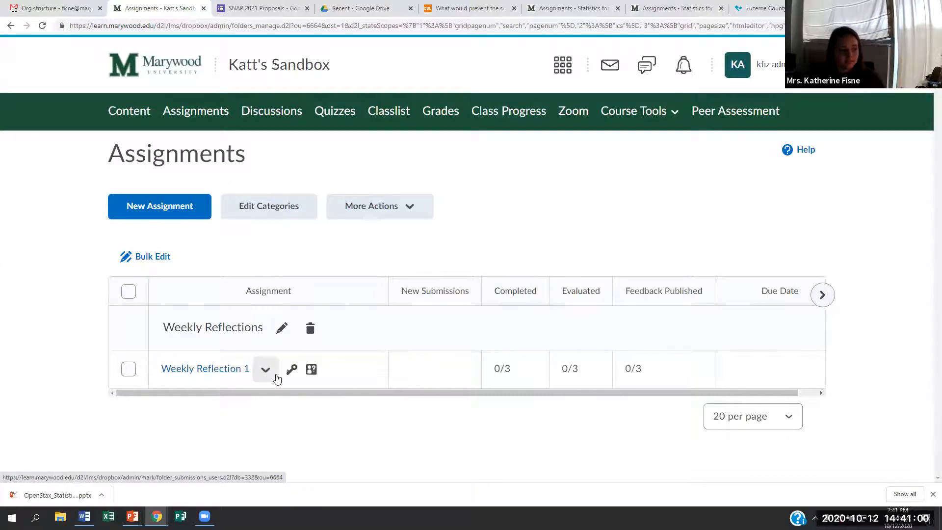
click(227, 370)
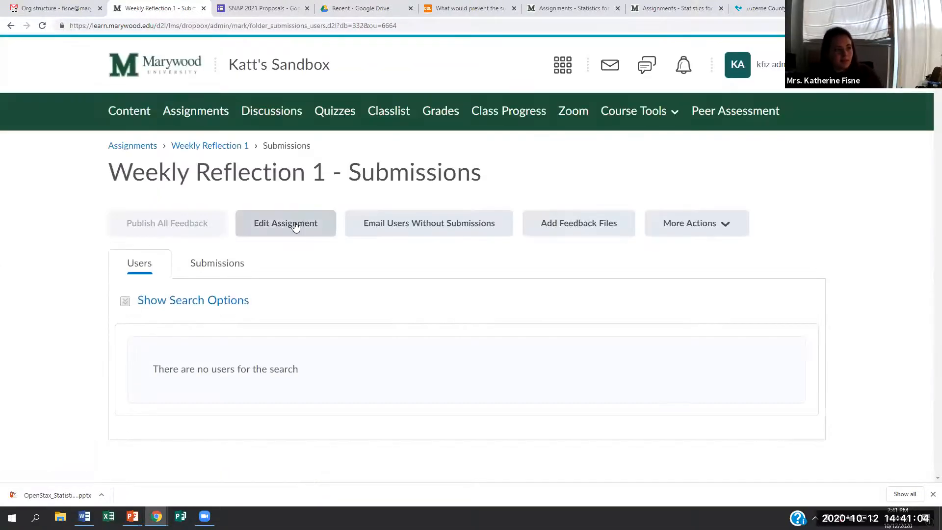
click(296, 224)
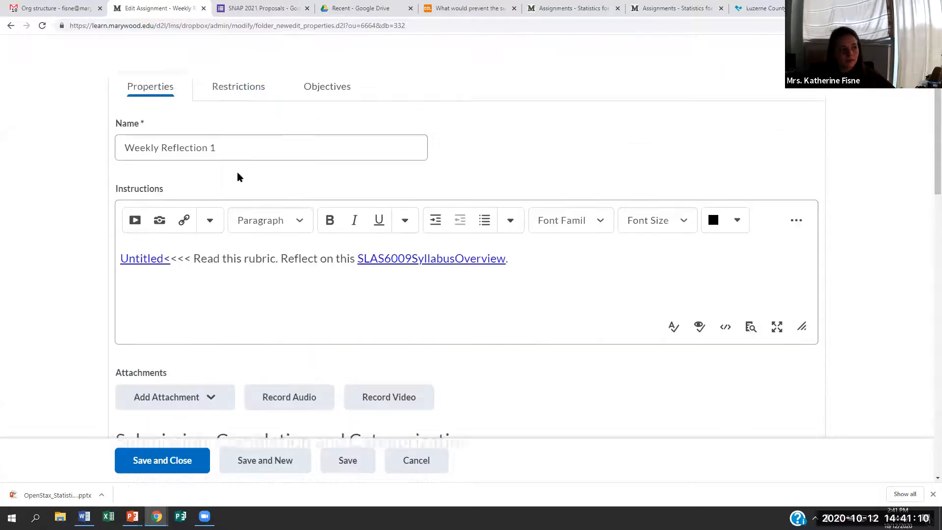
click(253, 132)
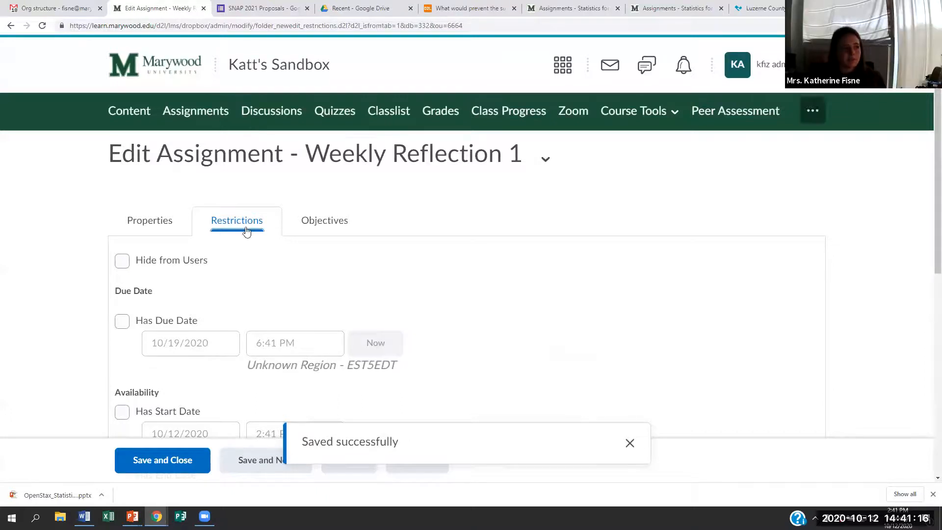
scroll(238, 216, down, 6)
scroll(237, 216, down, 2)
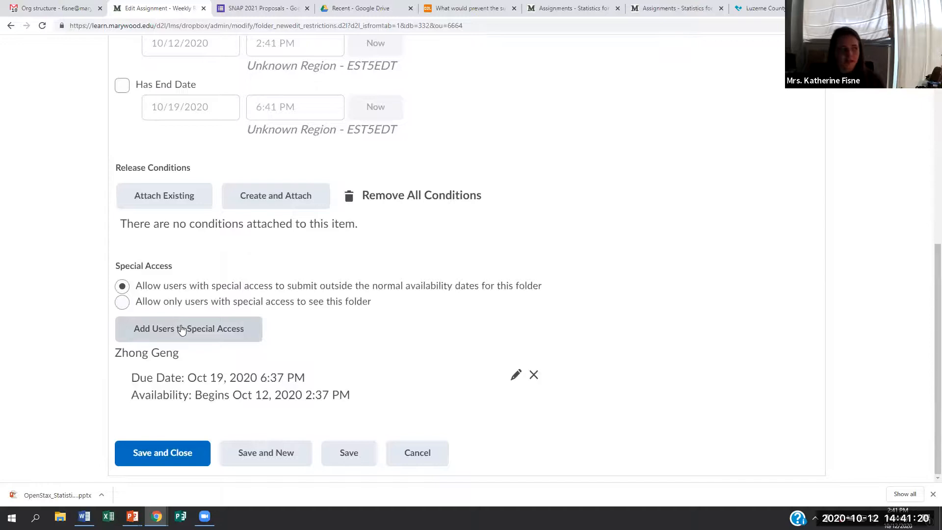
click(181, 329)
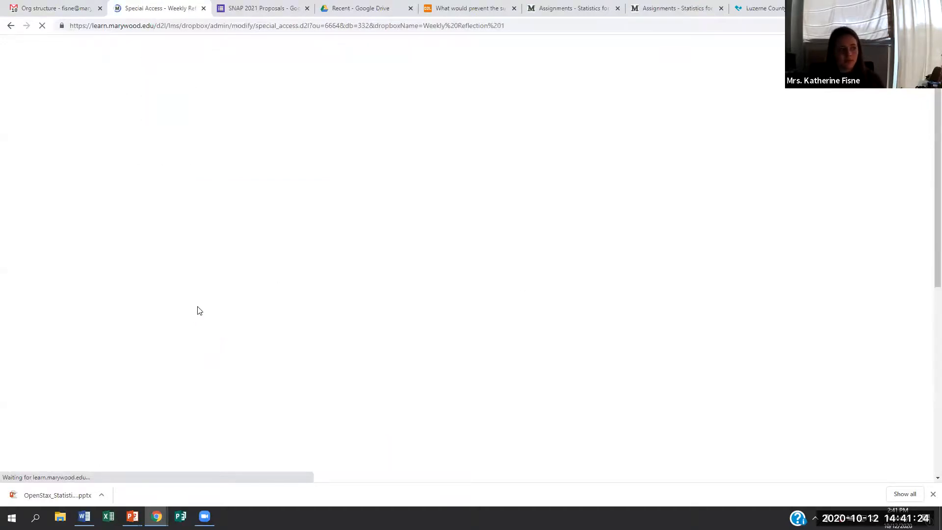
scroll(133, 198, down, 2)
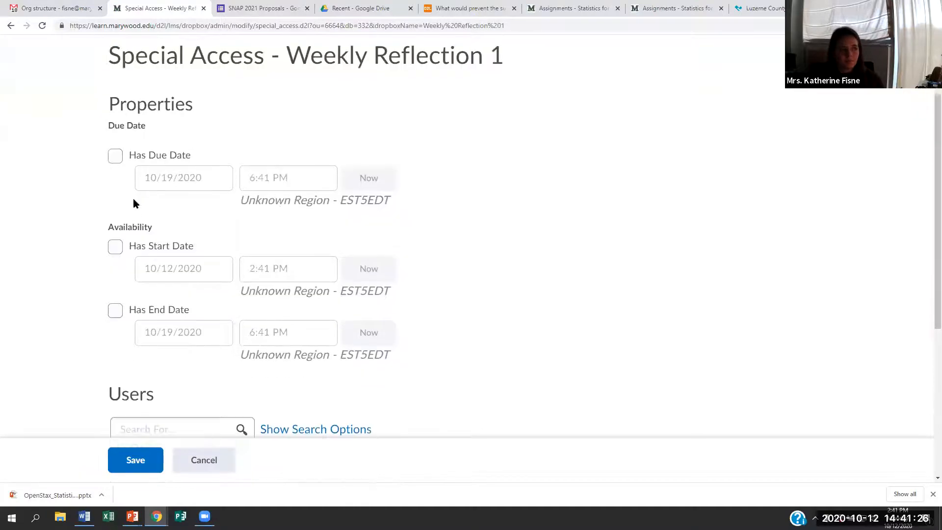
click(115, 155)
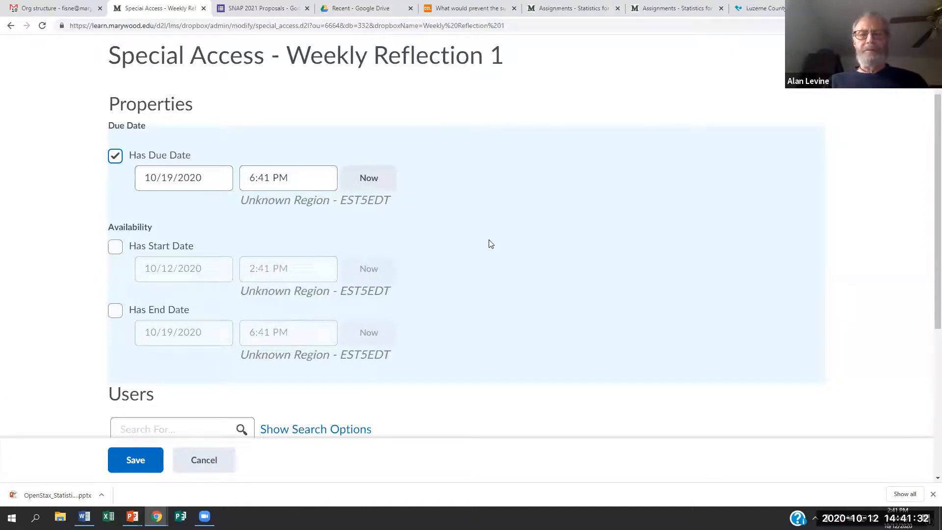
click(204, 461)
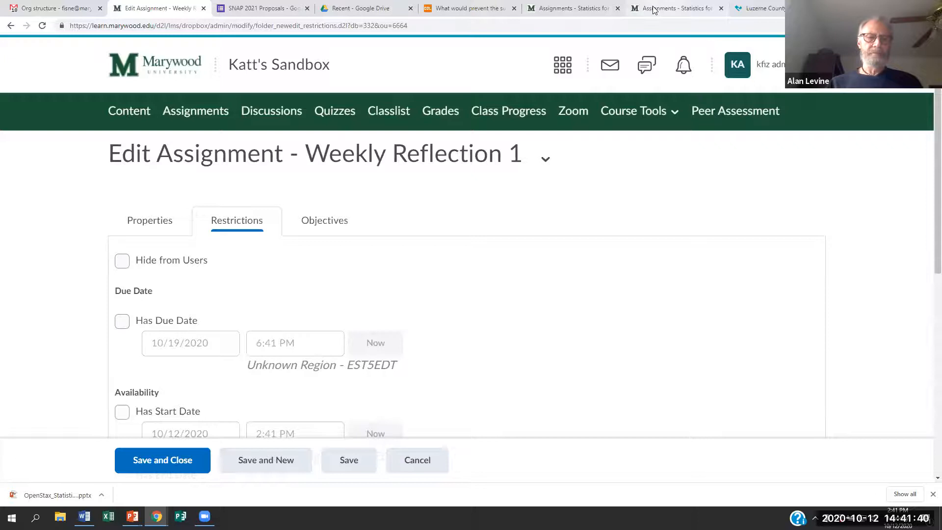
Step: Open the Excel Practicum I submissions in Statistics for Behavioral/Social Science and start an email to users without submissions
click(657, 8)
scroll(379, 162, up, 2)
scroll(227, 210, down, 4)
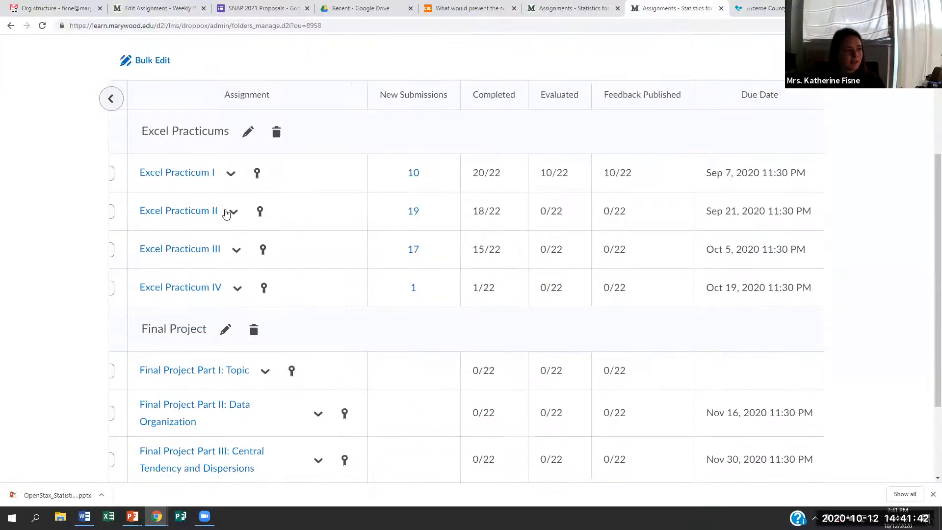
click(189, 173)
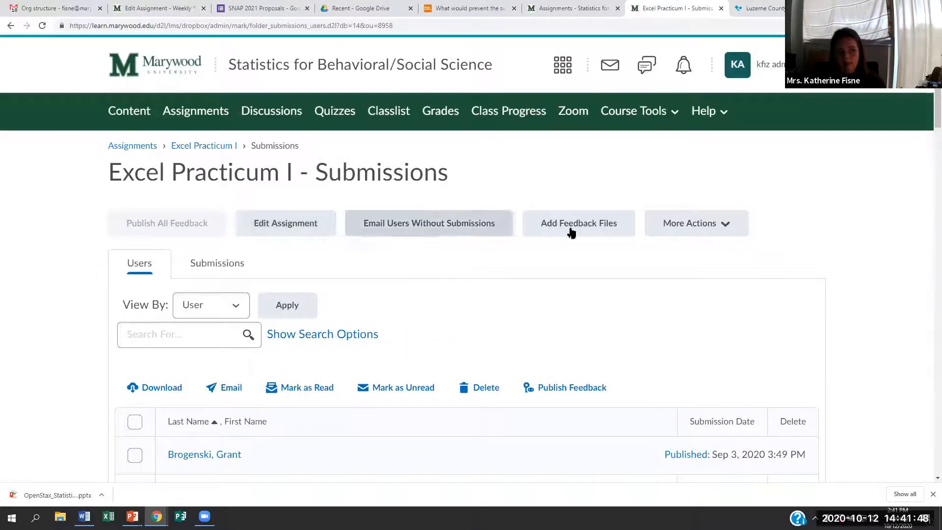
click(441, 226)
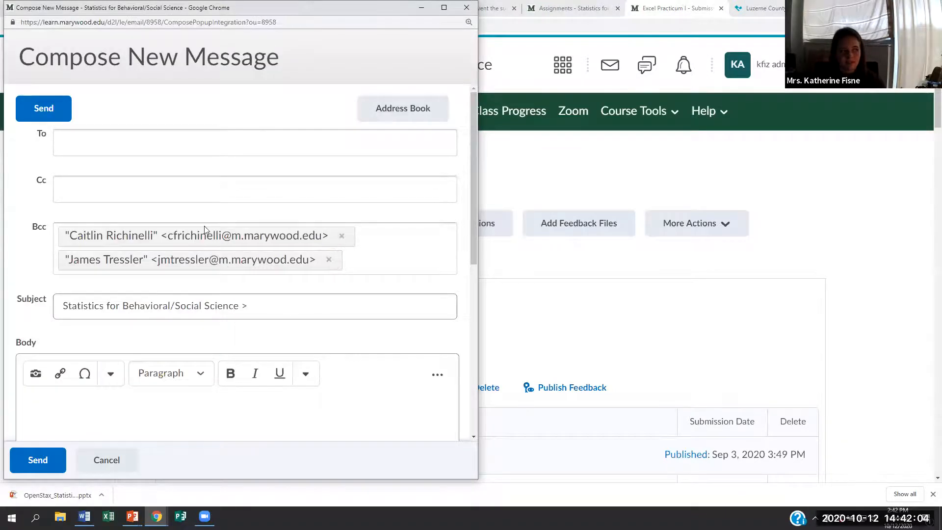
Step: Begin the body of the message to users without submissions with "Hey! Complete"
scroll(78, 365, down, 5)
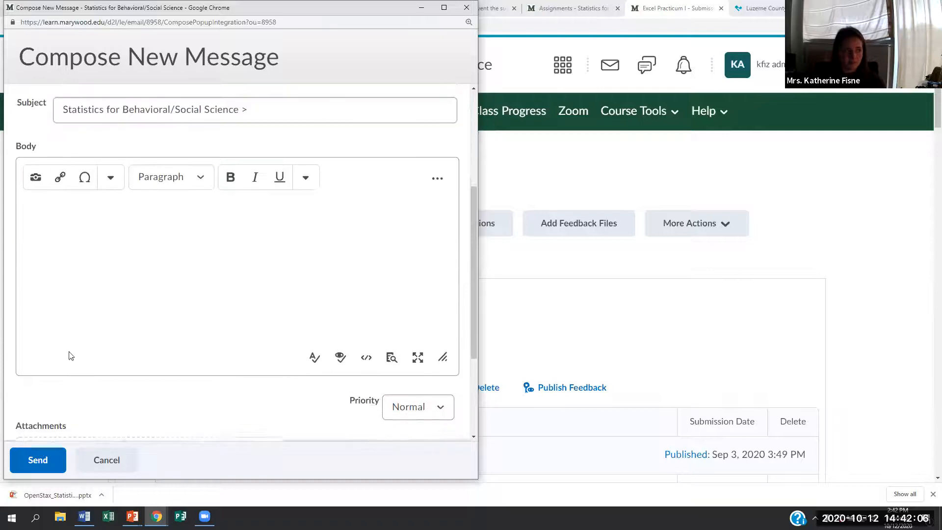
click(53, 209)
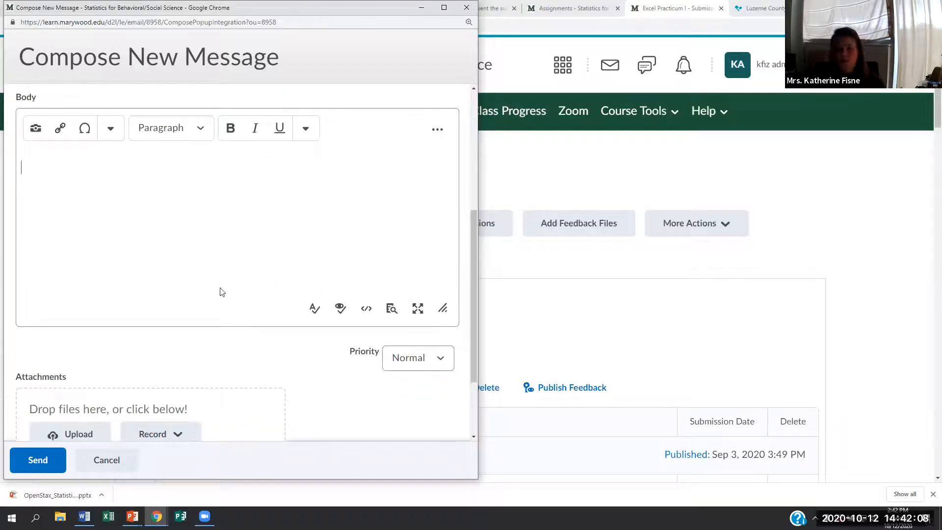
text(He)
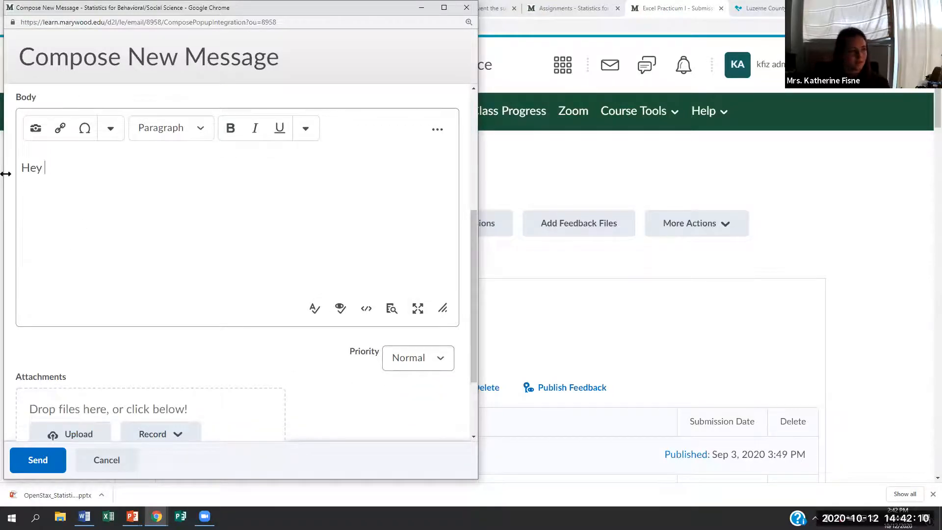
text(y! Complete)
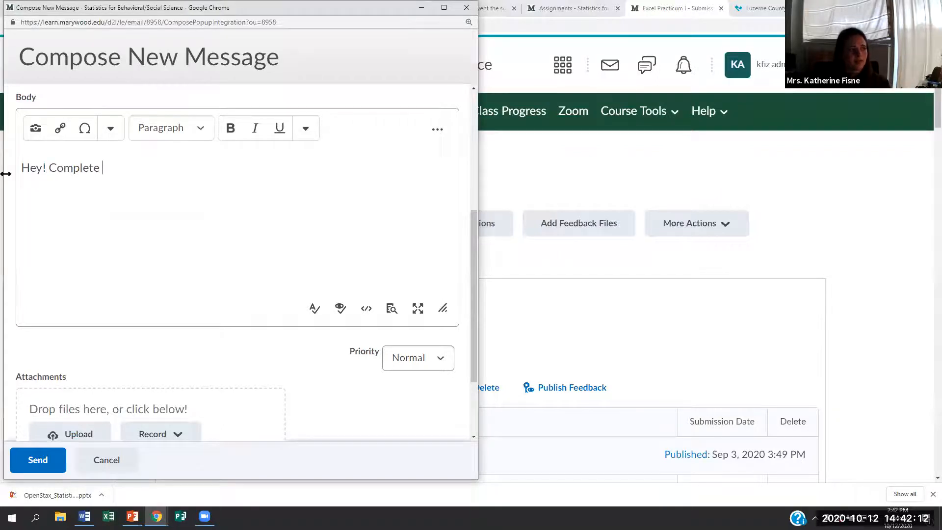
click(63, 131)
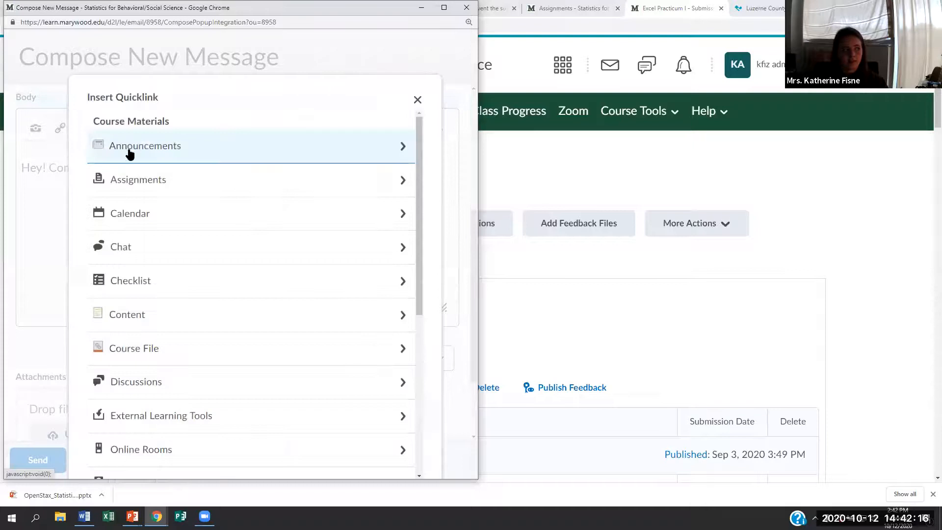
click(412, 99)
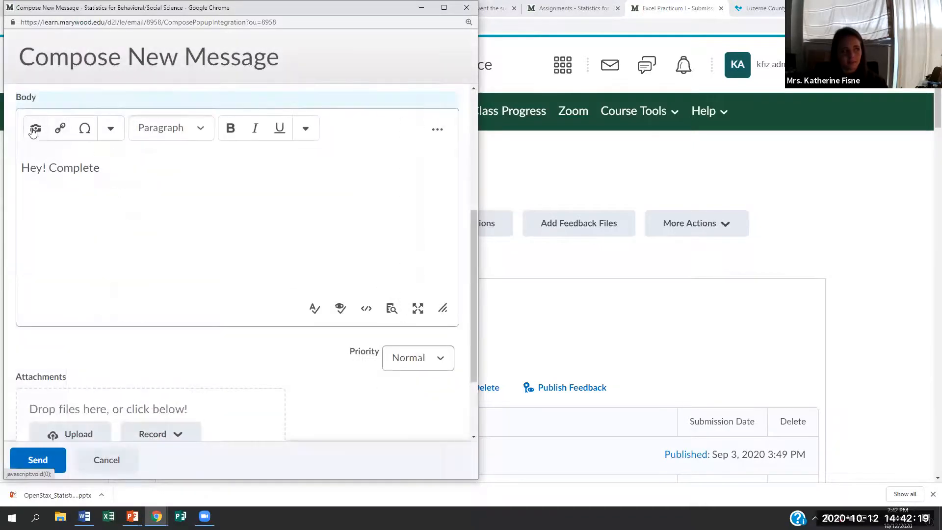
Step: Insert a quicklink to the Excel Practicum I assignment, end the sentence with "now!!!", and discard the message unsent
click(58, 142)
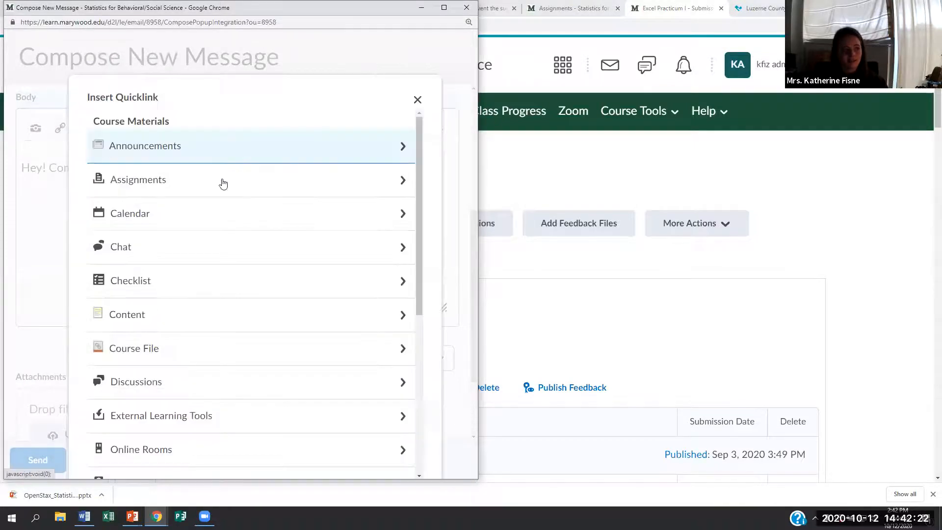
scroll(146, 175, down, 1)
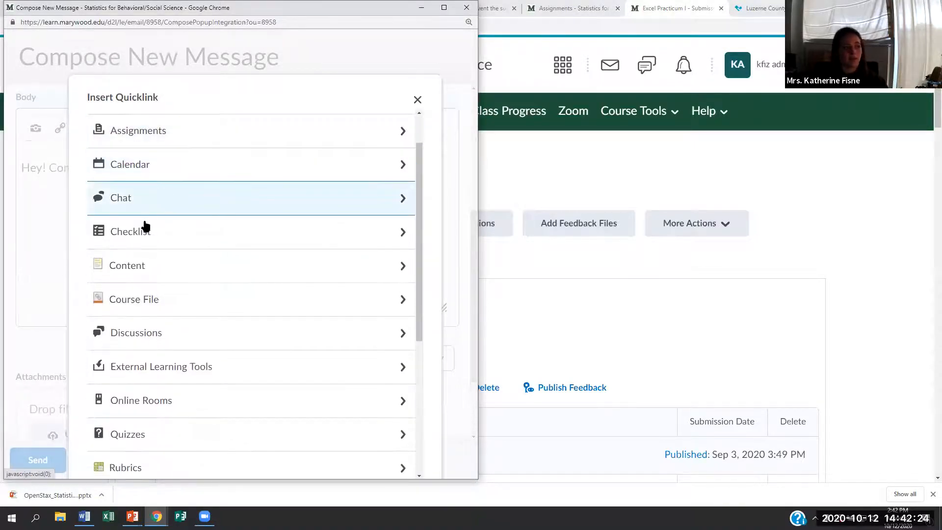
scroll(150, 218, up, 1)
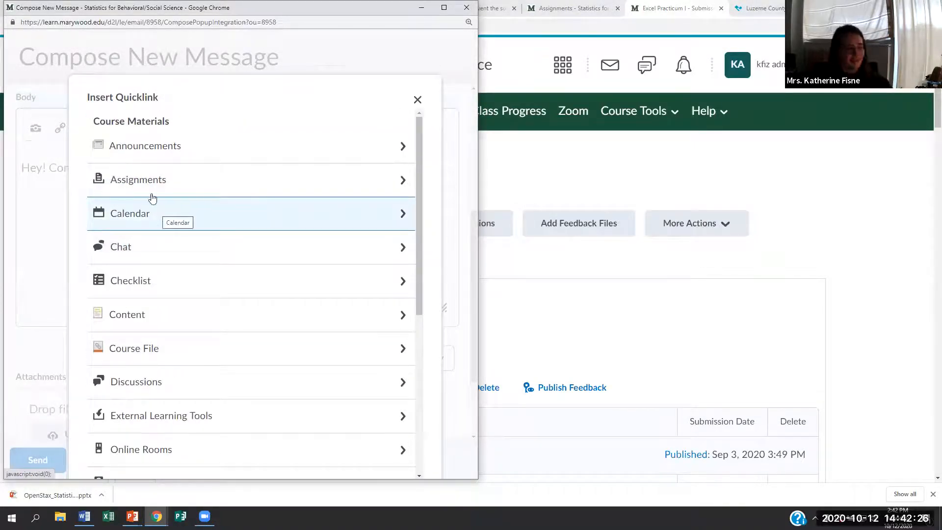
click(126, 183)
click(169, 196)
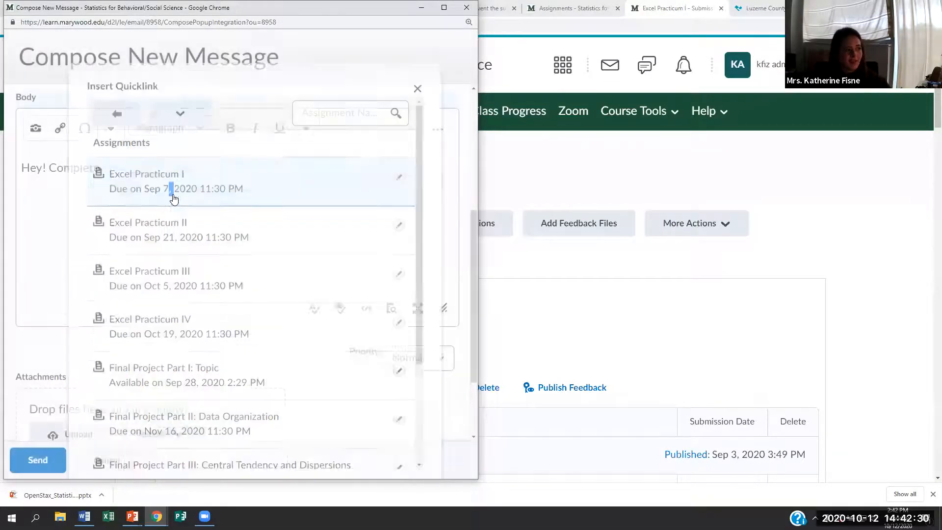
key(BackSpace)
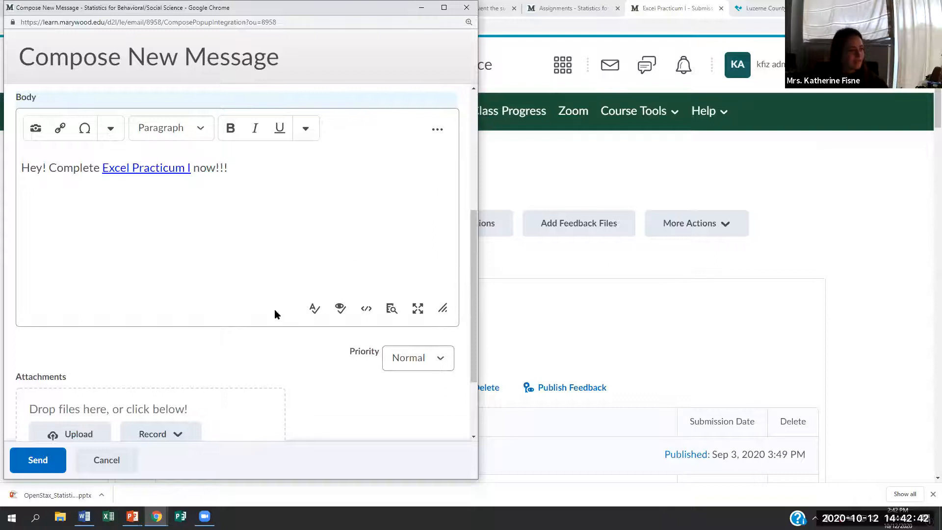
scroll(275, 309, down, 1)
click(106, 457)
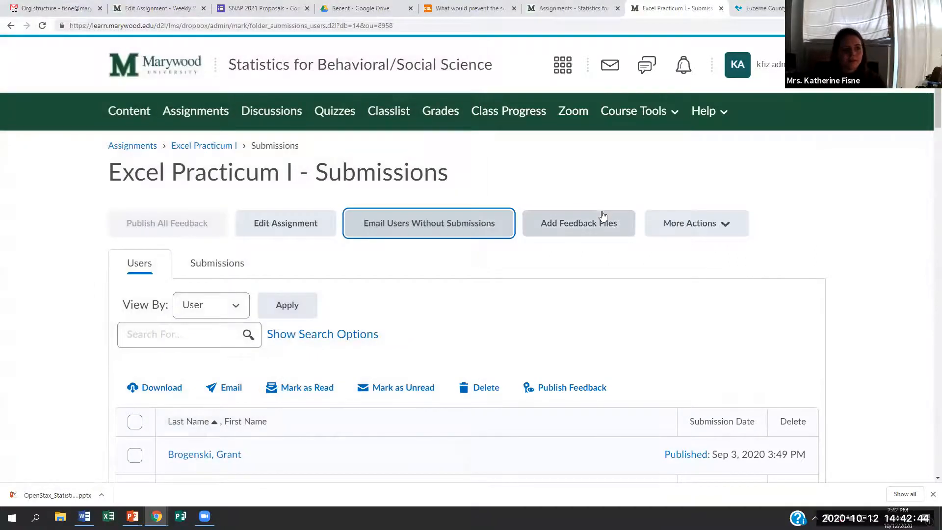
Step: Examine the feedback file upload options and the additional actions for the Excel Practicum I submissions
click(612, 224)
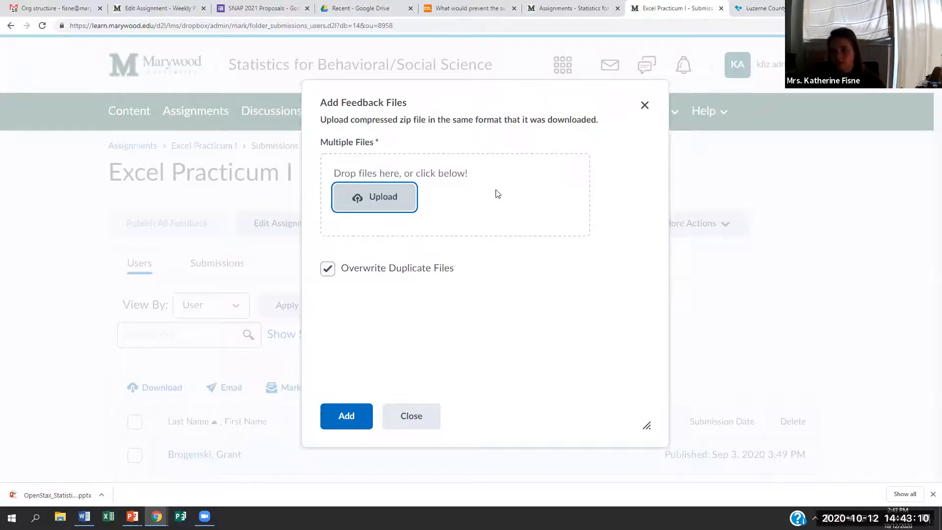
click(644, 108)
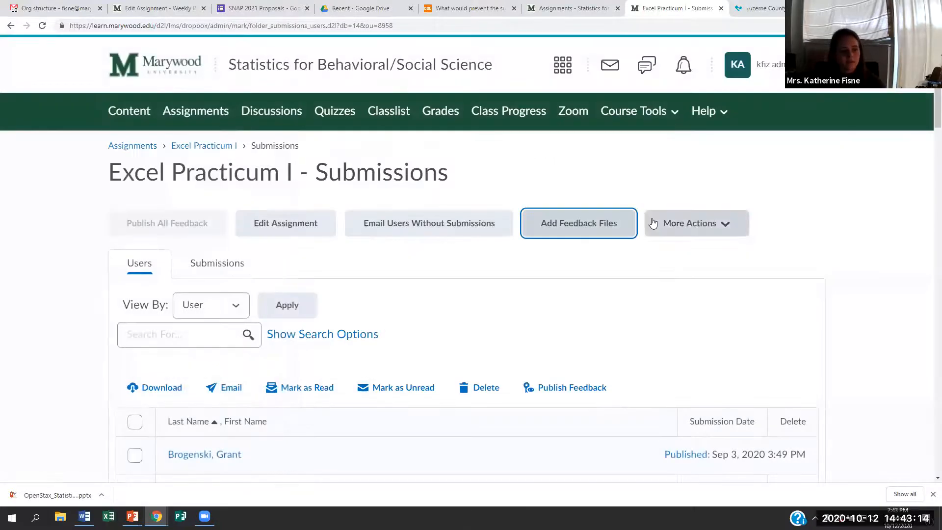
click(731, 226)
click(727, 183)
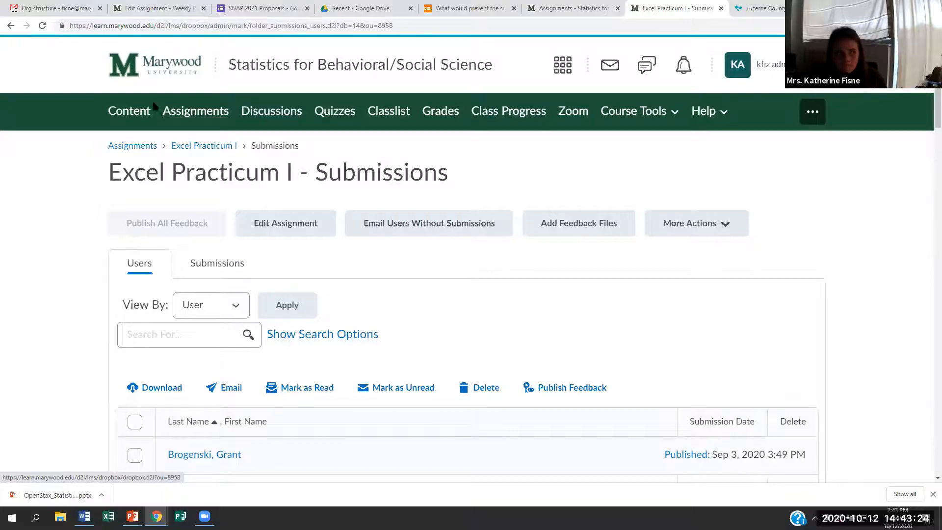
Step: Open the quizzes of Katt's Sandbox, look into the Question Library and return to quiz management
click(172, 7)
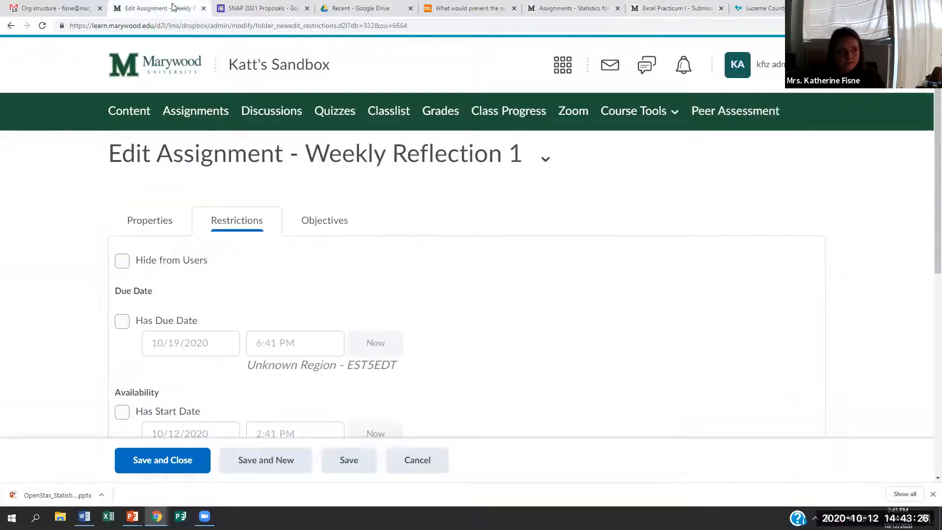
click(333, 112)
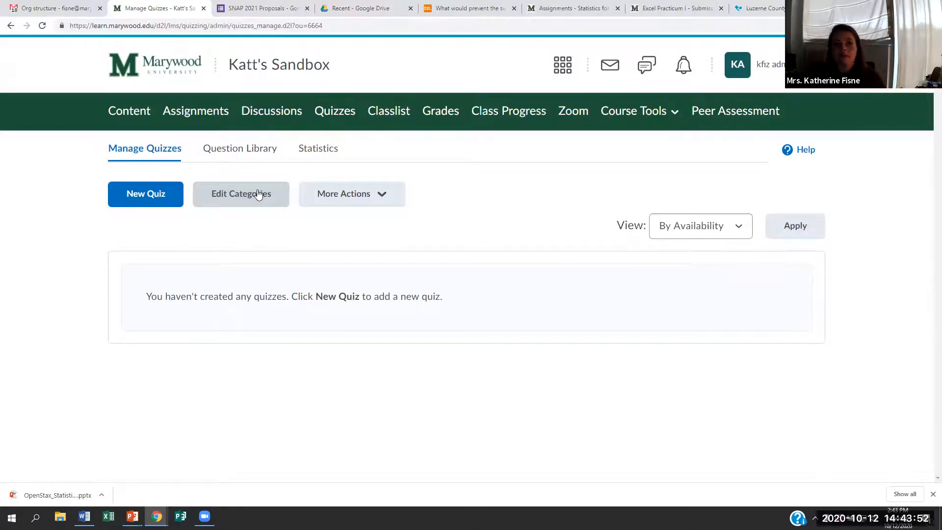
click(267, 154)
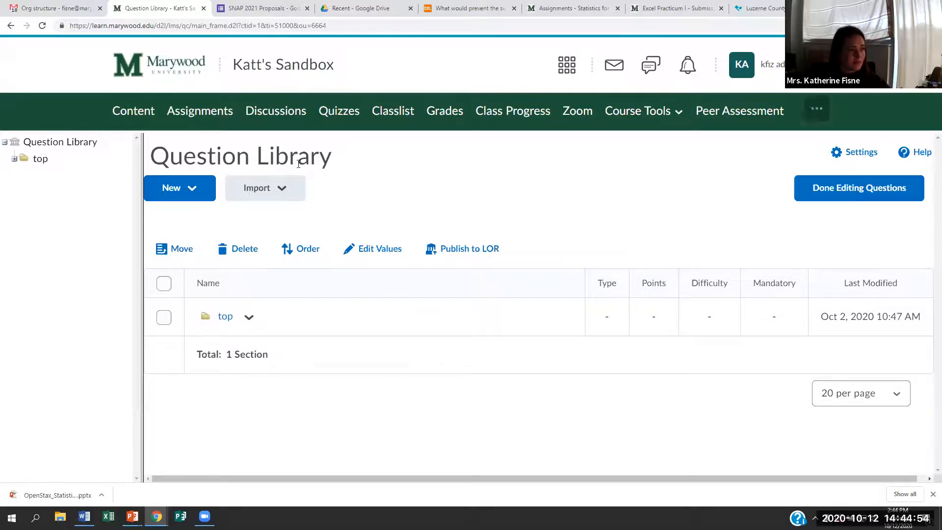
click(345, 119)
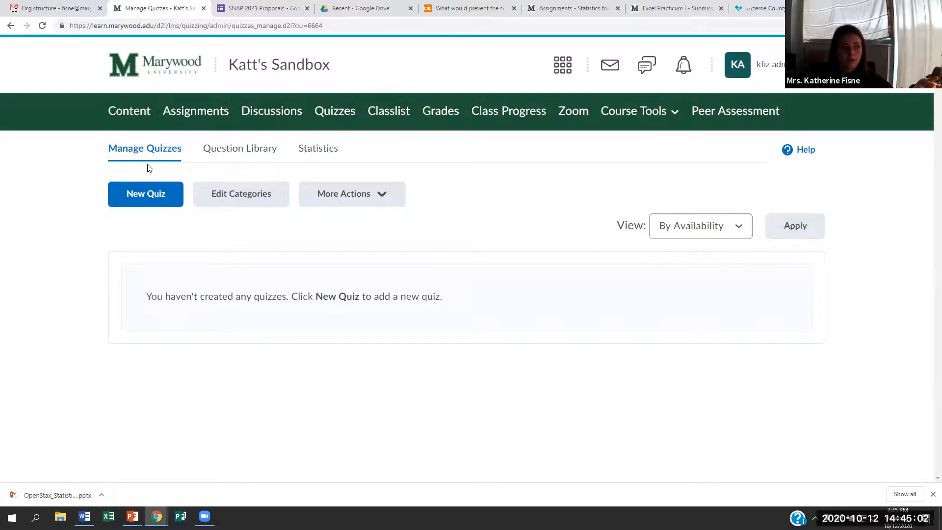
Step: Create a new quiz named "Quiz 1" and open its question editor
click(146, 200)
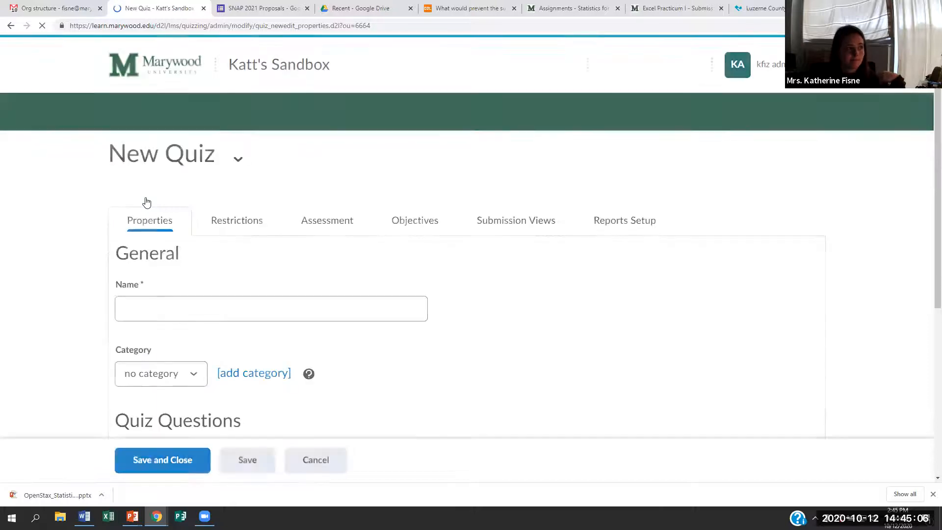
scroll(216, 211, down, 3)
click(215, 167)
text(Quiz 1)
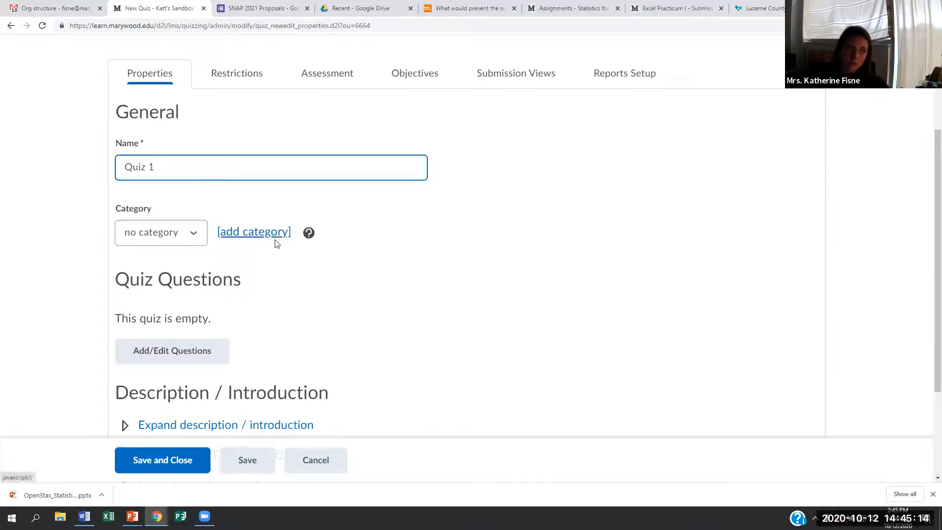
scroll(274, 244, down, 3)
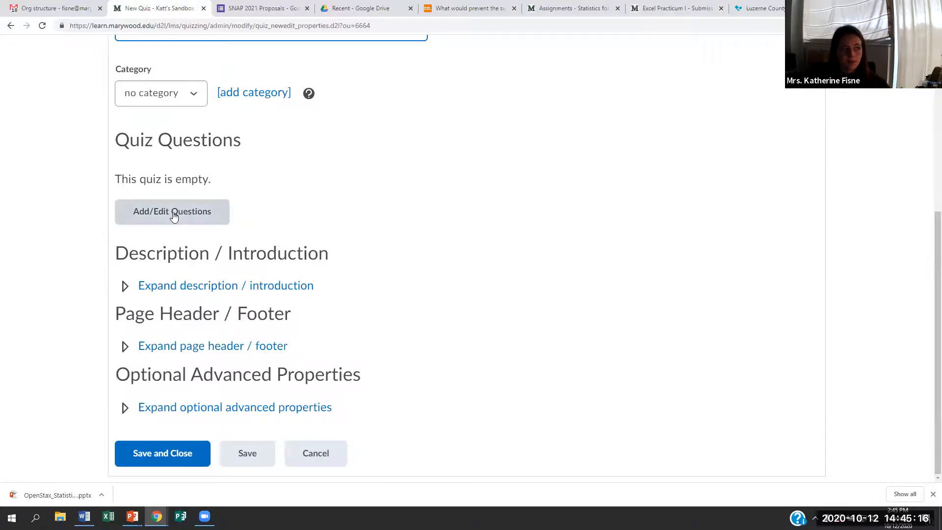
click(172, 213)
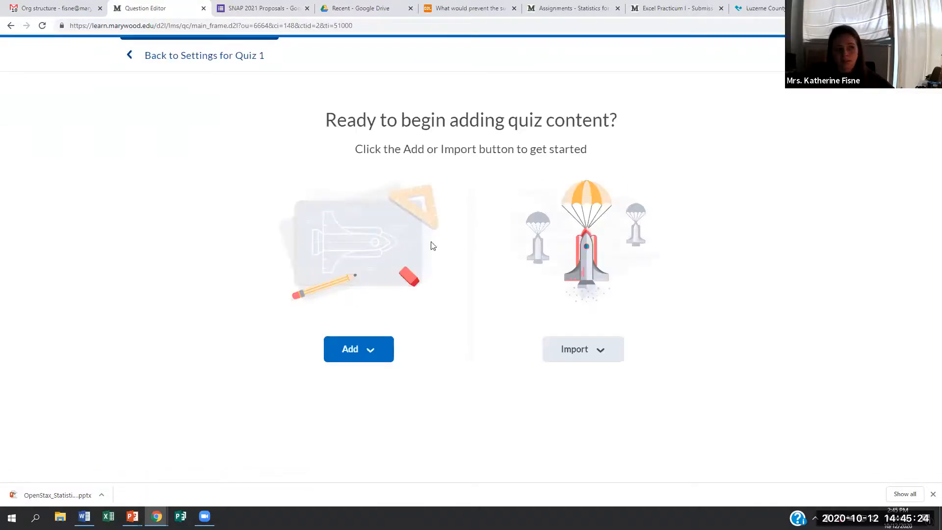
Step: Examine the available ways to import or add questions to Quiz 1
click(571, 343)
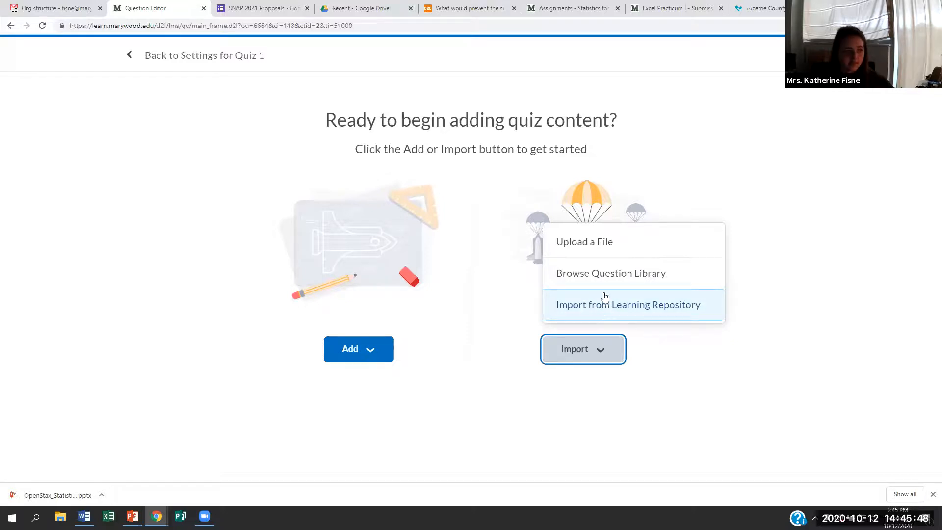
click(535, 318)
click(363, 342)
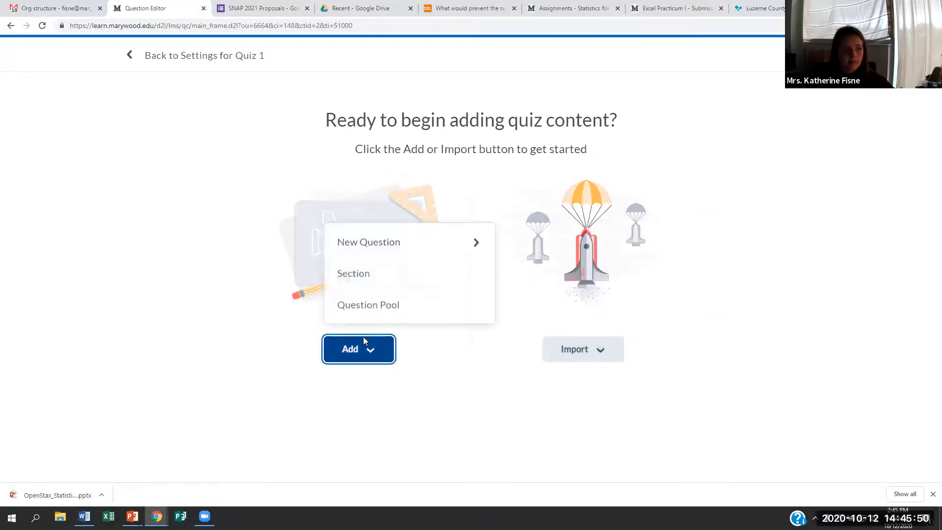
click(368, 353)
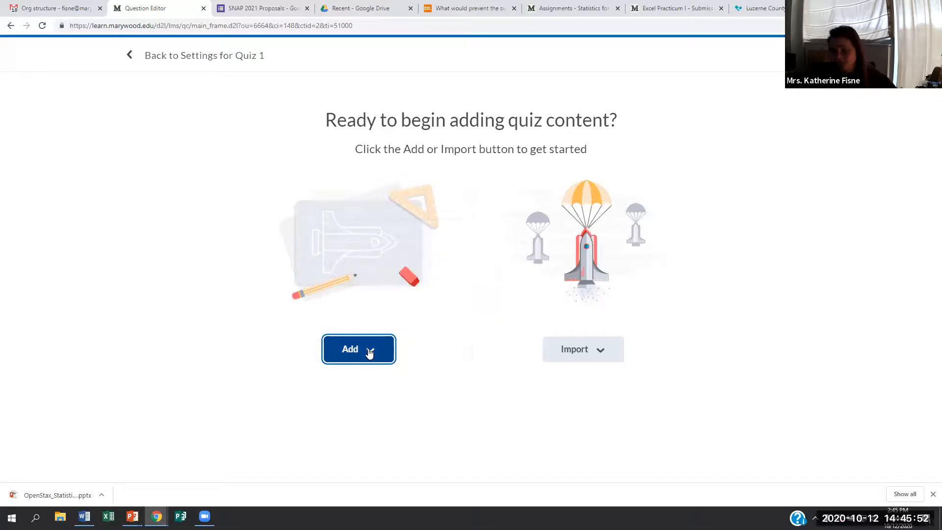
Step: Review the available question types and start a new Fill in the Blanks question in Quiz 1
click(369, 353)
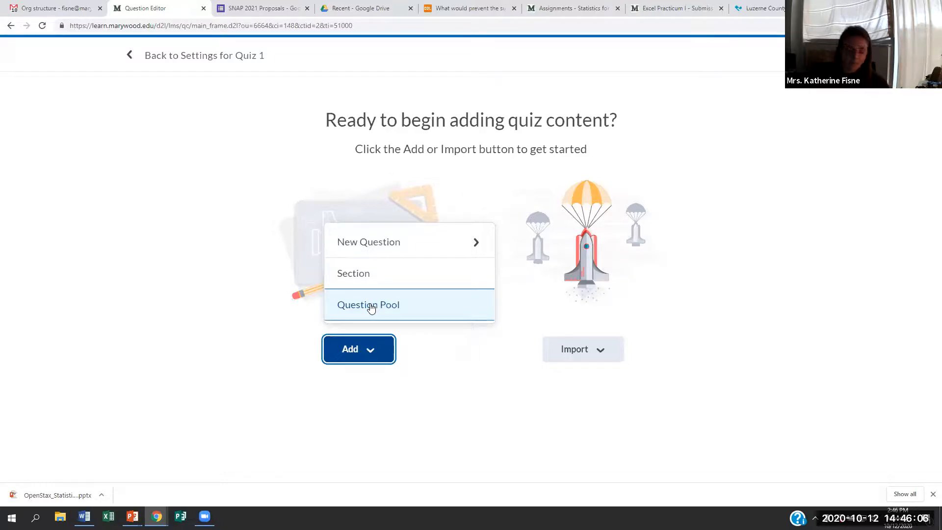
click(371, 247)
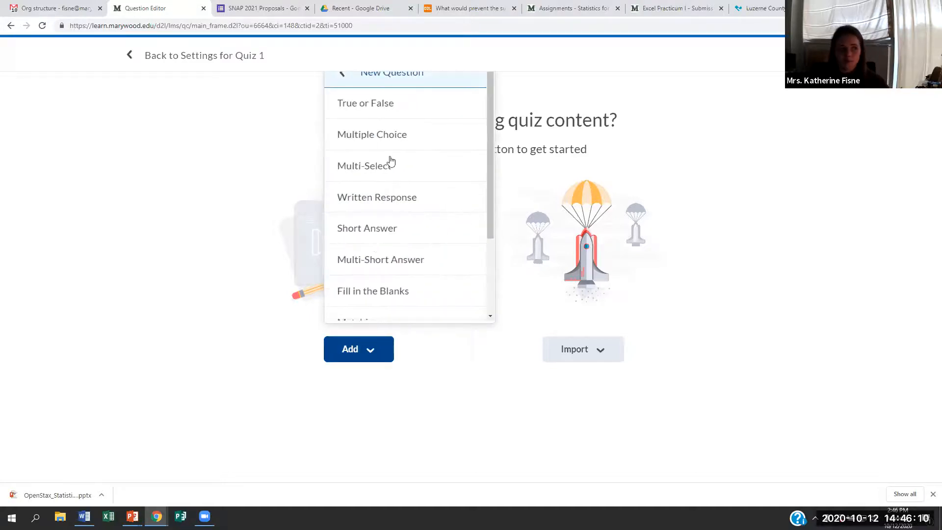
scroll(385, 150, down, 2)
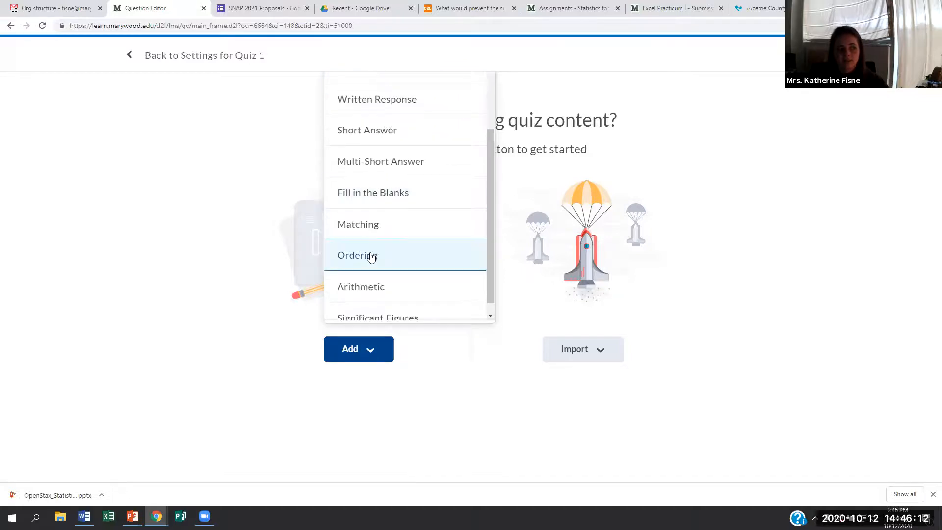
scroll(395, 309, up, 2)
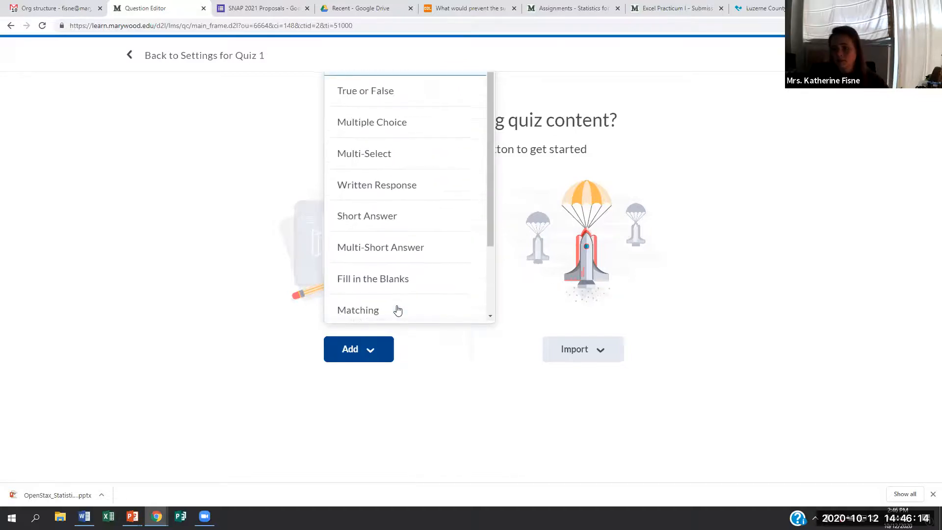
scroll(337, 274, down, 1)
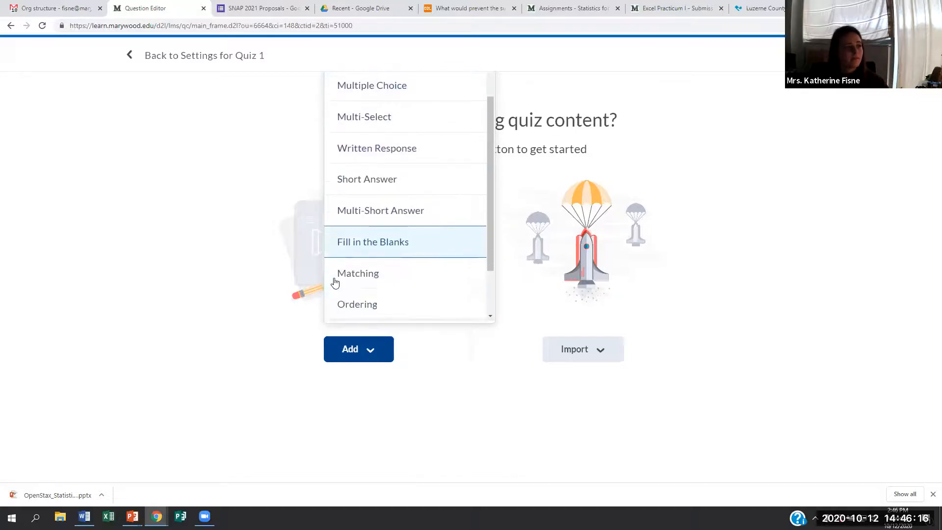
scroll(392, 202, down, 1)
click(378, 196)
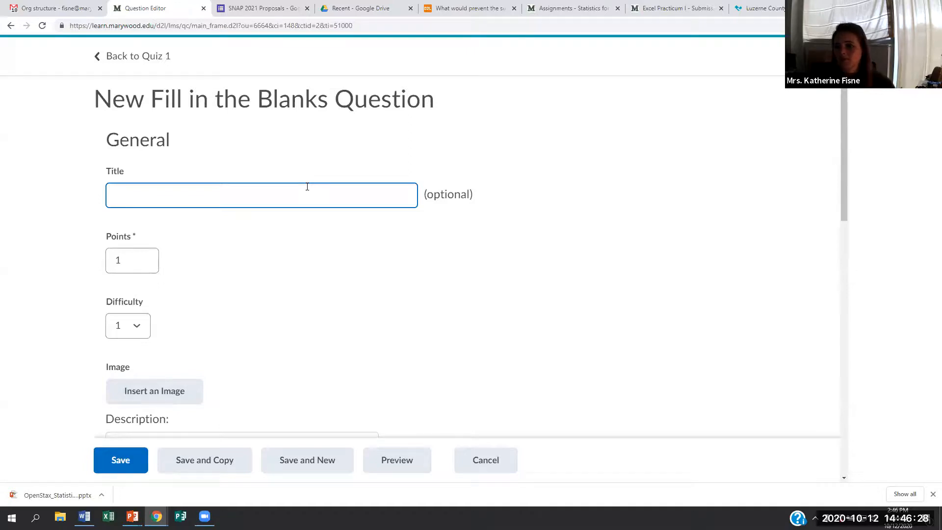
Step: Title the new Fill in the Blanks question "Ch1 Obj 1" and keep its difficulty at 1
text(Ch1 Ob)
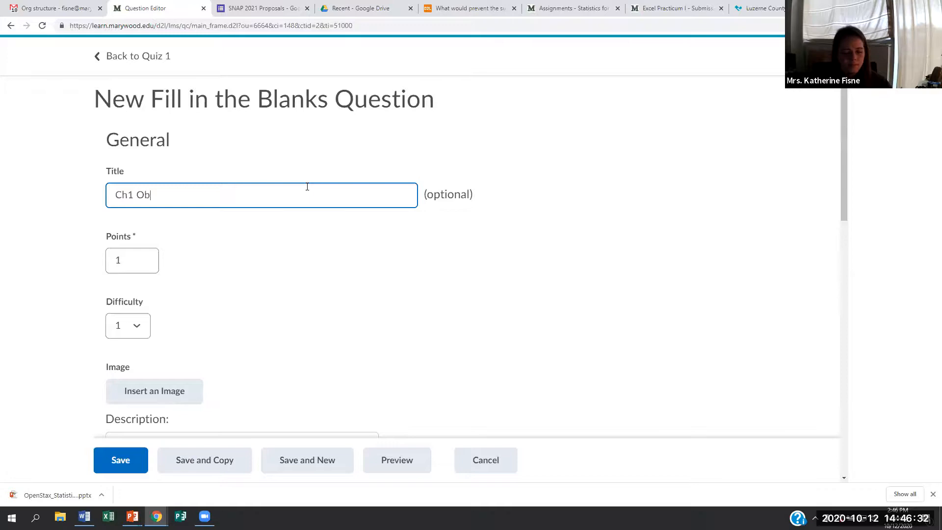
text(j 1)
click(119, 248)
scroll(129, 253, down, 1)
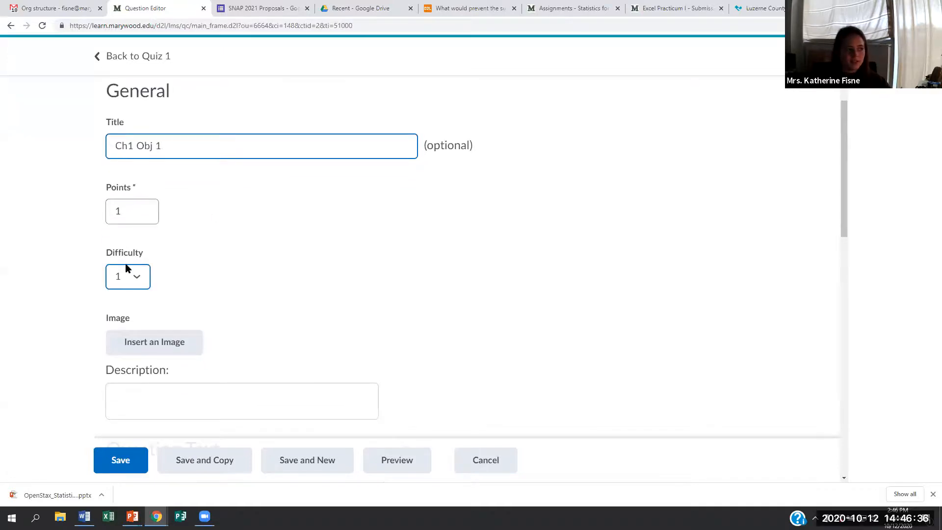
click(132, 279)
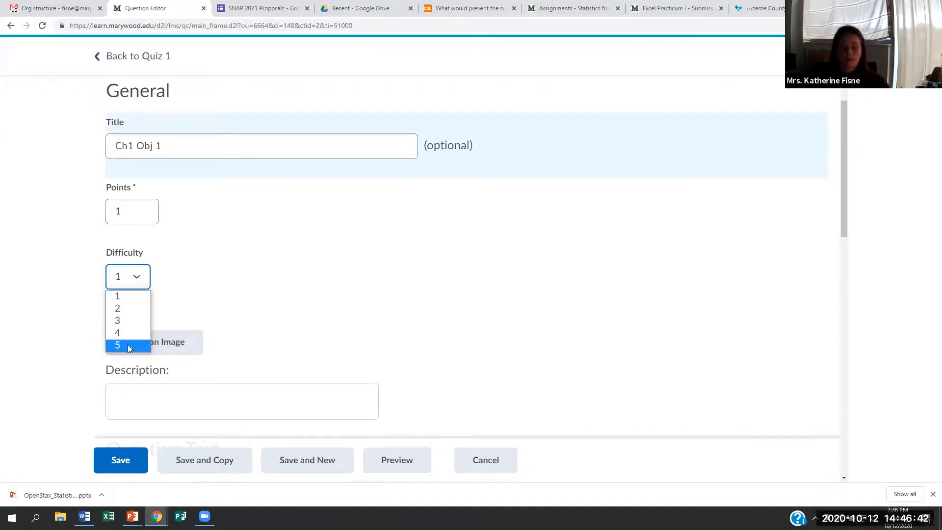
click(135, 296)
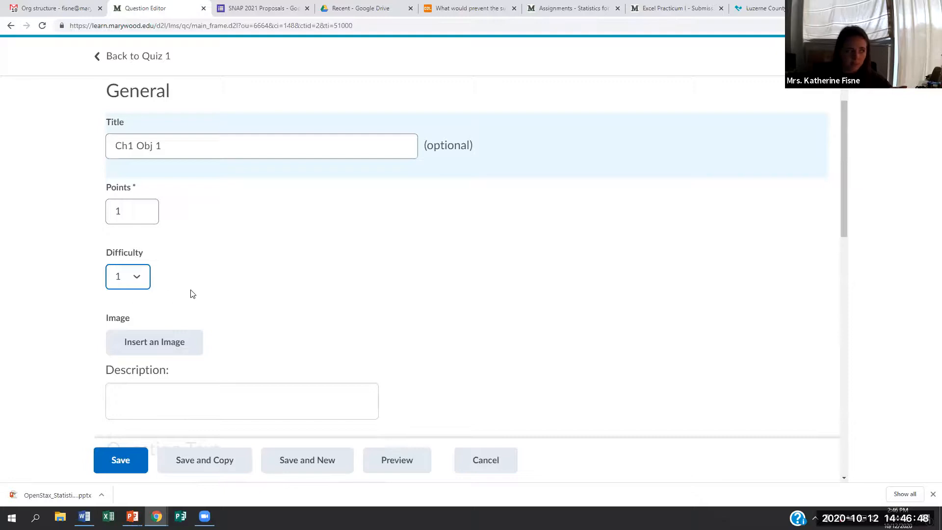
Step: Examine the question form's image, description, text, blank answer, hint and feedback fields
scroll(188, 293, down, 1)
scroll(147, 210, down, 2)
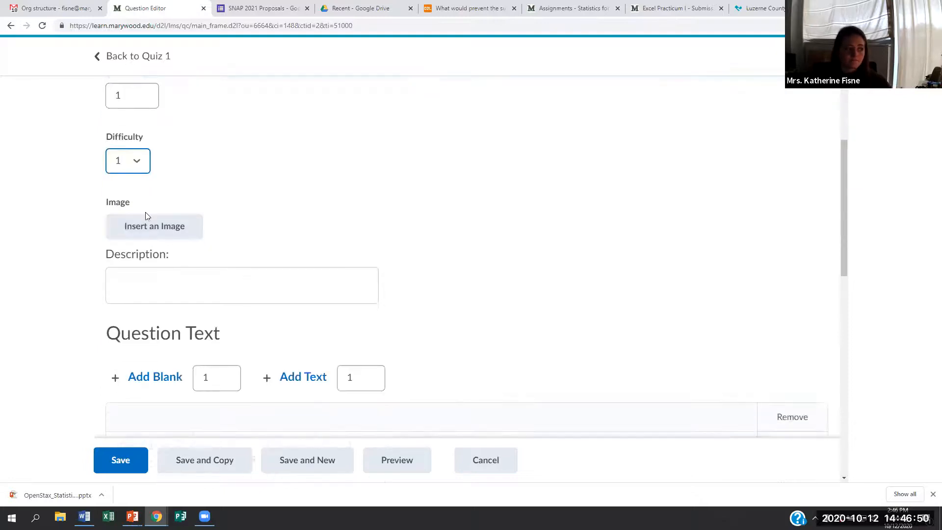
scroll(205, 217, down, 1)
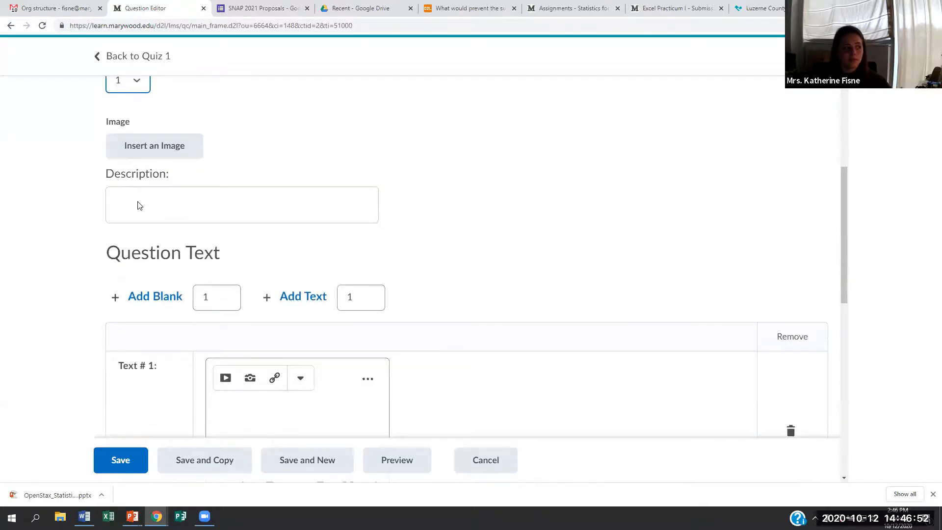
scroll(145, 200, down, 1)
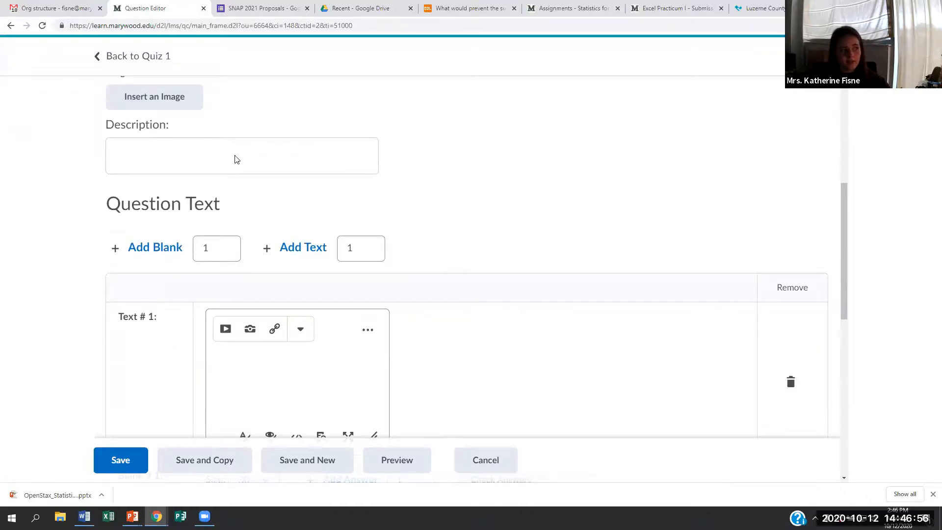
scroll(236, 158, down, 1)
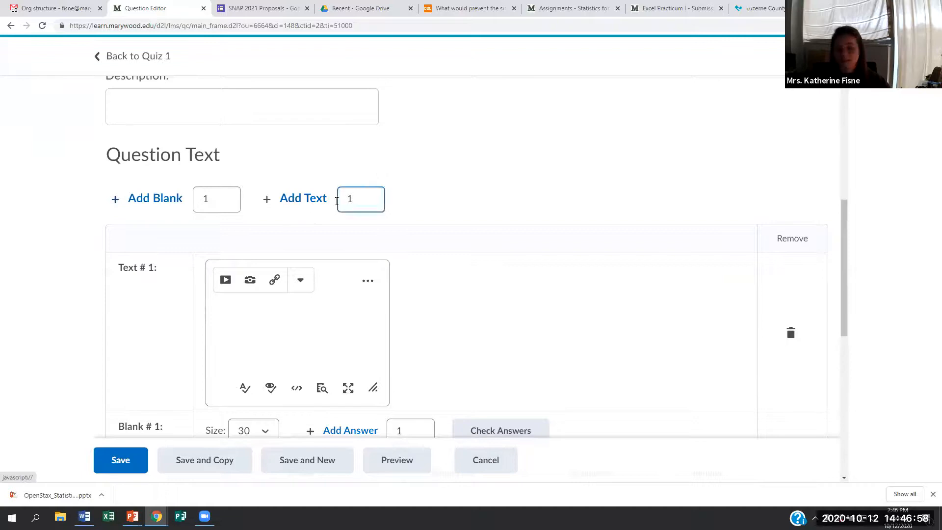
scroll(260, 216, down, 3)
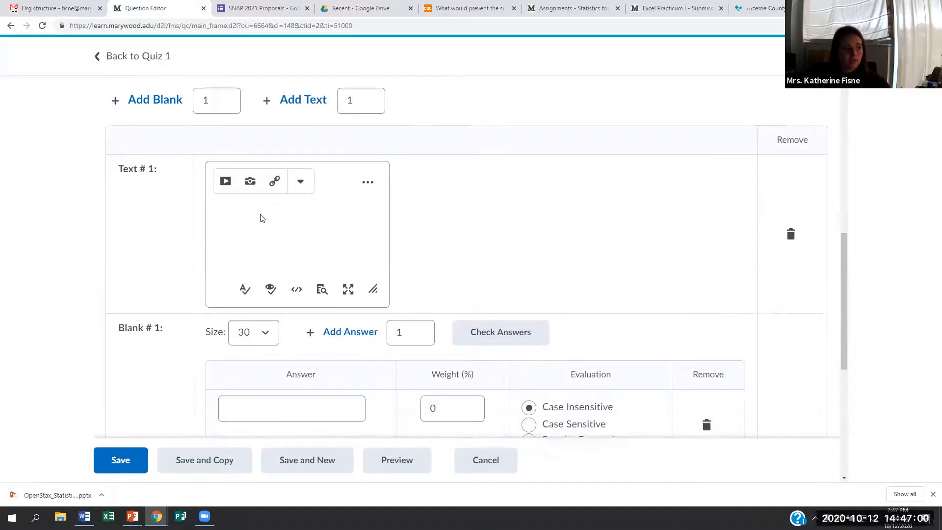
click(293, 354)
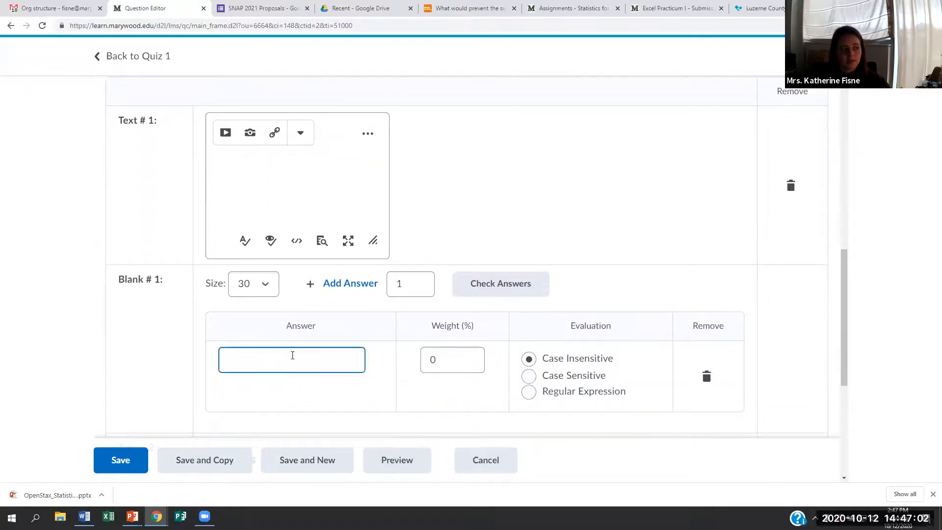
scroll(296, 349, down, 5)
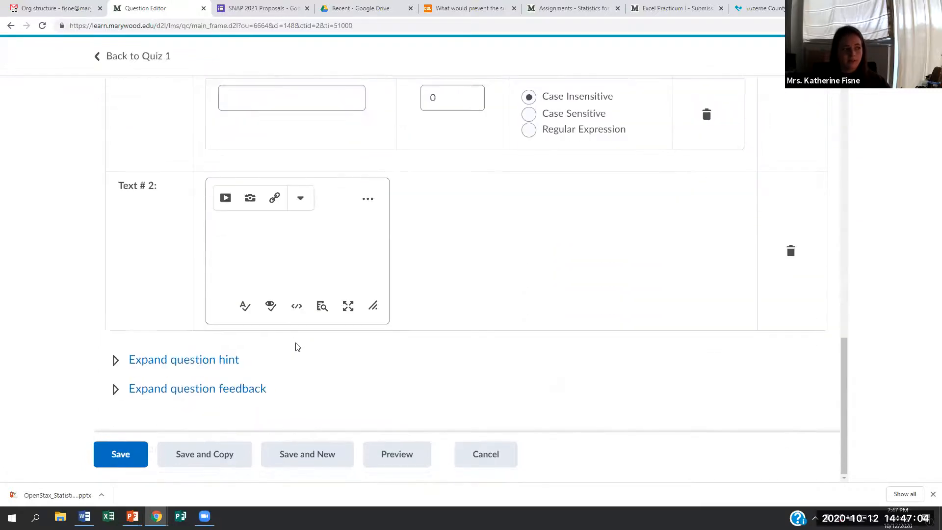
Step: Enter "This is a" as the question's first text part, without typed underscores for the blank
scroll(292, 348, up, 6)
click(265, 235)
text(This is a __________)
key(BackSpace)
key(BackSpace)
key(BackSpace)
key(BackSpace)
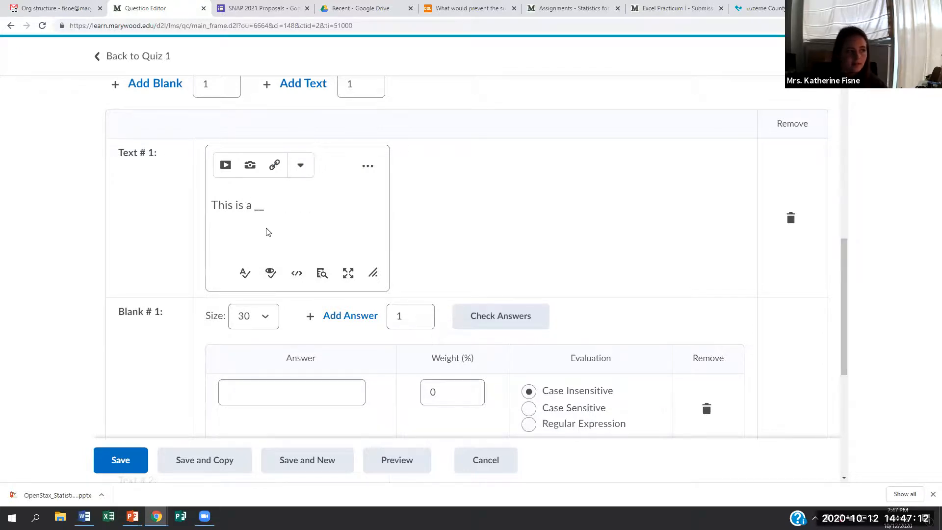
Step: Set the first blank's answer to "fill in the blank" and enter "question" as the second text part
scroll(245, 334, down, 1)
click(253, 346)
text(fill in the blank)
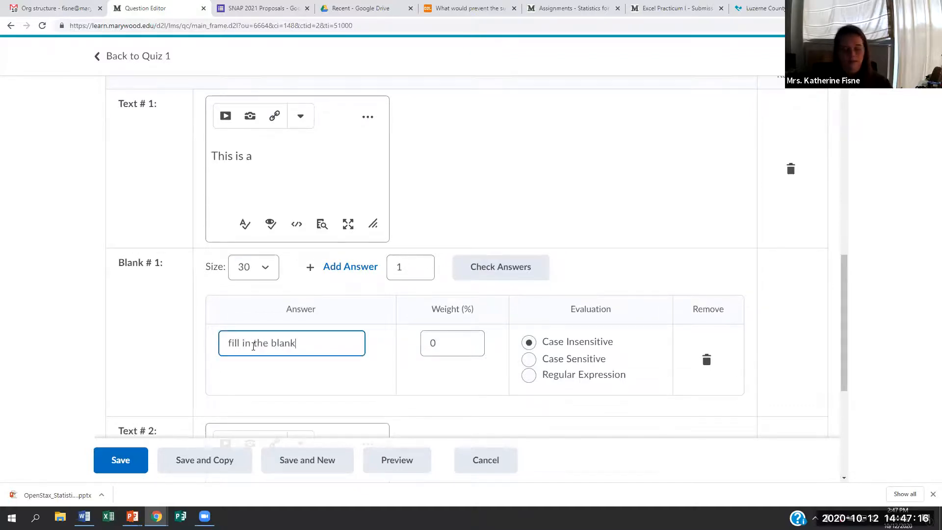
scroll(264, 367, down, 1)
scroll(264, 366, down, 2)
click(259, 380)
text(question)
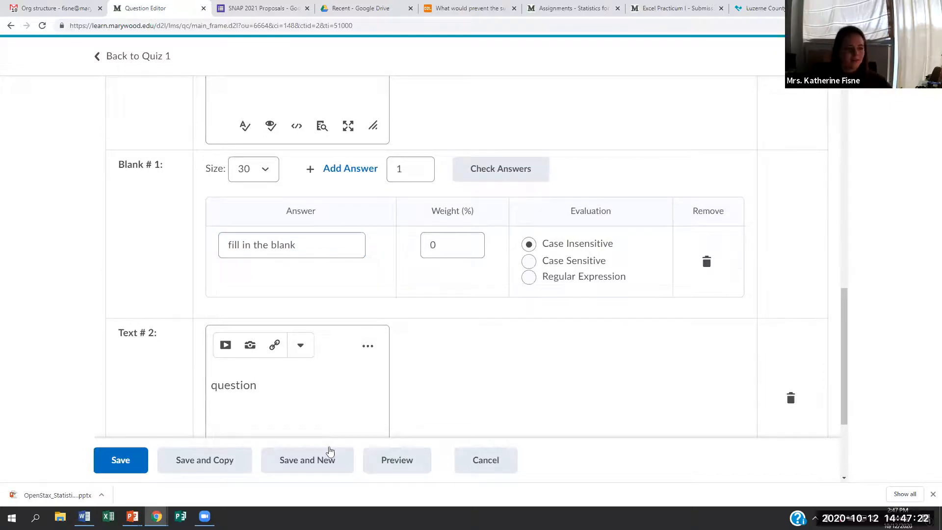
Step: Preview how the question appears when taken and graded, including comment and hint, and return to editing
click(382, 463)
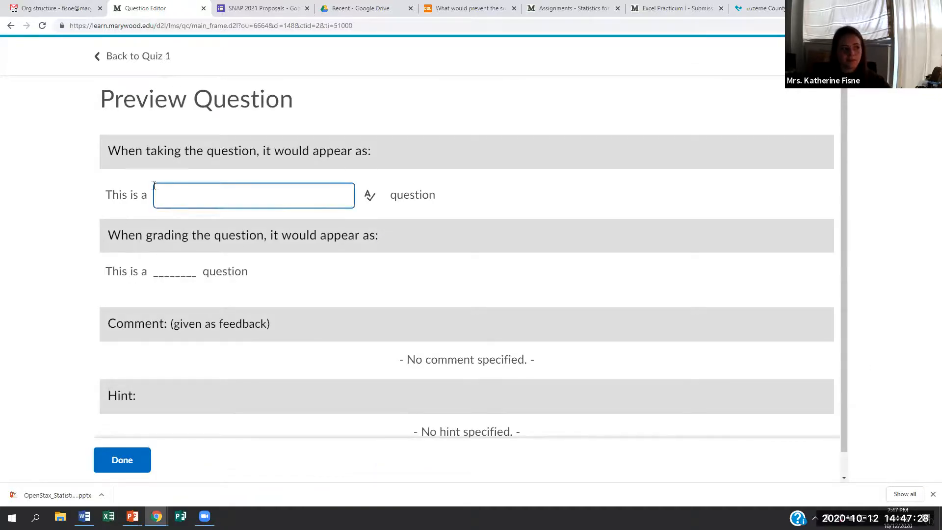
drag(127, 159, 313, 156)
drag(106, 194, 427, 243)
click(426, 243)
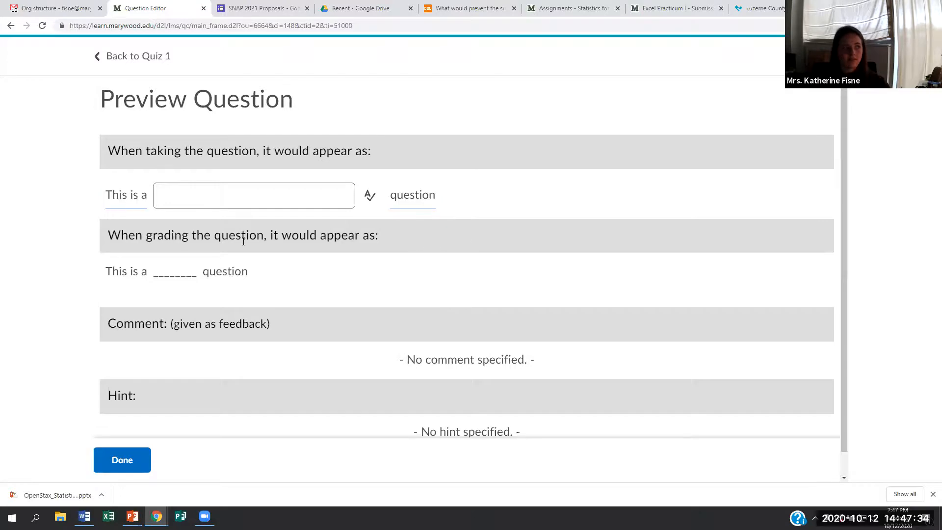
drag(118, 272, 316, 276)
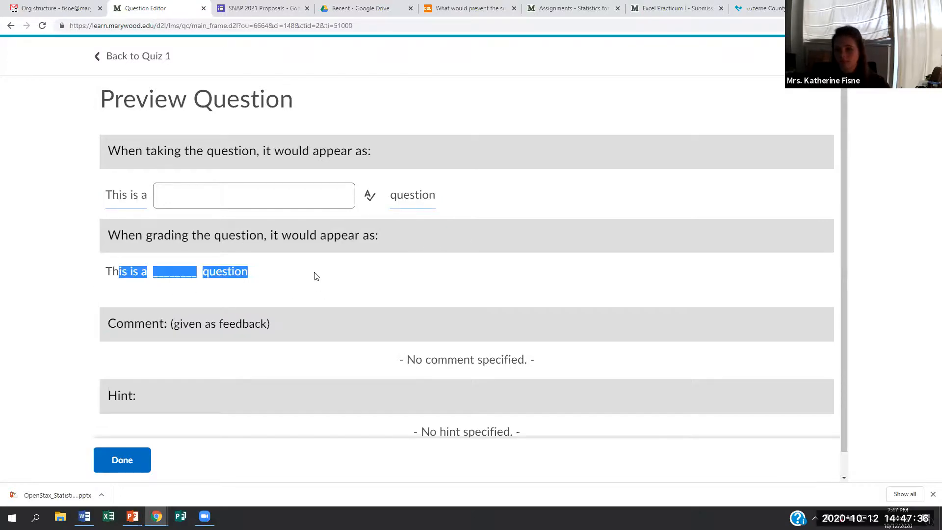
click(314, 279)
scroll(294, 331, down, 1)
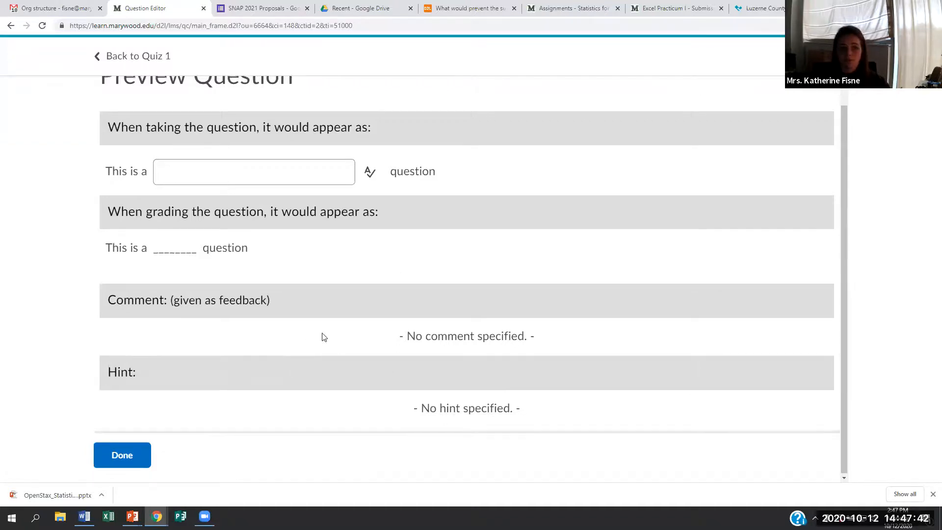
scroll(320, 341, up, 1)
click(123, 461)
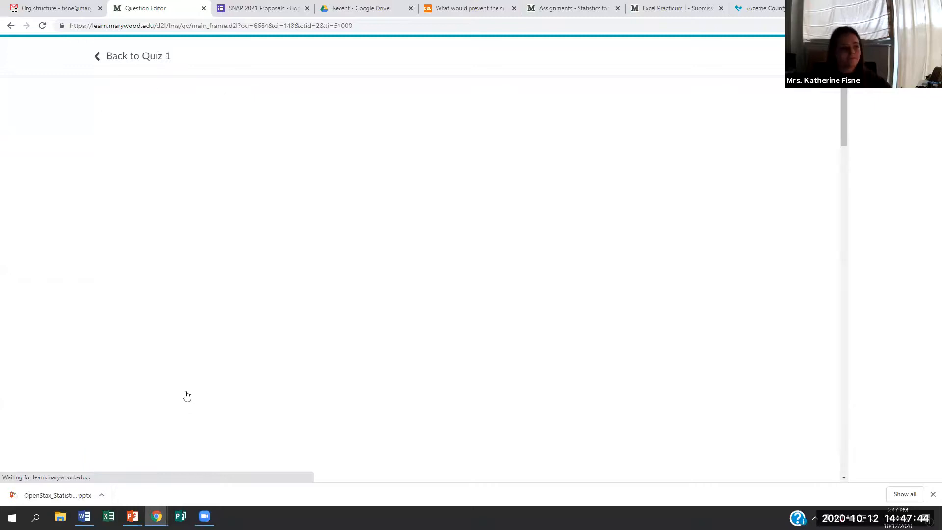
Step: Add a second blank to the question and set its answer to "FUN!"
scroll(511, 270, down, 5)
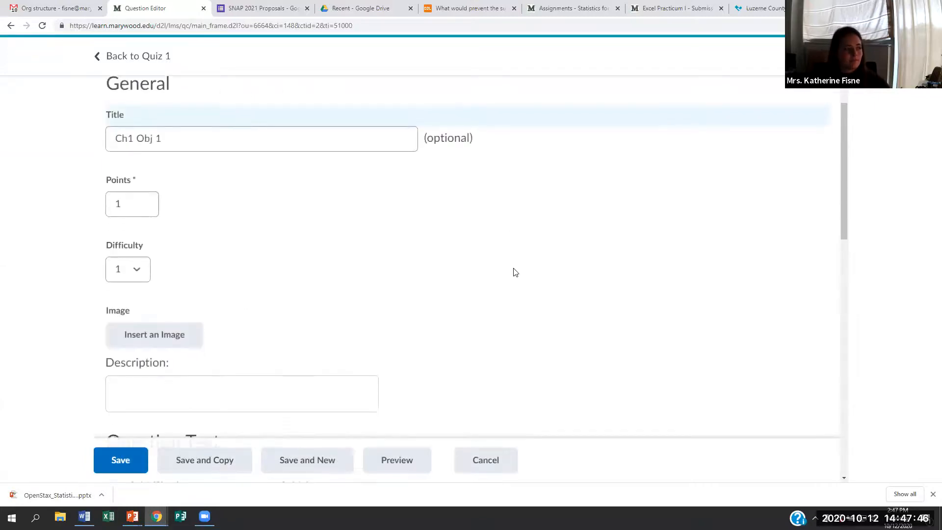
scroll(515, 272, down, 8)
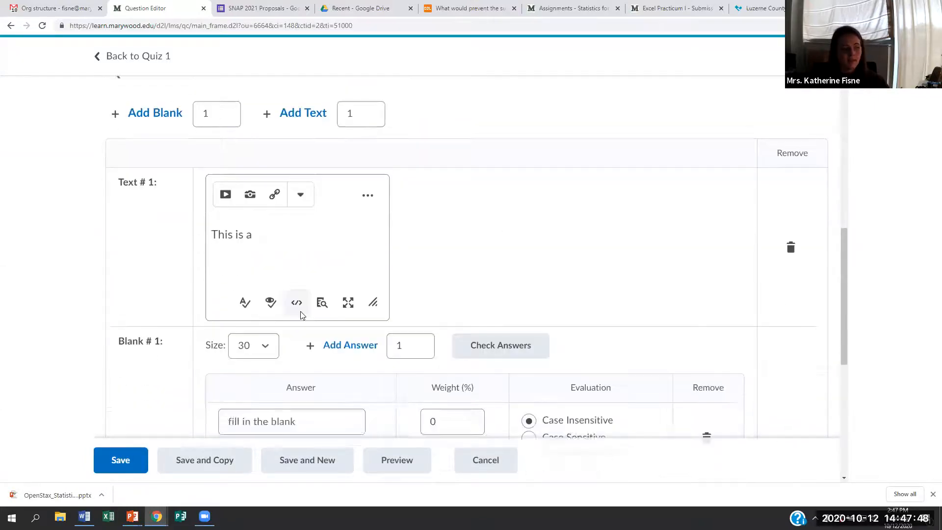
scroll(298, 331, down, 2)
scroll(299, 332, up, 10)
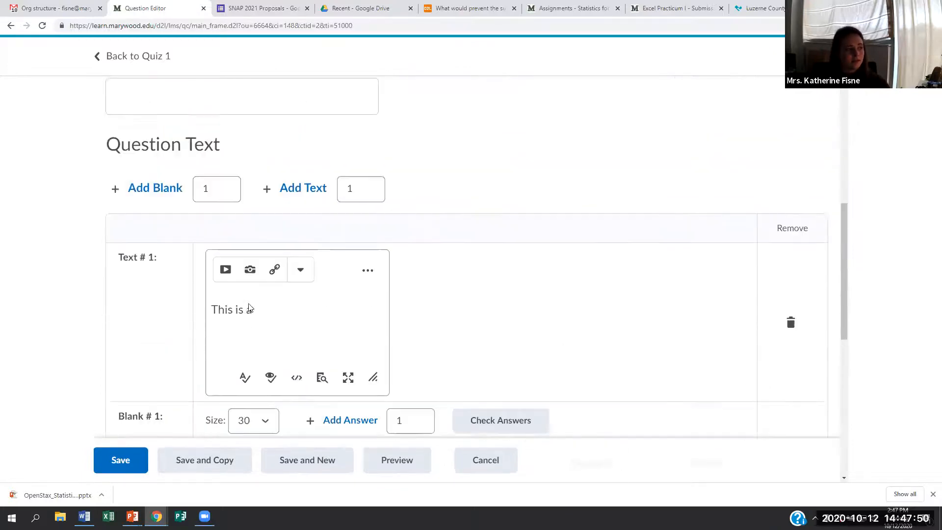
click(117, 283)
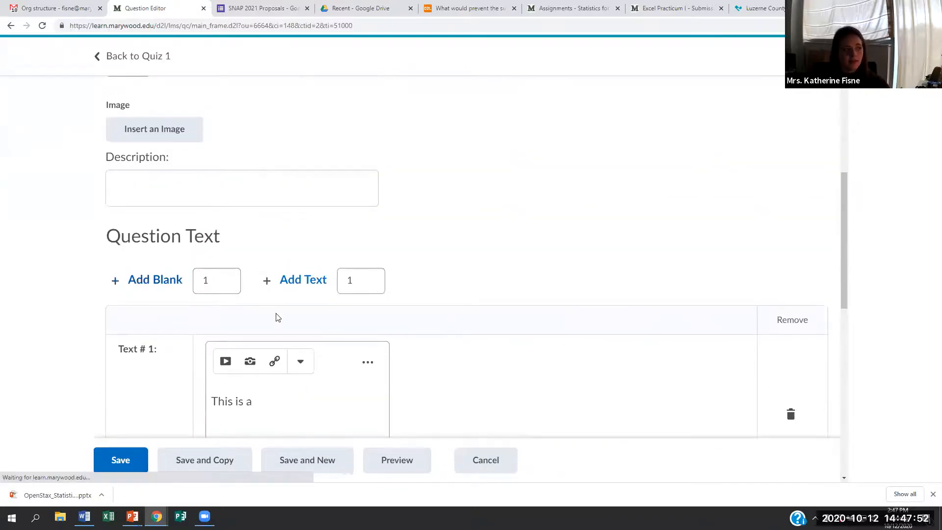
scroll(290, 329, down, 12)
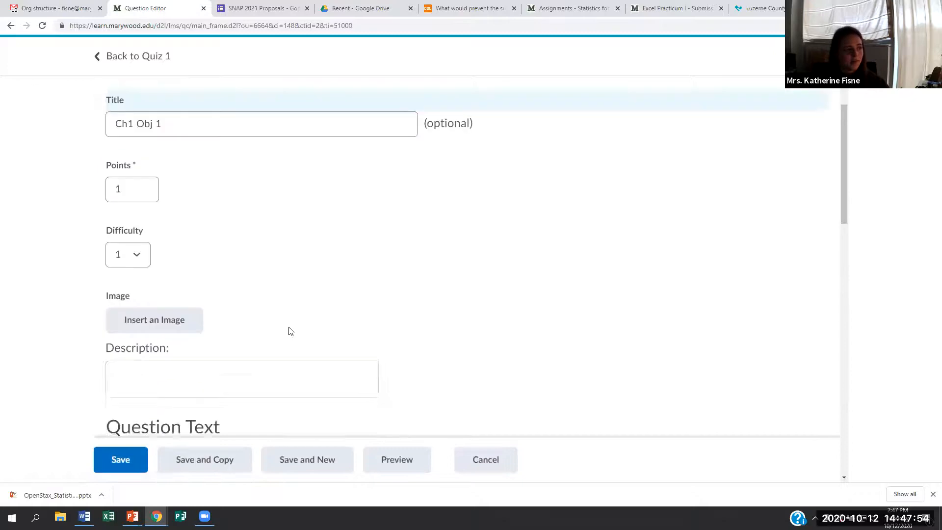
scroll(304, 322, down, 4)
text(FUN!)
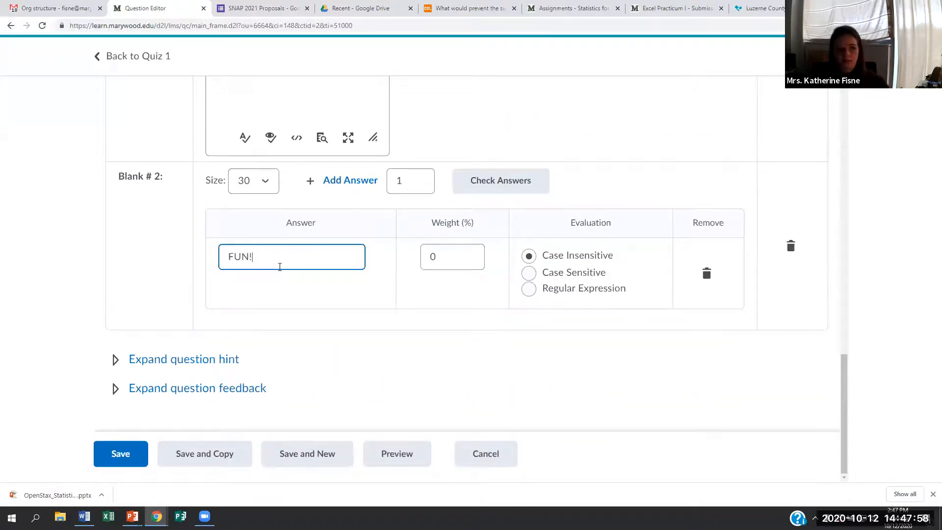
Step: Try the Case Sensitive and Regular Expression evaluations on the first blank's answer, ending on Case Insensitive
scroll(559, 225, up, 2)
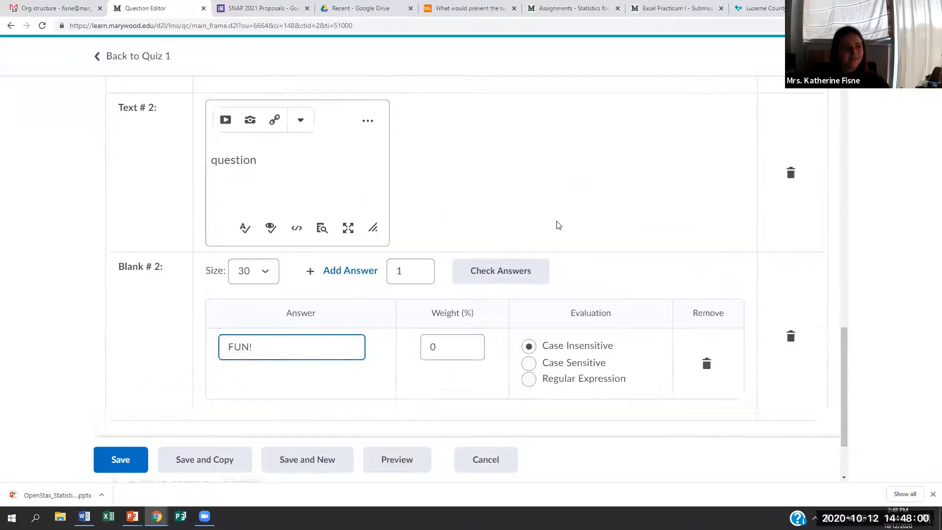
scroll(559, 225, up, 3)
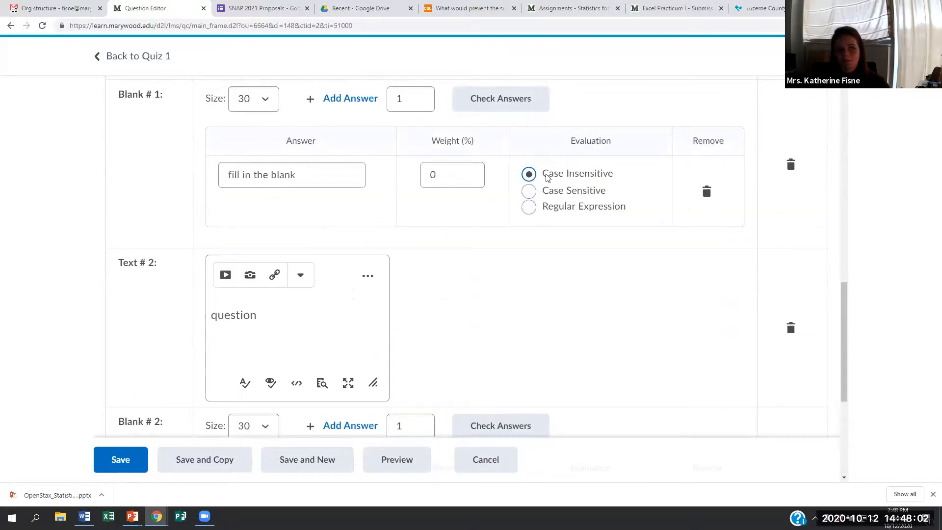
click(542, 191)
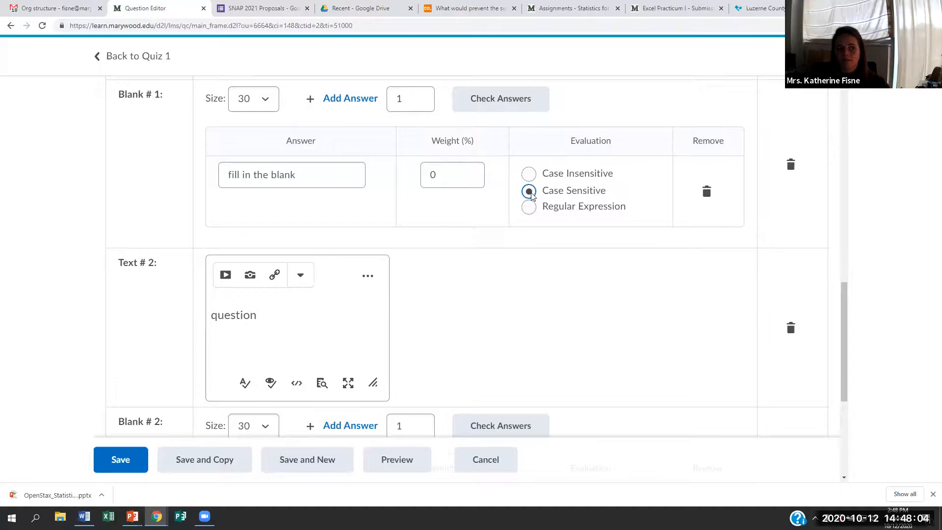
click(527, 207)
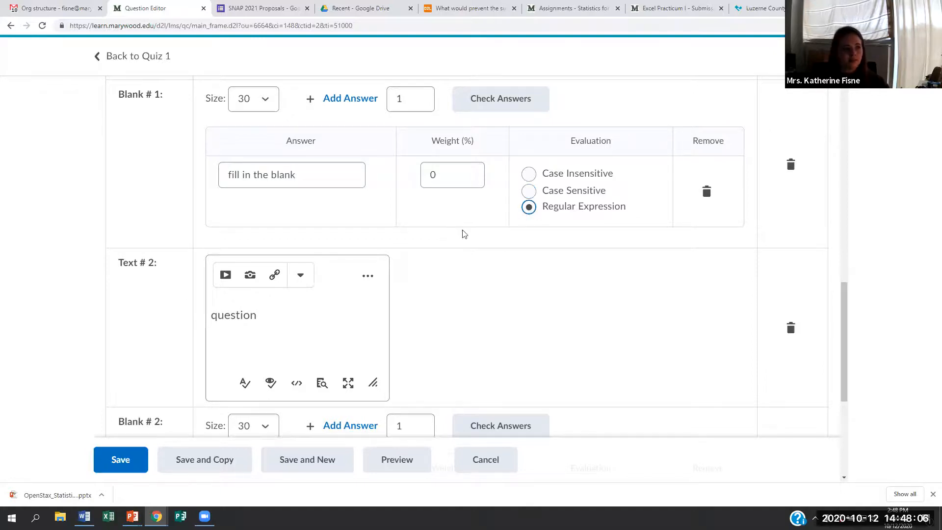
click(529, 173)
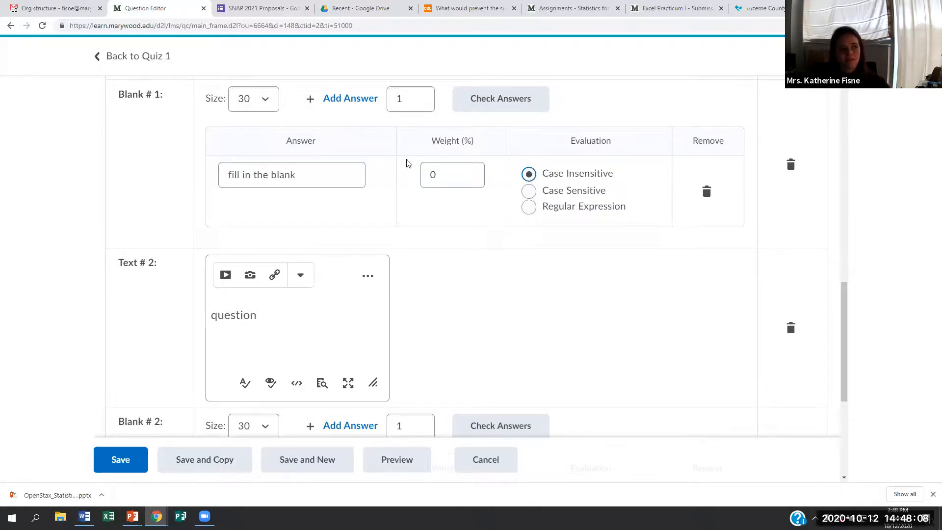
Step: Set the answer weight of both blanks to 50% and save the question to Quiz 1
click(443, 172)
scroll(458, 164, down, 3)
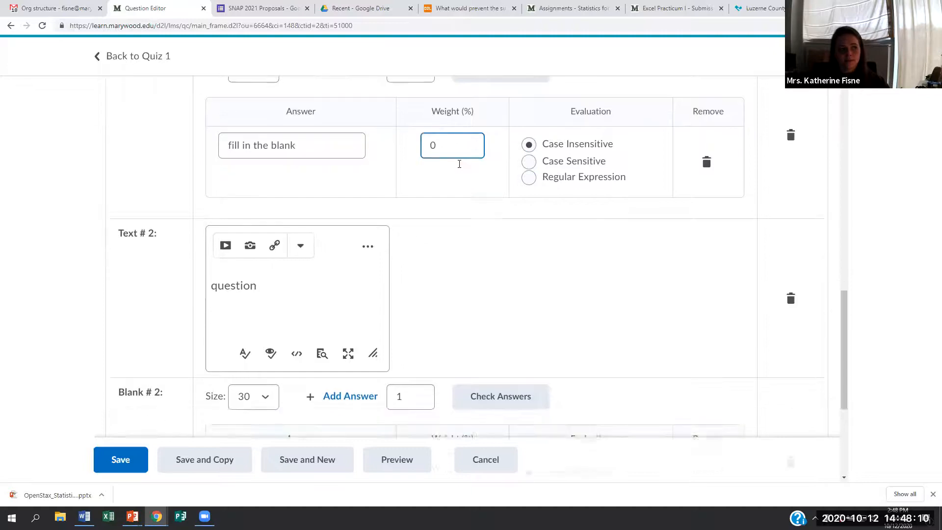
click(449, 352)
scroll(481, 262, up, 3)
drag(454, 225, 423, 231)
text(50)
scroll(467, 248, down, 4)
click(443, 360)
drag(436, 360, 429, 363)
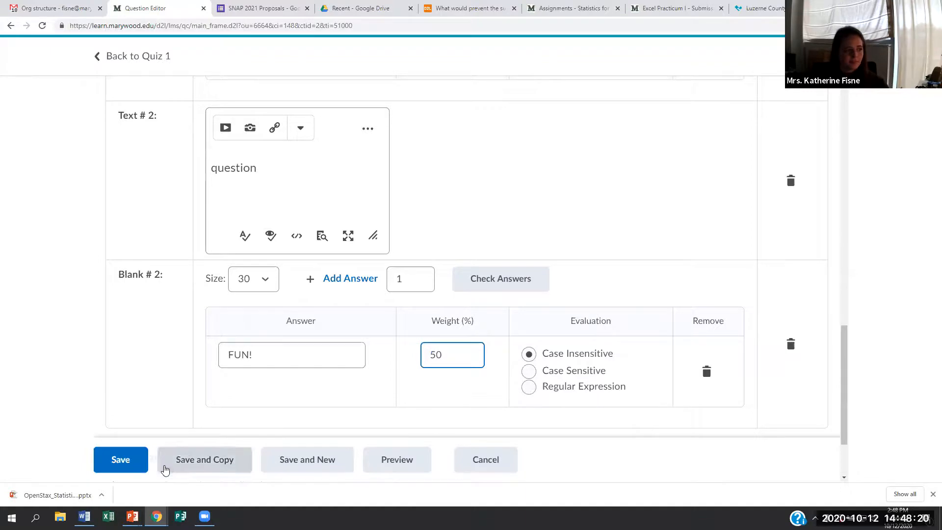
click(124, 466)
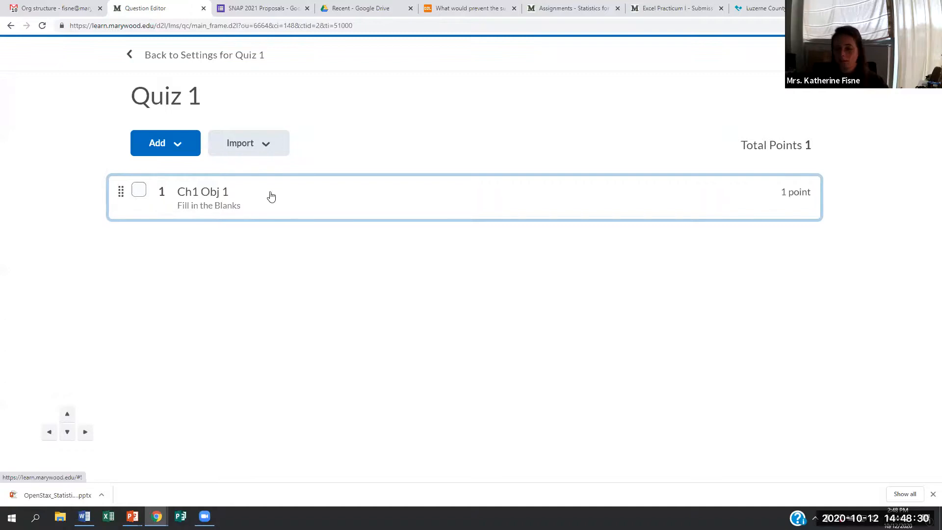
Step: Open the Ch1 Obj 1 question, preview how its two blanks appear when taken and graded, and return to editing
click(220, 205)
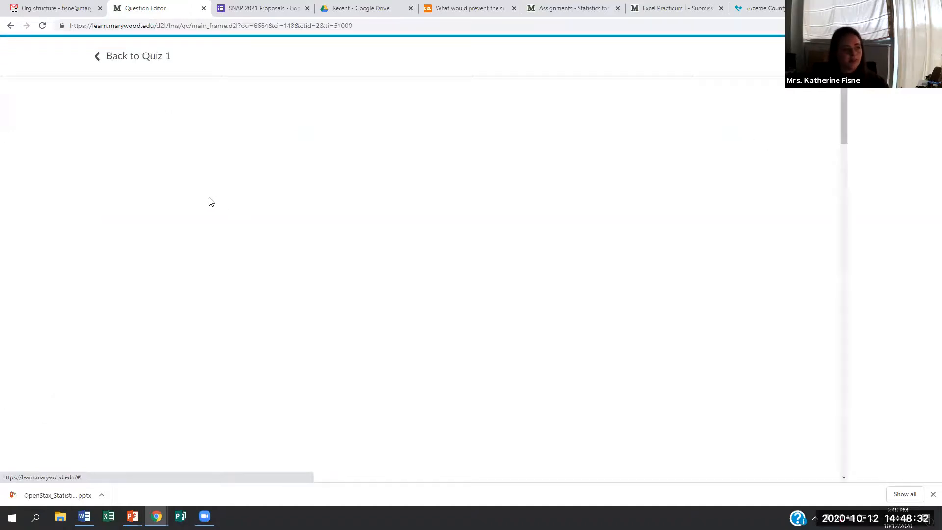
scroll(288, 320, down, 10)
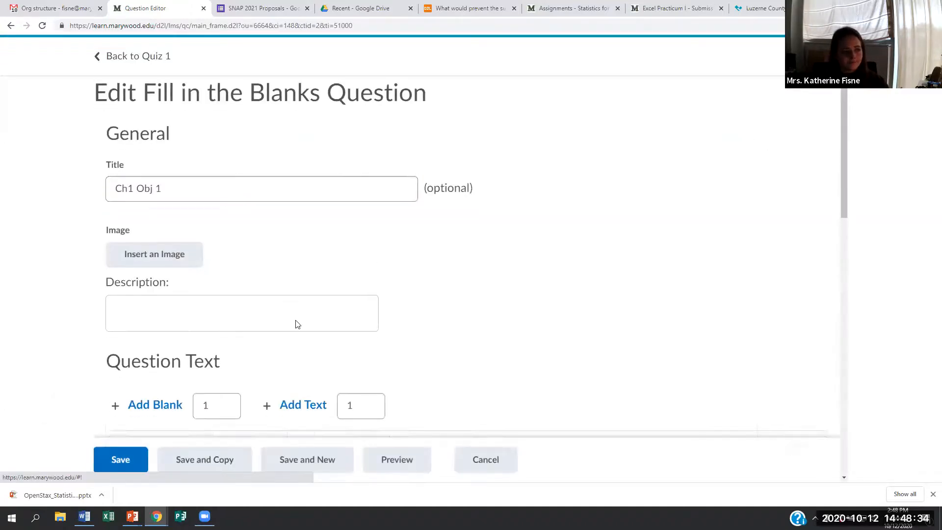
scroll(286, 384, down, 3)
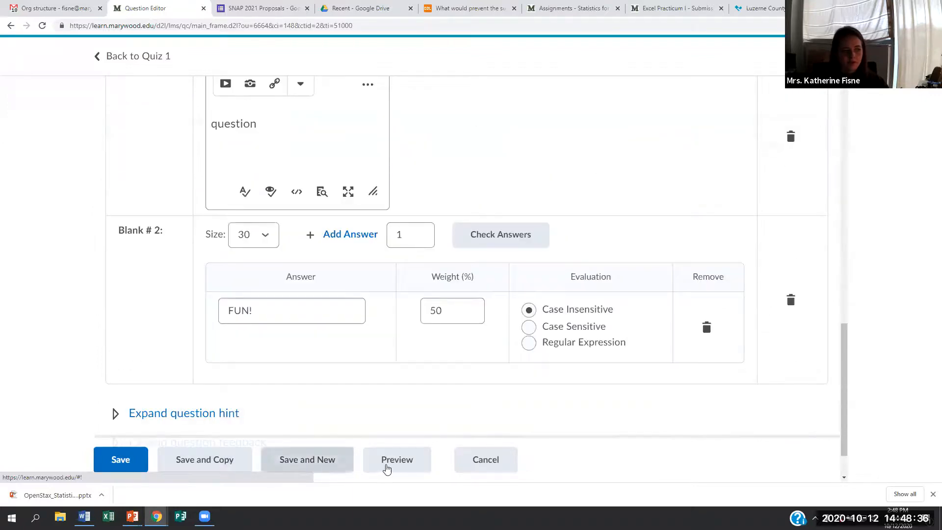
click(395, 461)
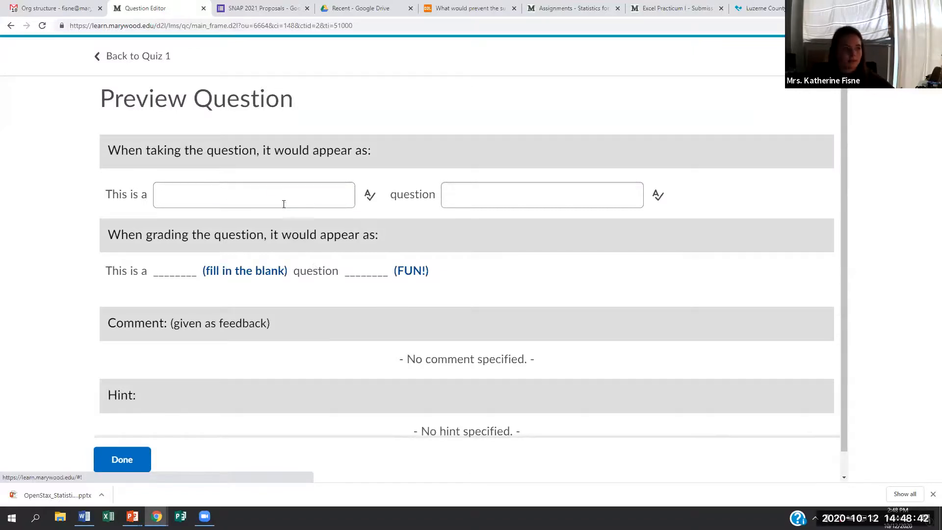
drag(207, 271, 289, 272)
double_click(406, 273)
click(423, 298)
scroll(570, 222, down, 1)
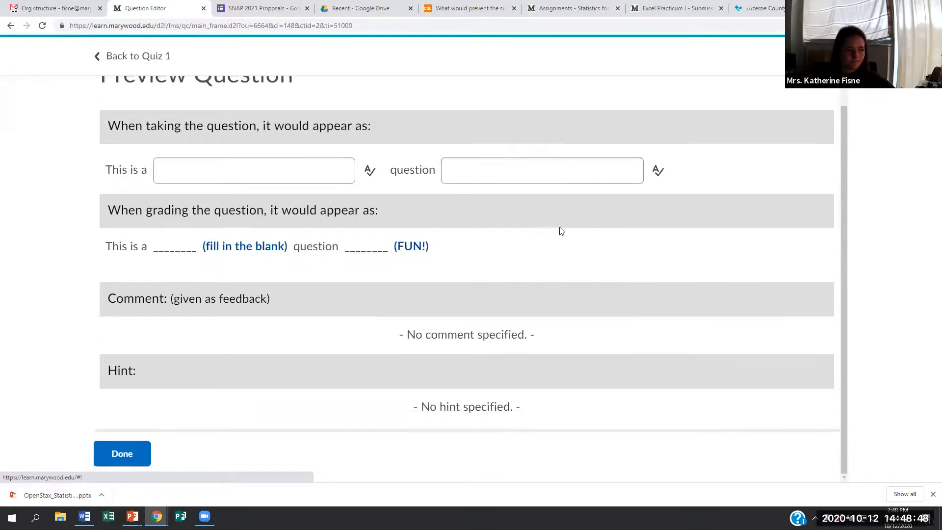
click(122, 454)
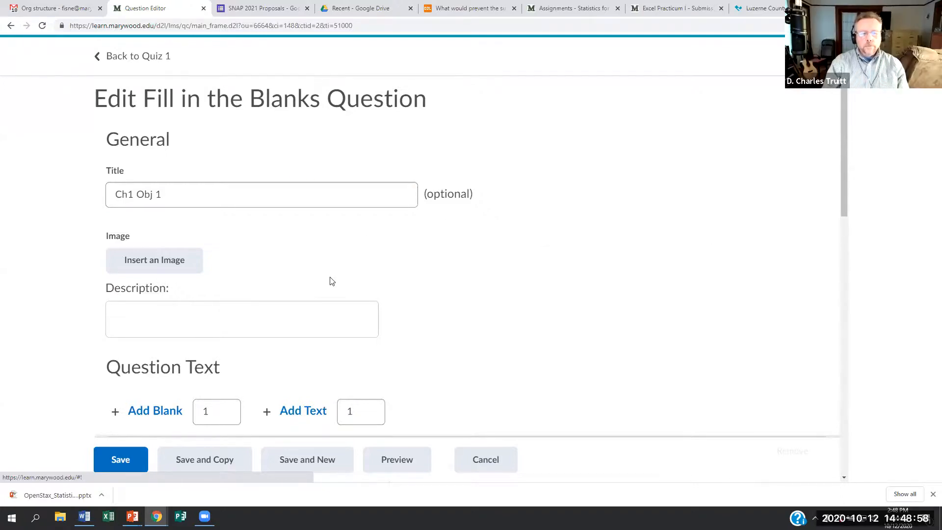
Step: Review the question's image, description, text and blank settings, and leave the editor without saving
scroll(324, 277, down, 2)
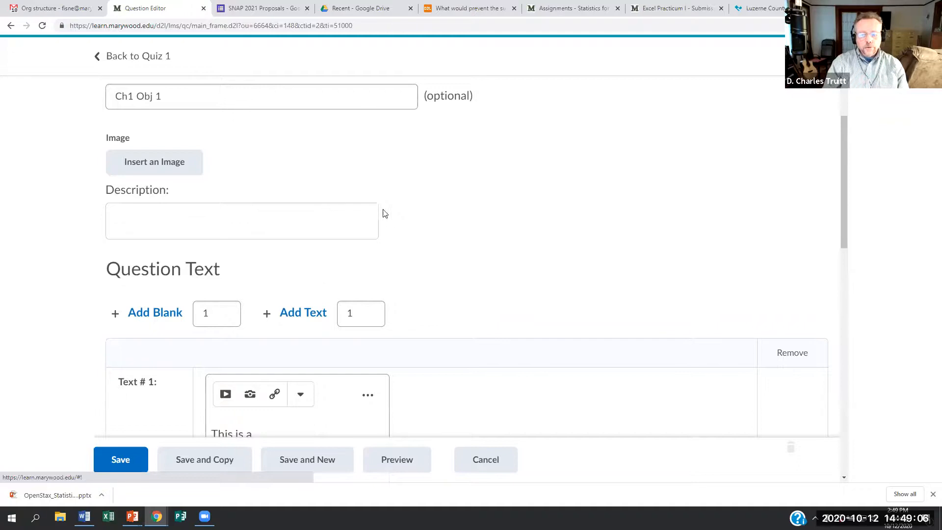
scroll(386, 232, up, 2)
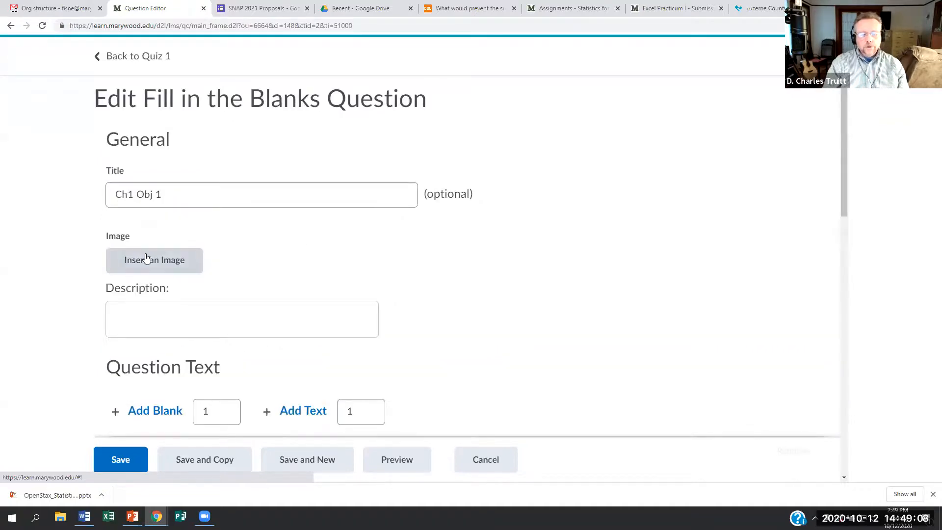
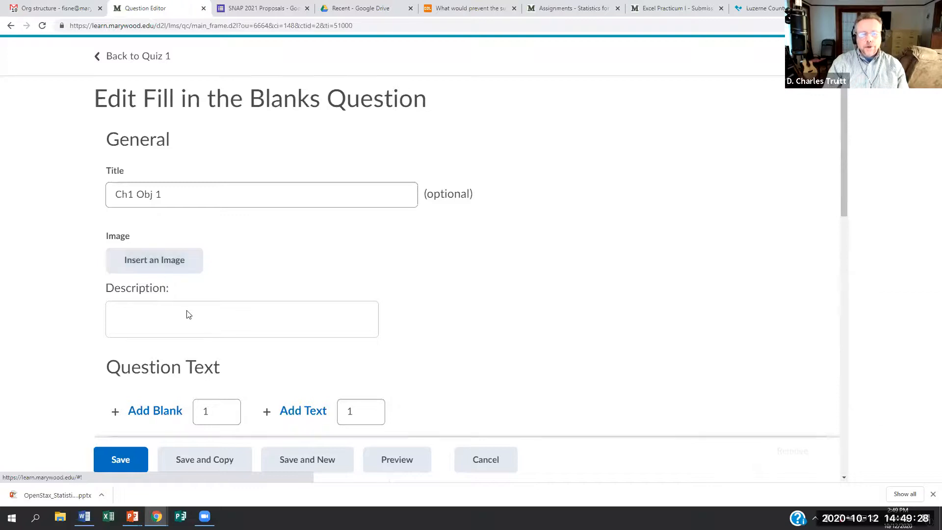
scroll(164, 299, down, 4)
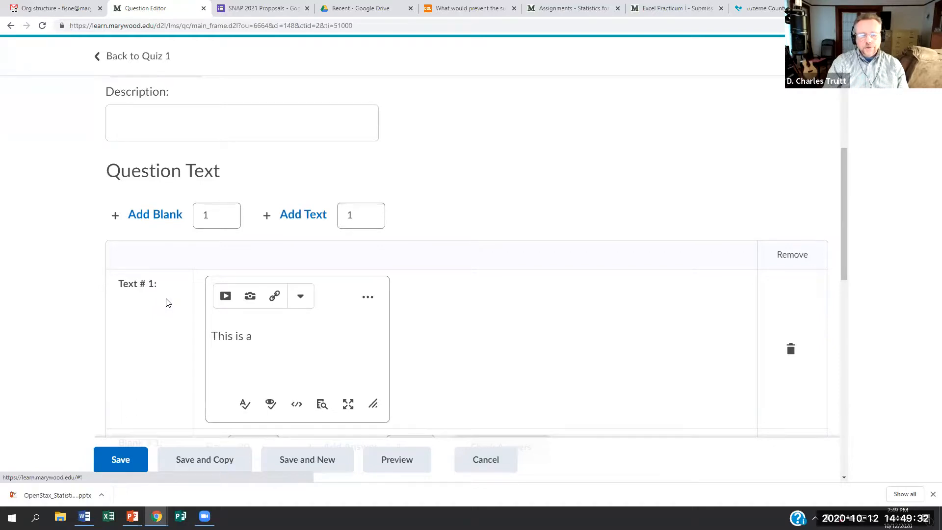
scroll(410, 448, down, 3)
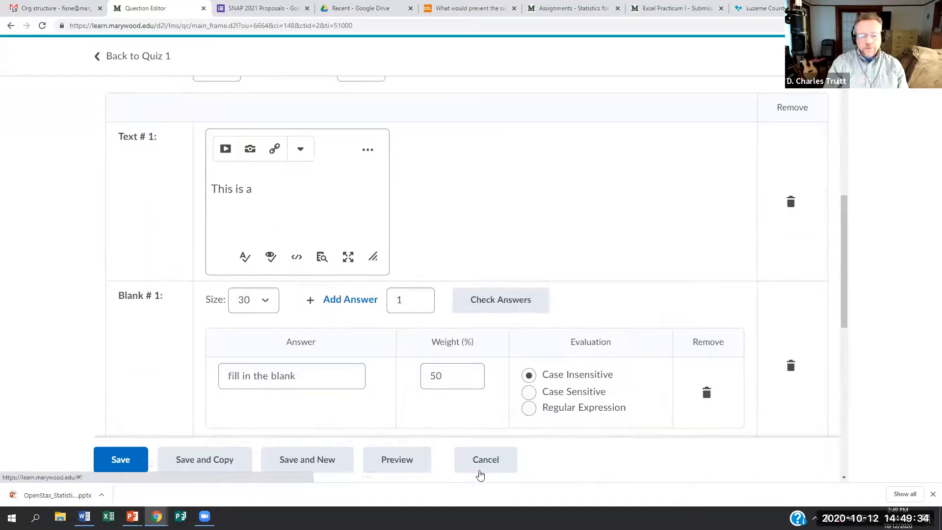
click(481, 463)
Step: Add a new Multiple Choice question to Quiz 1
click(187, 153)
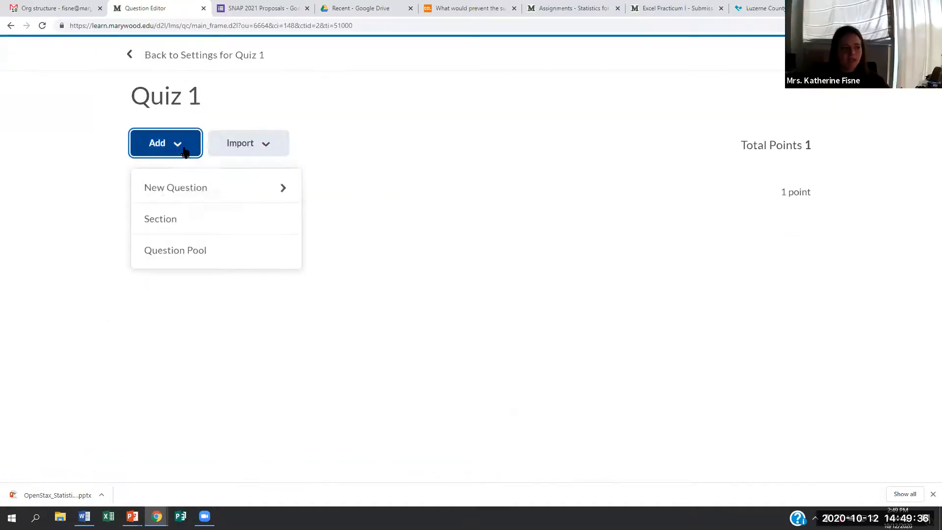
click(196, 189)
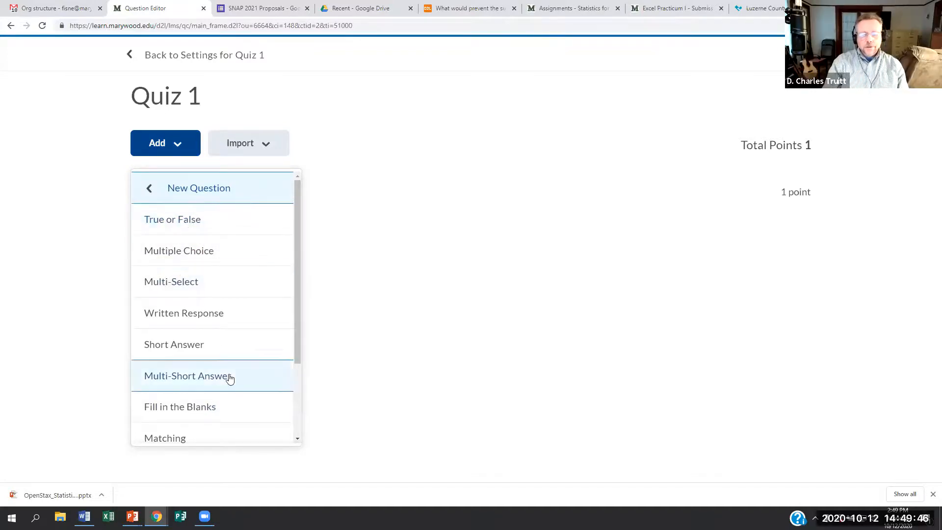
scroll(182, 391, down, 2)
scroll(177, 385, up, 2)
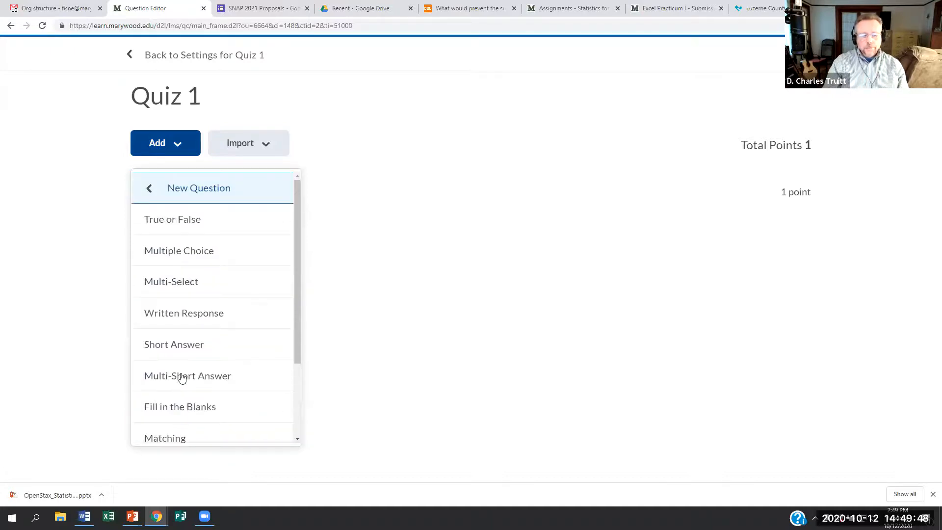
click(172, 257)
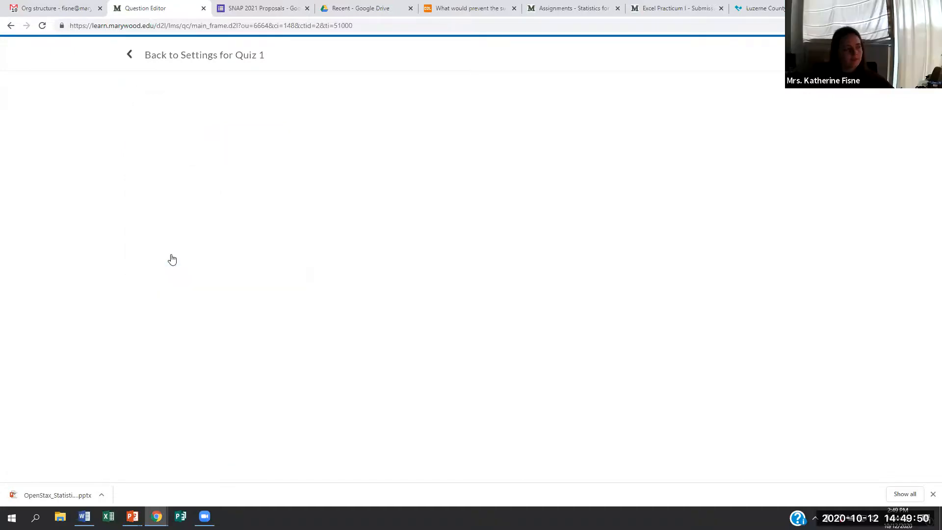
Step: Start inserting media into the question text and search Flickr for "marywood"
click(230, 179)
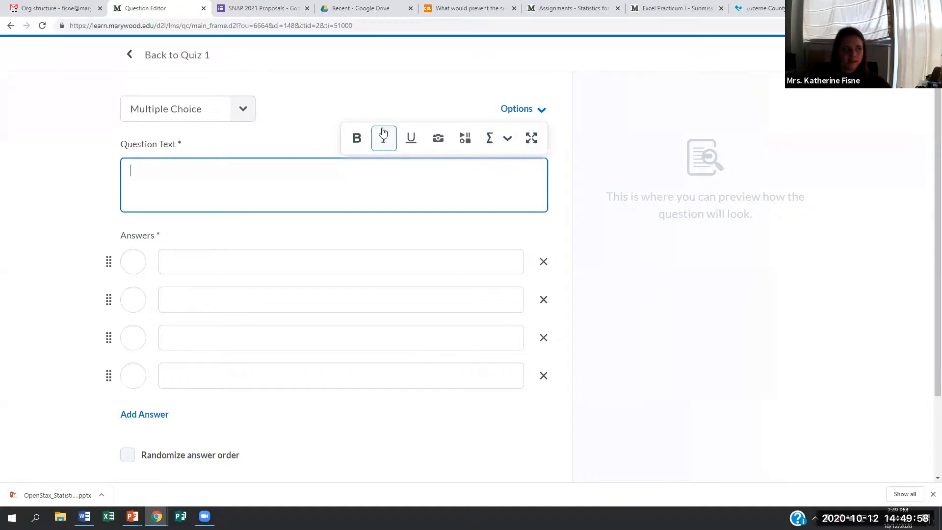
click(466, 139)
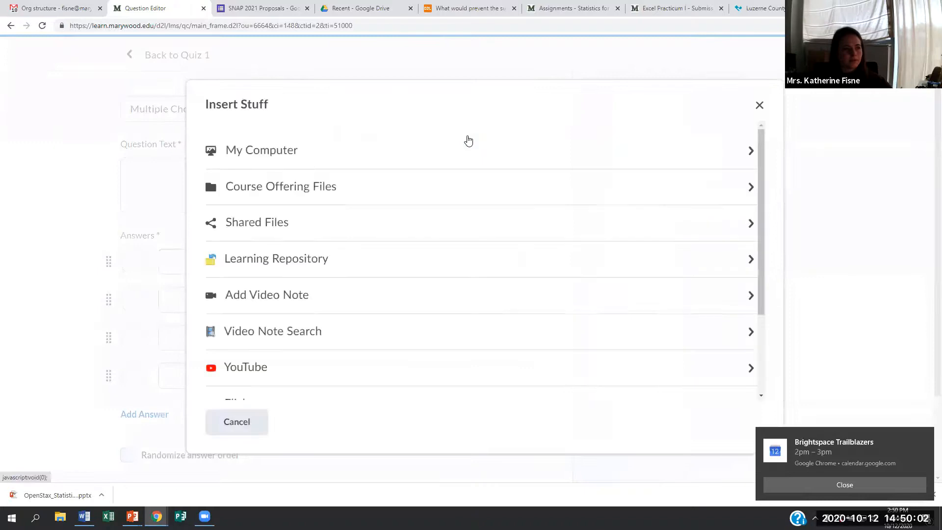
scroll(265, 353, down, 3)
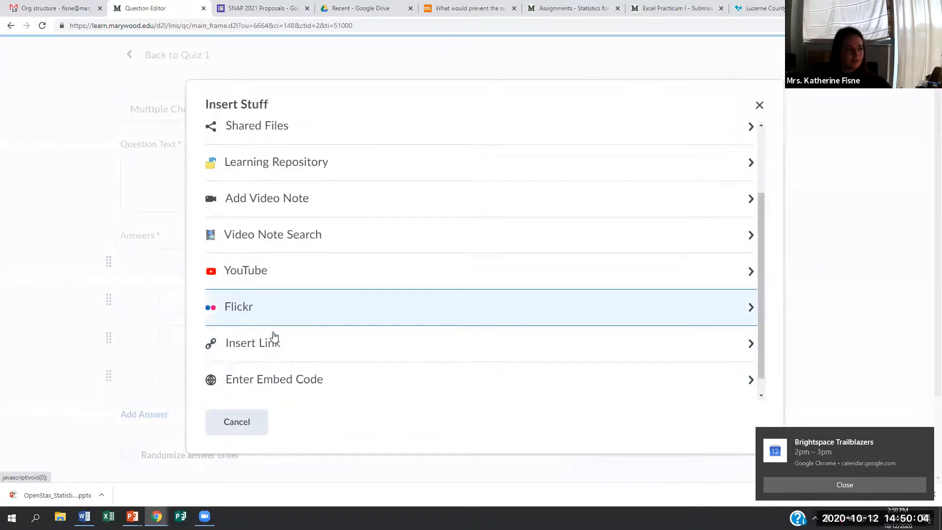
click(245, 290)
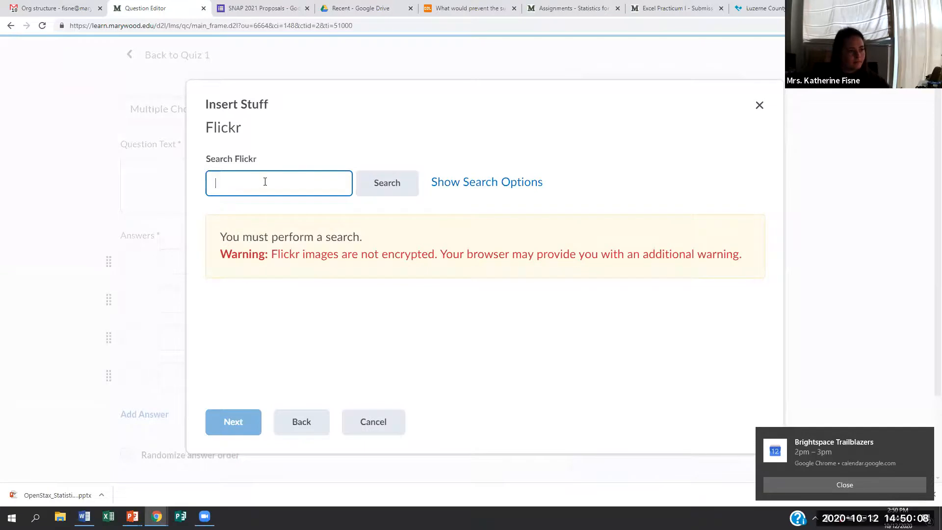
text(maryw)
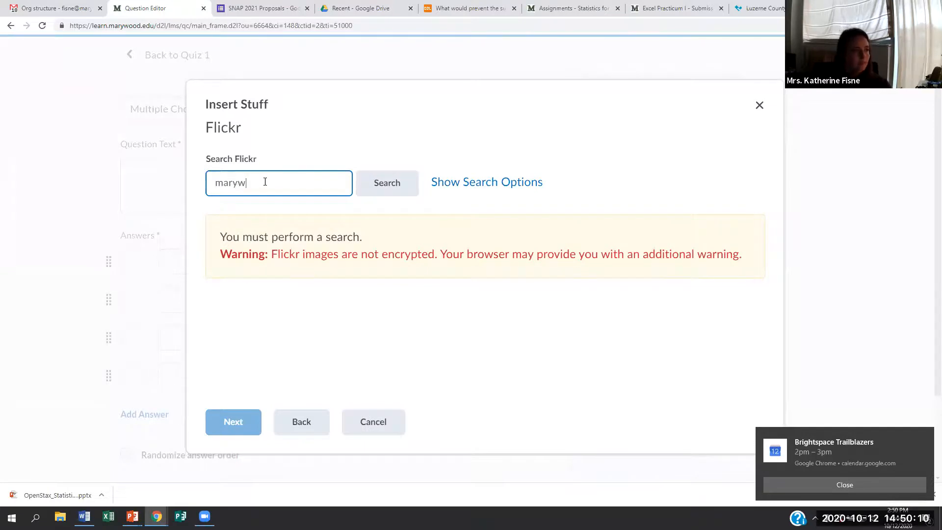
text(ood)
key(Return)
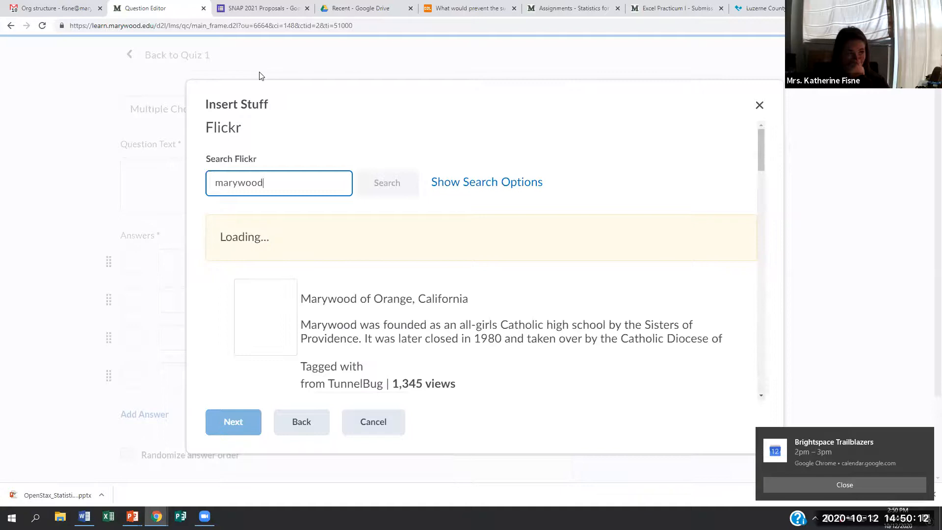
Step: Insert the Flickr image "Marywood of Orange, California" with author and license information into the question text, and dismiss the calendar notification
scroll(230, 253, down, 1)
click(265, 264)
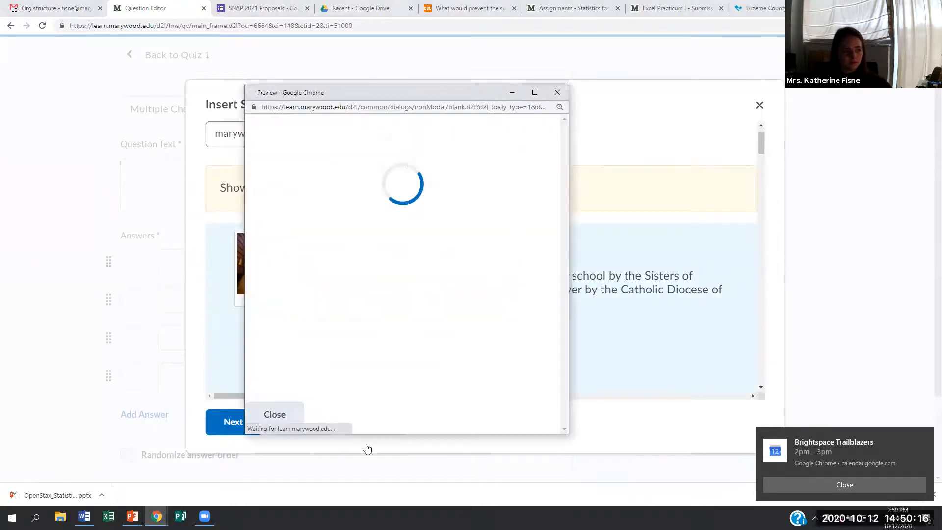
click(275, 419)
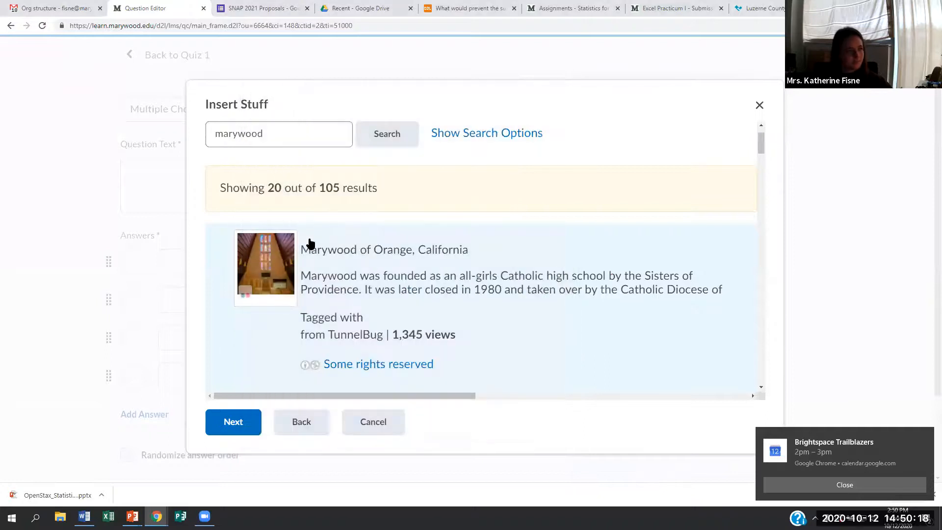
click(229, 422)
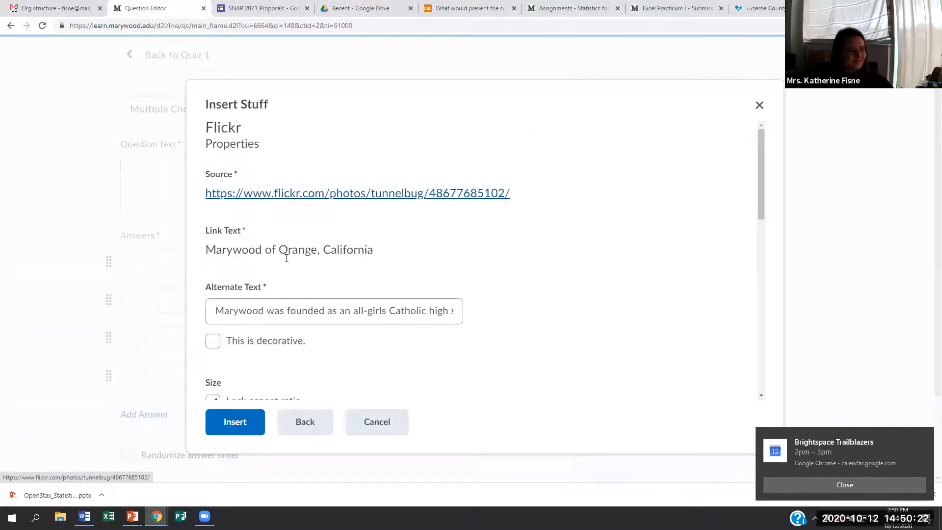
scroll(286, 258, down, 6)
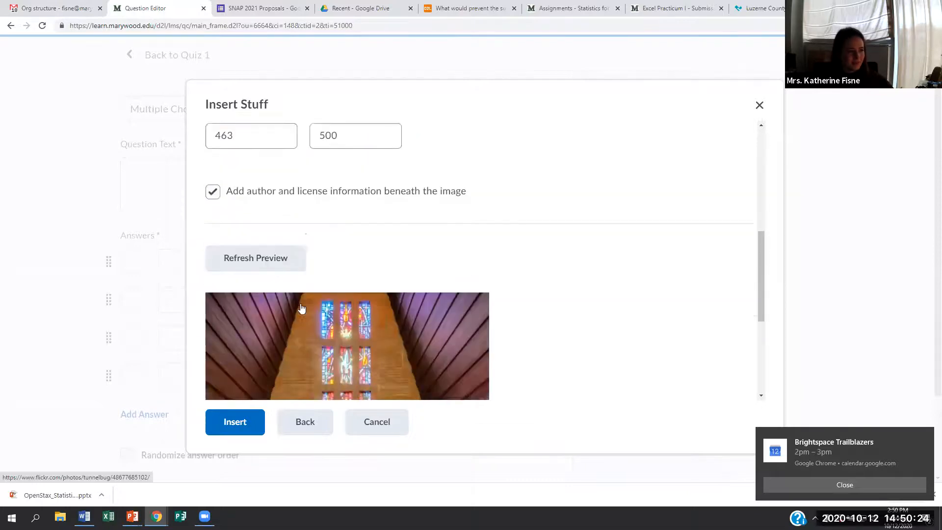
scroll(302, 308, down, 3)
click(249, 423)
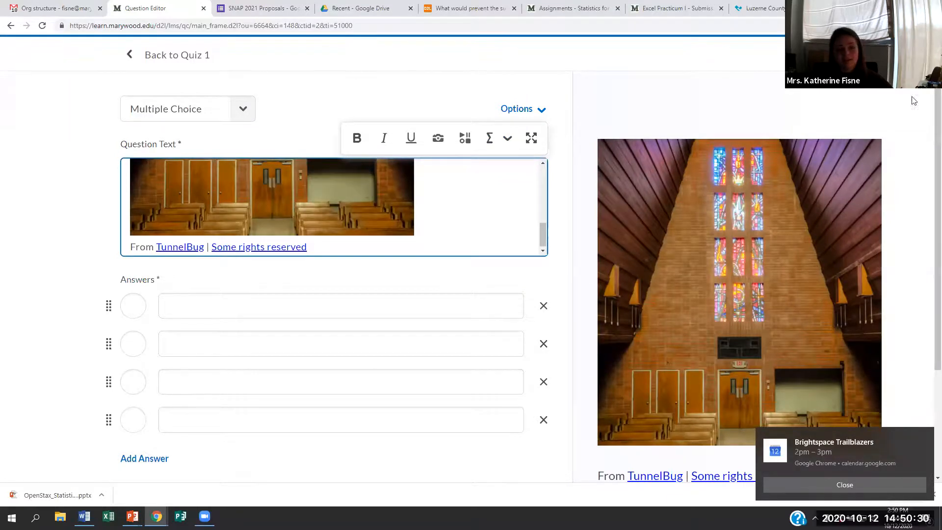
scroll(918, 97, down, 1)
click(844, 485)
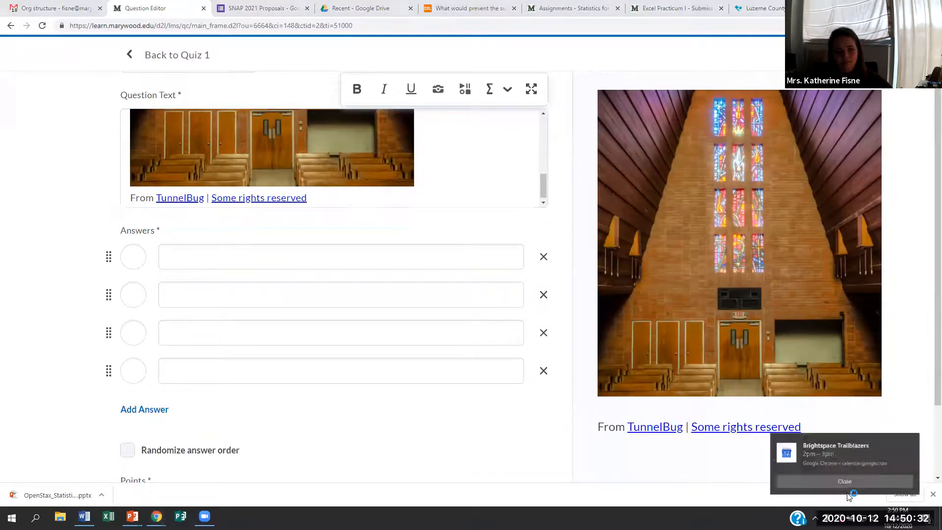
scroll(759, 440, up, 1)
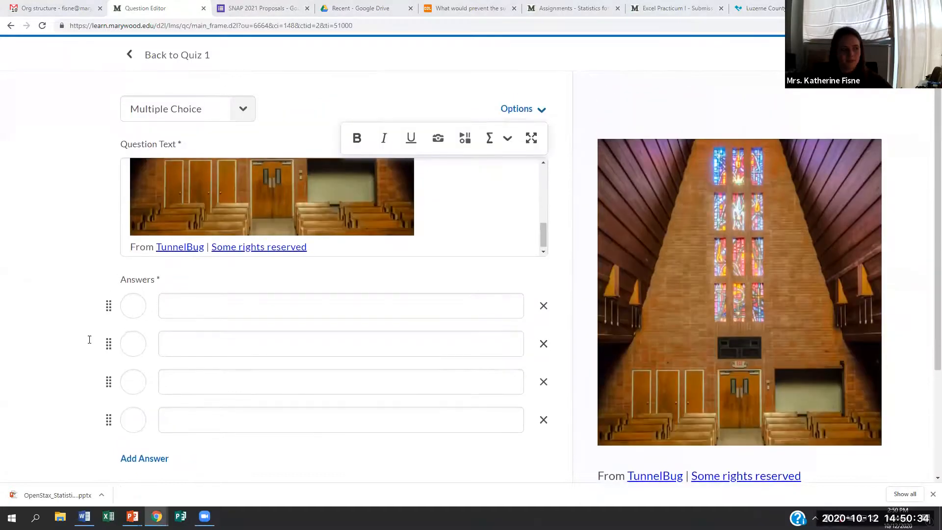
Step: Enter "What are the right music notes?" above the image in the question text and highlight it in the preview
click(196, 251)
scroll(147, 196, up, 4)
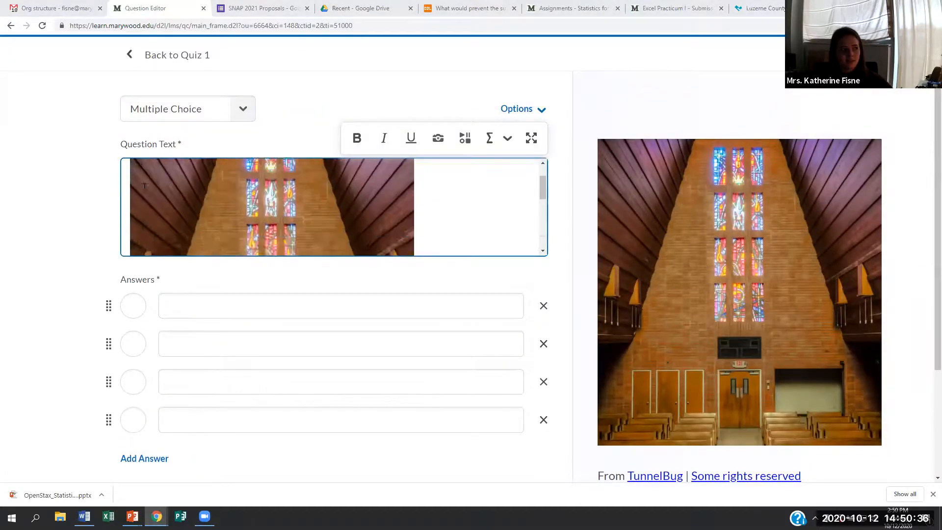
click(136, 176)
key(Left)
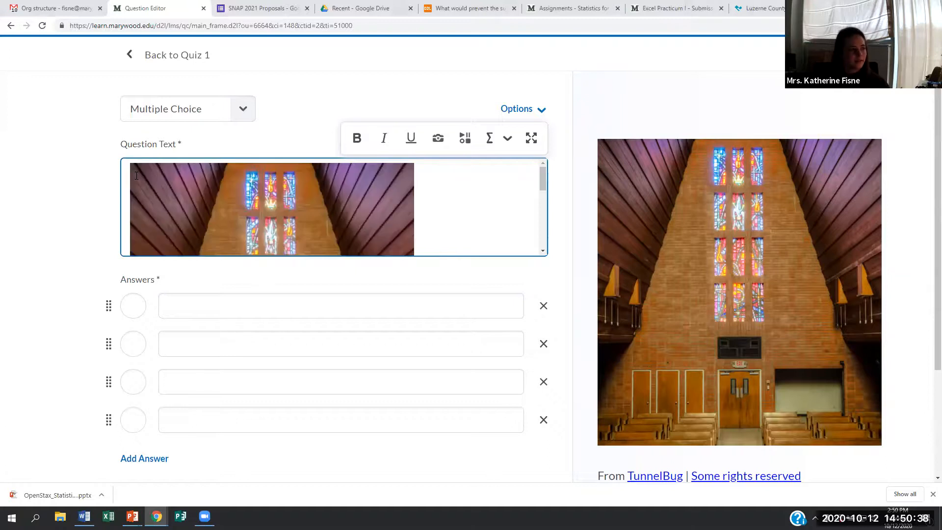
text(What are the wr)
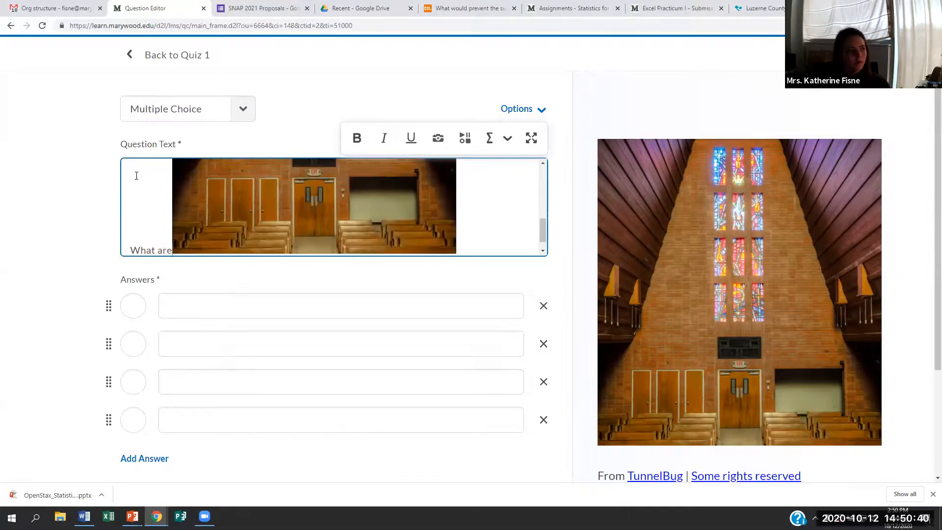
key(BackSpace)
key(BackSpace)
text(right)
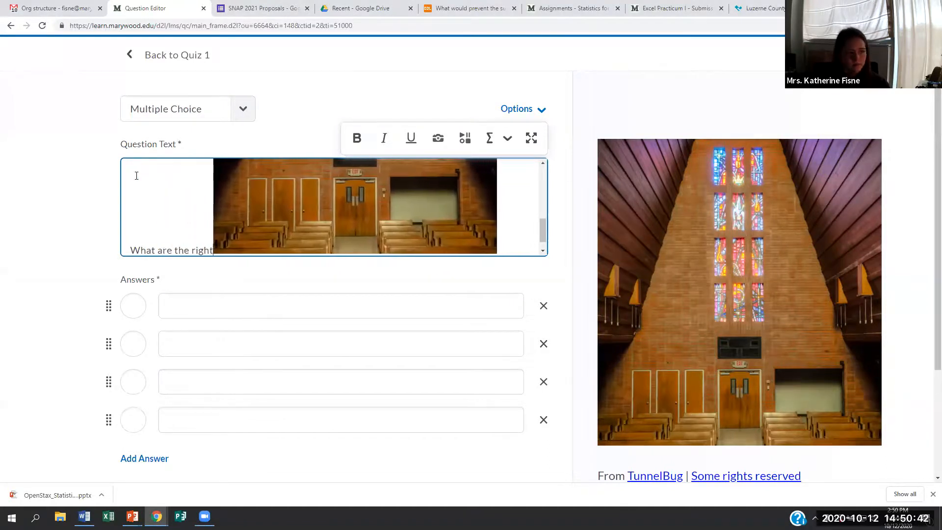
text( music notes)
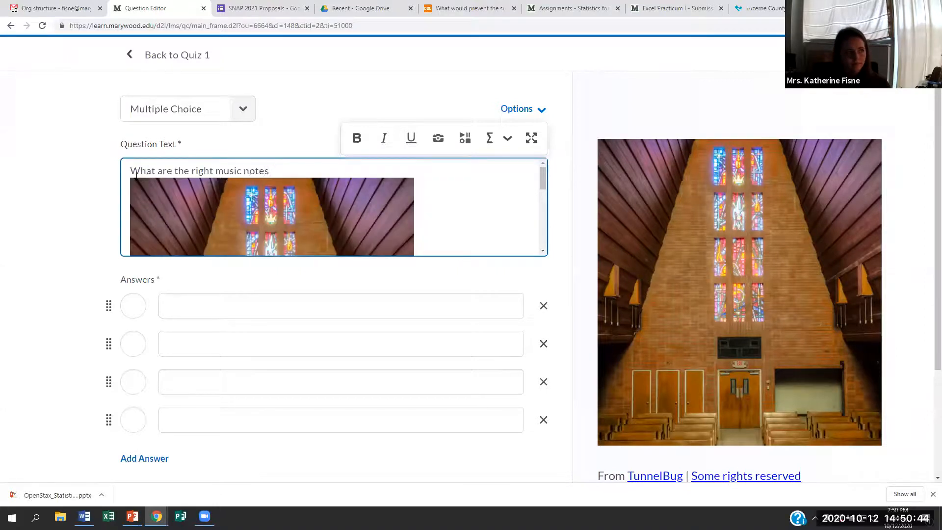
text(?)
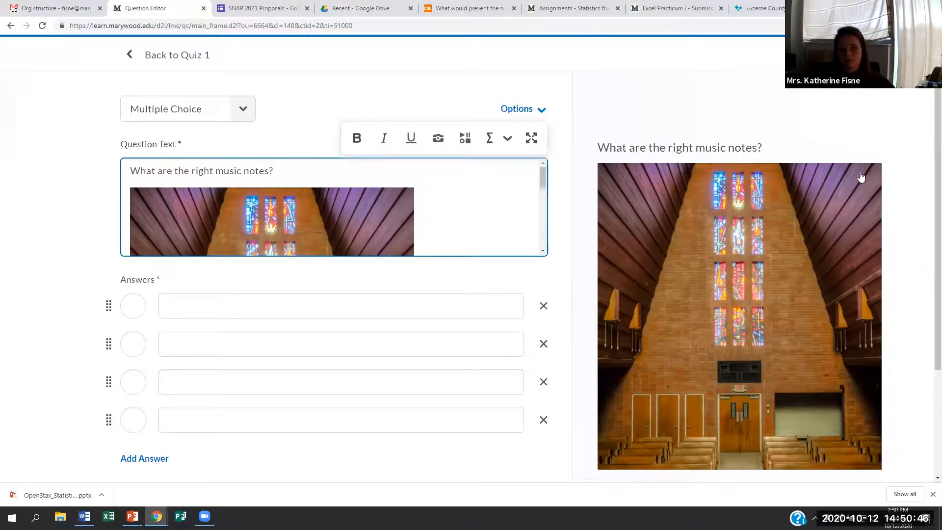
drag(605, 141, 767, 146)
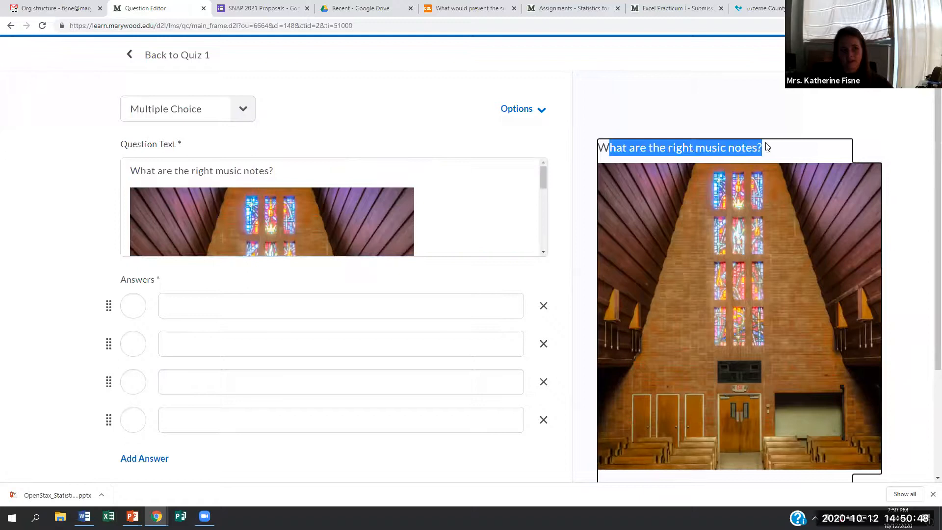
Step: Fill in the four answer choices as a, b, c and d, and check the question in the preview
click(786, 147)
click(194, 309)
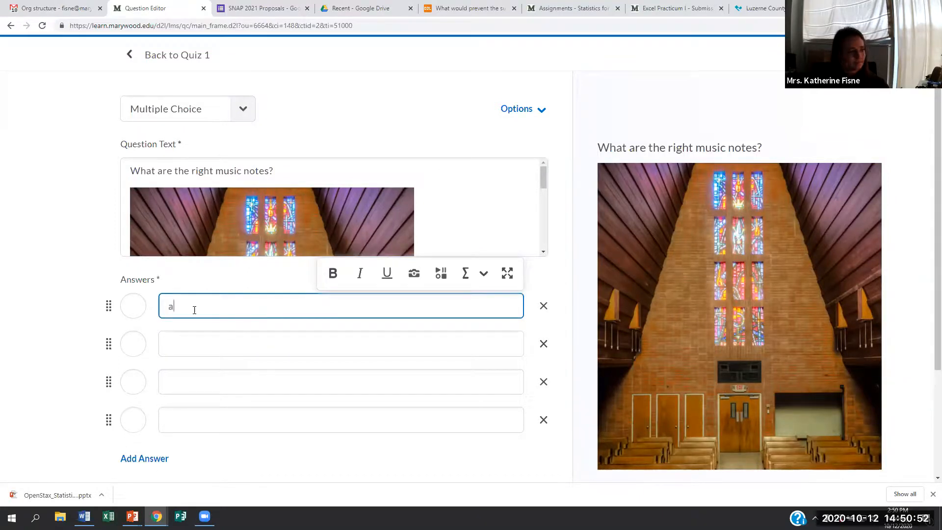
key(Tab)
click(204, 343)
text(b)
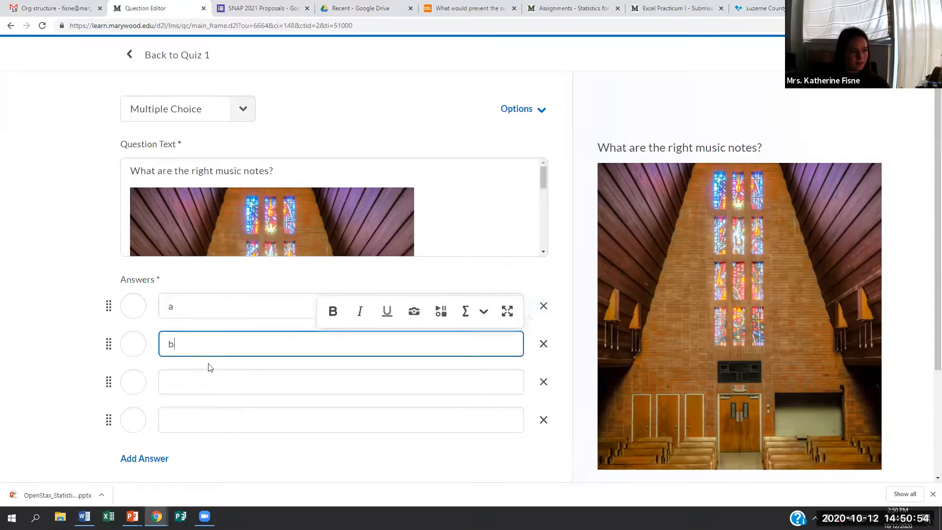
click(212, 382)
text(c)
click(207, 423)
text(d)
scroll(678, 280, down, 3)
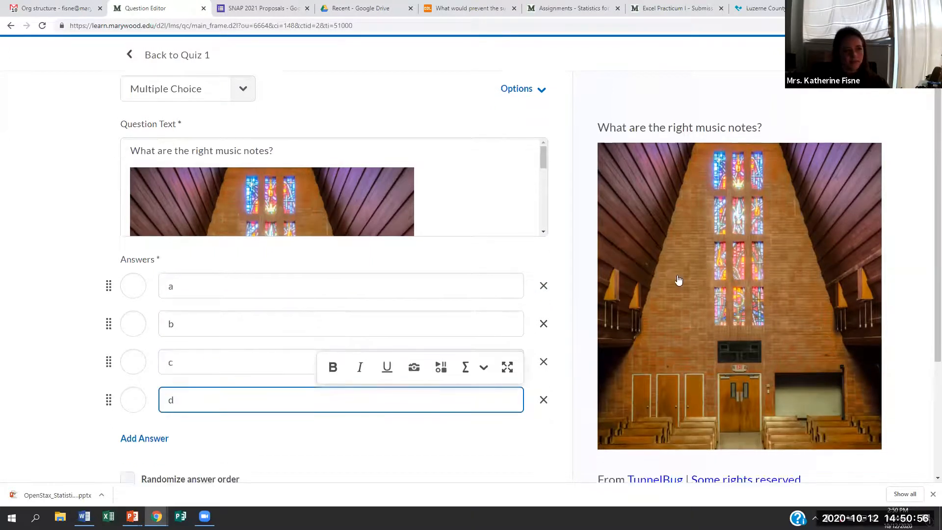
scroll(770, 263, down, 1)
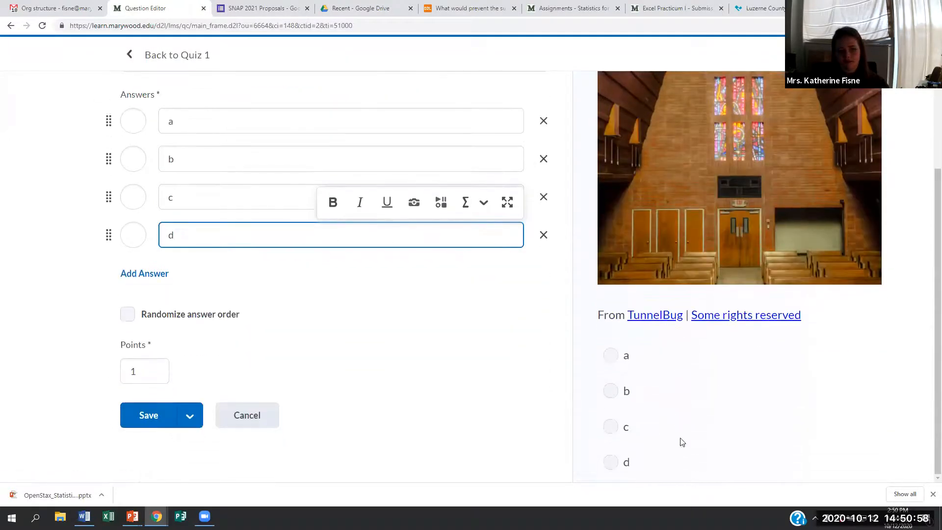
scroll(769, 225, up, 4)
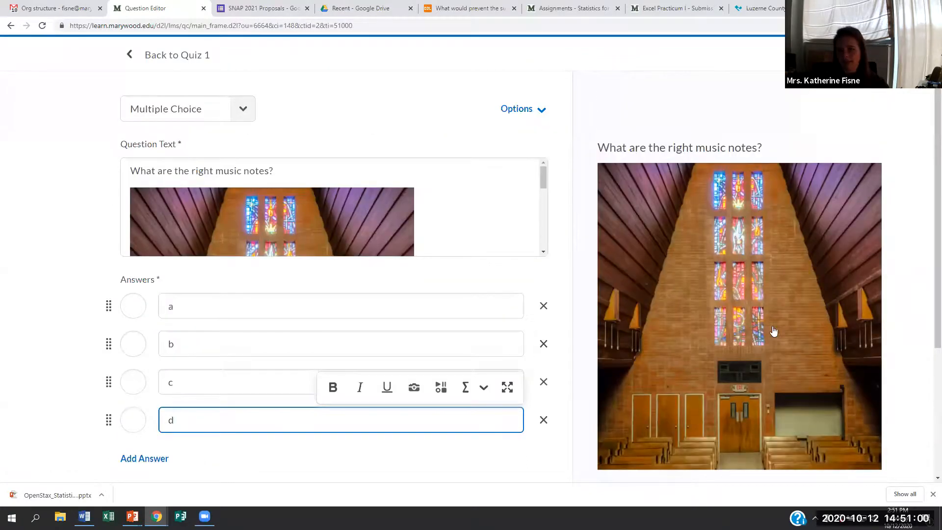
scroll(773, 331, down, 4)
scroll(772, 380, up, 4)
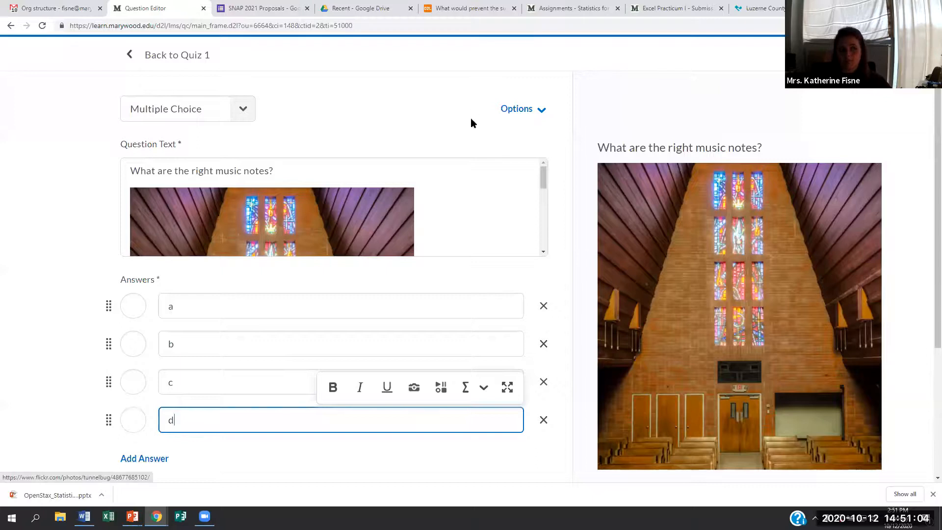
Step: Delete the church image from the question text and upload Zoom_orXhpUQZI1.png from the computer's 2020-10 folder in its place
click(342, 191)
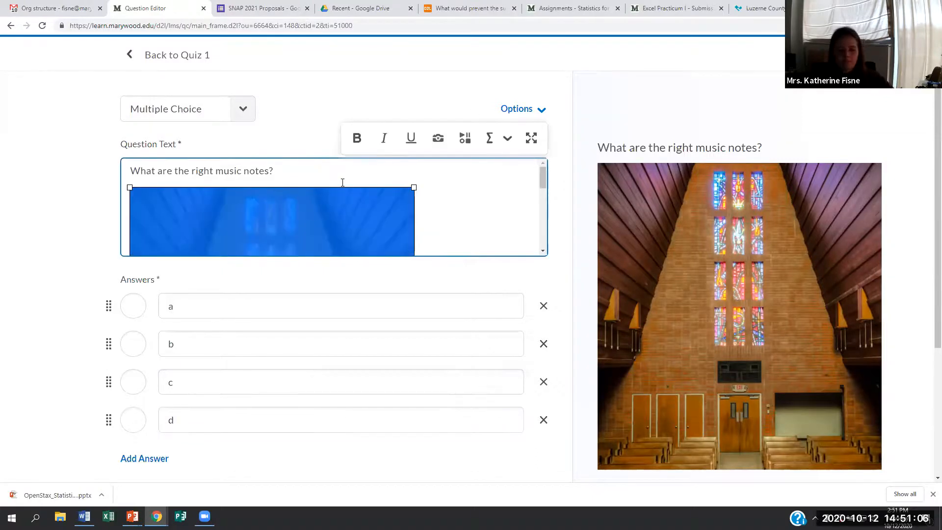
key(Delete)
click(464, 139)
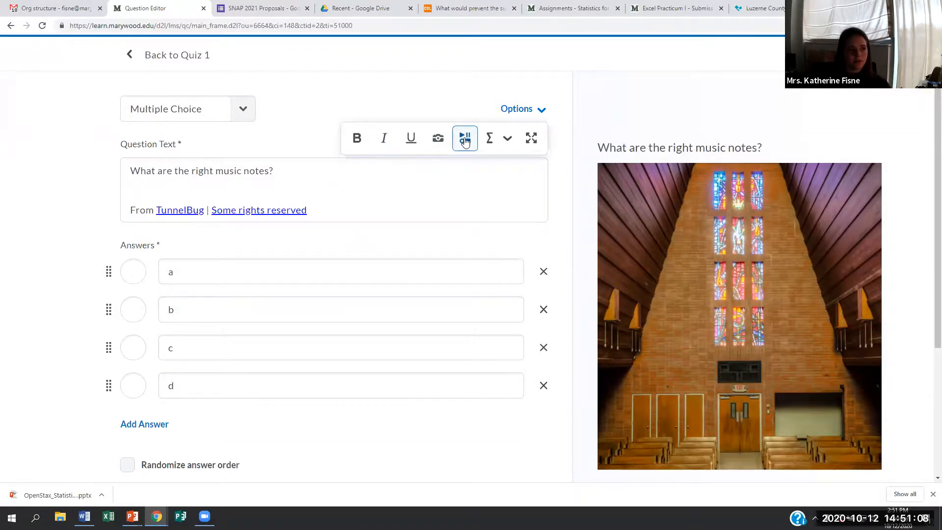
click(248, 151)
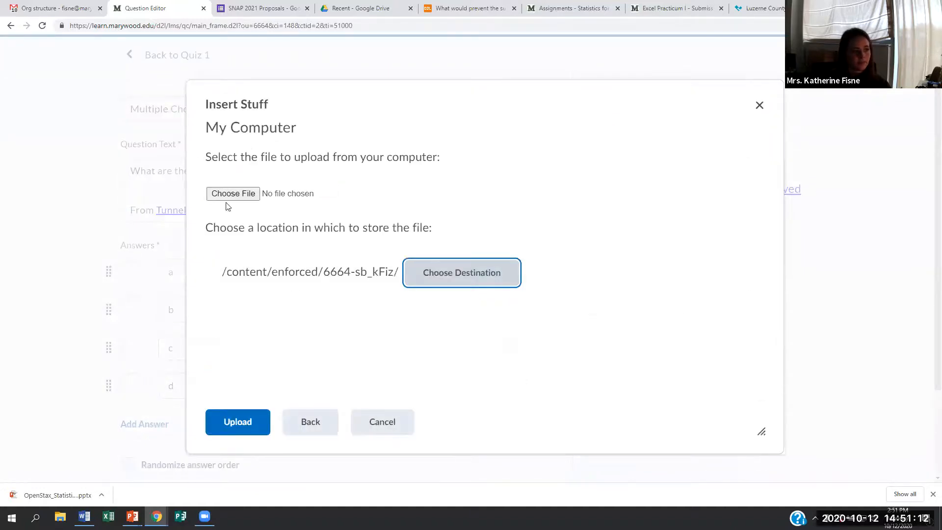
click(231, 194)
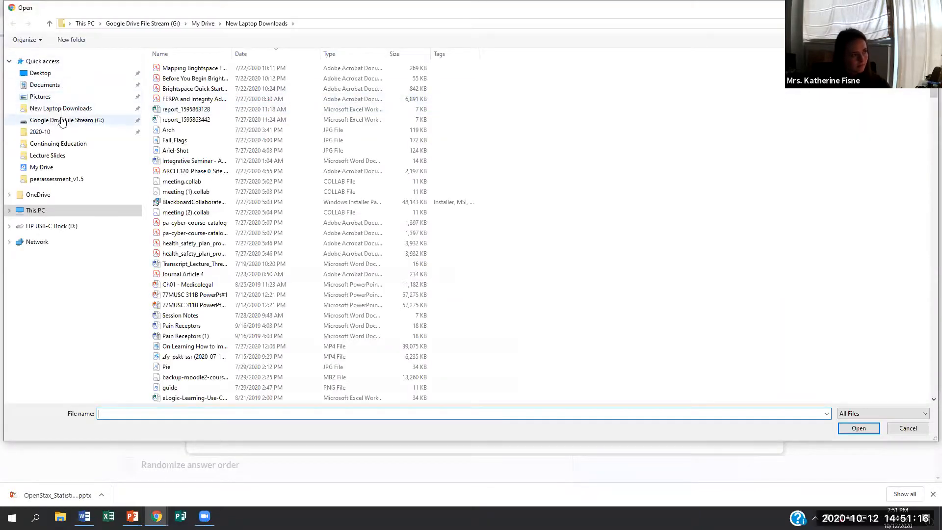
click(46, 132)
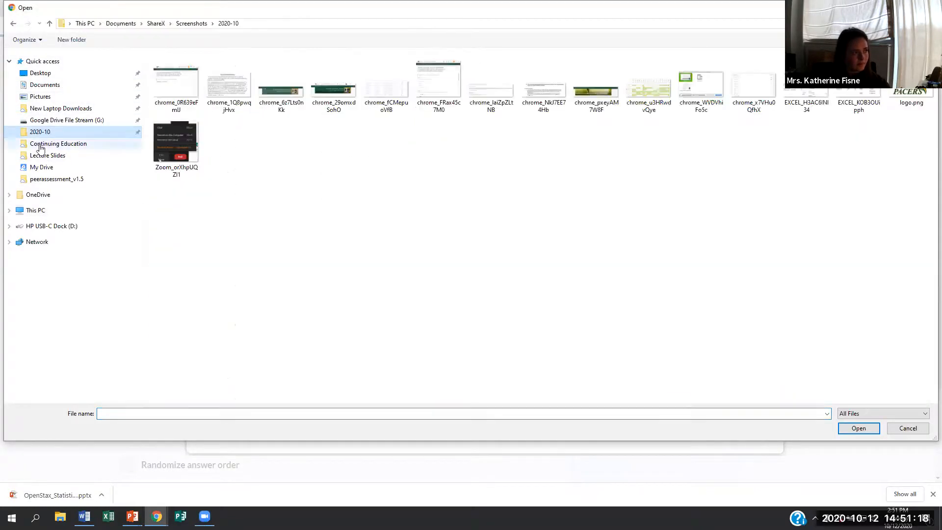
click(171, 166)
click(857, 428)
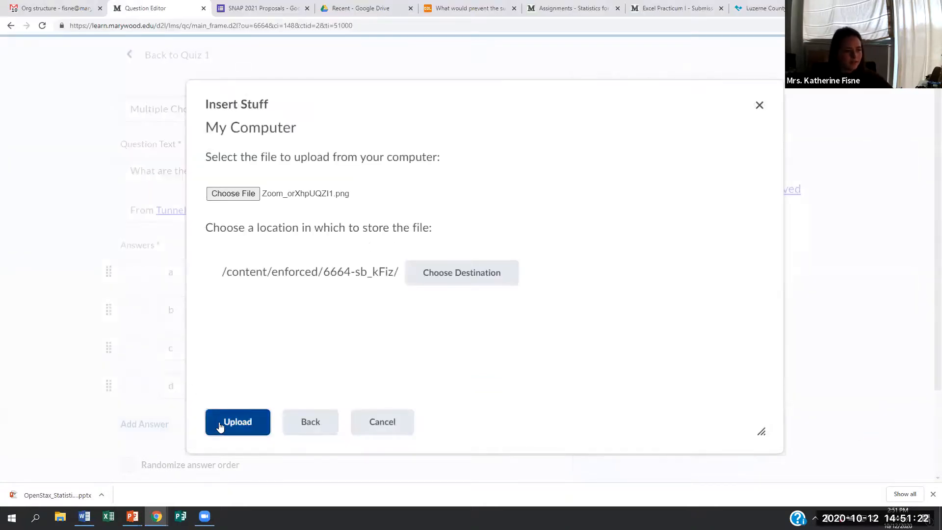
click(219, 427)
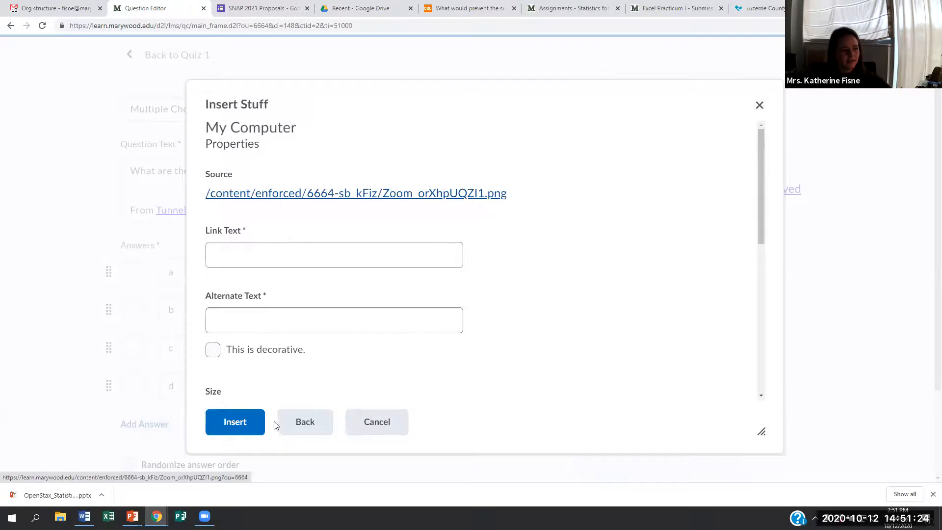
Step: Insert the uploaded image with link text "Zoom screenshot" and alternate text "screenshot"
click(294, 255)
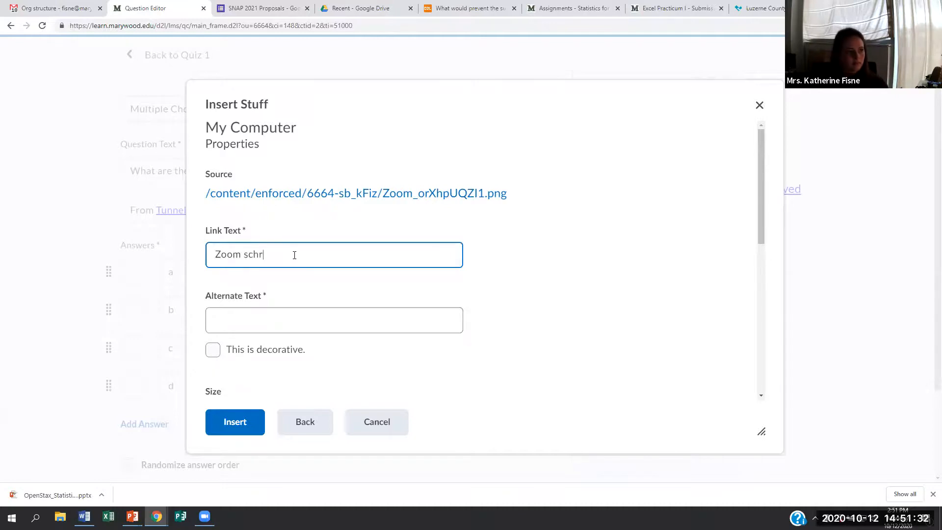
text(Zoom screenshot)
key(Tab)
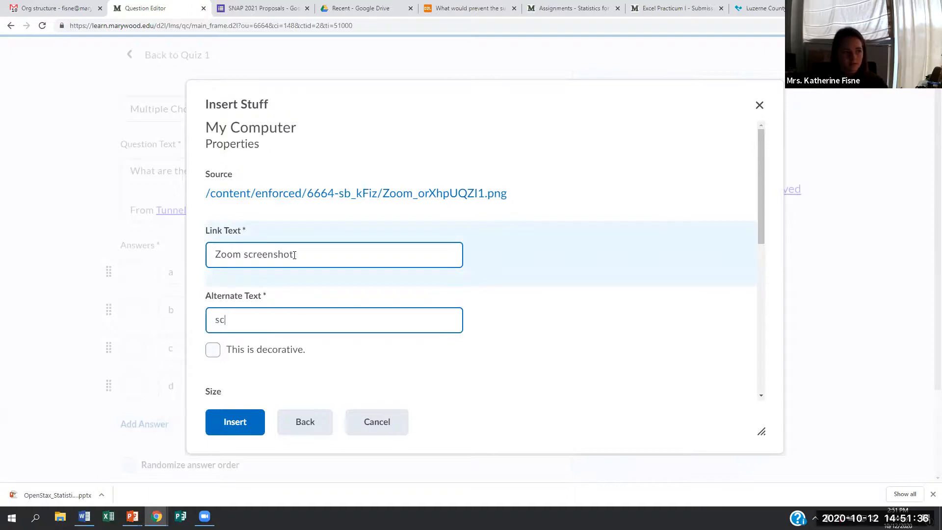
text(screenshot)
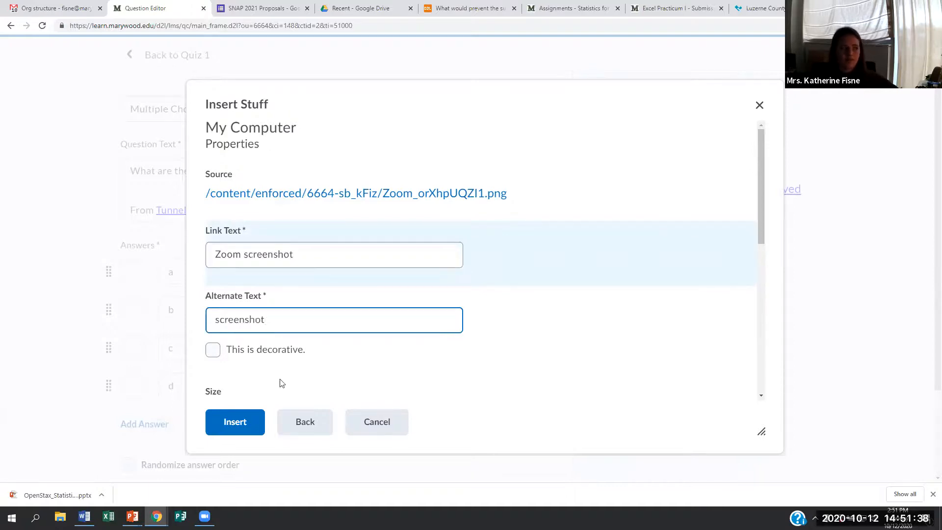
scroll(278, 381, down, 3)
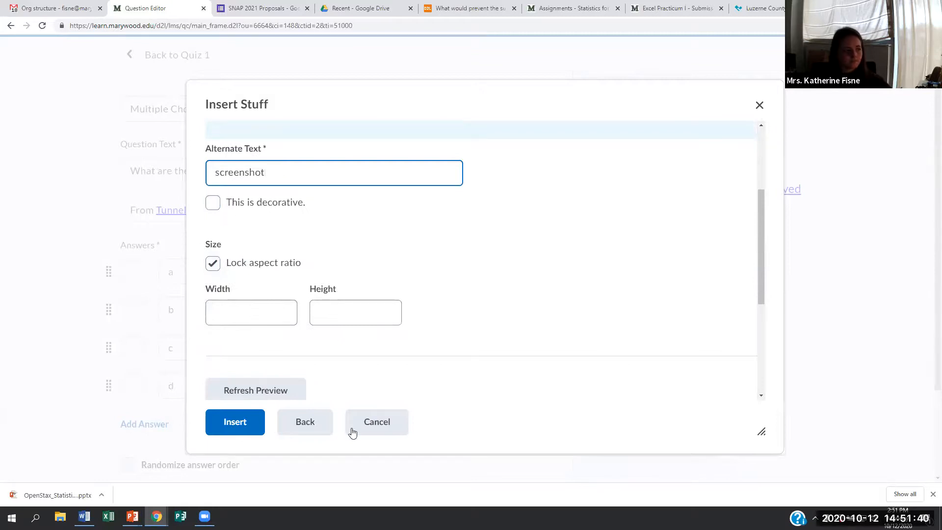
click(235, 422)
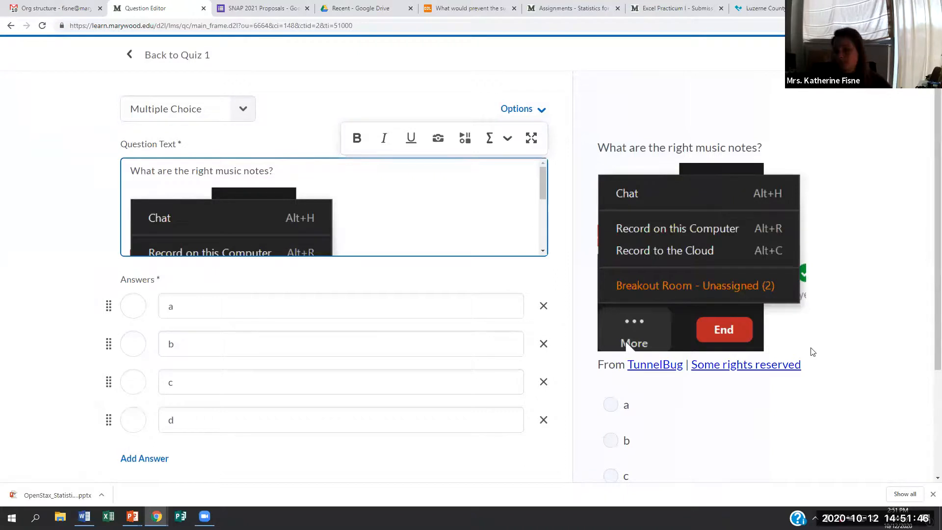
Step: Delete the leftover Flickr attribution line below the screenshot in the question text
scroll(859, 354, down, 3)
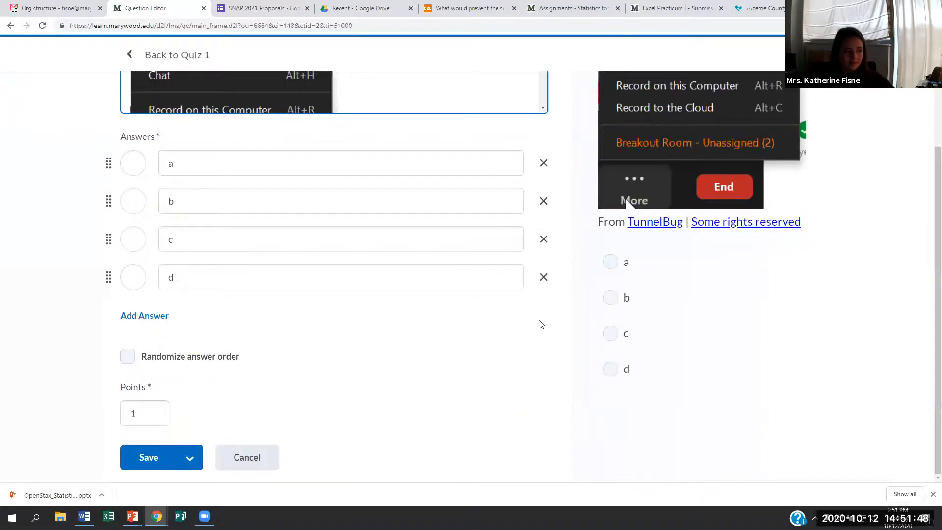
scroll(402, 221, up, 2)
scroll(401, 220, down, 3)
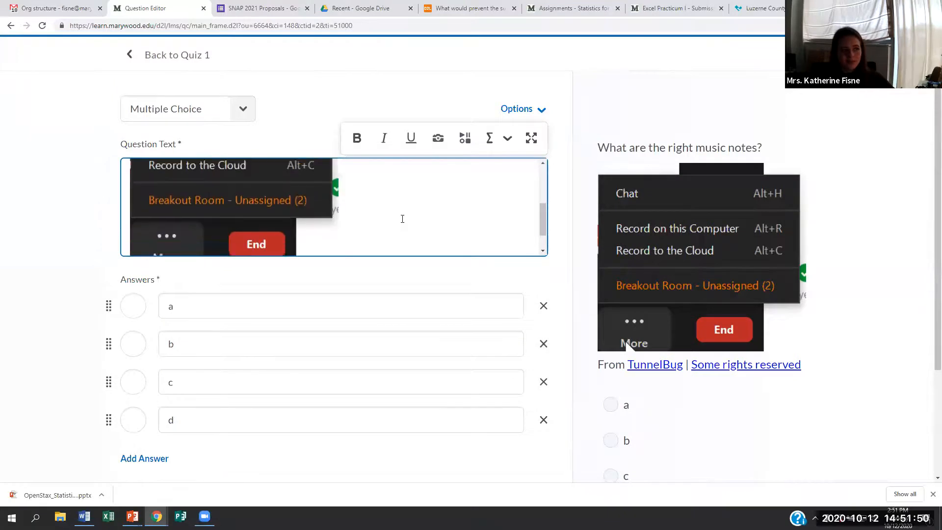
scroll(396, 221, up, 1)
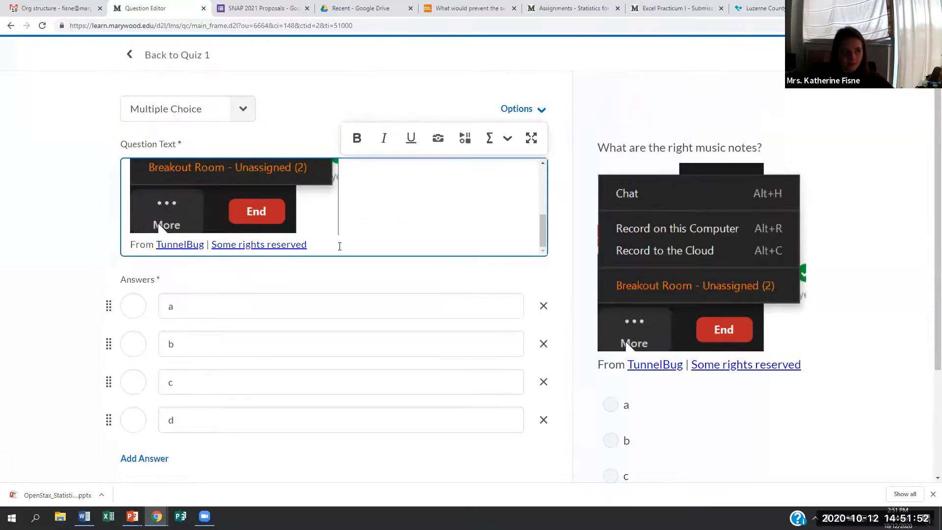
drag(336, 244, 39, 237)
drag(119, 247, 133, 244)
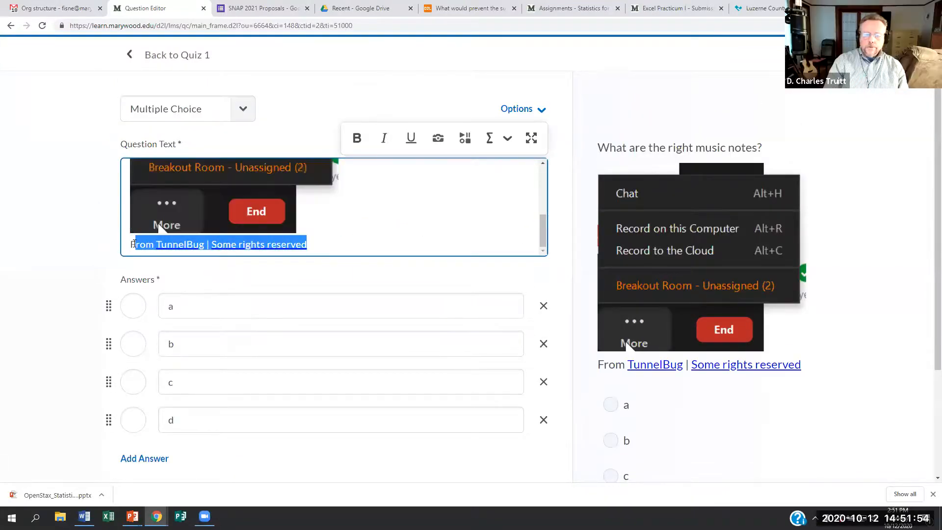
key(Delete)
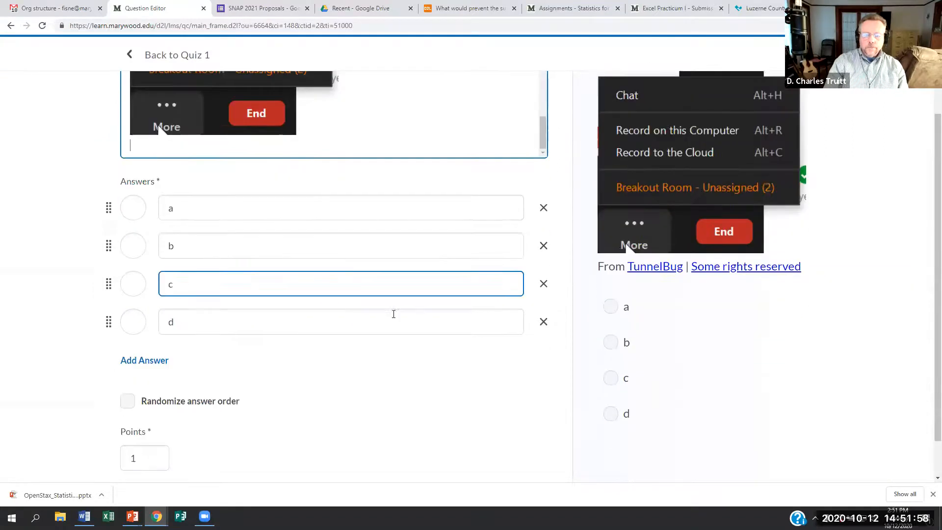
Step: Mark answer d as correct and save the Multiple Choice question
scroll(170, 388, down, 3)
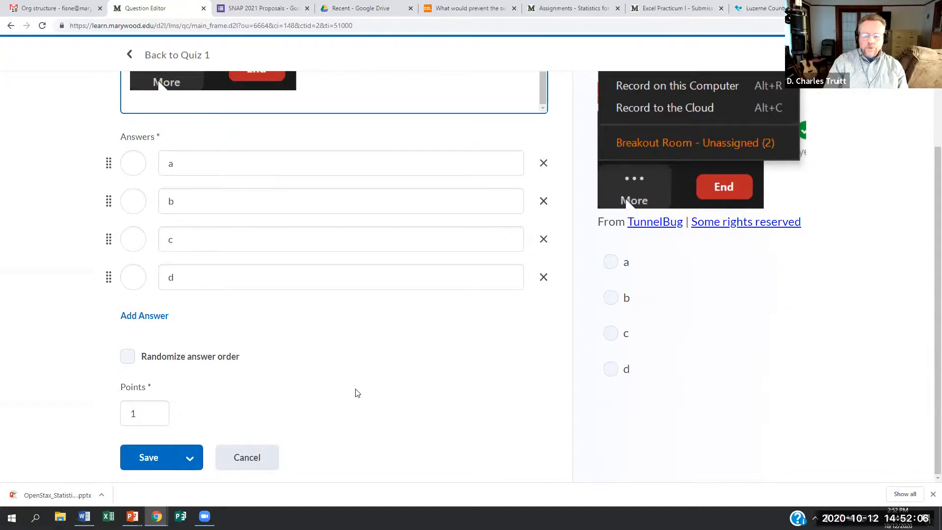
click(155, 462)
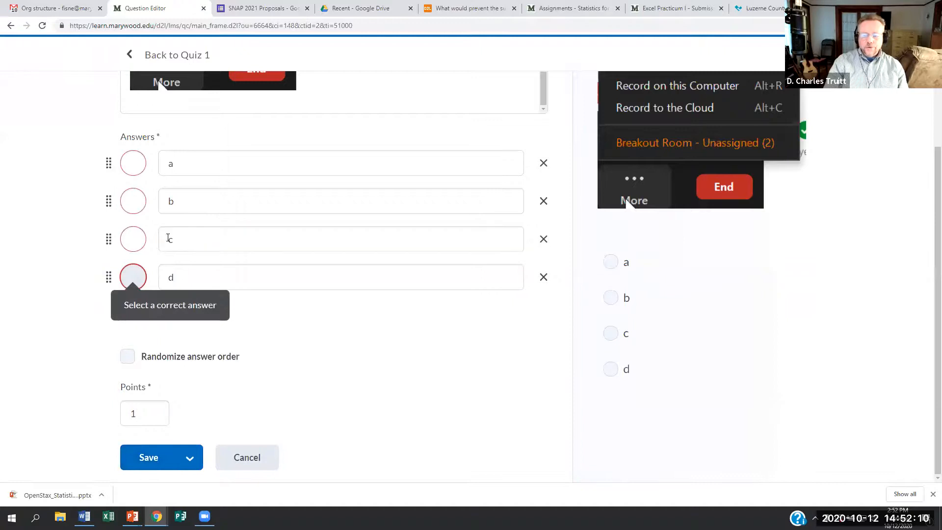
click(131, 278)
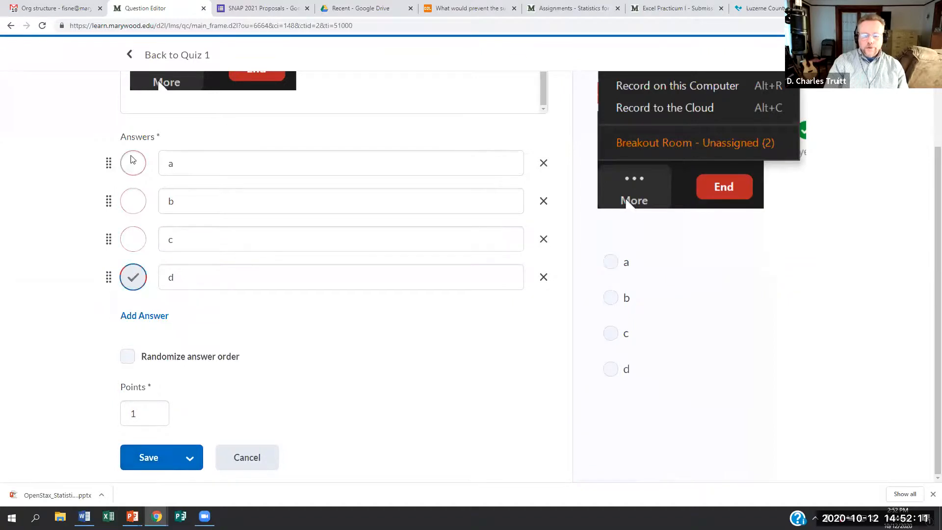
click(152, 459)
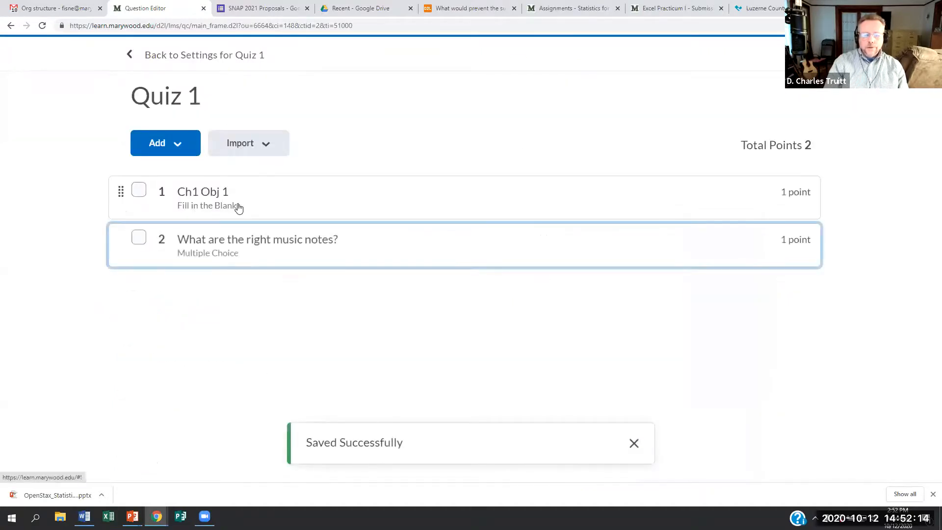
Step: Return to the settings for Quiz 1 and review its properties and question list
click(221, 57)
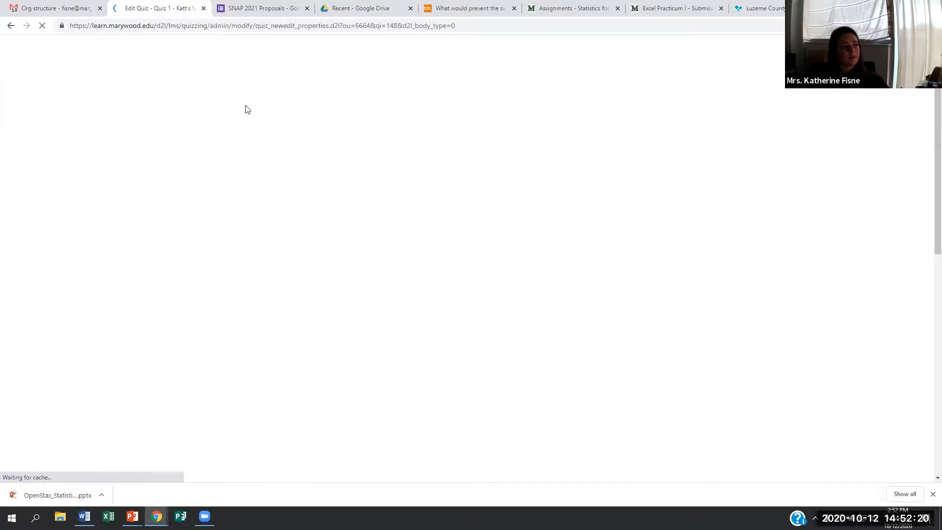
scroll(231, 155, down, 3)
scroll(231, 154, down, 7)
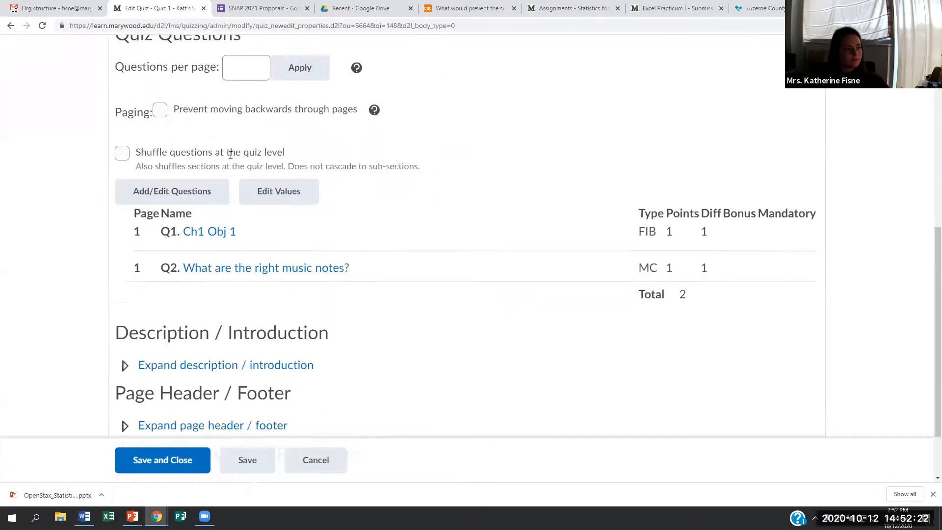
scroll(189, 274, up, 1)
scroll(191, 257, down, 1)
scroll(192, 257, up, 10)
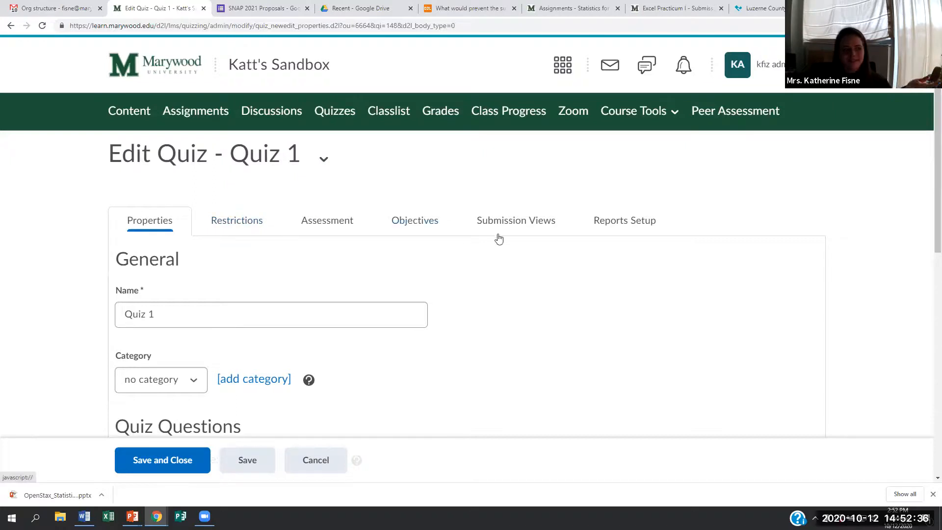
Step: Open the quiz's restrictions and review the timing and special access settings
click(241, 222)
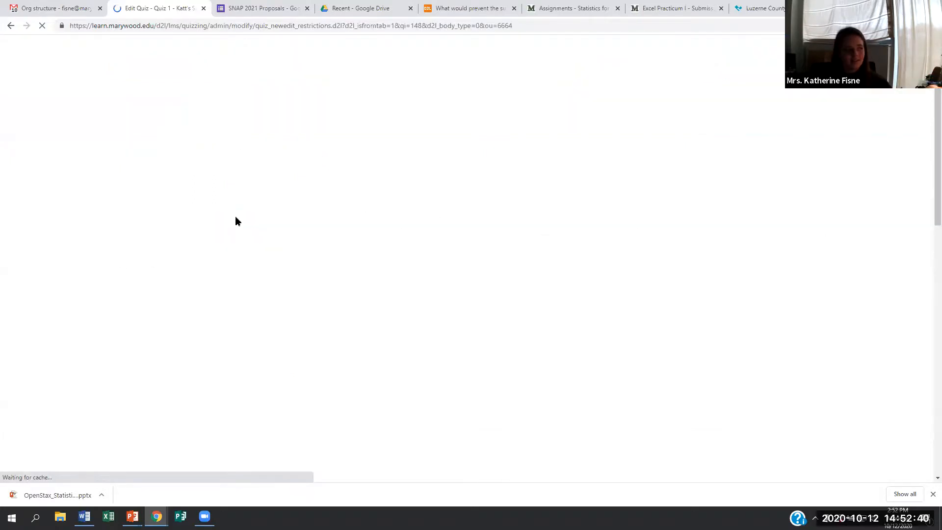
scroll(235, 216, down, 6)
scroll(236, 222, down, 4)
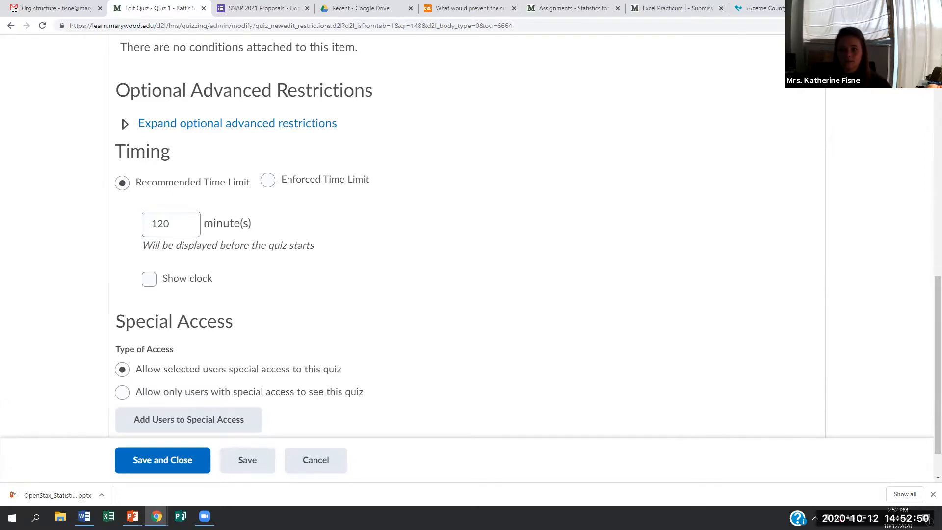
scroll(342, 219, down, 1)
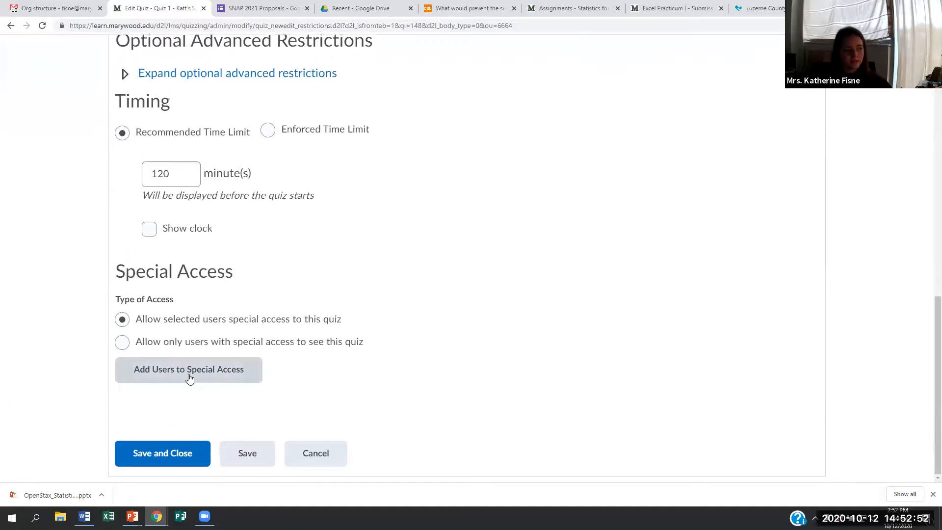
Step: Start adding users to special access for Quiz 1 and switch the special timing to Enforced Time Limit
click(189, 377)
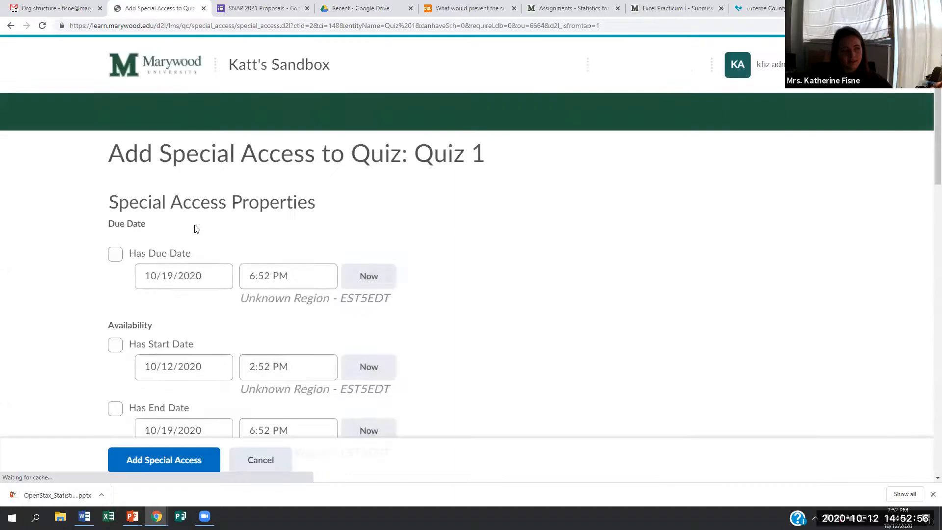
scroll(196, 228, down, 6)
scroll(156, 222, down, 1)
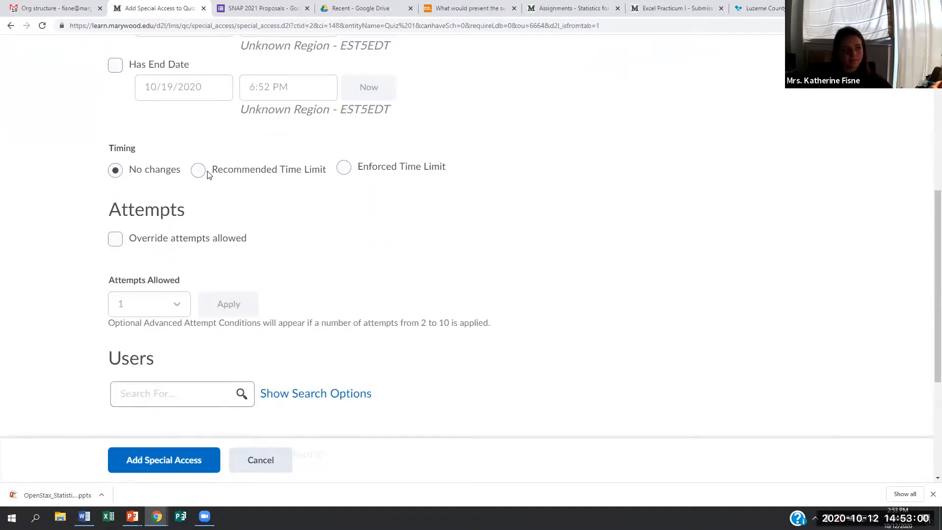
click(199, 170)
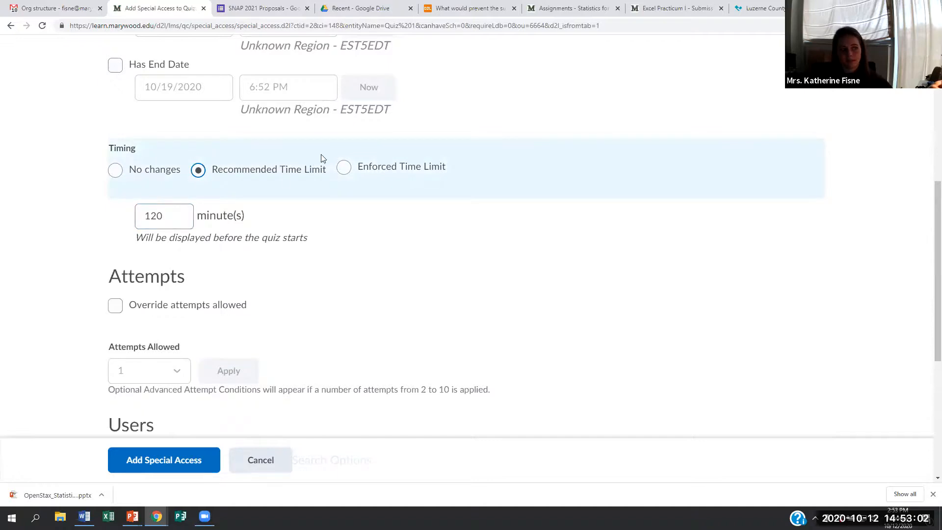
click(344, 168)
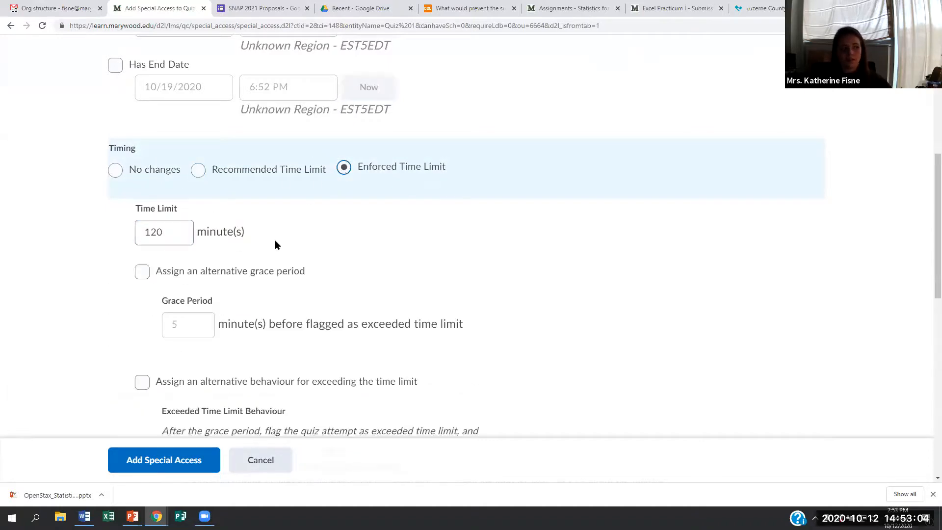
Step: Enable an alternative grace period and an alternative behaviour for exceeding the time limit in the special access settings
scroll(229, 234, down, 1)
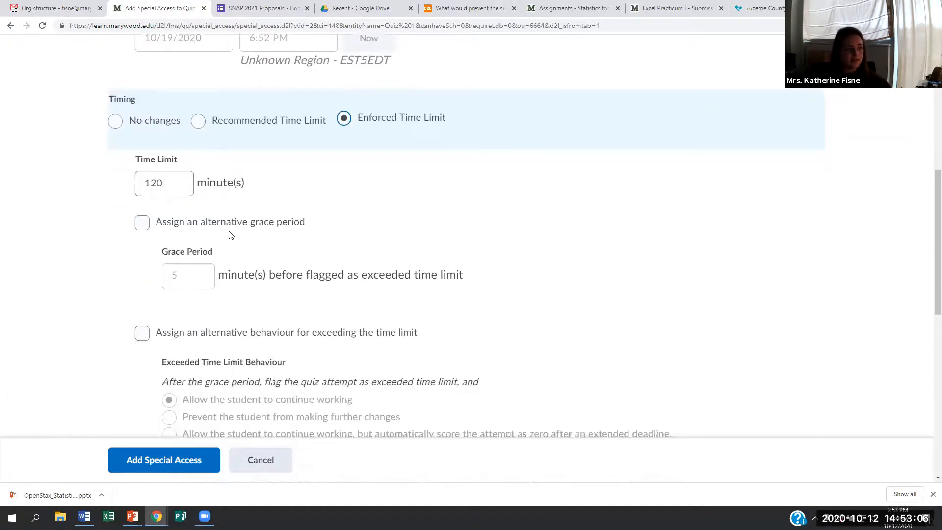
click(143, 224)
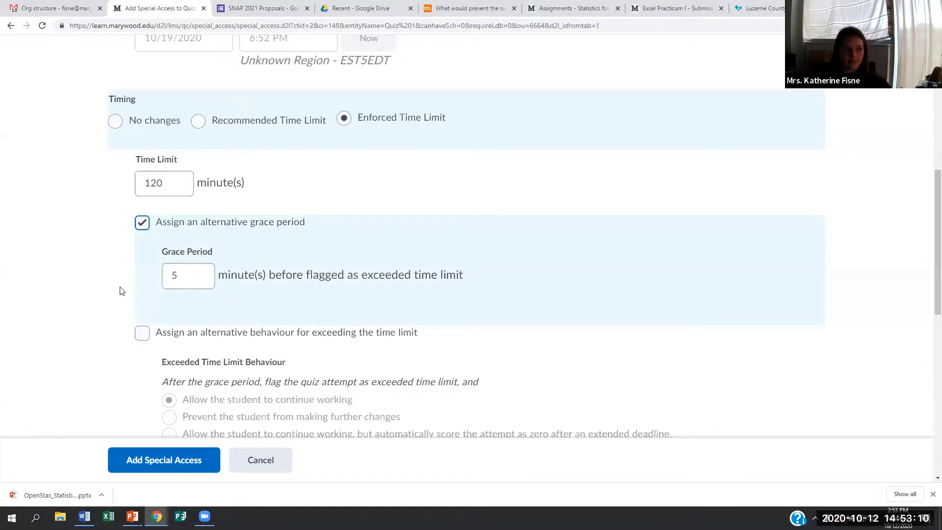
scroll(120, 282, down, 4)
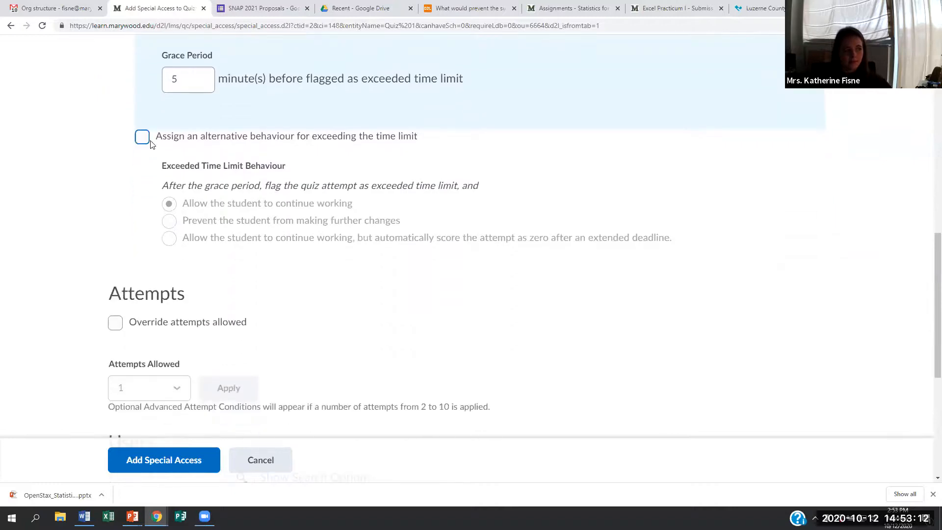
click(142, 138)
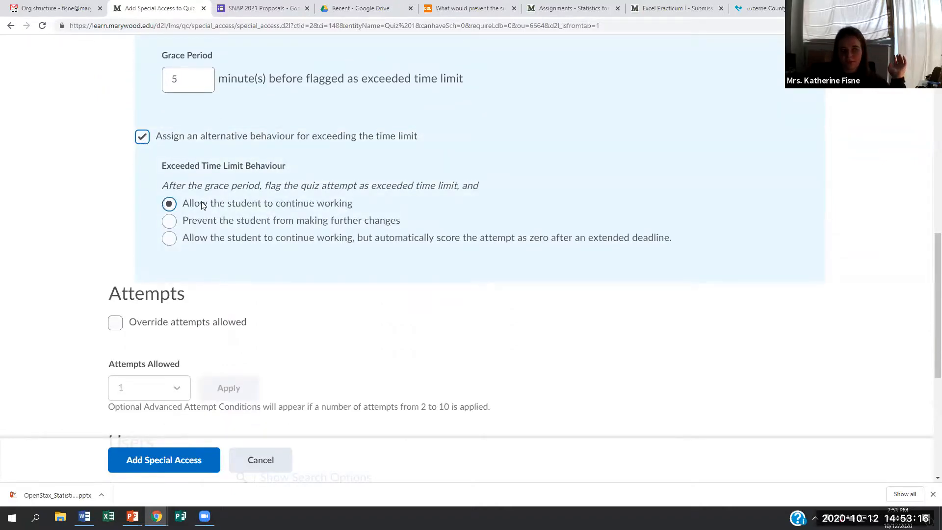
Step: Override the attempts allowed and select the first listed user for special access
scroll(193, 254, down, 1)
scroll(193, 254, down, 2)
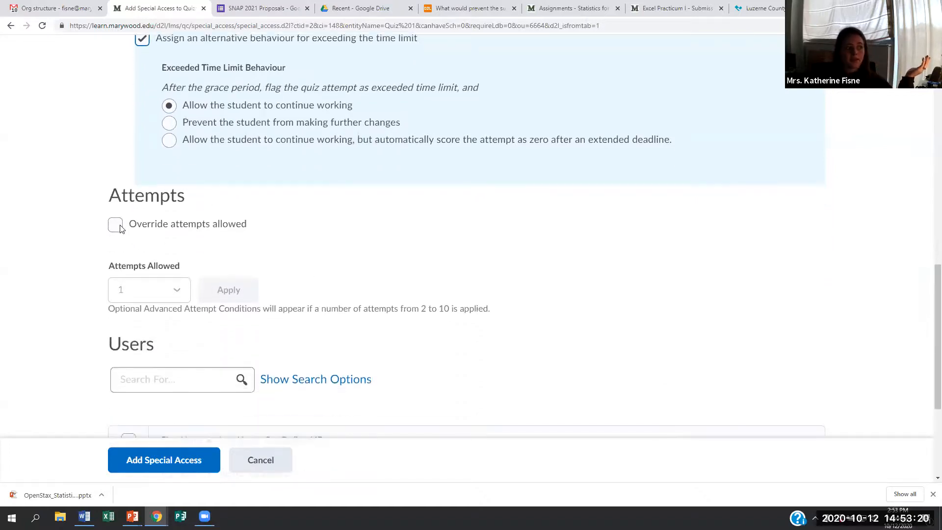
click(119, 226)
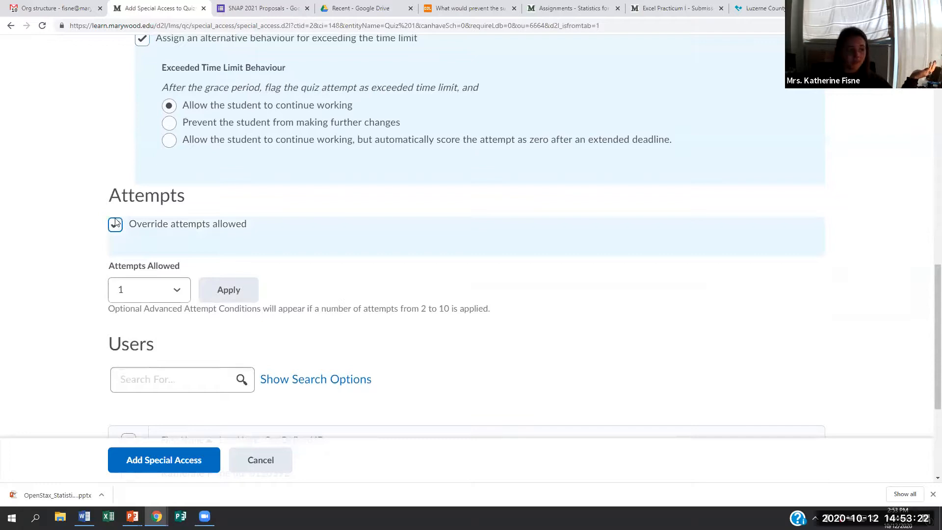
scroll(117, 223, down, 2)
scroll(117, 223, down, 3)
click(129, 276)
Step: Enable a special access due date of 10/19/2020 at 6:52 PM
scroll(234, 269, up, 17)
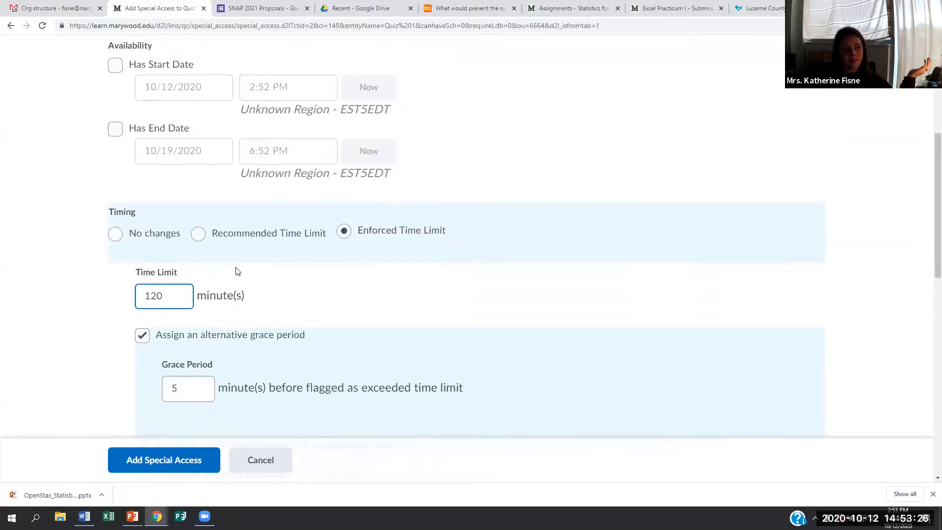
scroll(235, 268, up, 2)
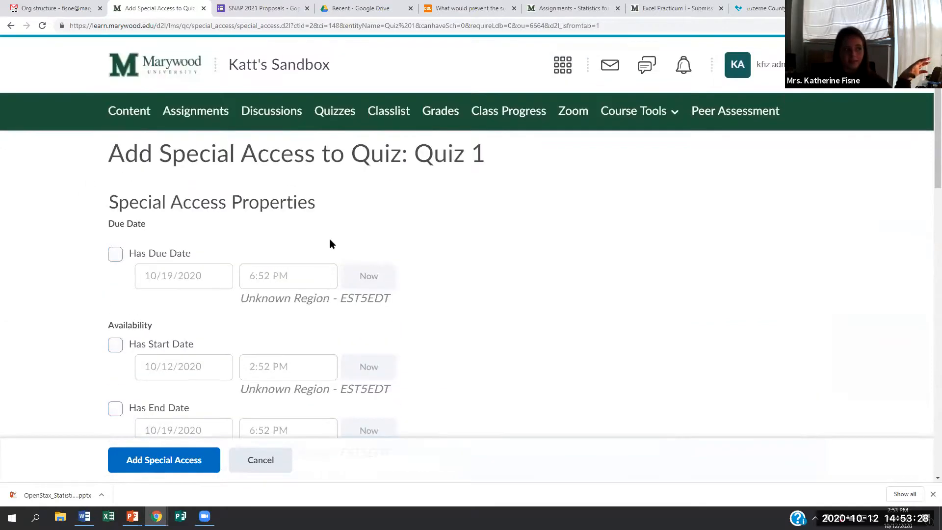
scroll(161, 234, down, 2)
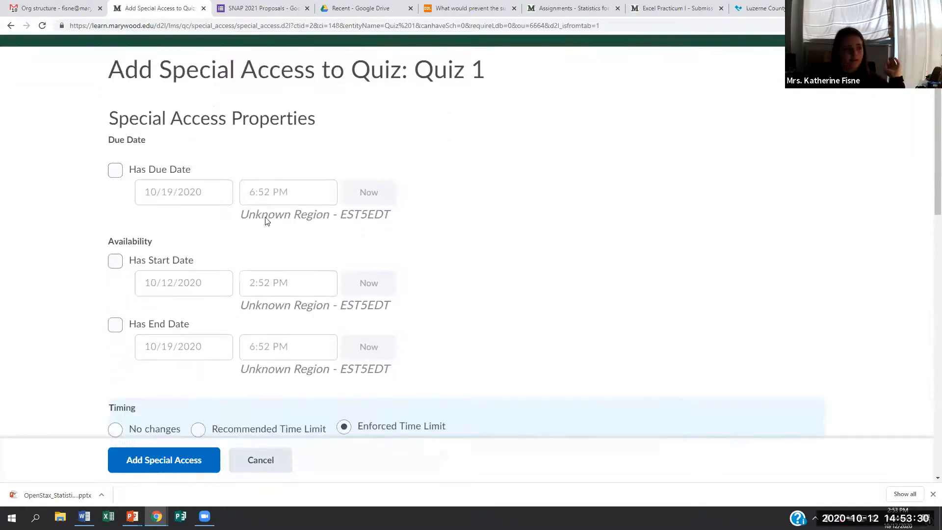
click(115, 156)
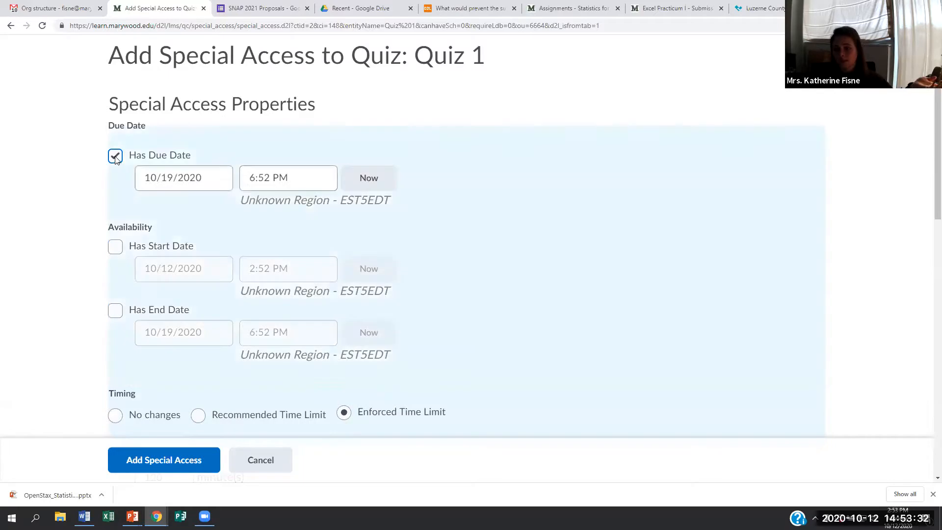
scroll(120, 153, down, 1)
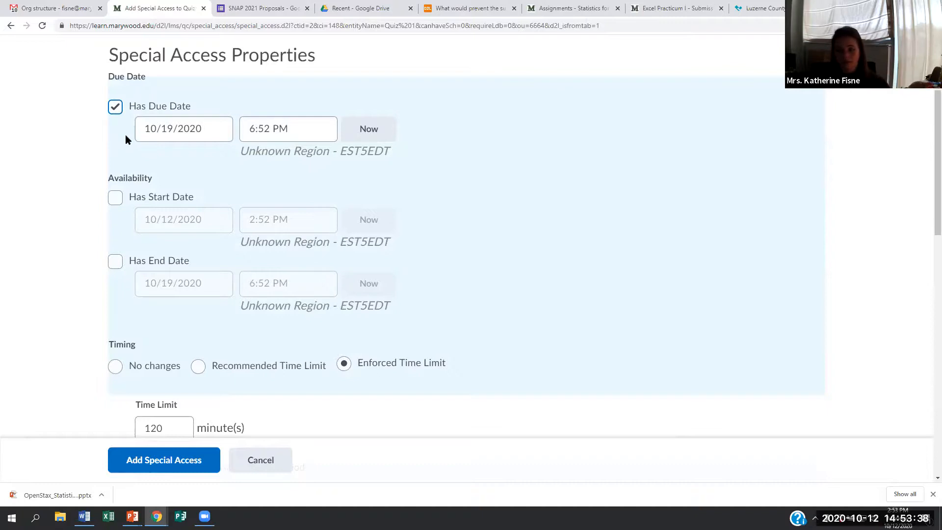
click(203, 140)
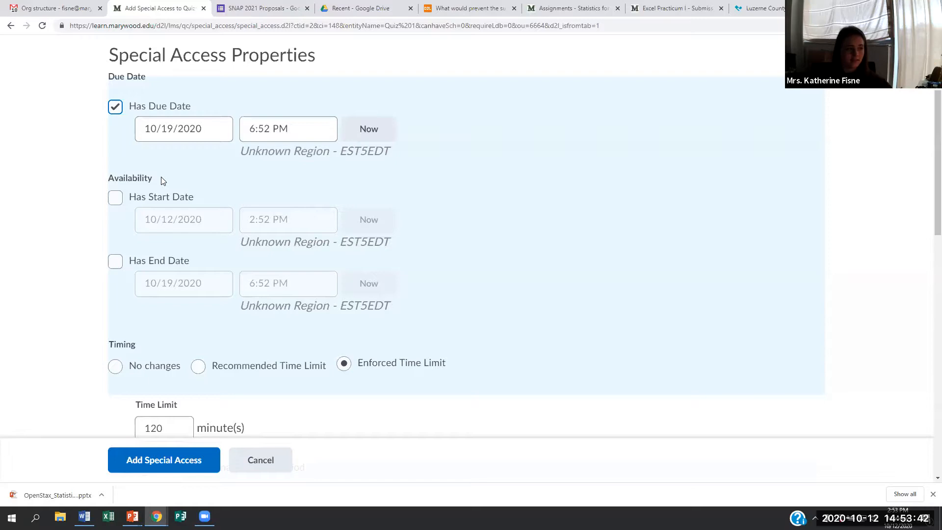
Step: Review the remaining special access settings and cancel adding special access to the quiz
scroll(163, 181, down, 1)
scroll(163, 181, down, 4)
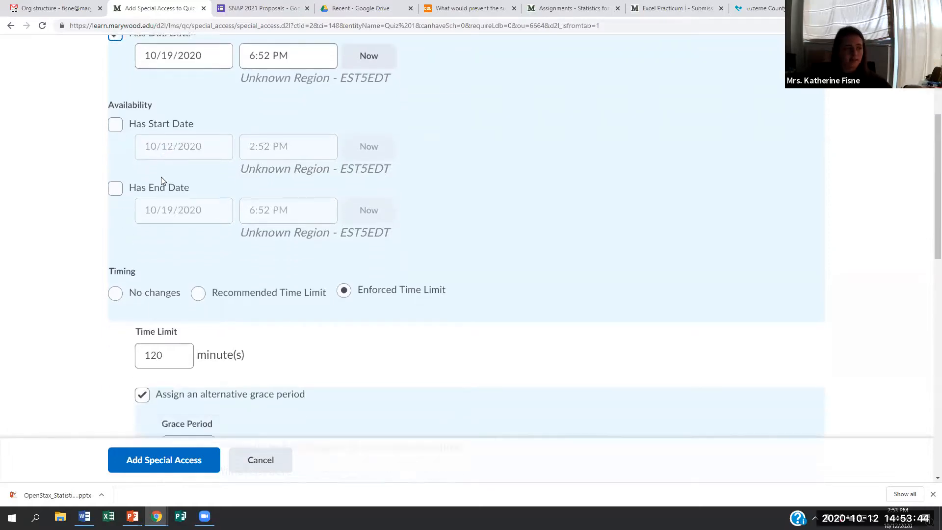
scroll(141, 215, down, 9)
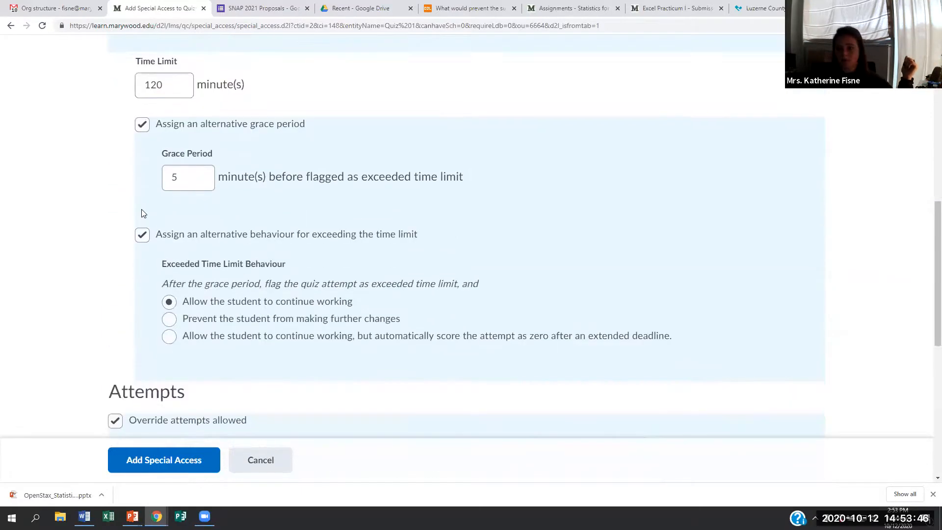
scroll(144, 227, down, 1)
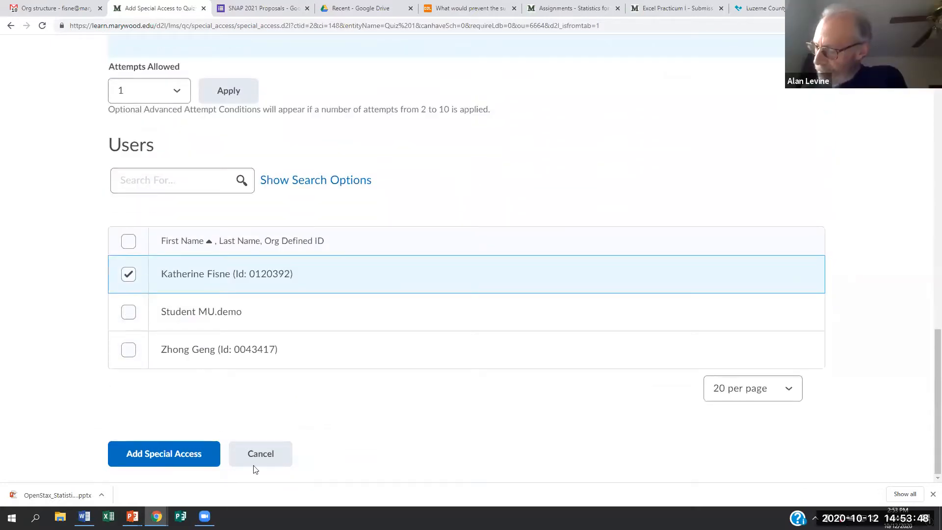
click(254, 459)
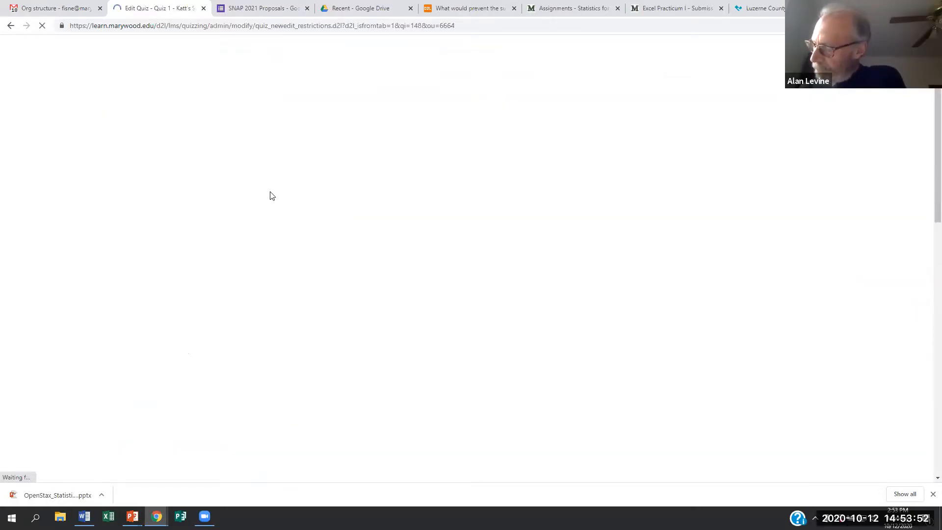
Step: In Quiz 1's assessment settings, allow attempts to be set as graded immediately upon completion
click(337, 223)
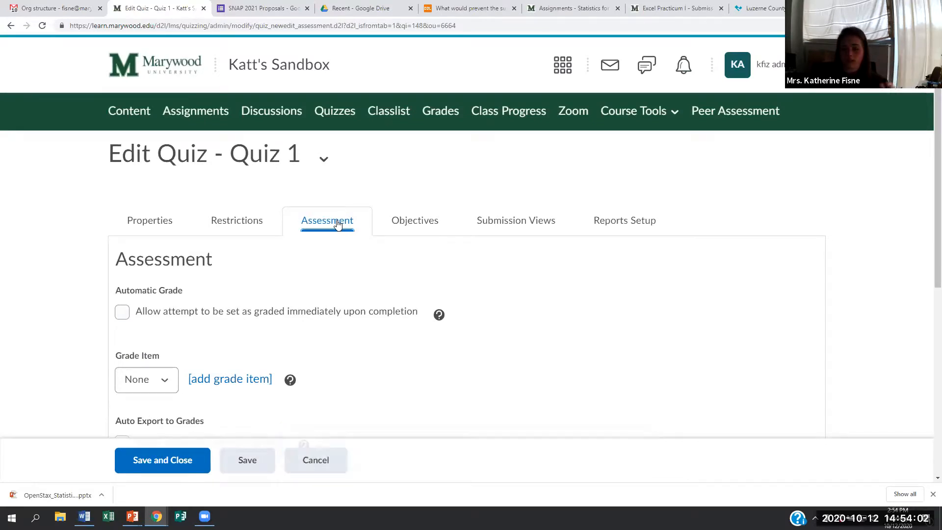
scroll(294, 267, down, 1)
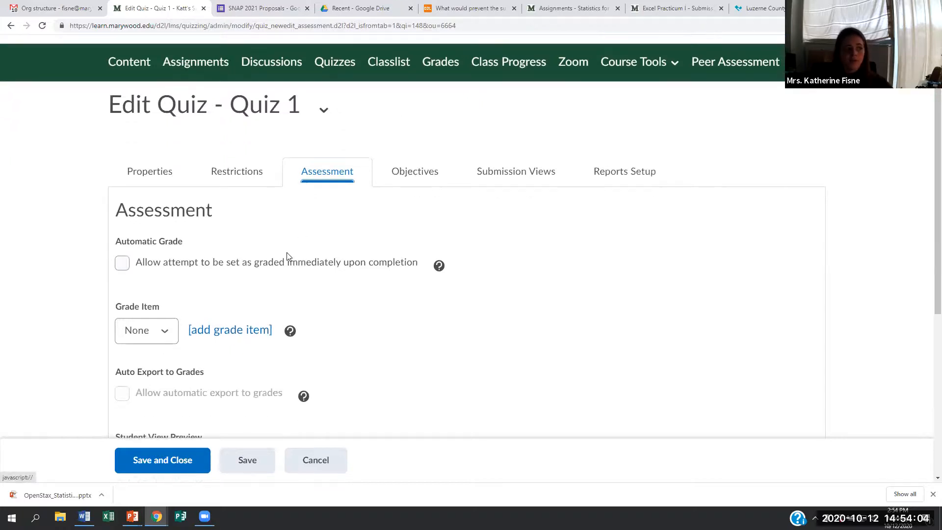
scroll(284, 231, down, 1)
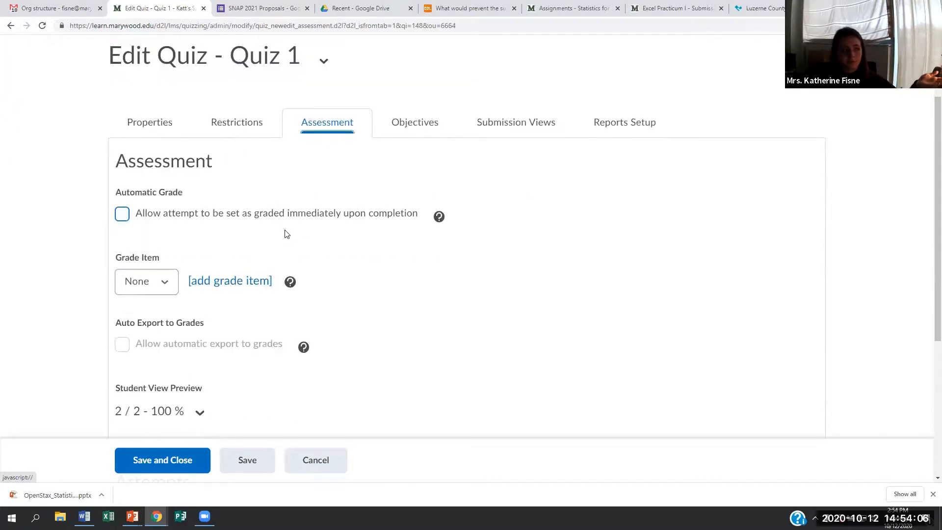
click(129, 211)
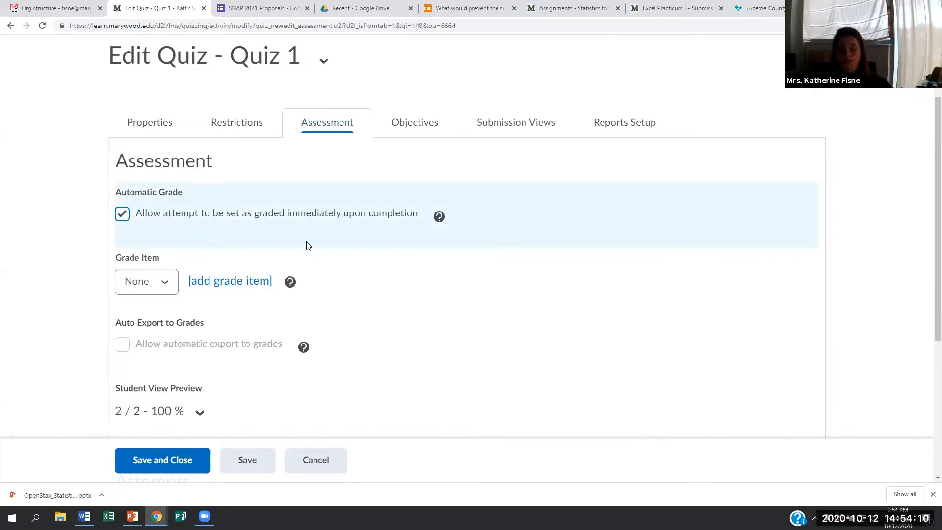
Step: Review the grade item, attempts allowed and overall grade calculation options in the quiz's assessment settings
scroll(275, 259, down, 2)
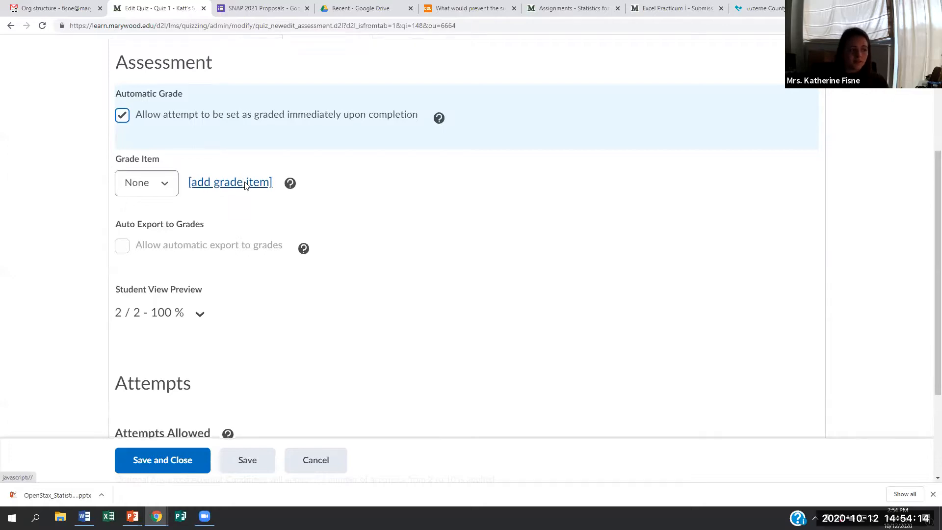
scroll(246, 189, down, 3)
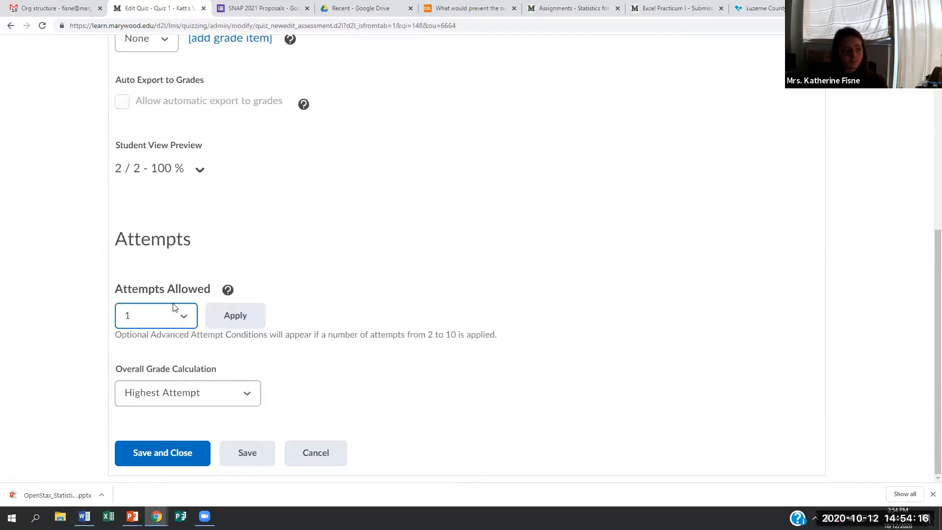
click(199, 390)
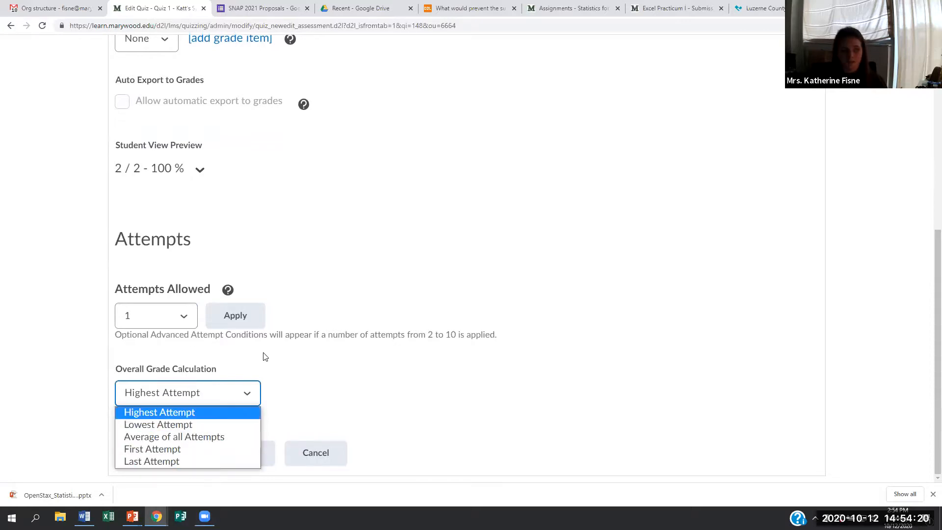
click(375, 397)
scroll(375, 397, up, 4)
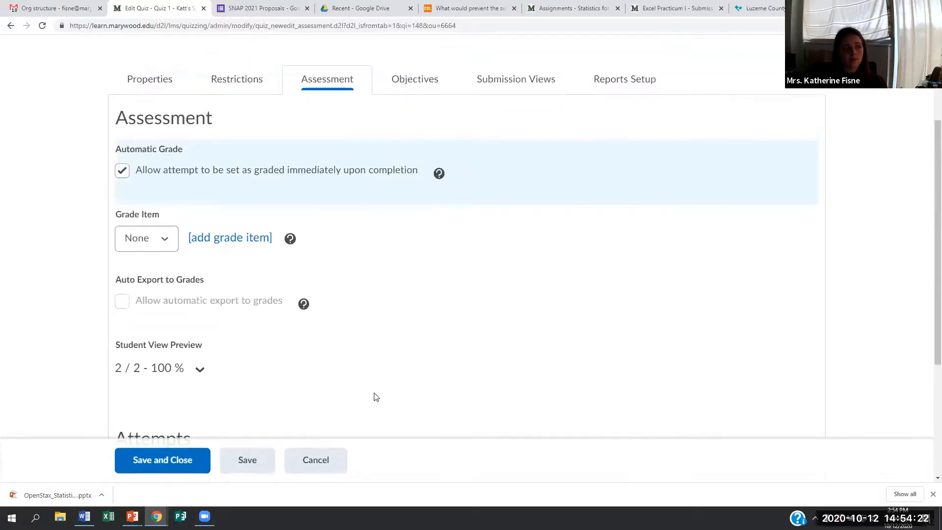
scroll(376, 398, up, 3)
Step: Start an additional submission view for Quiz 1 and name it "Going Over the Answer"
click(505, 221)
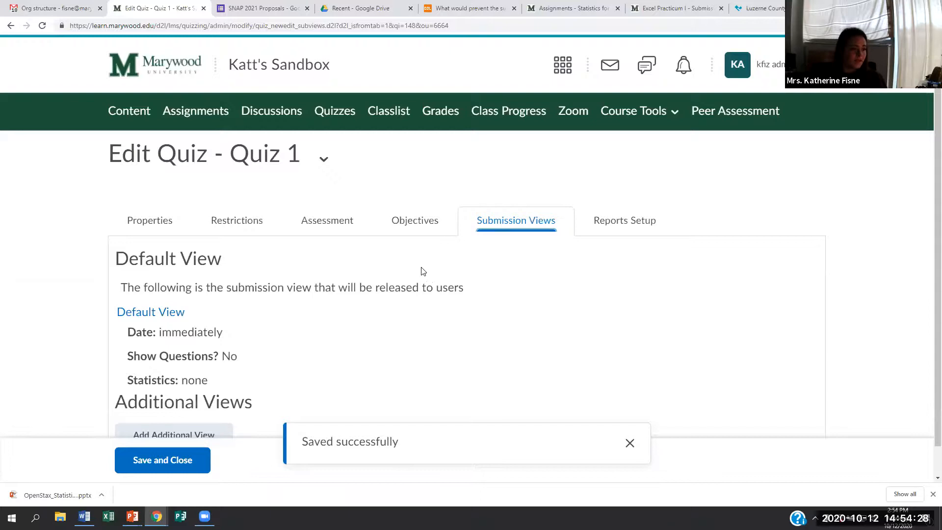
scroll(421, 270, down, 1)
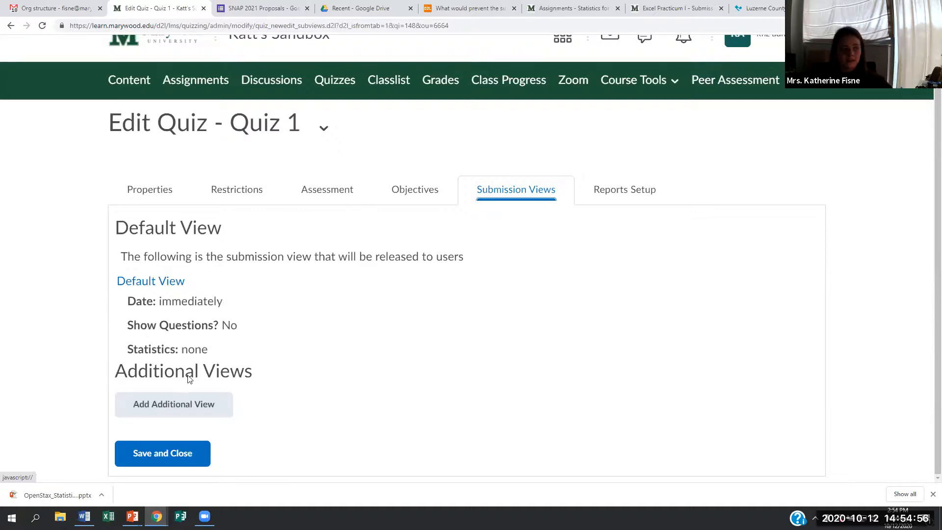
click(179, 405)
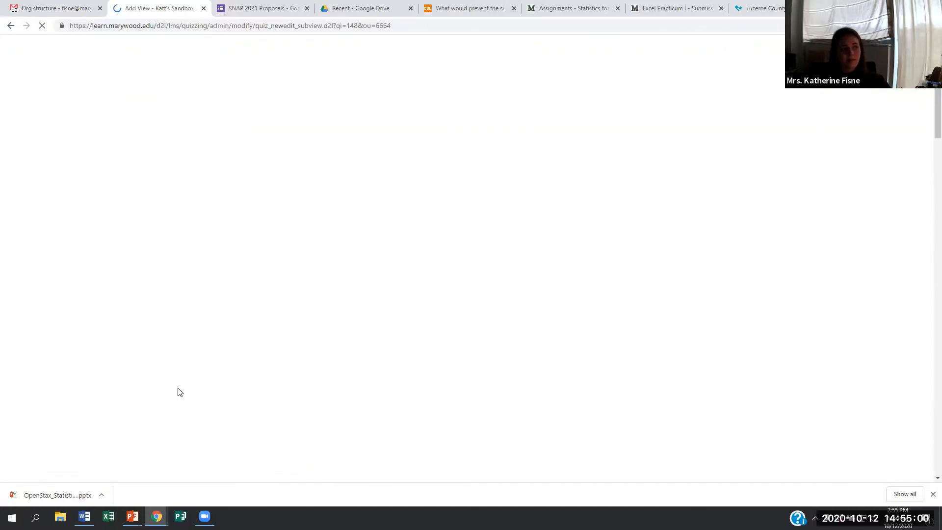
click(191, 256)
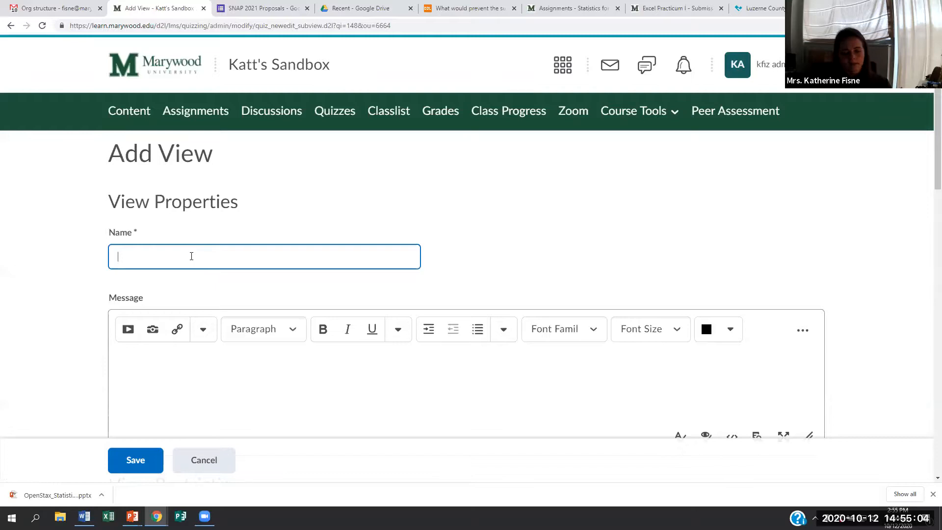
text(Going Over the Answer)
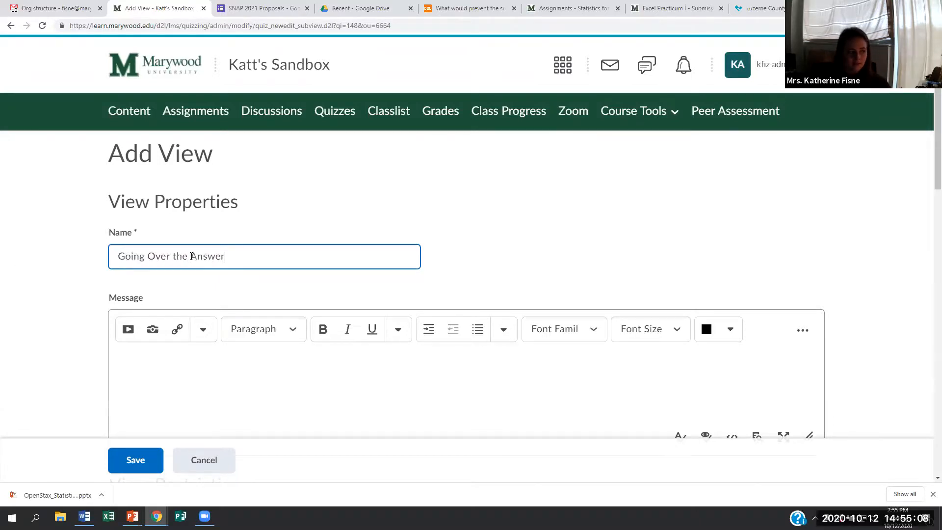
Step: Set the view's restriction date to the current time, 10/12/2020 2:55 PM, and limit its availability to 90 minutes after submission
scroll(251, 167, down, 2)
scroll(248, 175, down, 5)
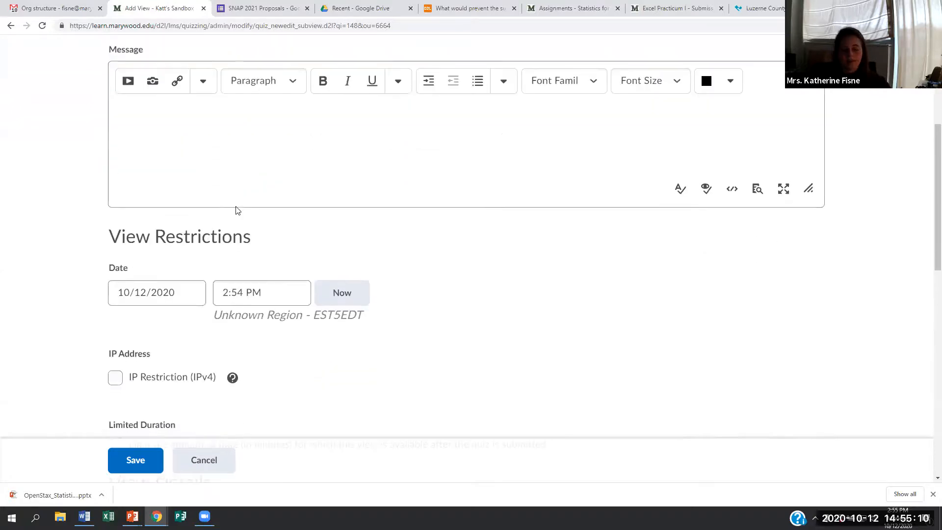
click(153, 190)
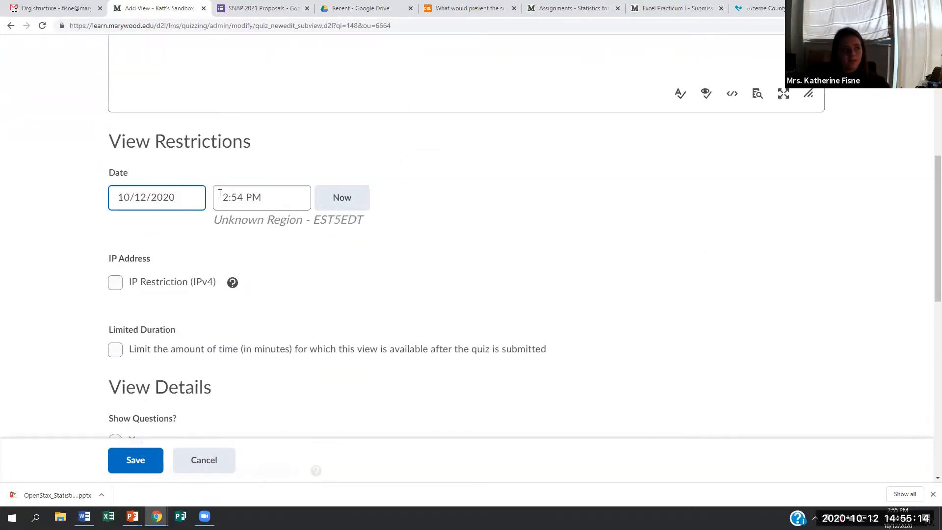
click(342, 199)
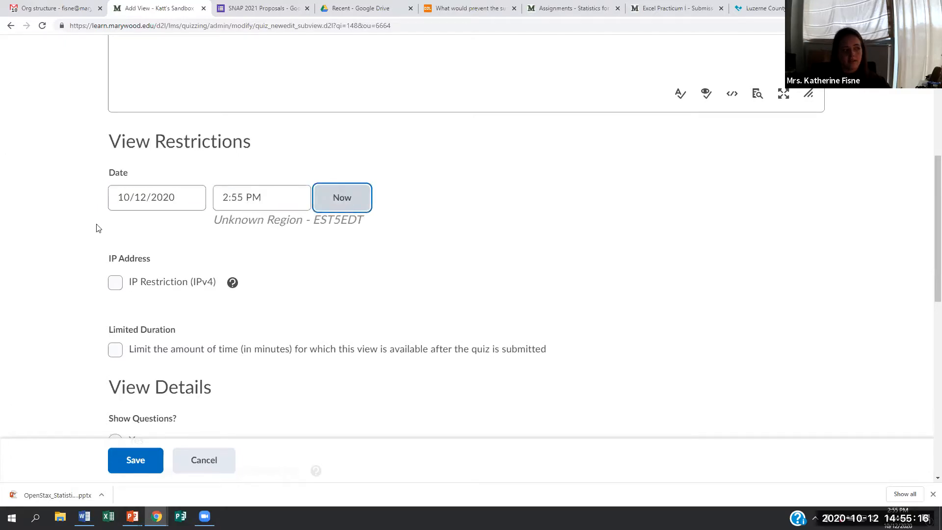
scroll(147, 248, down, 2)
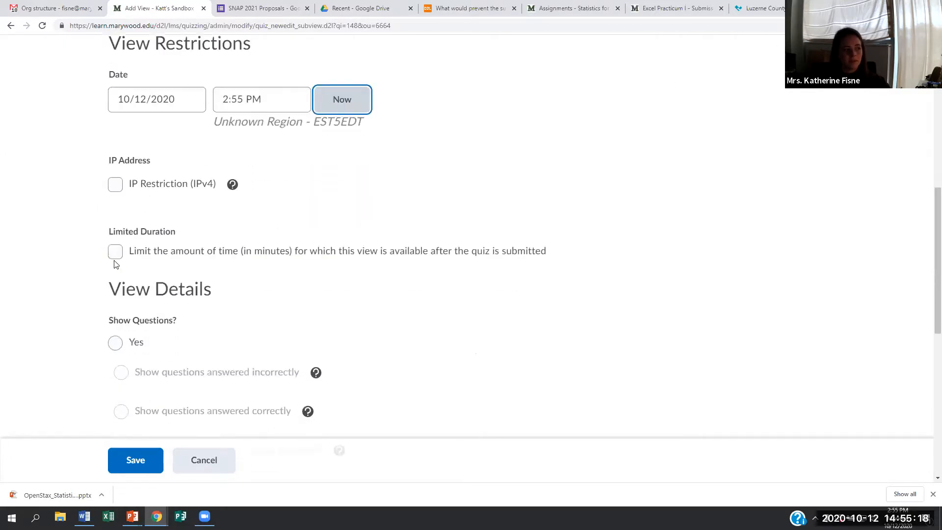
click(116, 251)
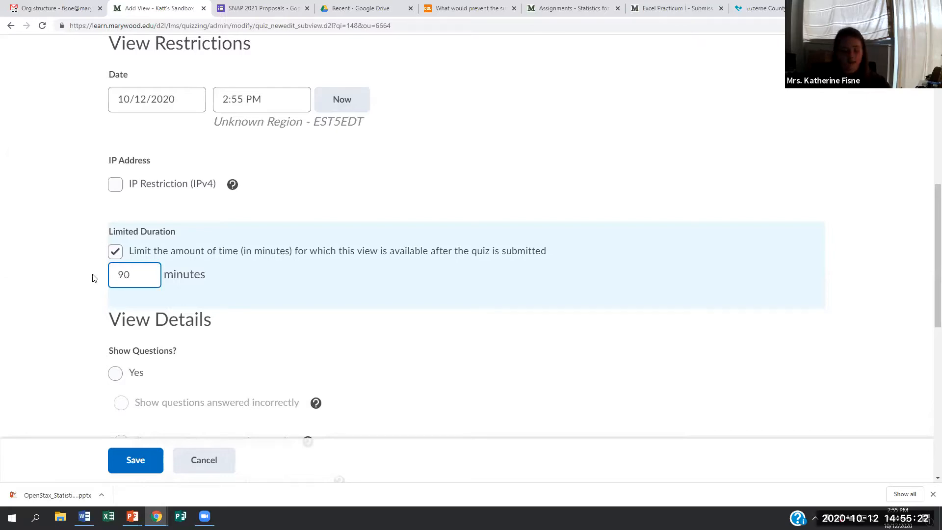
Step: Set the view to show all questions with user responses, leave class average off, and save the view
scroll(110, 235, down, 3)
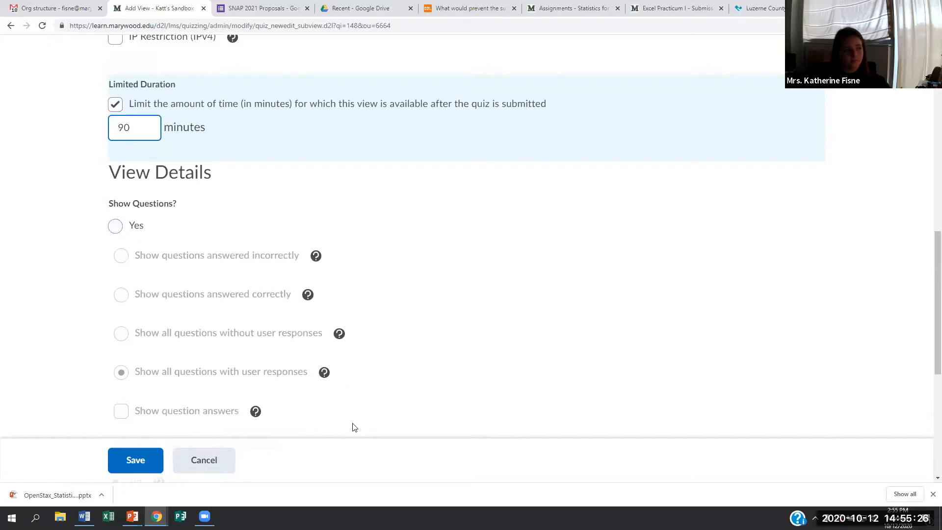
scroll(155, 206, down, 2)
click(114, 128)
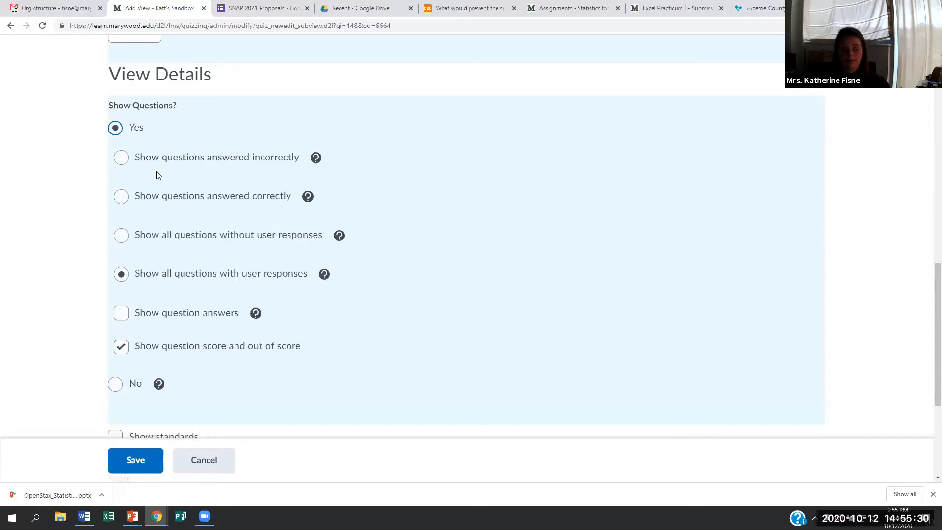
click(119, 159)
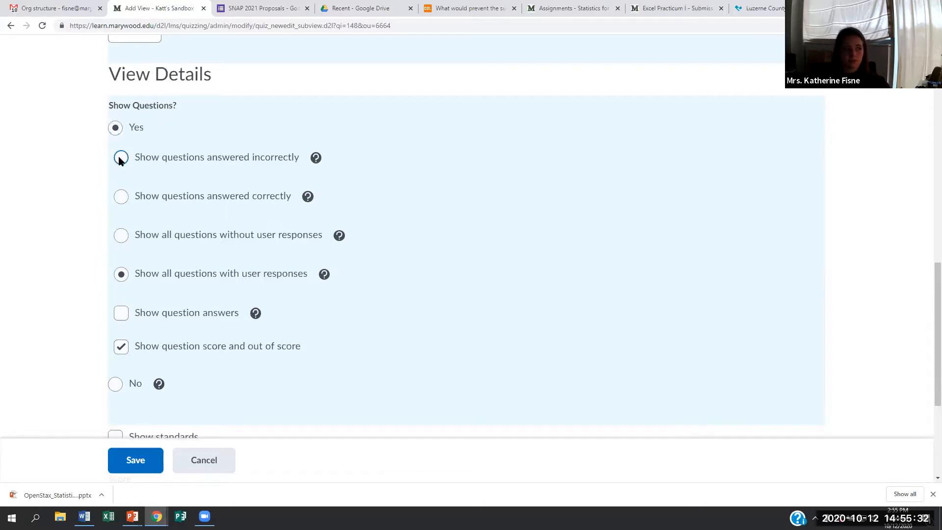
click(122, 237)
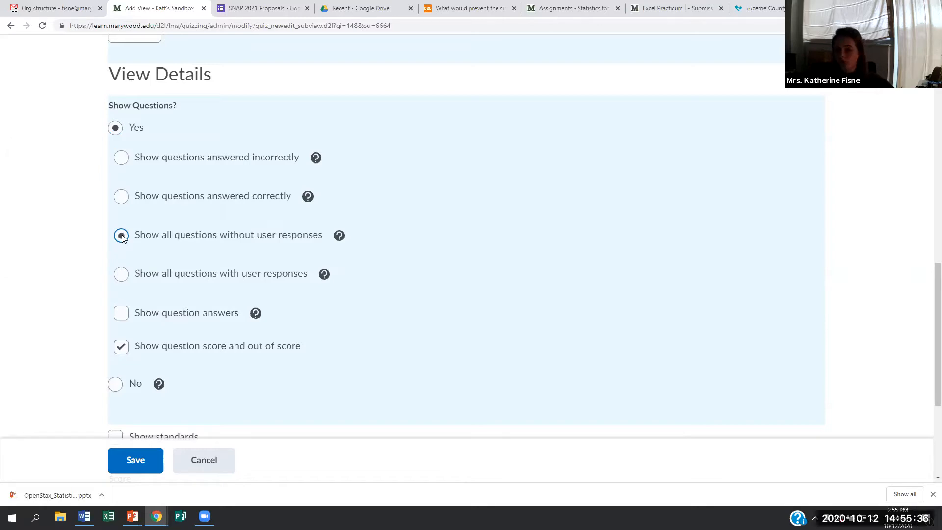
click(125, 277)
scroll(255, 351, down, 4)
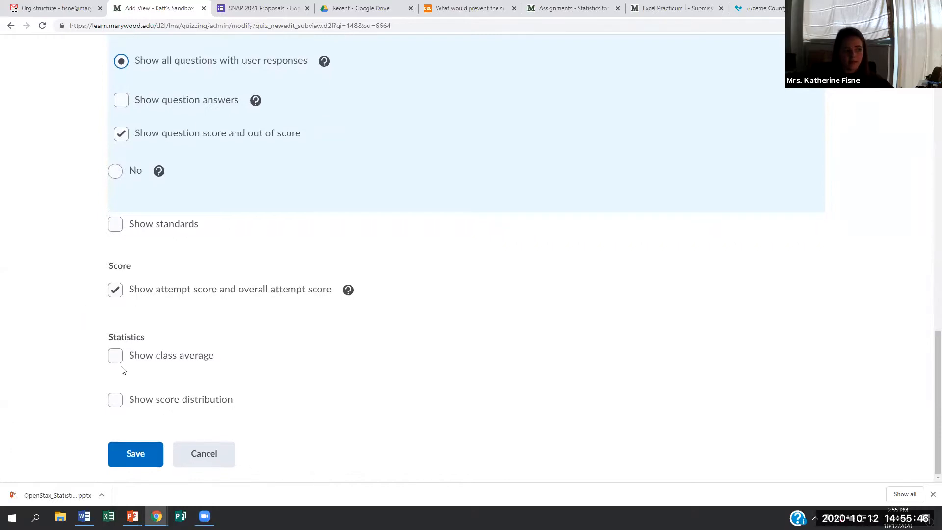
click(116, 356)
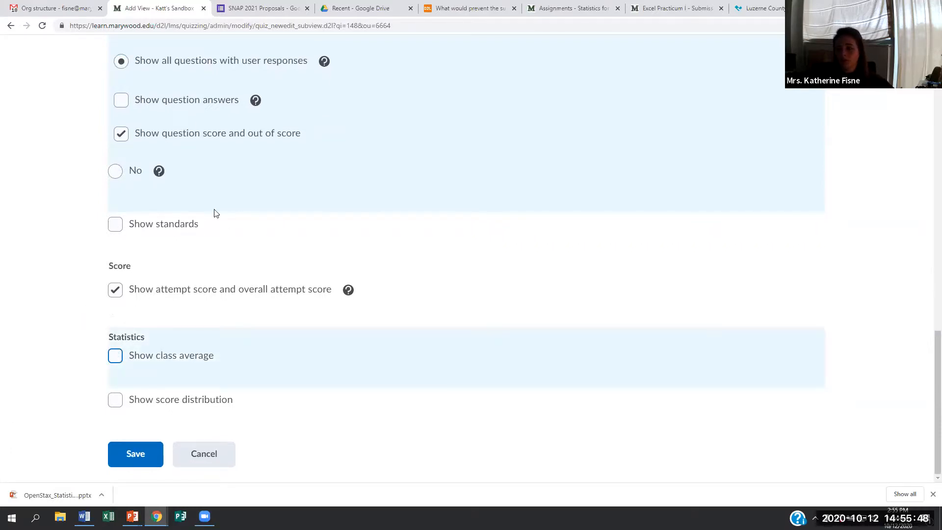
click(127, 450)
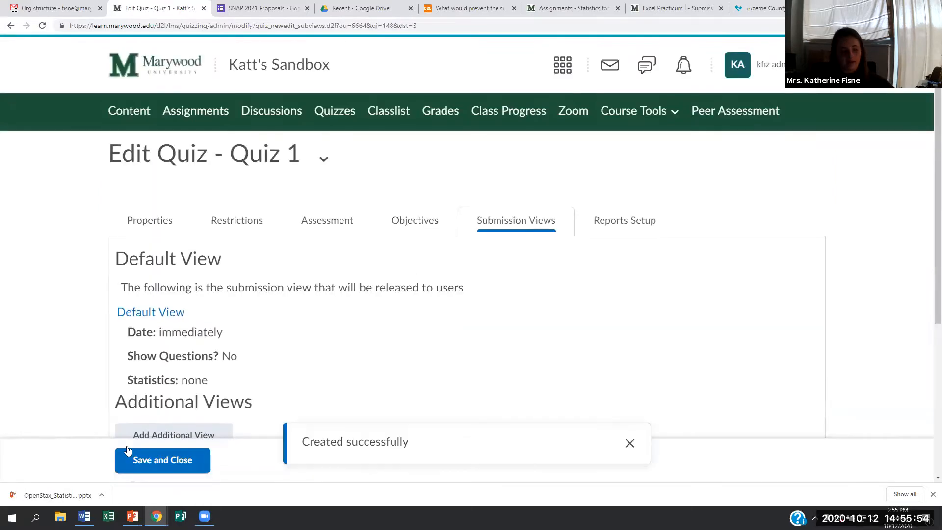
Step: Save and close Quiz 1, and make it visible to users
scroll(161, 231, down, 4)
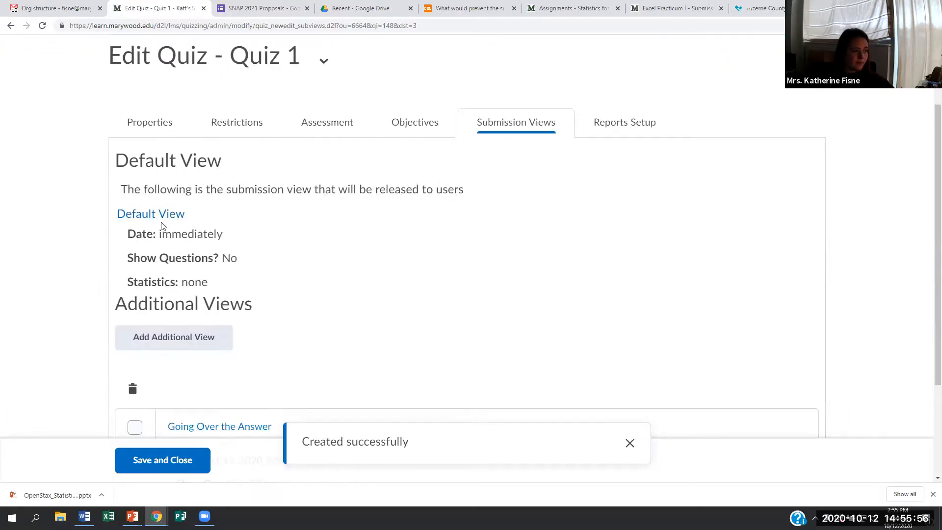
scroll(172, 263, down, 2)
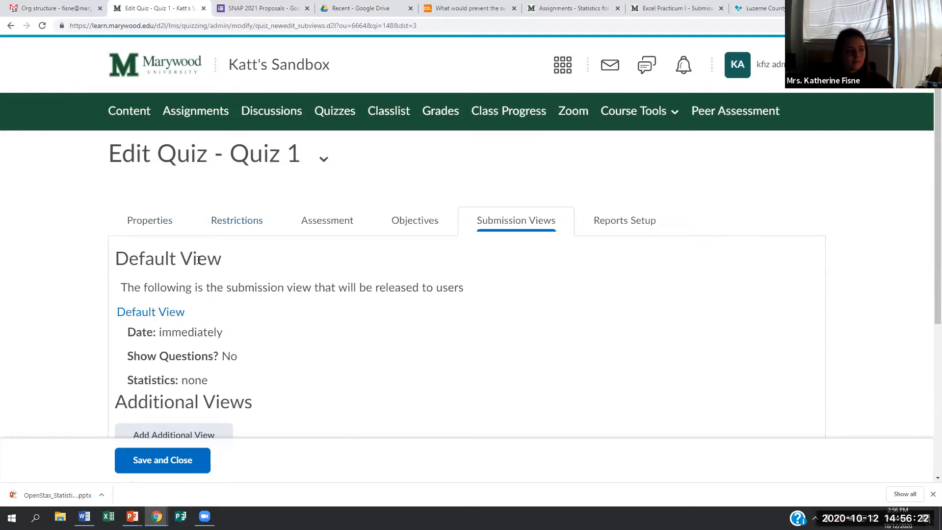
scroll(198, 260, down, 5)
click(162, 458)
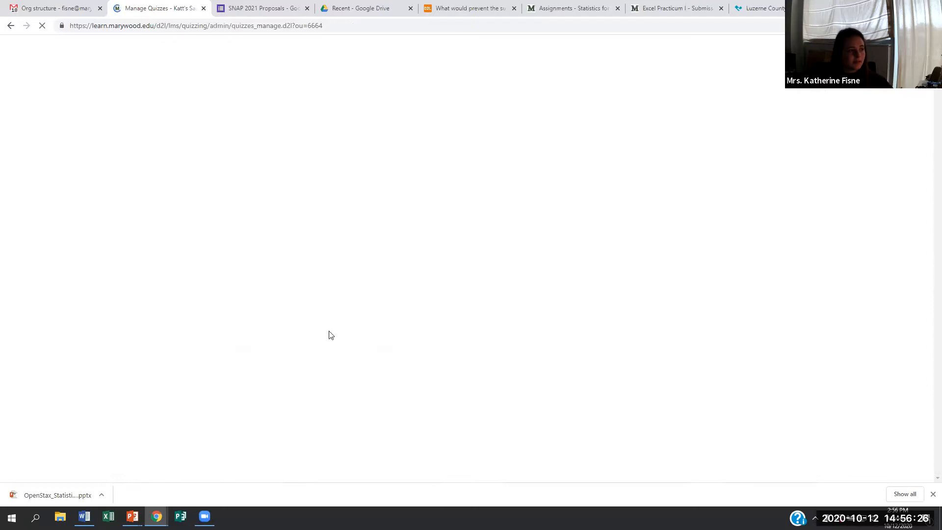
click(201, 339)
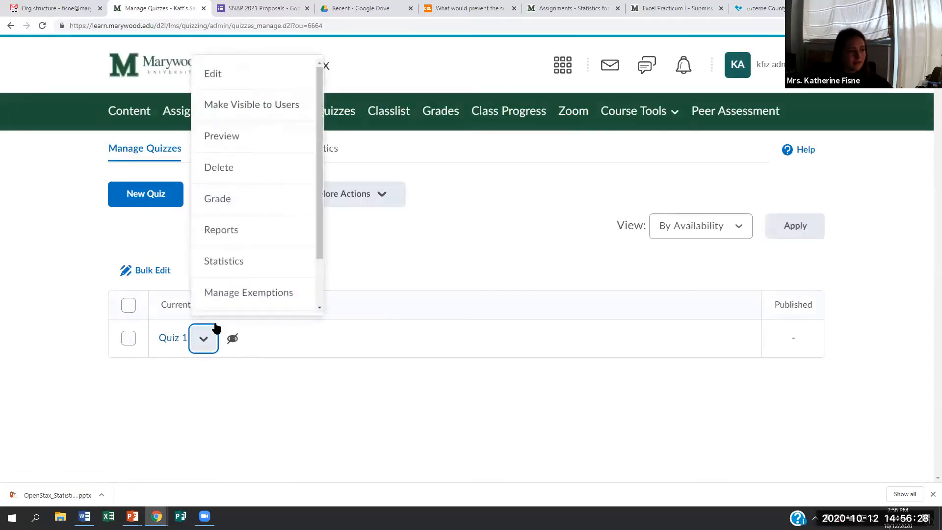
click(287, 103)
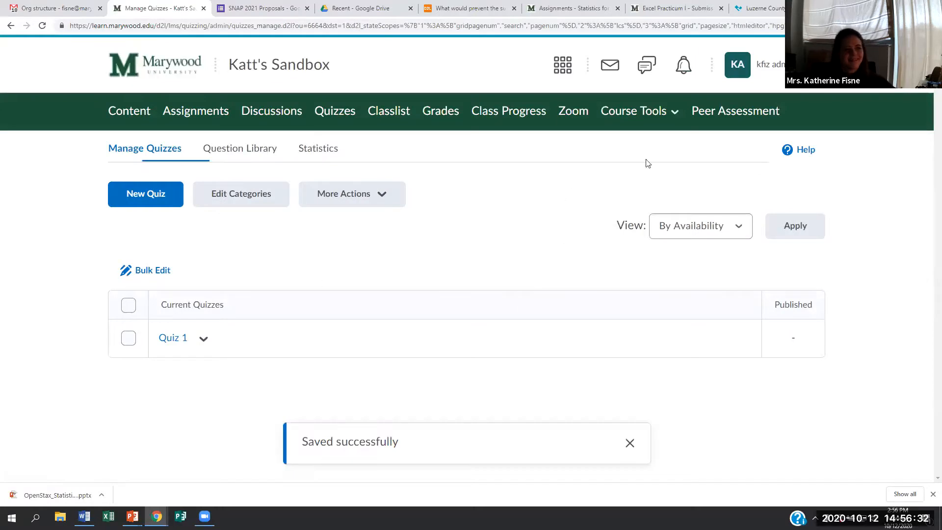
Step: Switch to the student view of the course and open the summary of Quiz 1
click(737, 64)
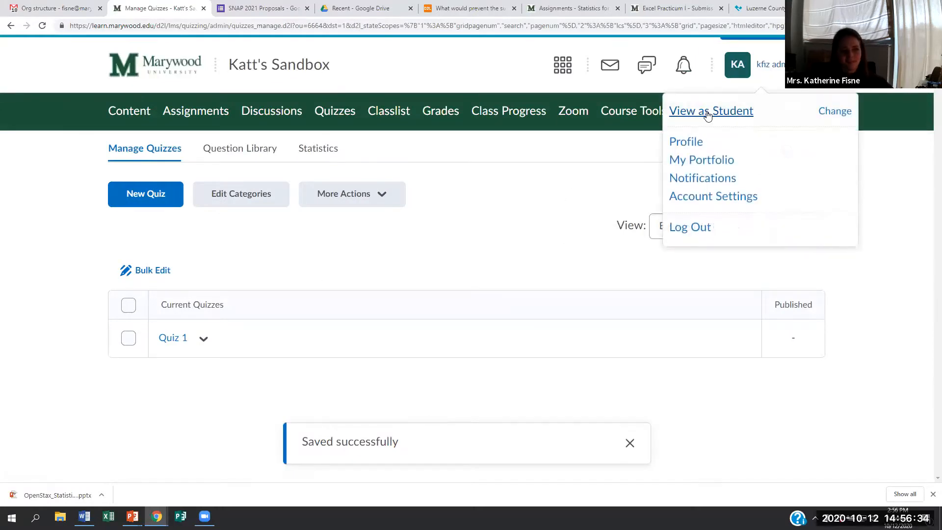
click(707, 114)
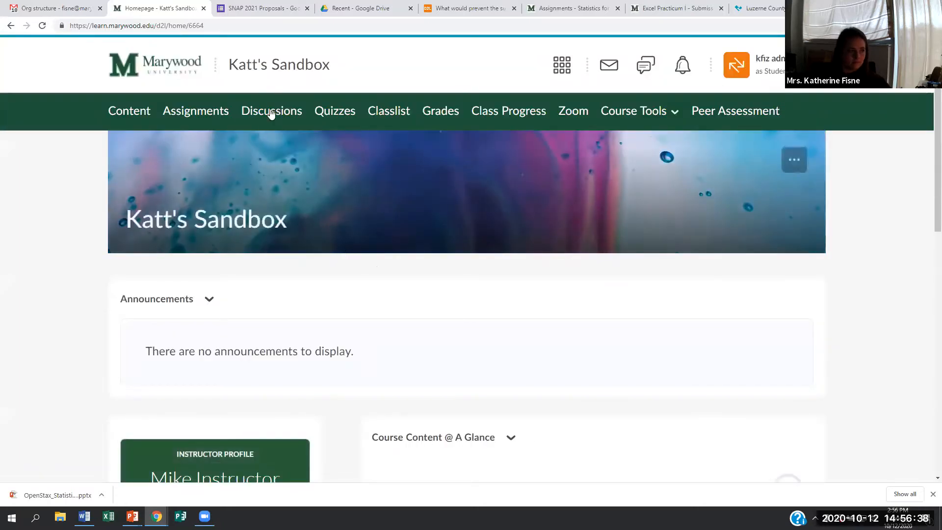
click(338, 113)
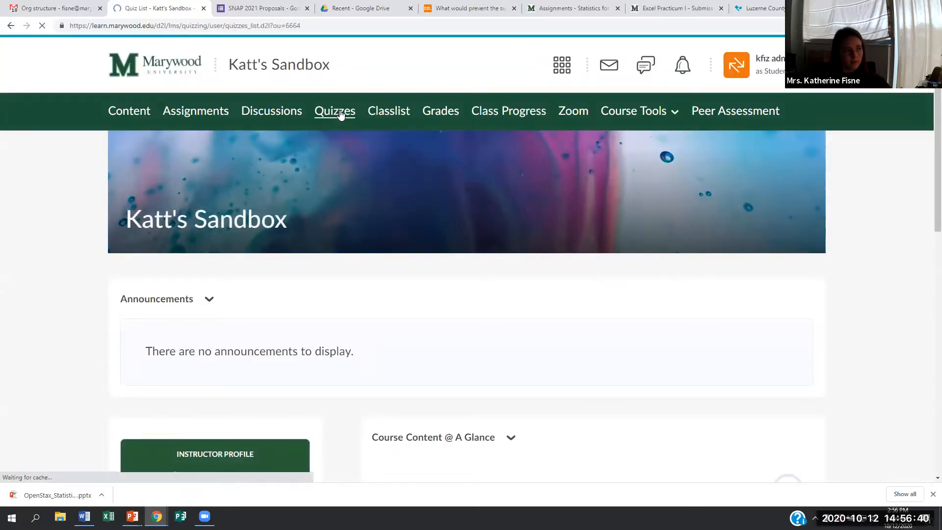
click(135, 251)
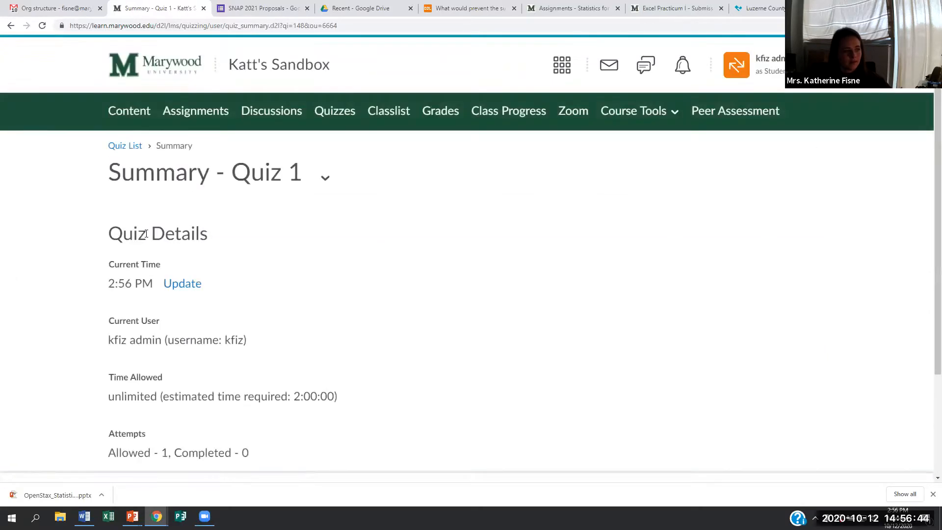
Step: Review the details and instructions a student sees for Quiz 1, and return to the instructor view
scroll(154, 231, down, 3)
scroll(264, 343, up, 3)
scroll(267, 349, down, 3)
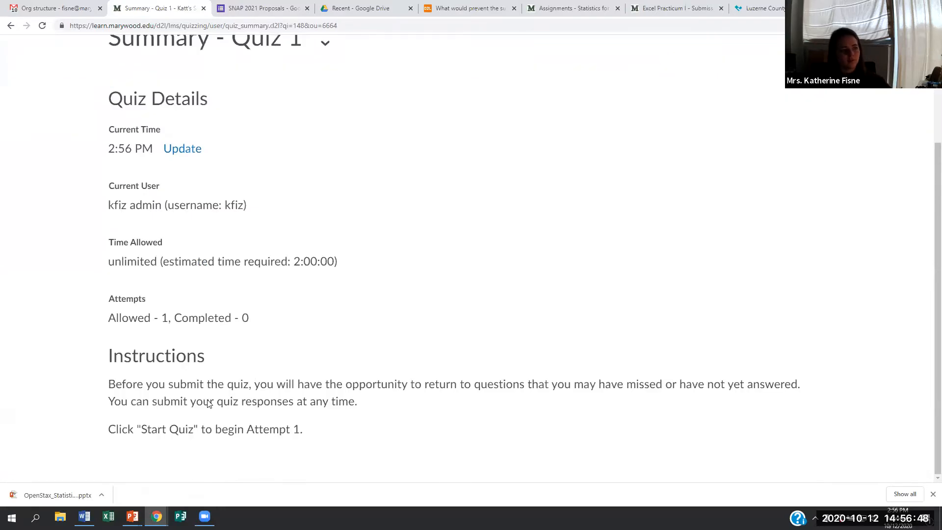
scroll(208, 401, up, 3)
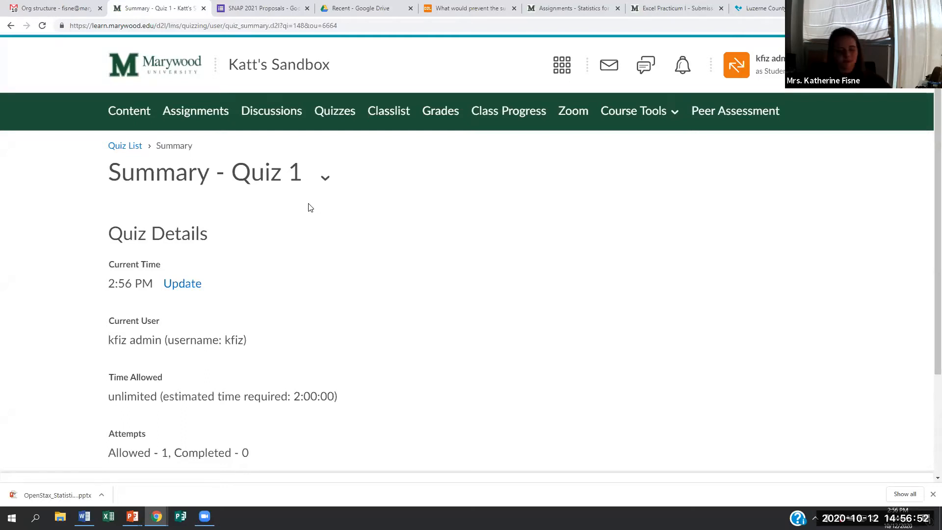
scroll(224, 314, down, 3)
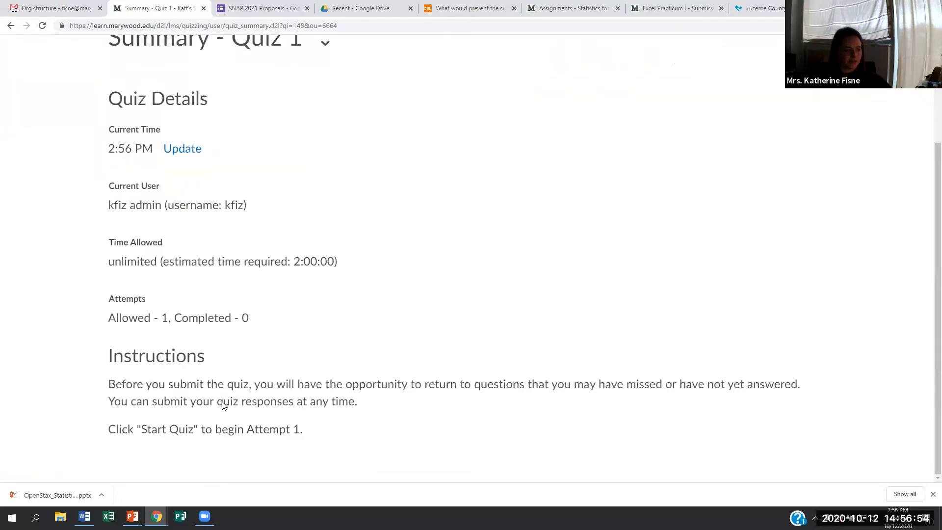
scroll(260, 362, up, 3)
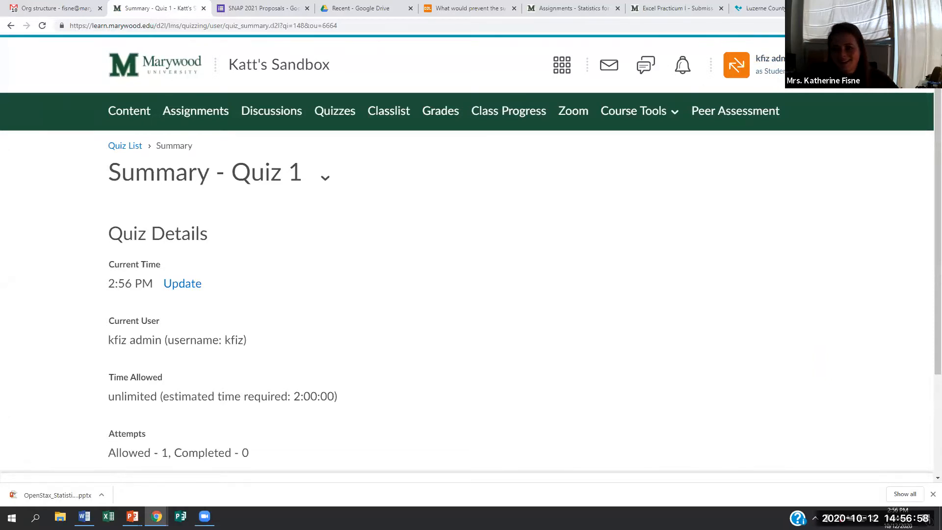
click(765, 65)
click(839, 111)
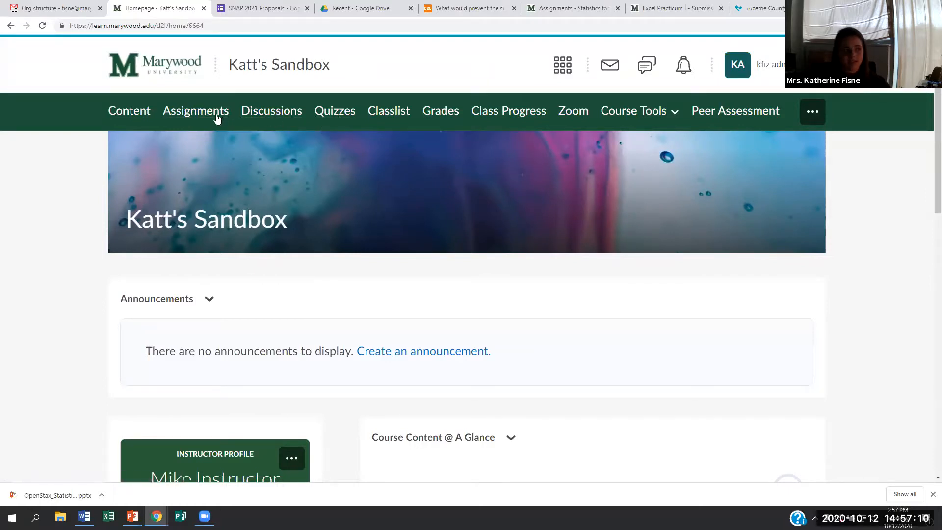
Step: Add the existing Quiz 1 to the Week 2 module in the course content
click(126, 114)
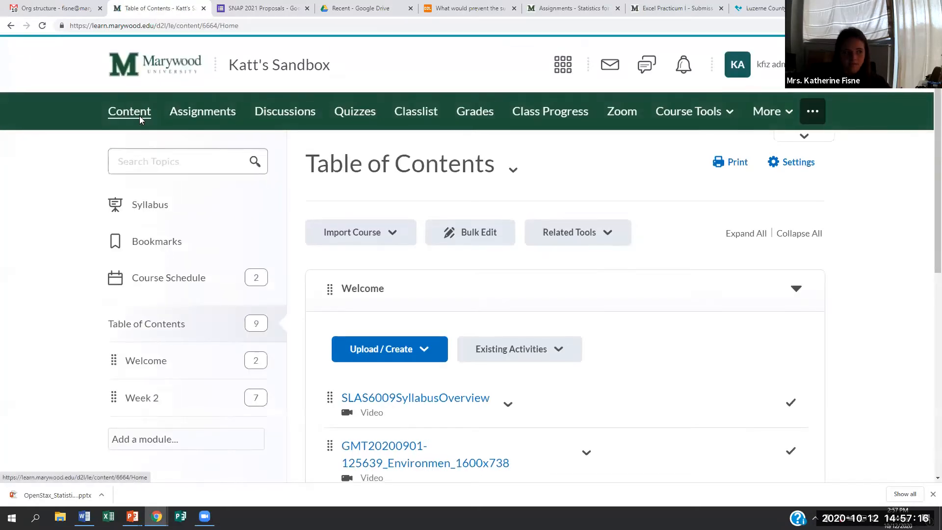
scroll(140, 117, down, 5)
scroll(140, 118, down, 3)
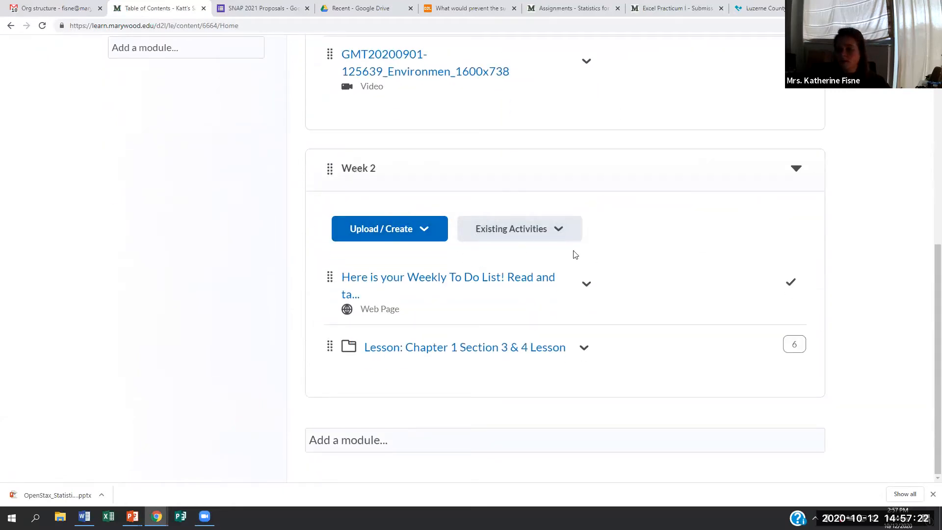
click(553, 238)
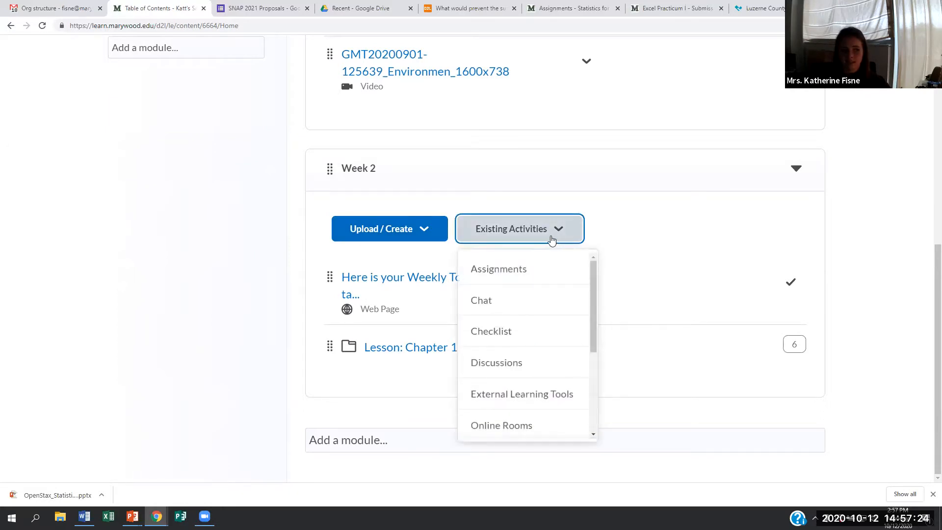
scroll(507, 313, down, 2)
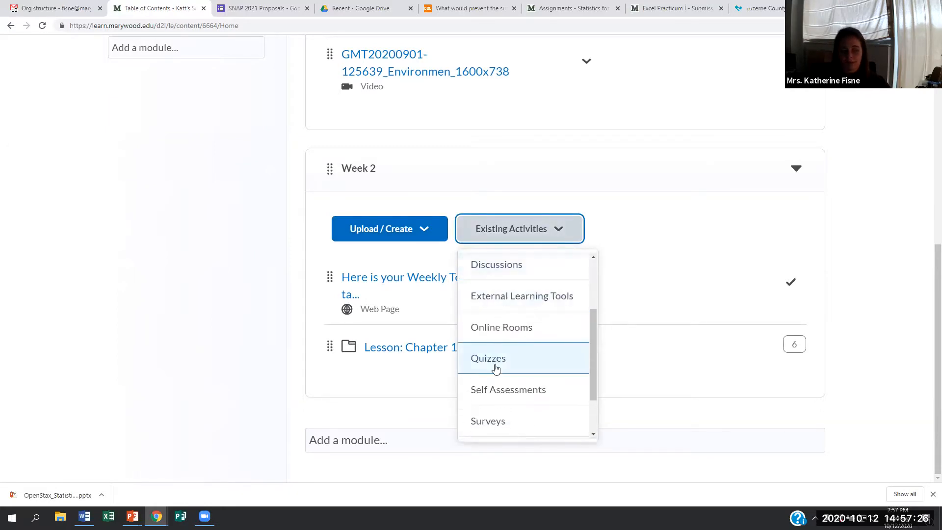
click(497, 368)
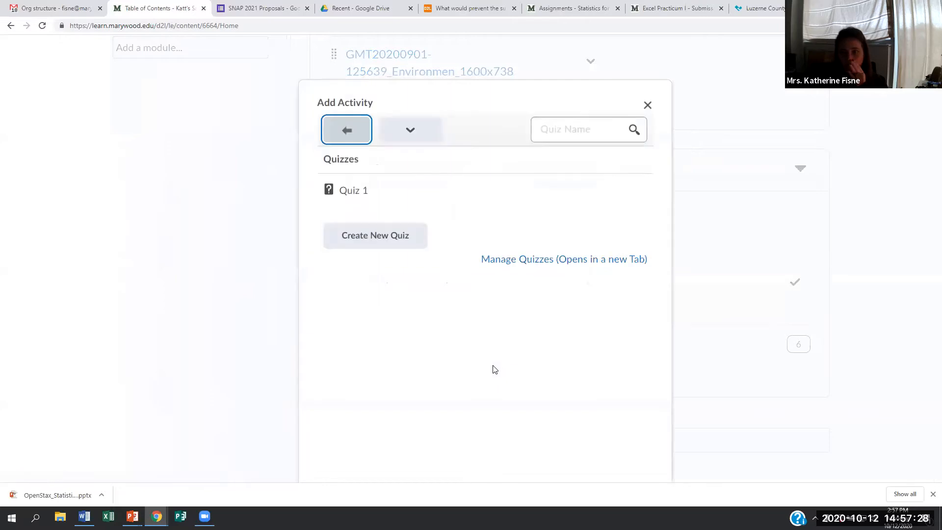
click(364, 191)
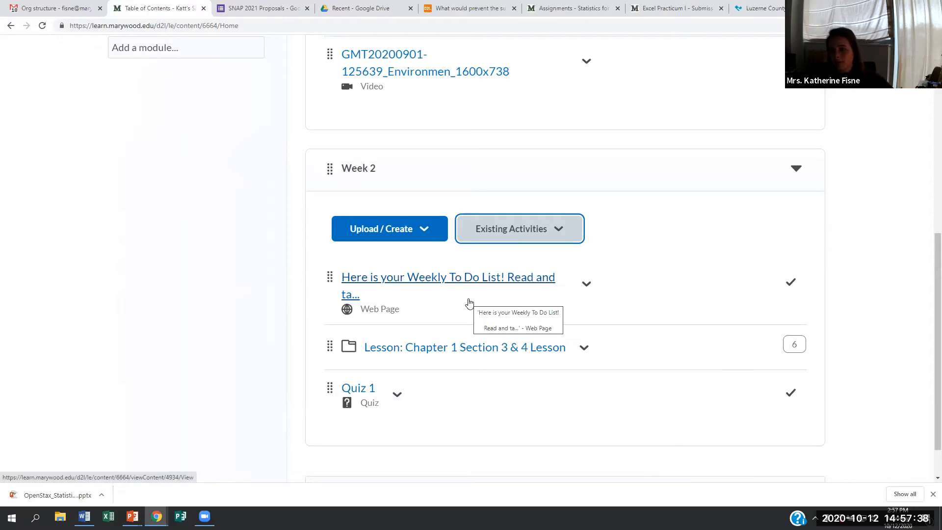
Step: Look at the course's assignments list and return to the content's Table of Contents
scroll(468, 302, up, 8)
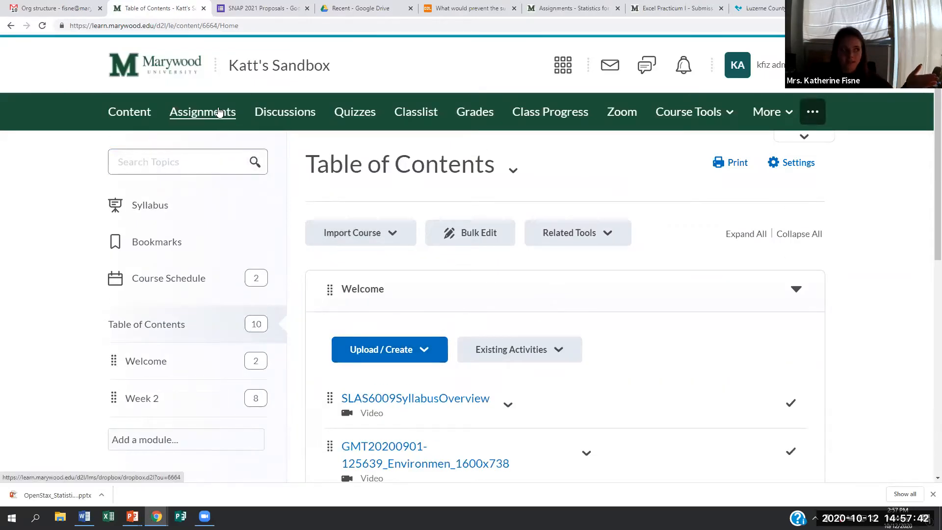
click(219, 112)
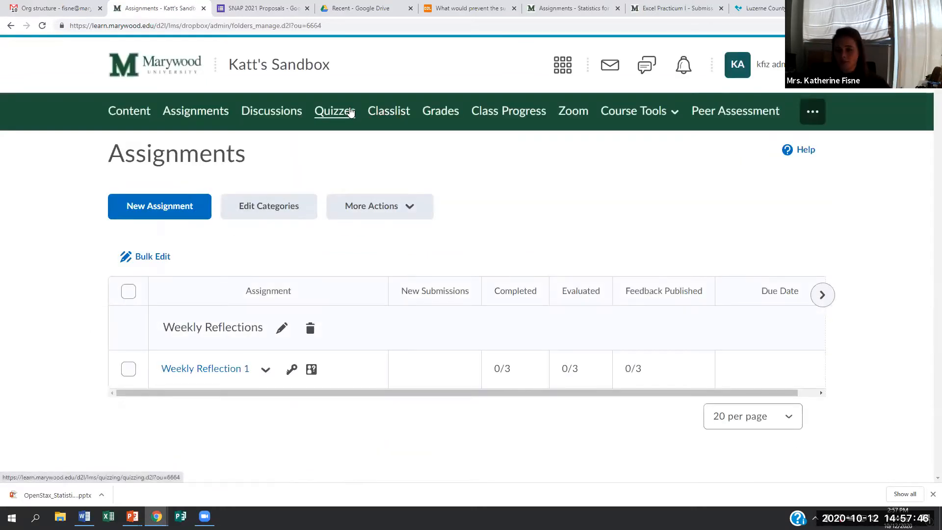
click(133, 114)
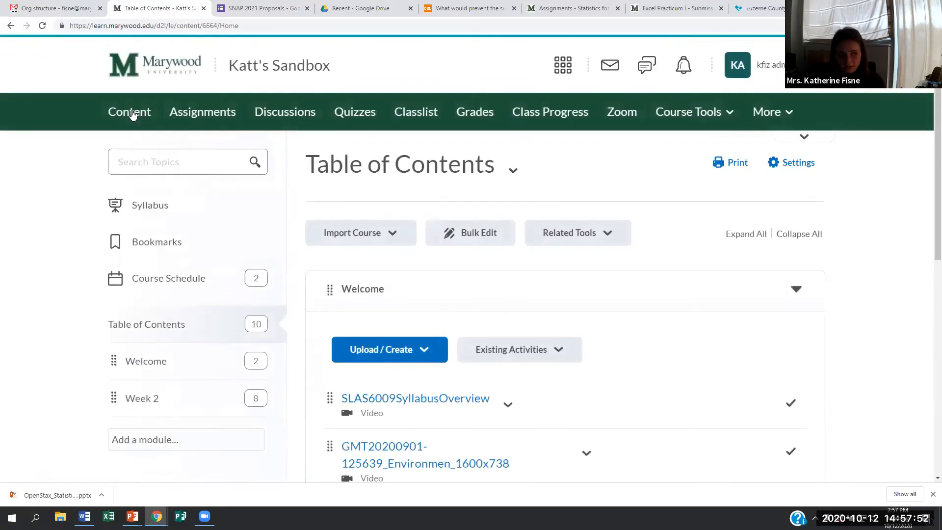
Step: Look through the upload and creation options for the Welcome module, including New Assignment and New Quiz, and close the list
scroll(408, 282, down, 3)
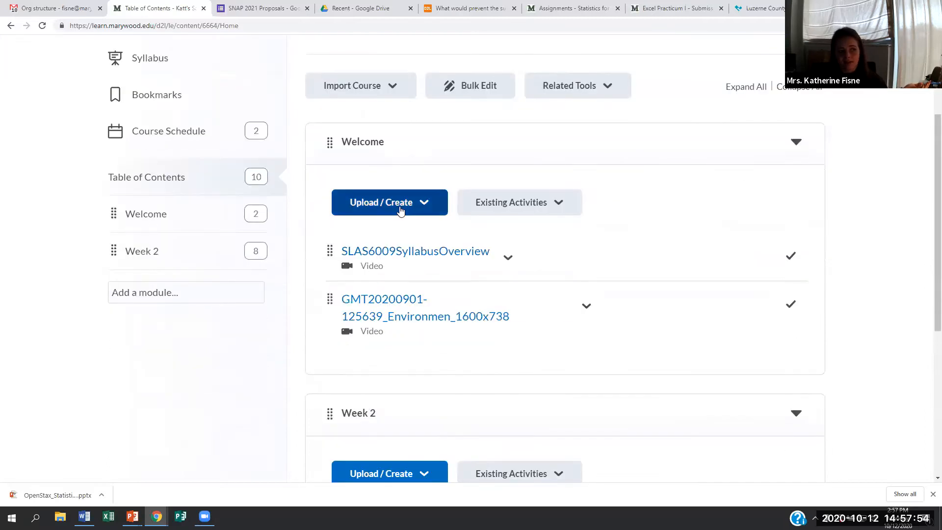
click(400, 210)
scroll(410, 260, down, 3)
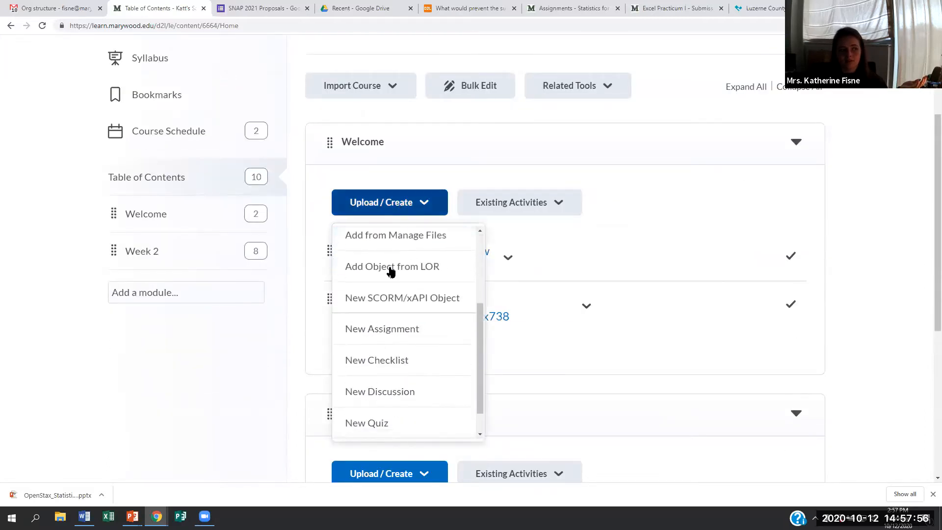
scroll(380, 294, down, 1)
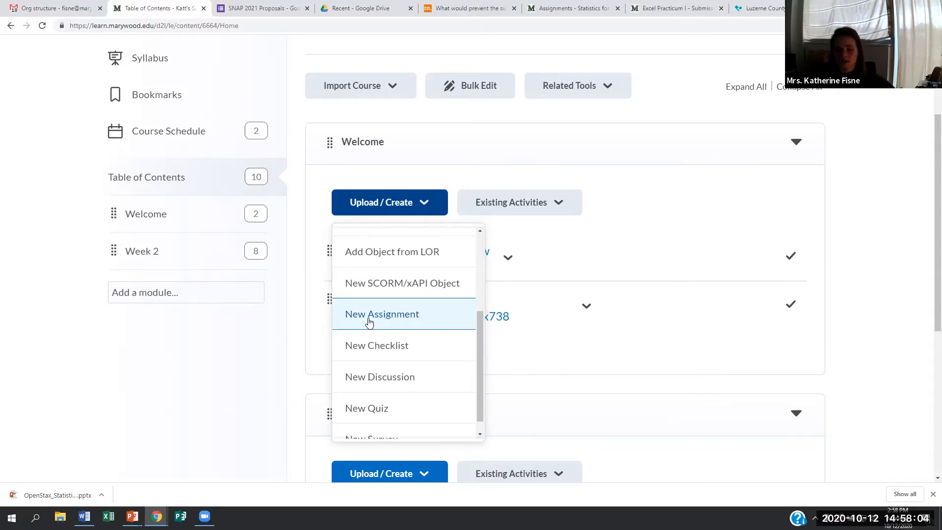
scroll(536, 246, up, 3)
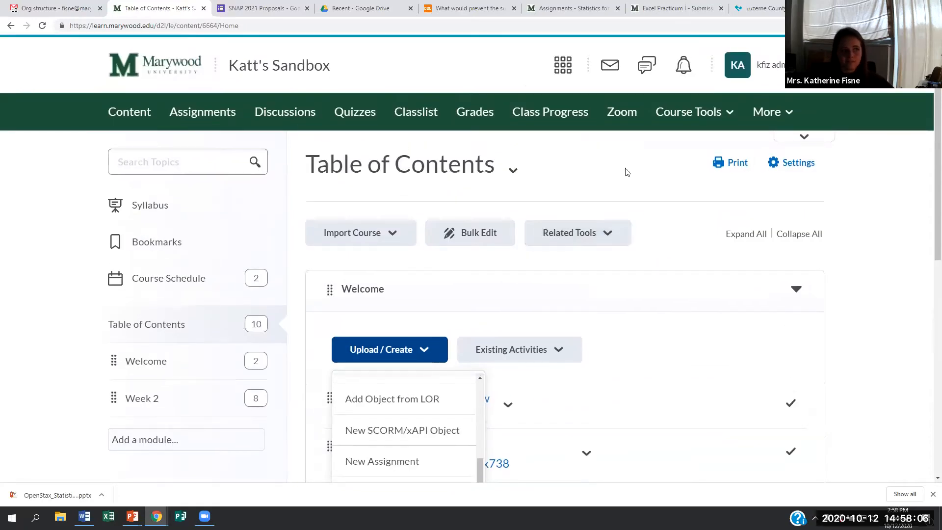
click(700, 98)
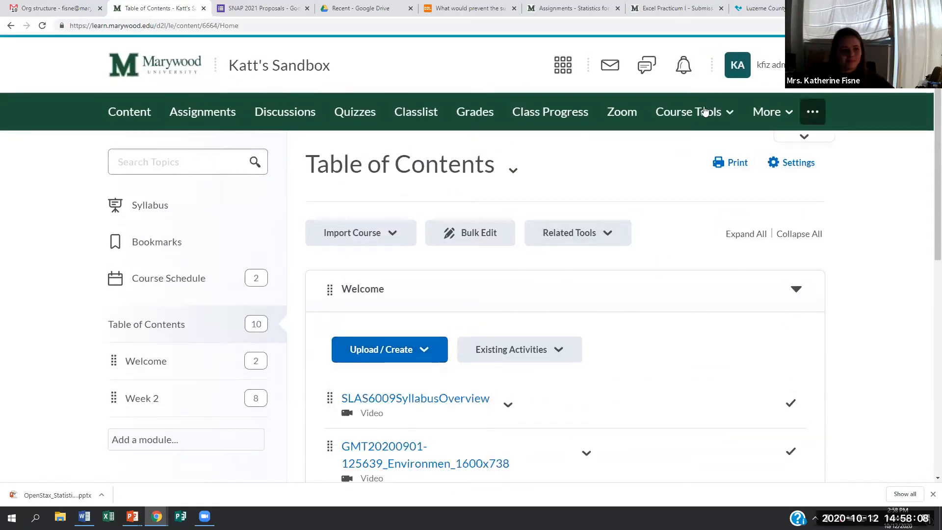
Step: Look through the course tools and open the Surveys management page
click(704, 111)
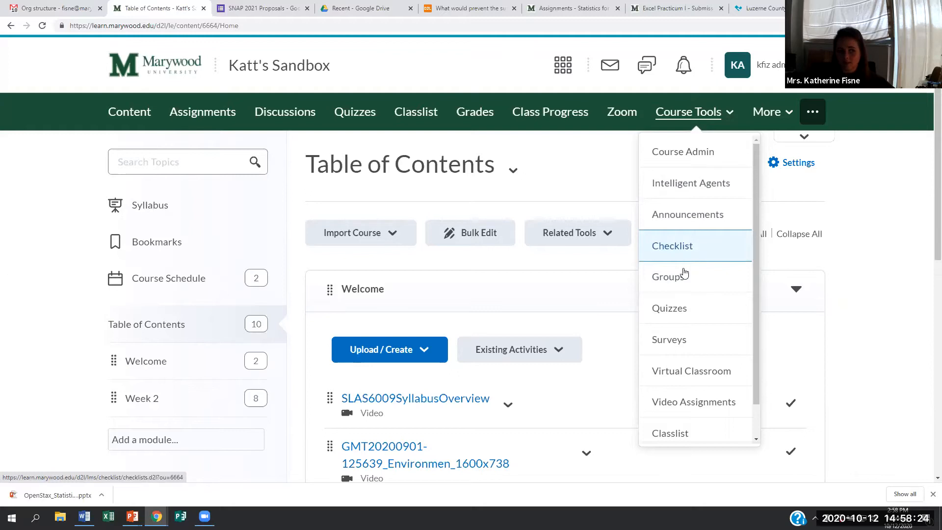
scroll(691, 313, down, 1)
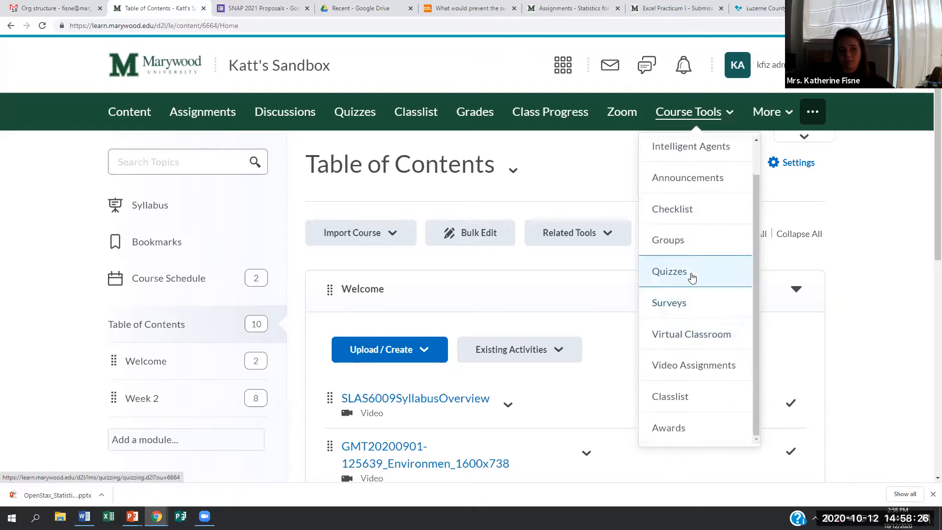
click(689, 312)
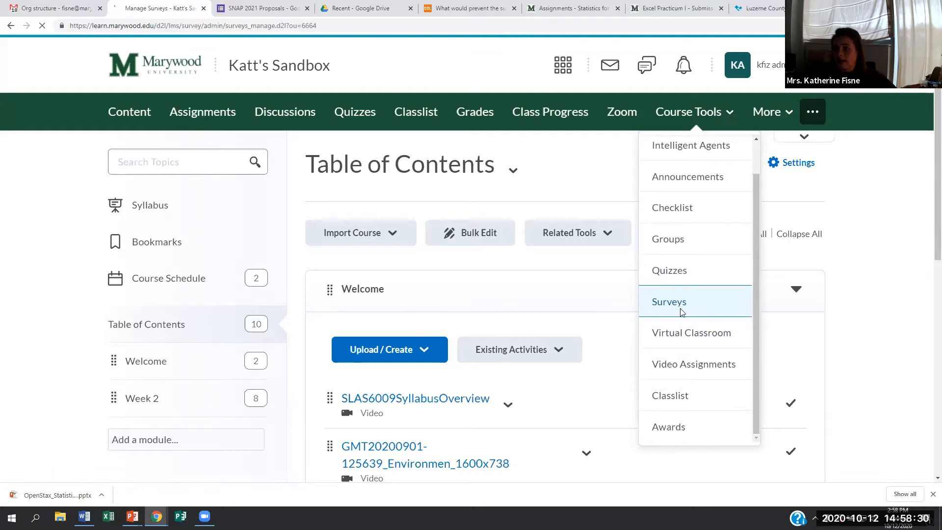
Step: Start a new survey, make its results anonymous, and cancel it without saving
click(142, 200)
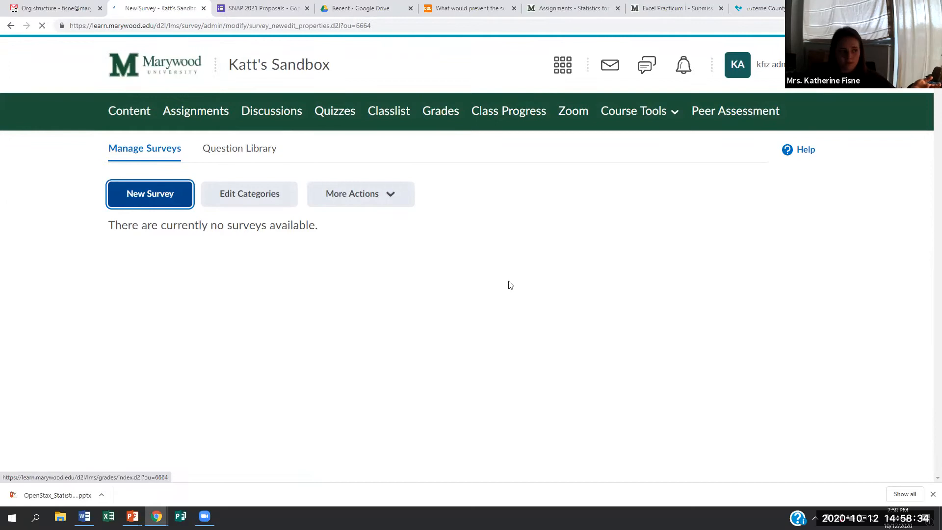
scroll(343, 228, down, 2)
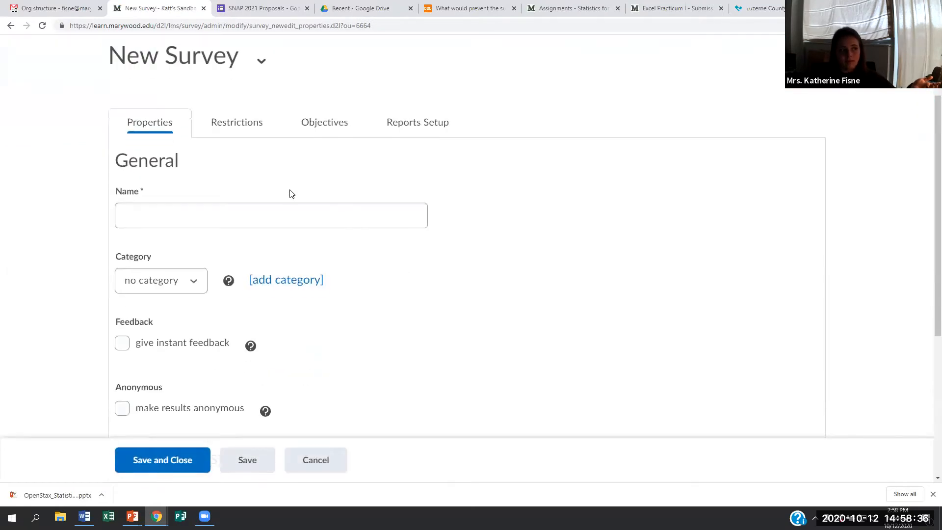
scroll(289, 194, down, 5)
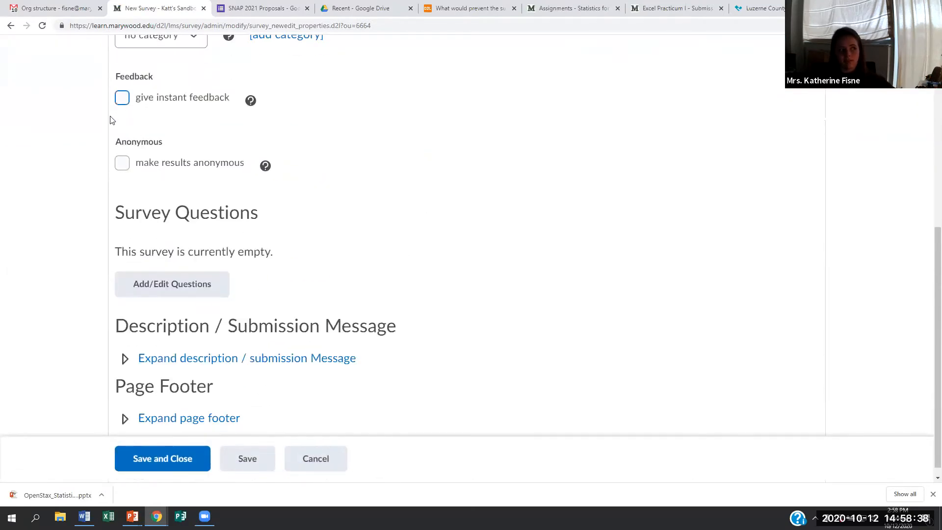
click(122, 163)
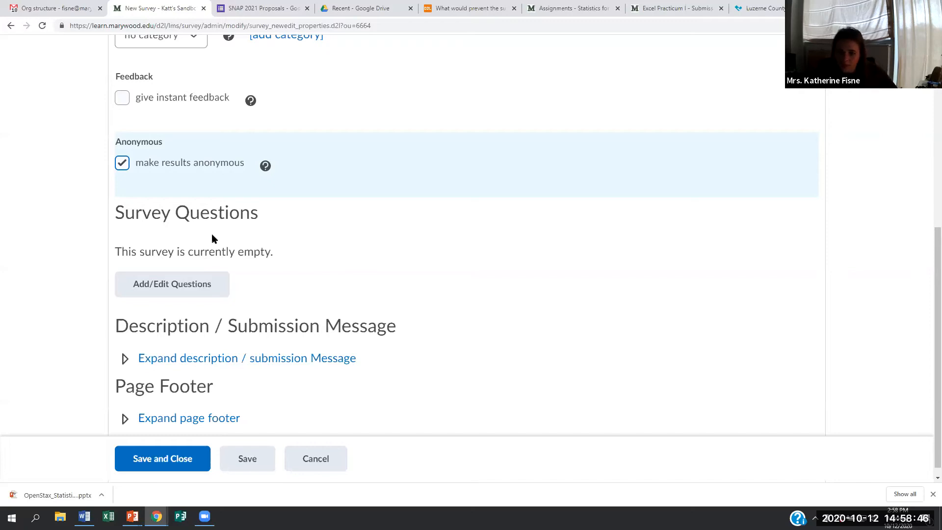
scroll(155, 259, down, 1)
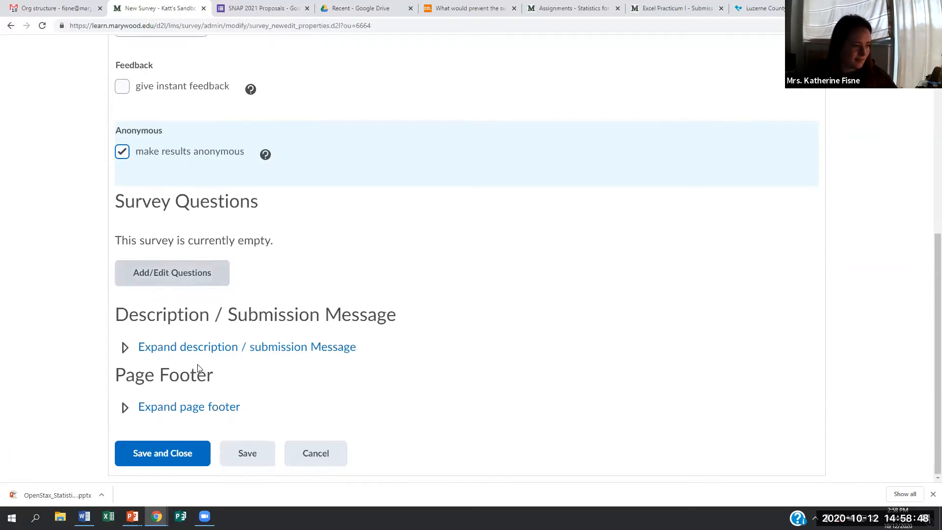
click(321, 454)
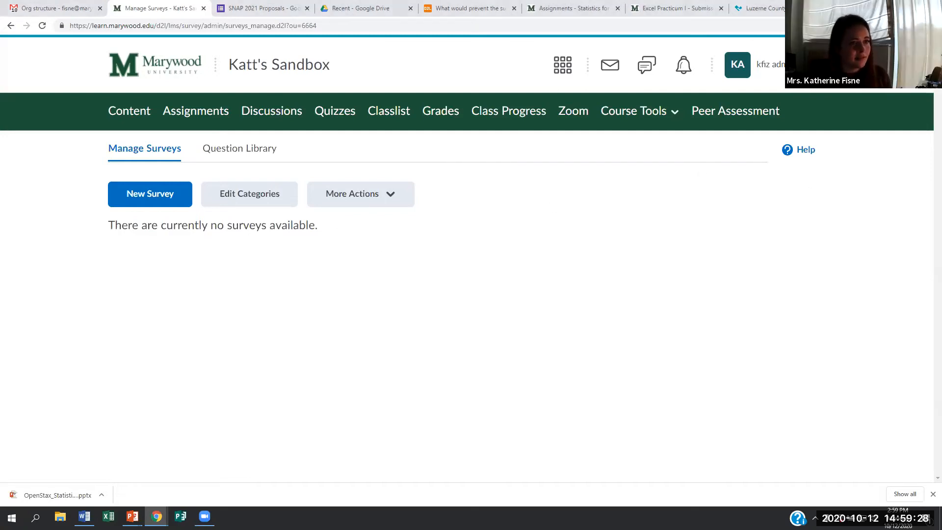
Step: Impersonate the first student listed in the course classlist and confirm the switch of session
click(379, 116)
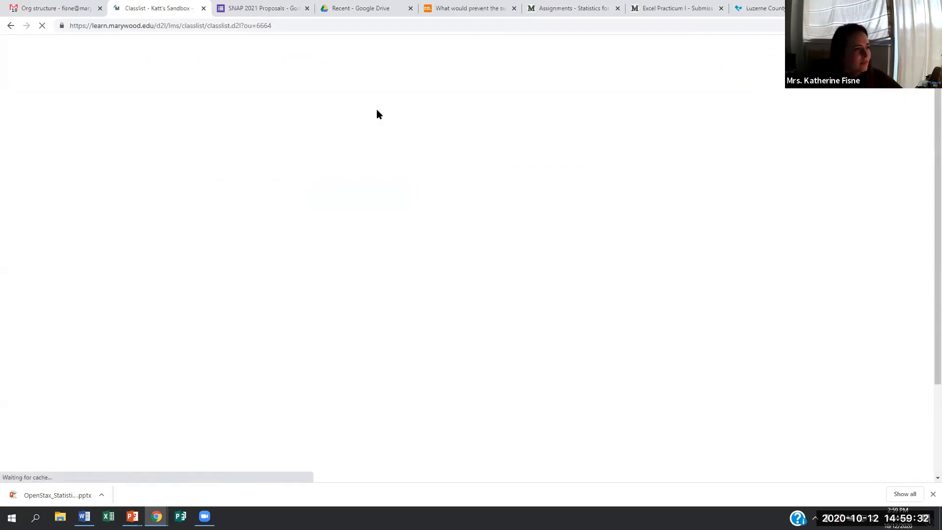
scroll(293, 268, down, 3)
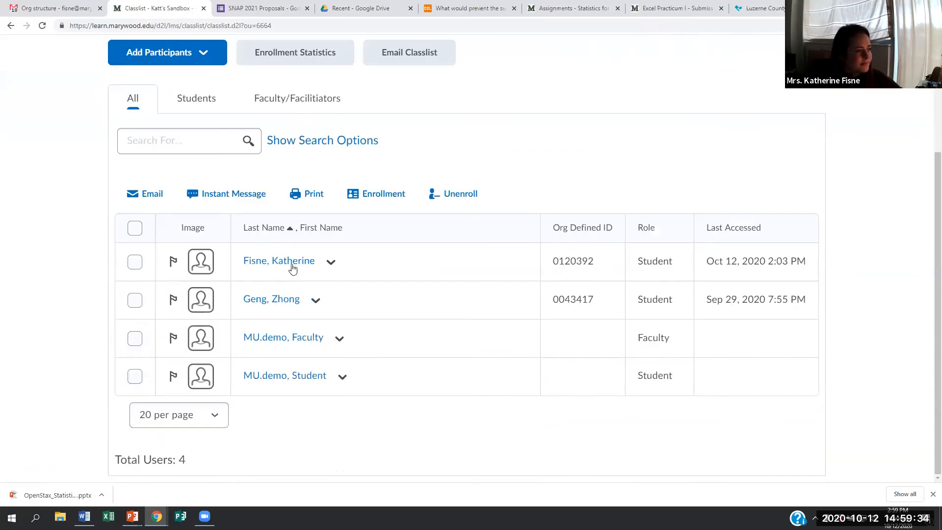
click(331, 263)
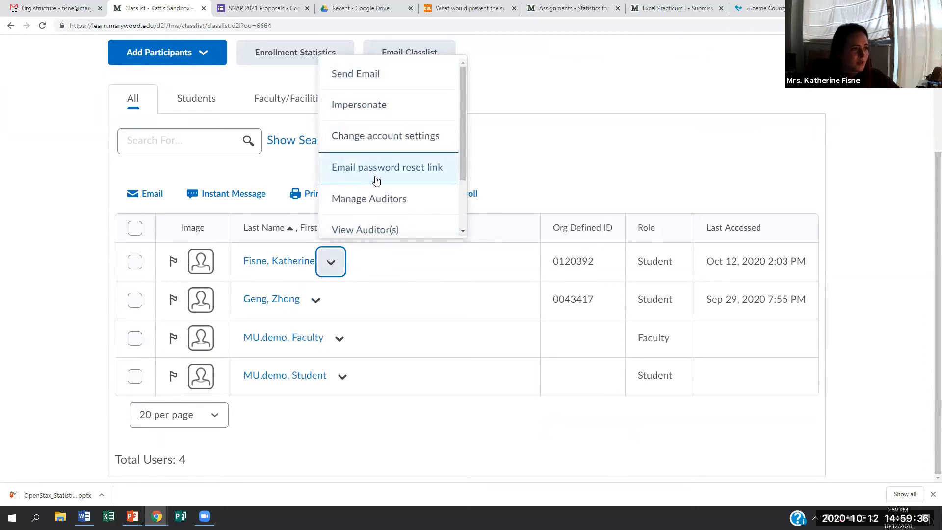
click(393, 109)
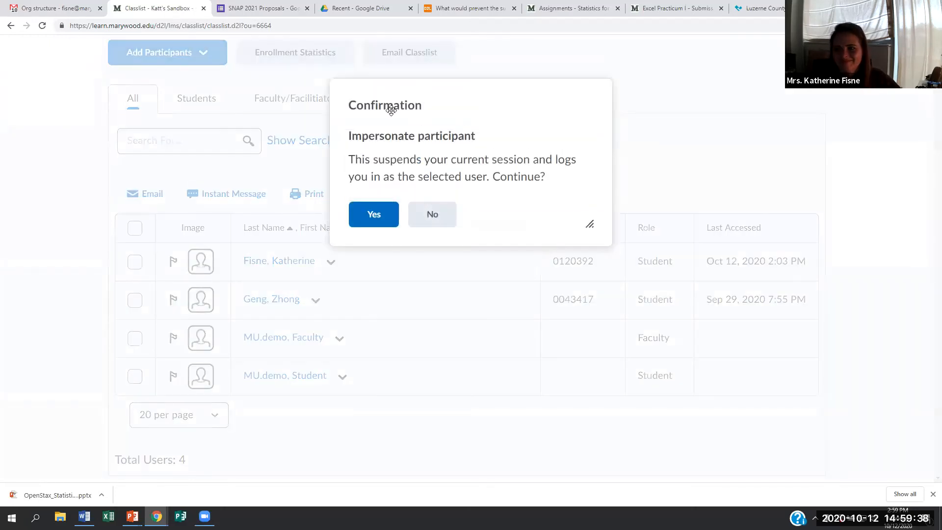
click(374, 214)
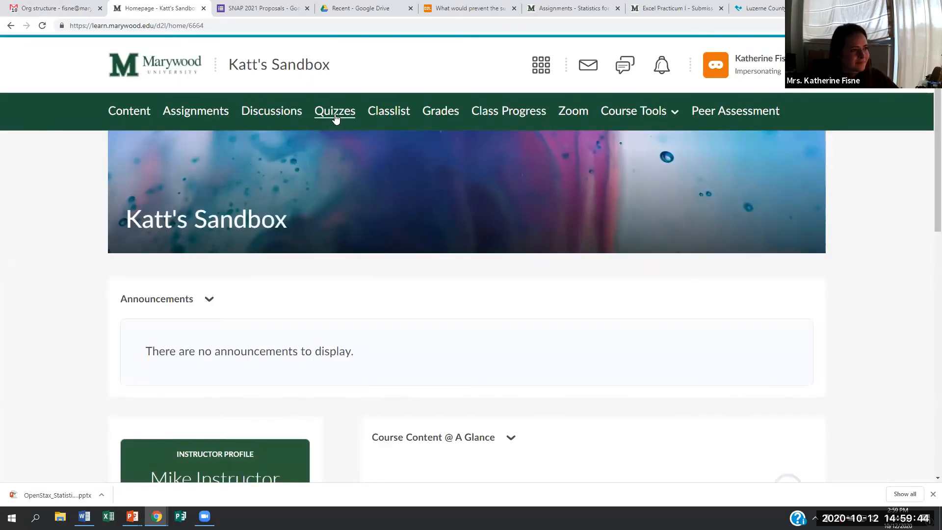
Step: Open Quiz 1 from the student's quiz list and start an attempt from its summary
click(335, 119)
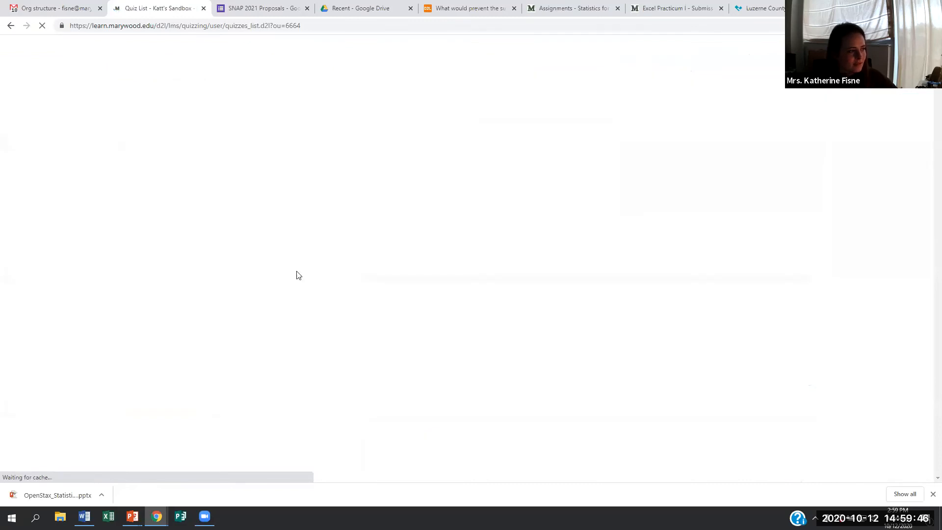
click(167, 251)
click(138, 251)
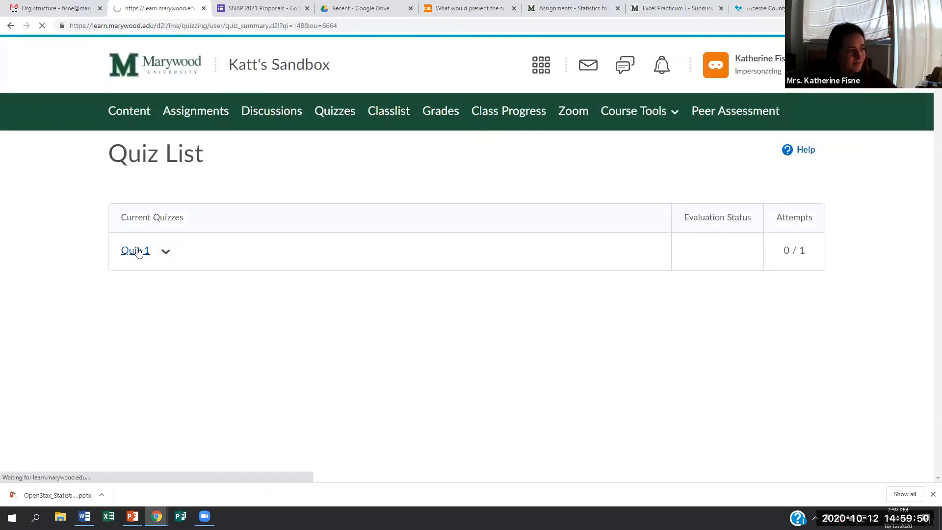
scroll(147, 393, down, 1)
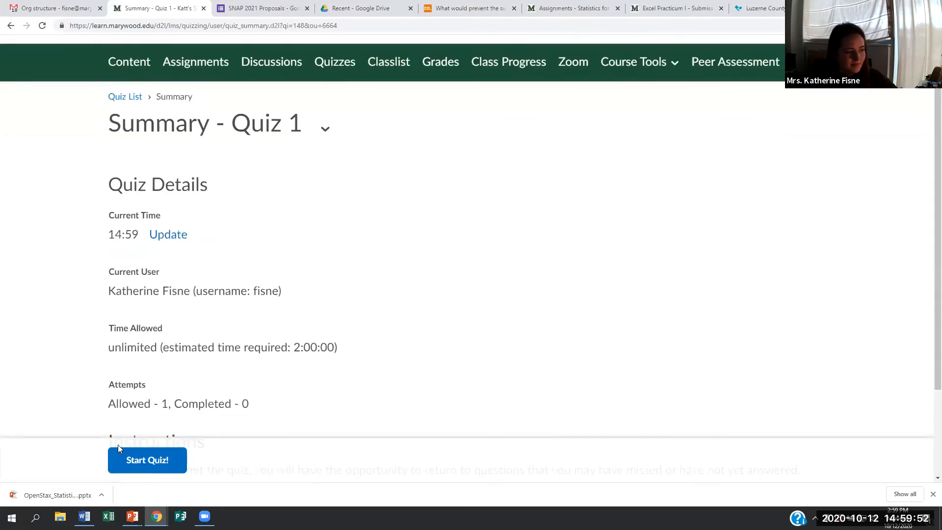
click(149, 461)
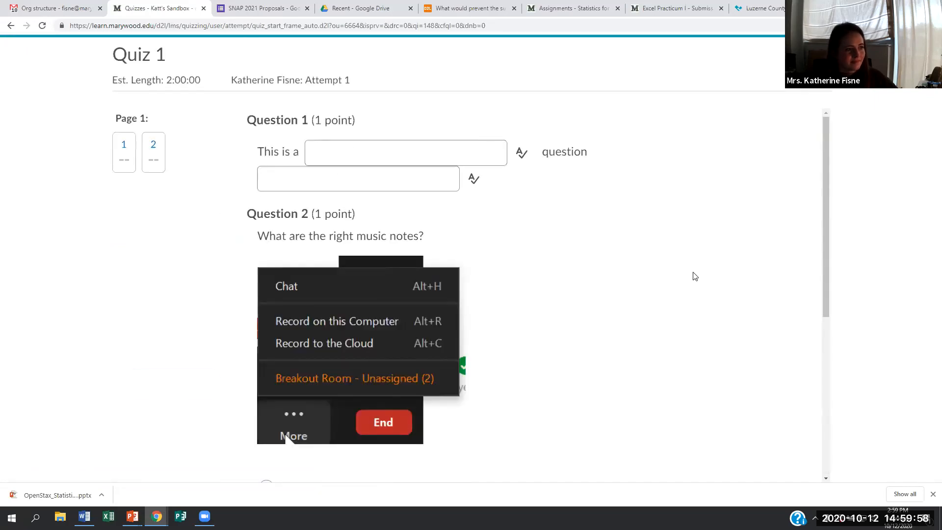
Step: Look over the questions in the quiz attempt and resize the browser window to slightly less than the full screen width
scroll(669, 281, down, 1)
scroll(611, 300, up, 1)
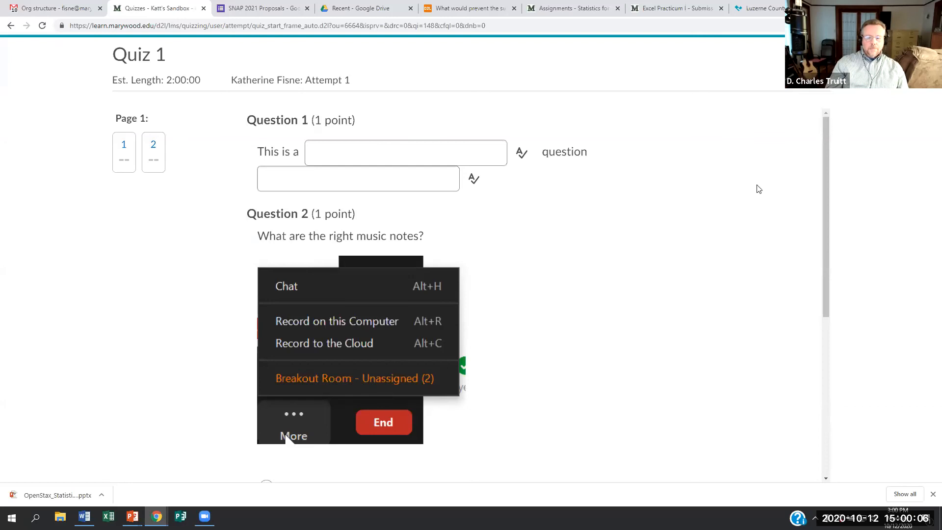
key(super+Left)
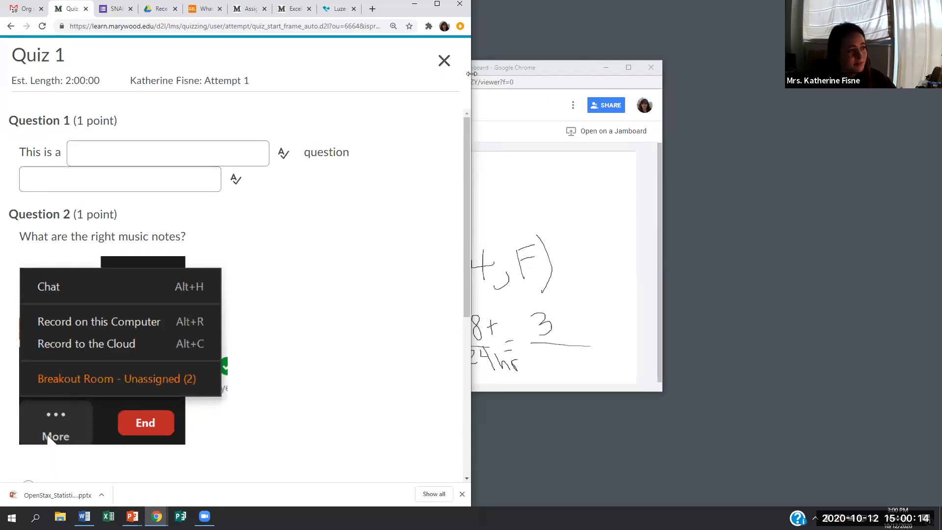
drag(471, 73, 893, 237)
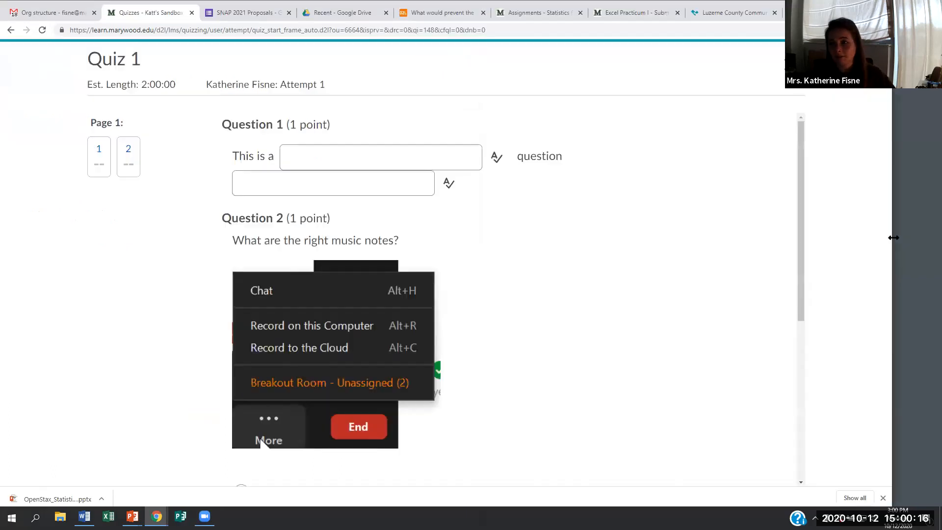